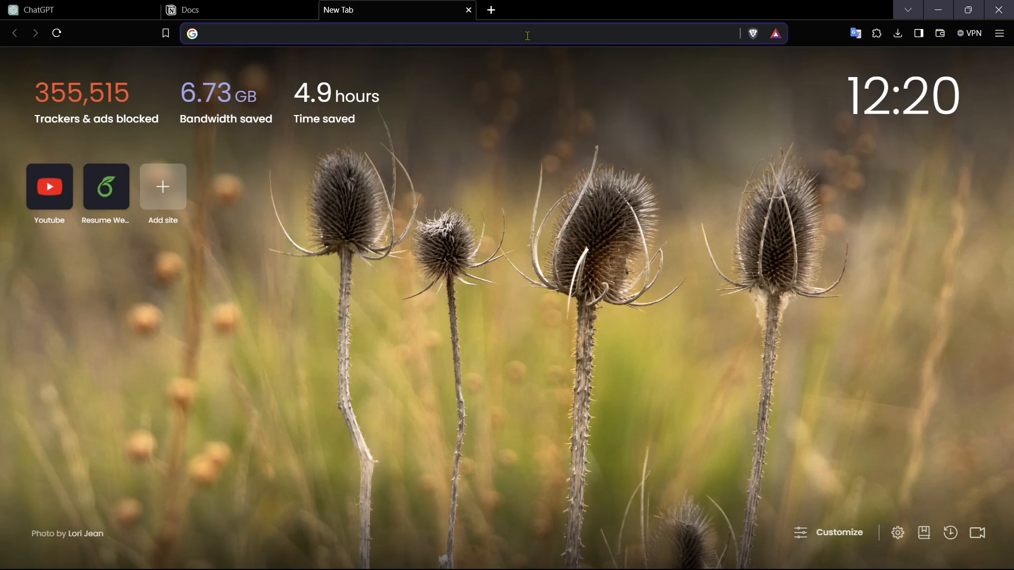
pyautogui.press('XF86AudioRaiseVolume')
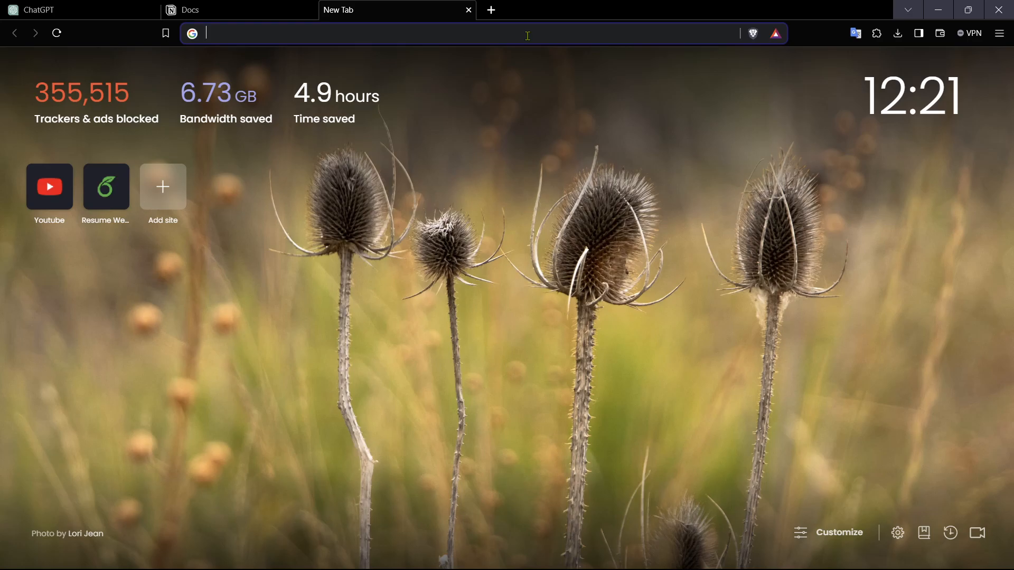
pyautogui.click(62, 7)
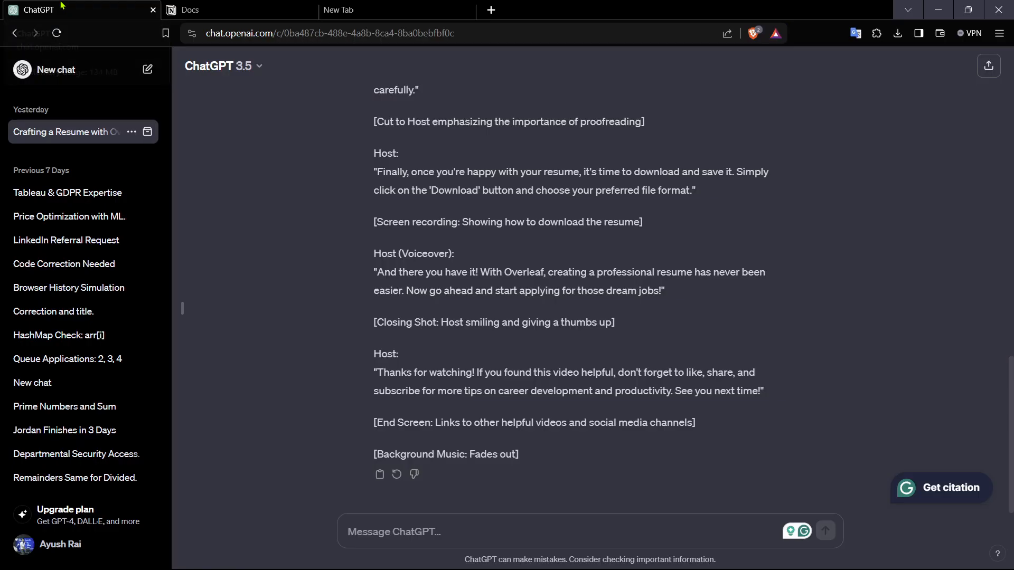
pyautogui.click(411, 6)
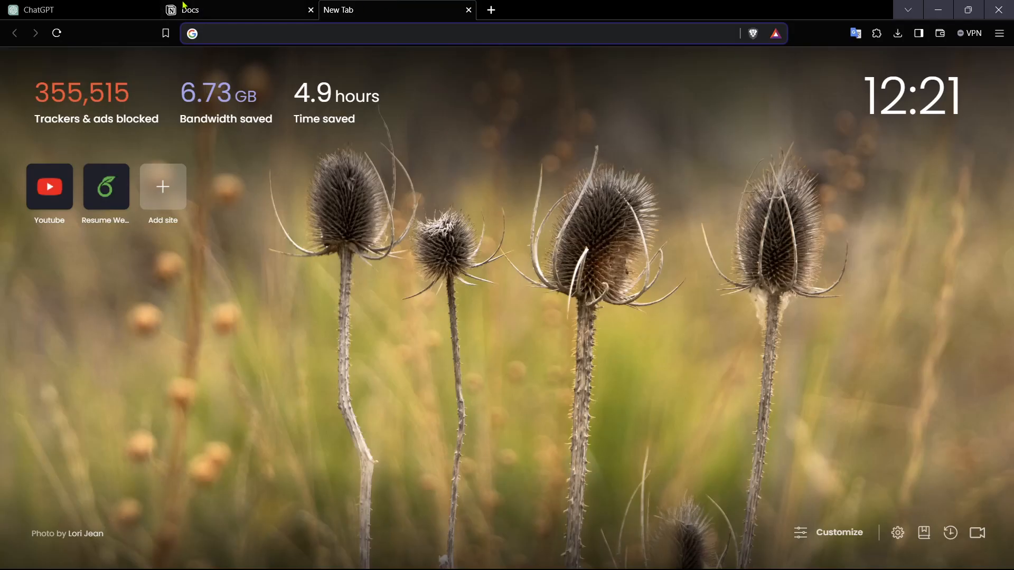
pyautogui.click(47, 10)
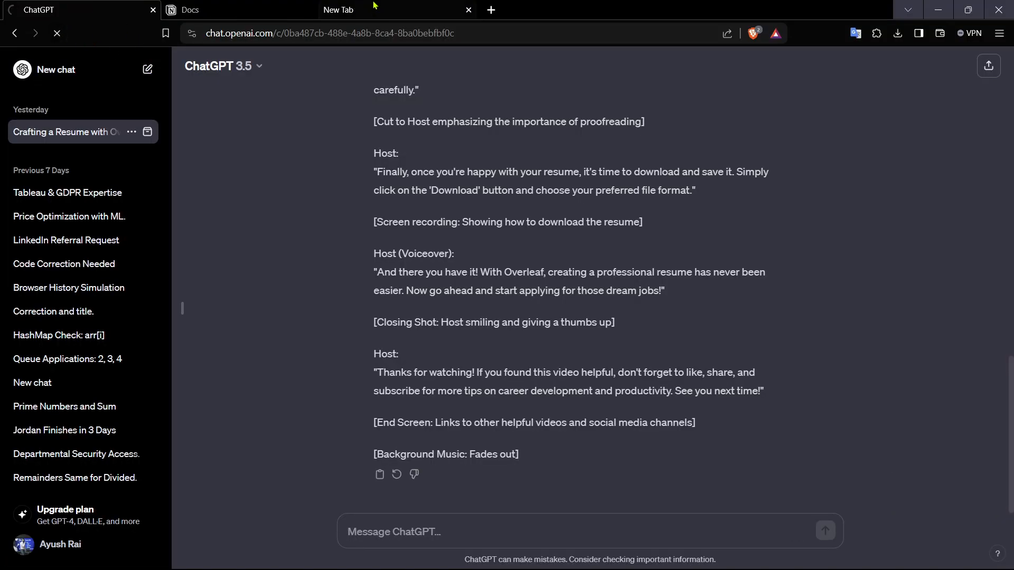
pyautogui.click(351, 8)
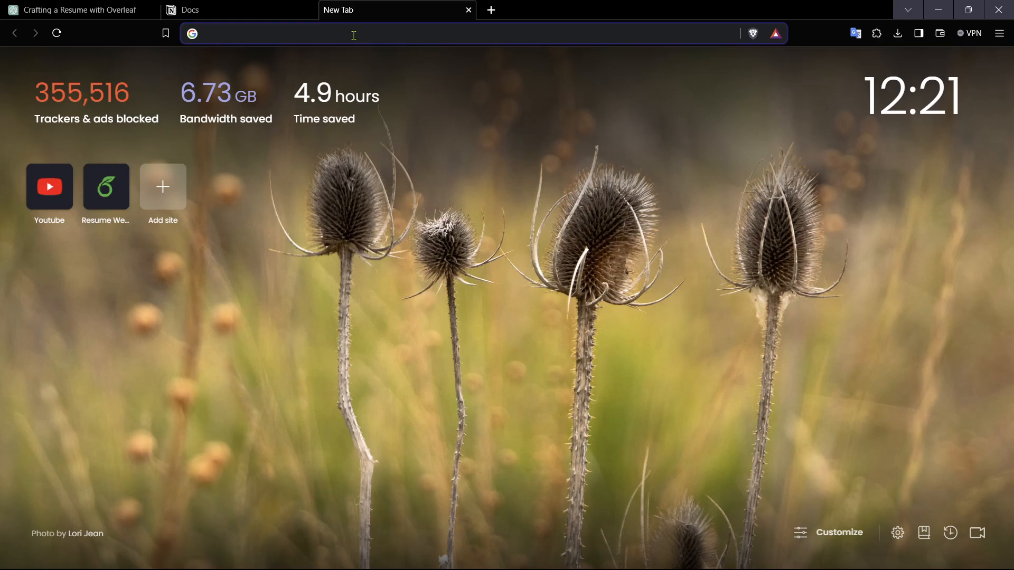
pyautogui.write('resu')
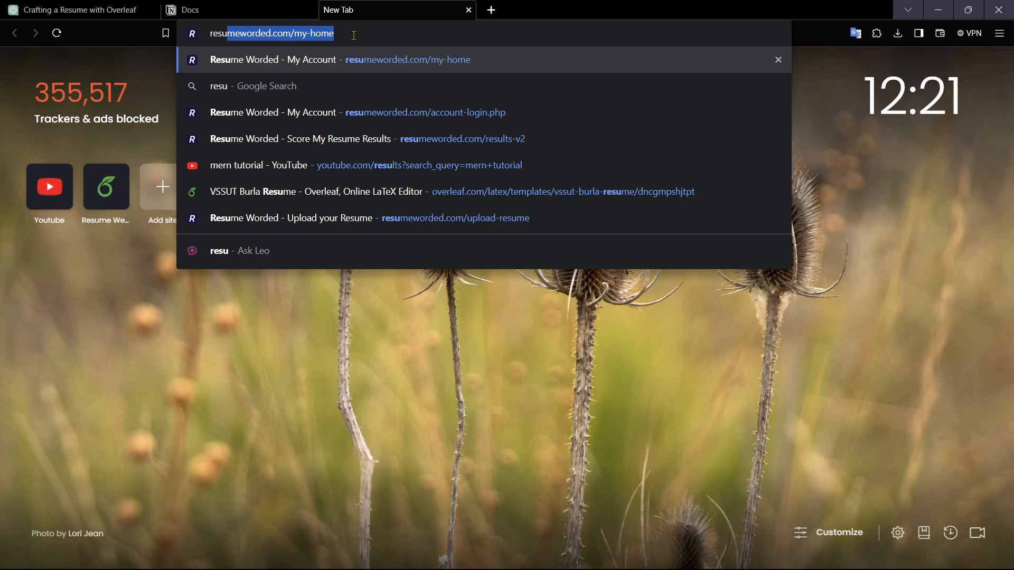
pyautogui.press('BackSpace')
pyautogui.press('BackSpace')
pyautogui.press('BackSpace')
pyautogui.press('BackSpace')
pyautogui.press('BackSpace')
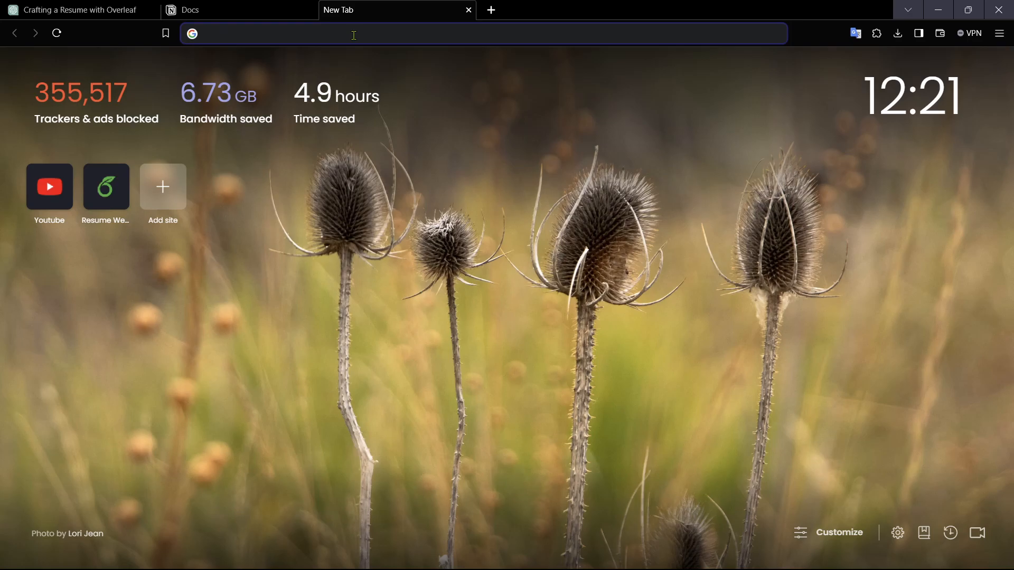
# Step: Search the web for resumeworded from the address bar of the new tab
pyautogui.write('resume')
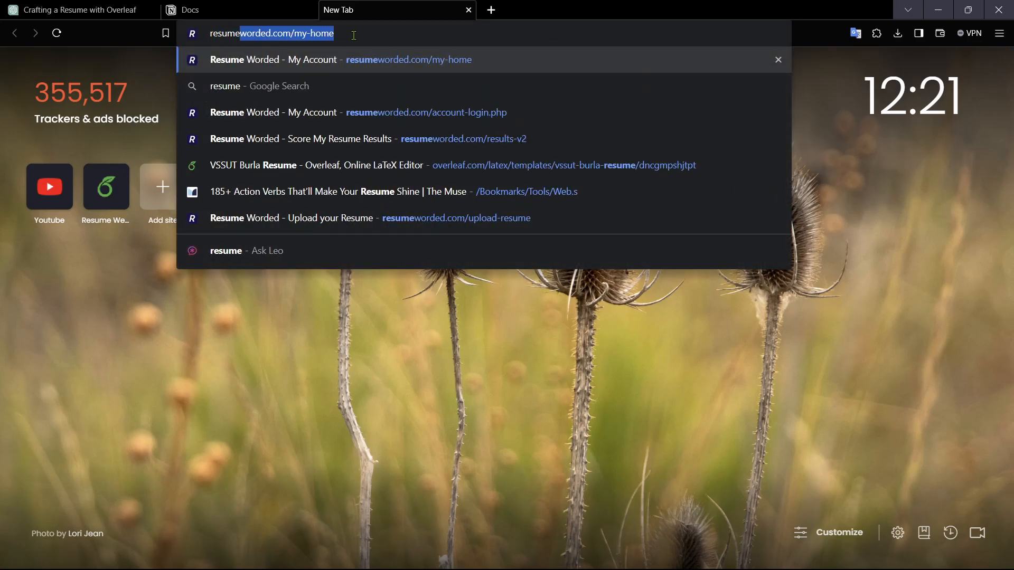
pyautogui.press('BackSpace')
pyautogui.write('worded')
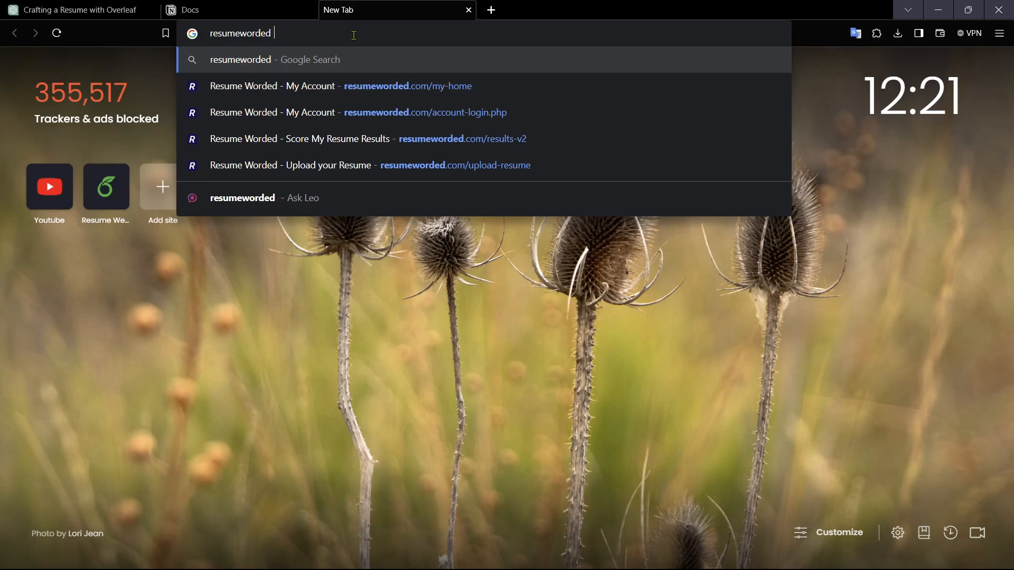
pyautogui.press('Return')
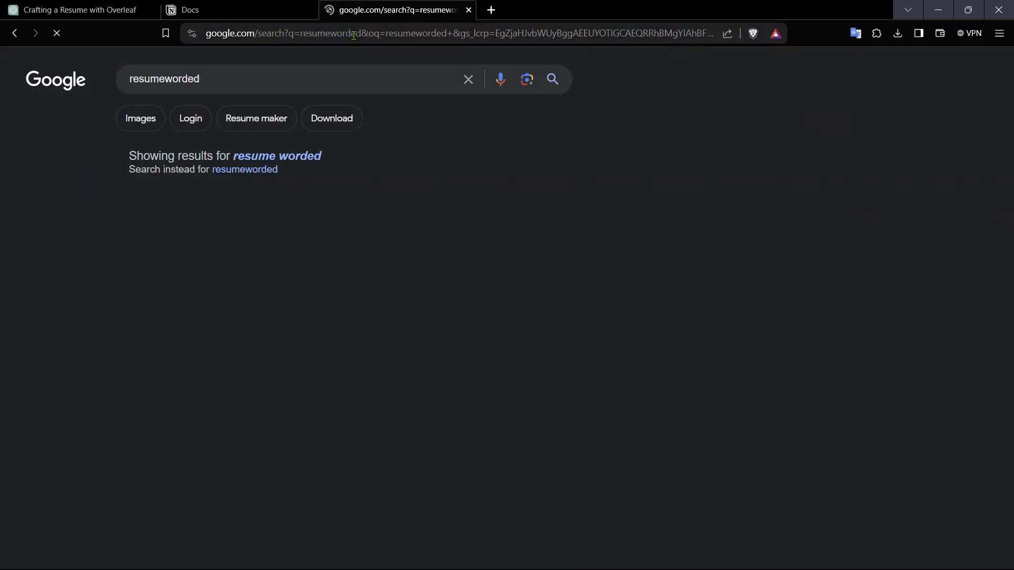
# Step: Open the Resume Worded site from the search results
pyautogui.scroll(-2, 189, 272)
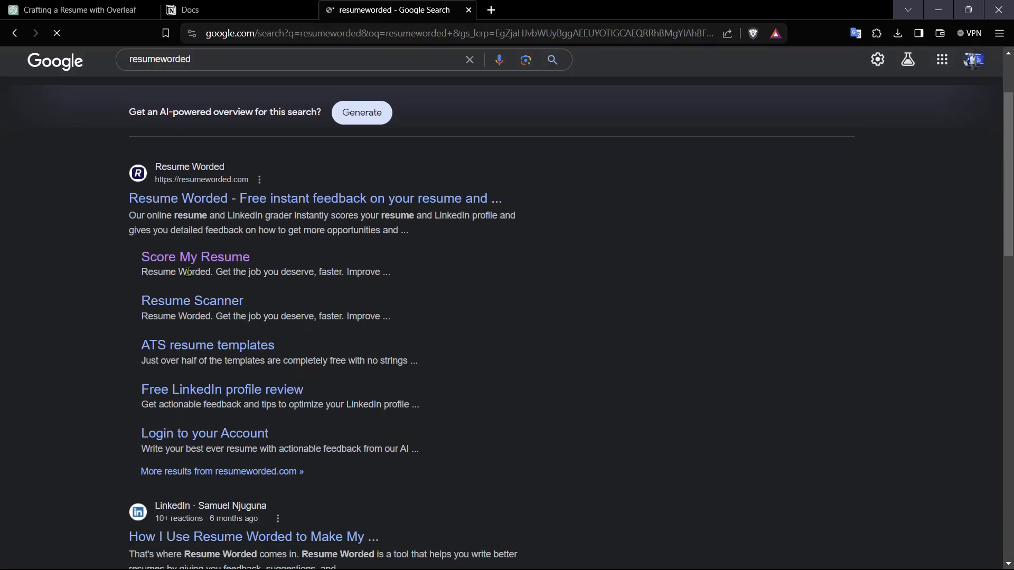
pyautogui.click(246, 200)
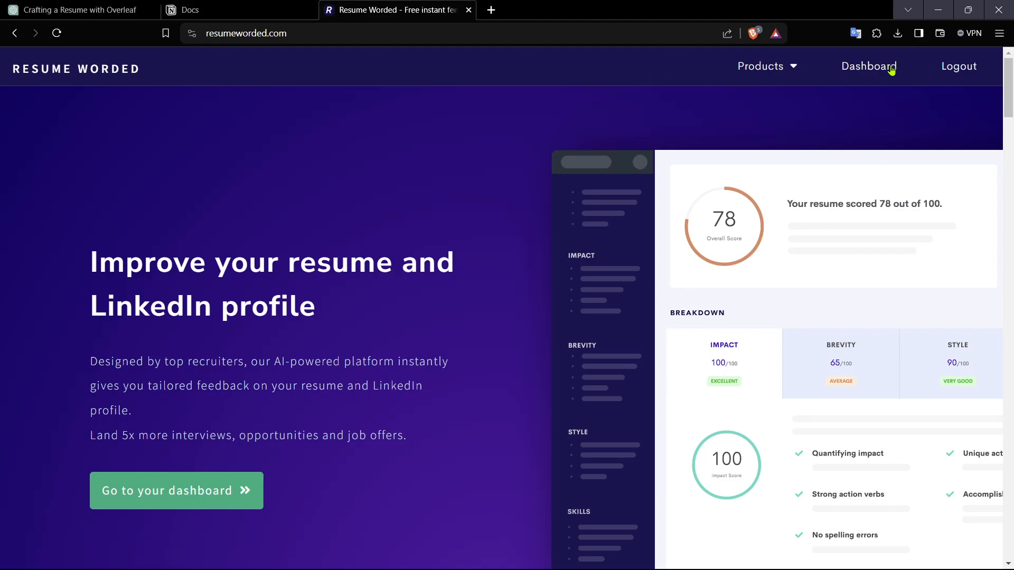
# Step: Log out of Resume Worded and sign back in with a different Google account, confirming the sign-in
pyautogui.click(967, 74)
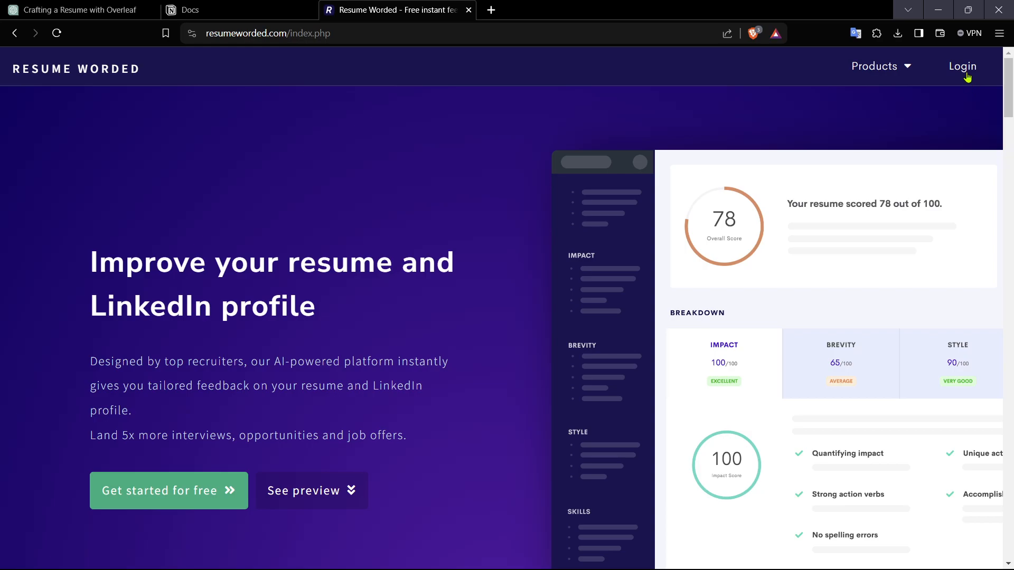
pyautogui.click(966, 74)
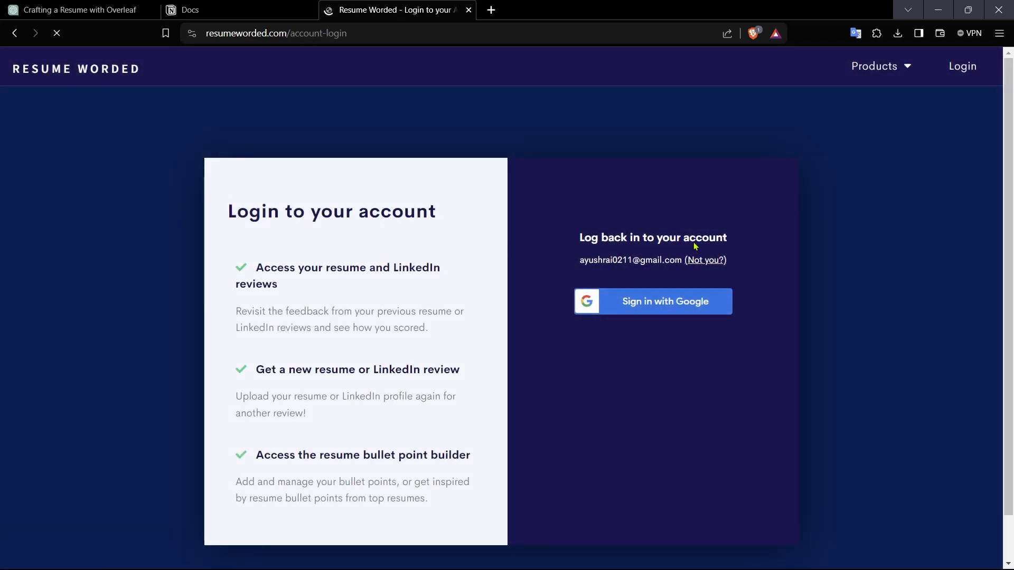
pyautogui.click(652, 304)
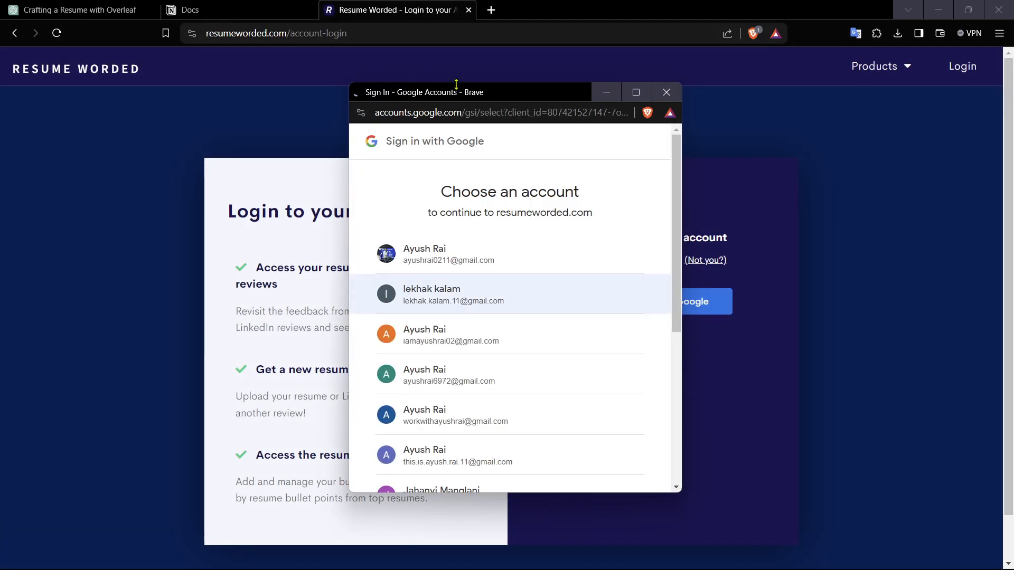
pyautogui.click(432, 332)
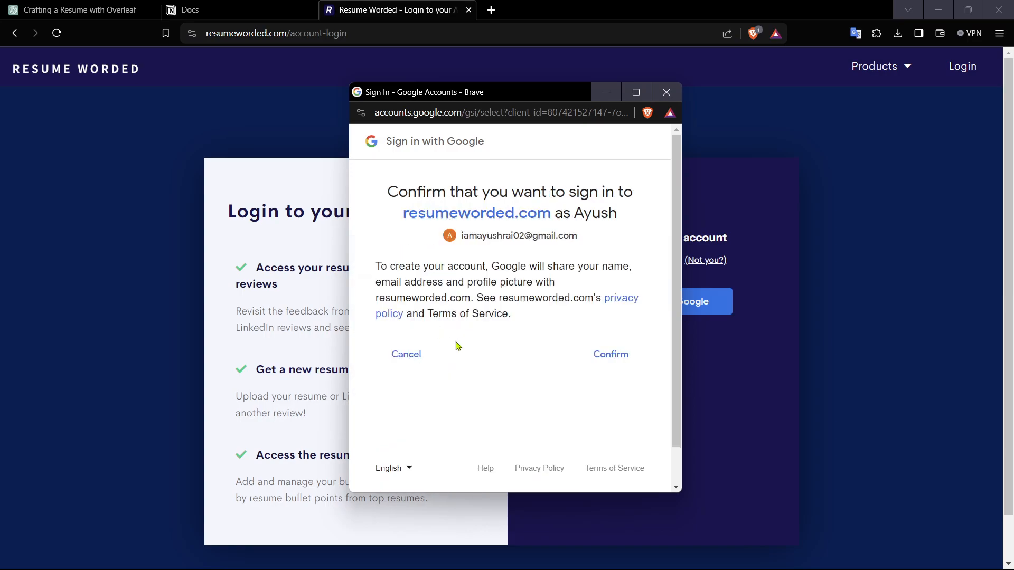
pyautogui.click(639, 351)
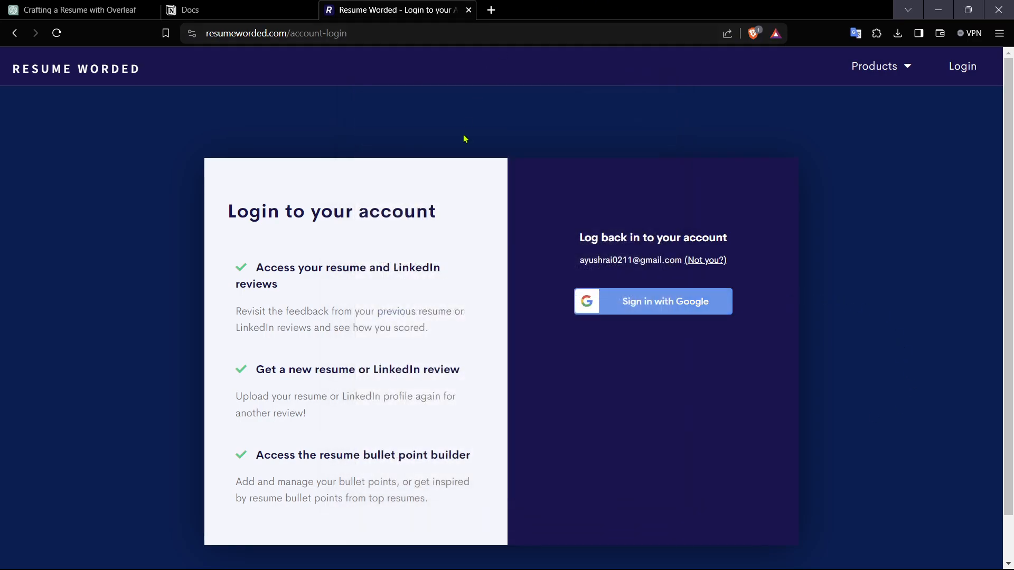
# Step: Expand the overall resume score card on the dashboard and start a new resume upload
pyautogui.scroll(-2, 920, 292)
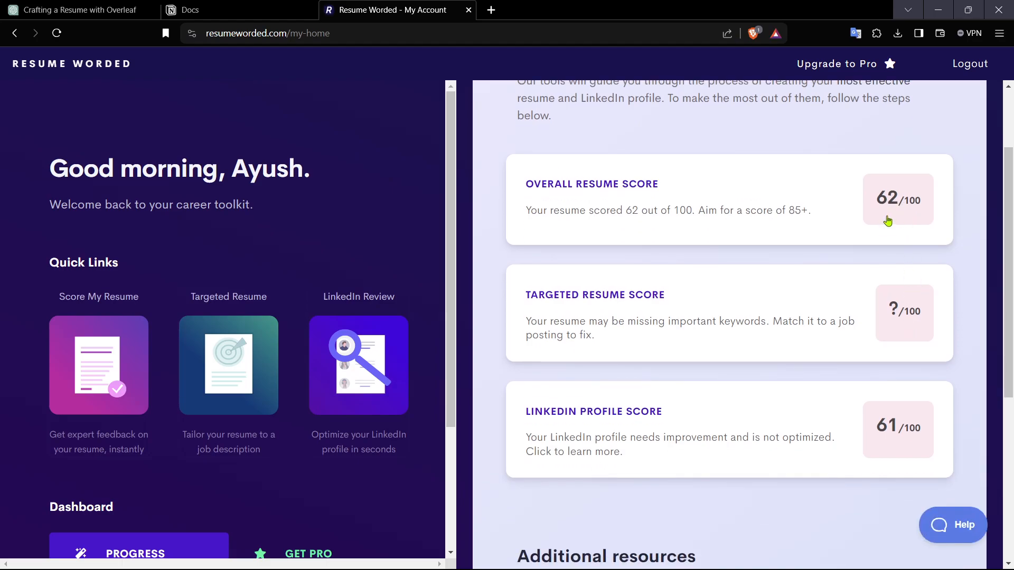
pyautogui.scroll(-2, 890, 224)
pyautogui.scroll(4, 890, 243)
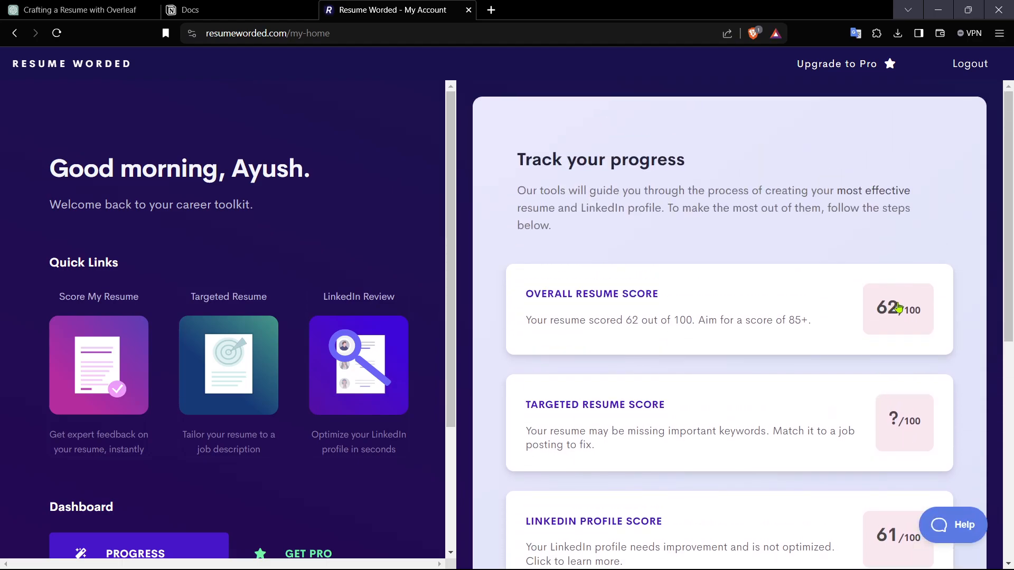
pyautogui.click(897, 307)
pyautogui.scroll(-2, 898, 306)
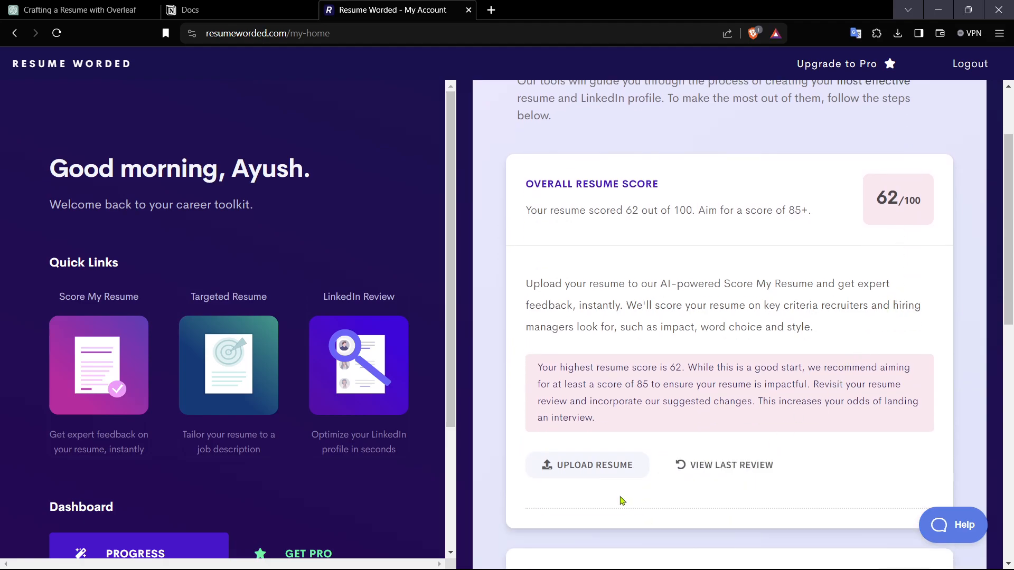
pyautogui.click(613, 474)
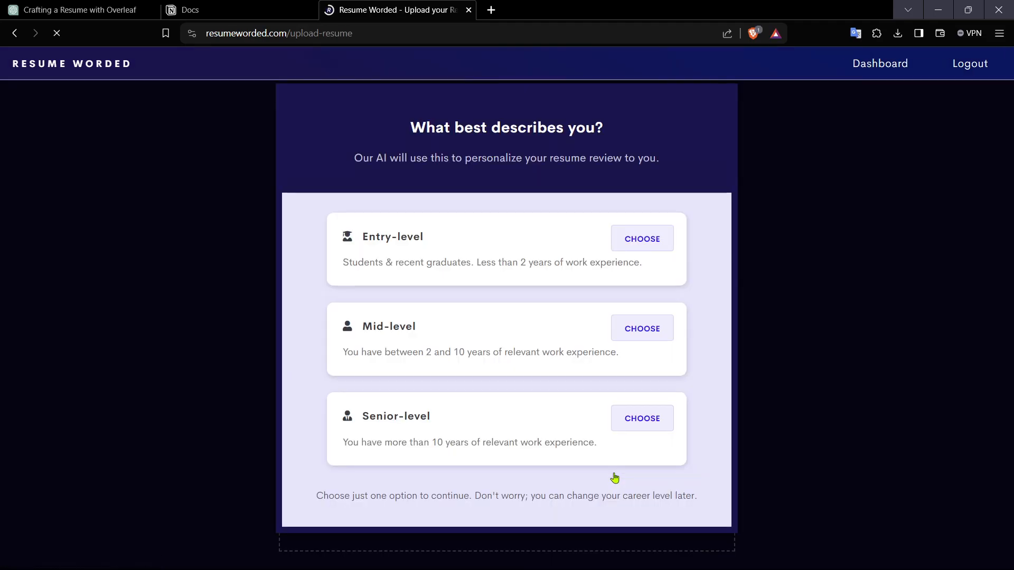
# Step: Choose the Entry-level career level and upload the Resume11111 PDF from the Resume folder on drive E
pyautogui.click(666, 244)
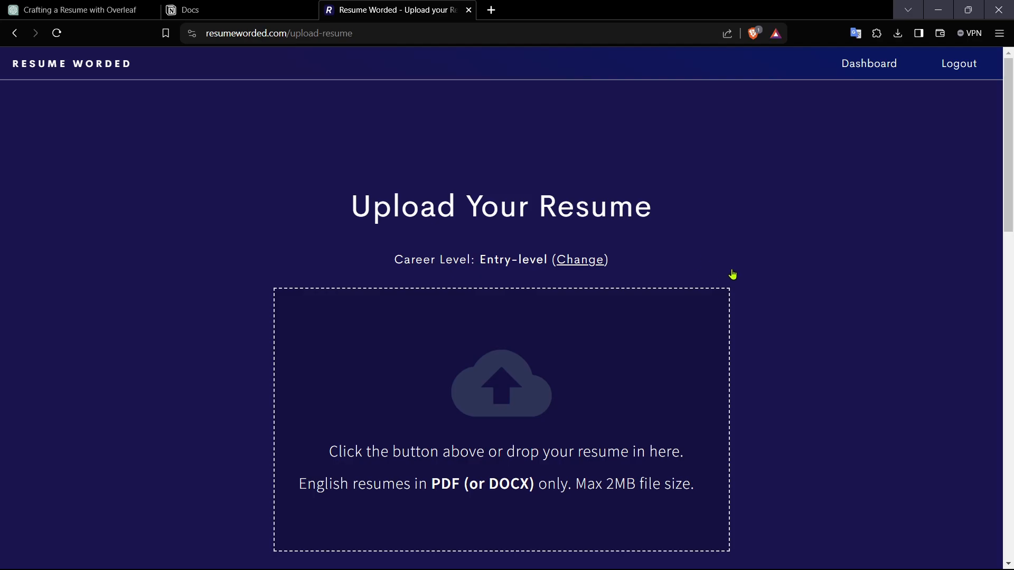
pyautogui.scroll(-4, 731, 273)
pyautogui.click(501, 179)
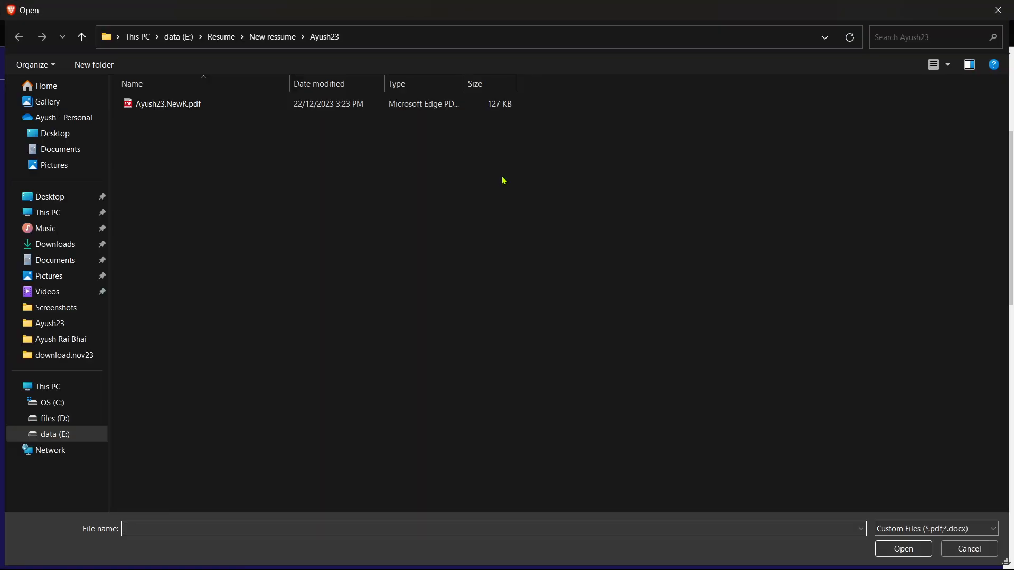
pyautogui.click(266, 37)
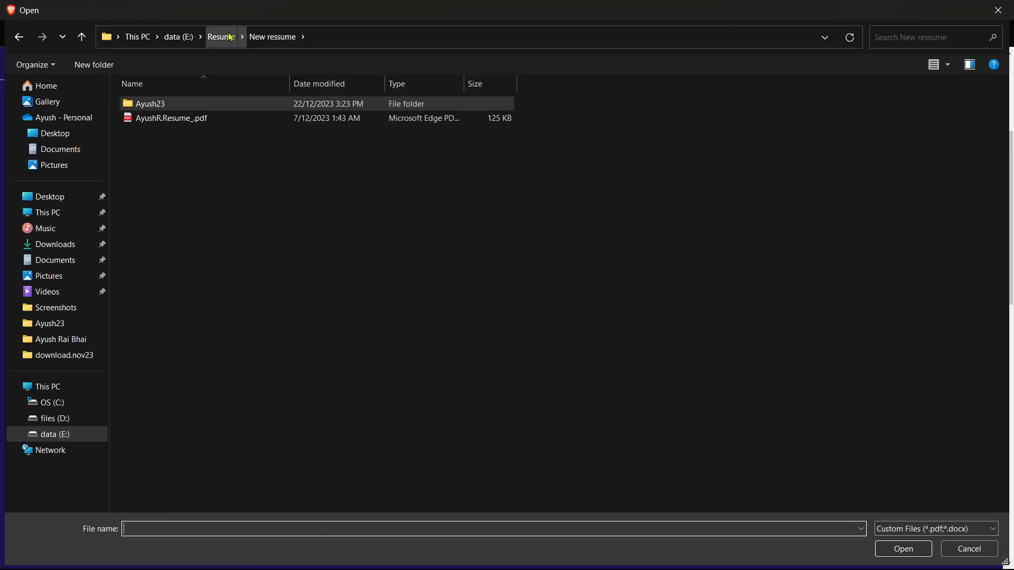
pyautogui.click(231, 37)
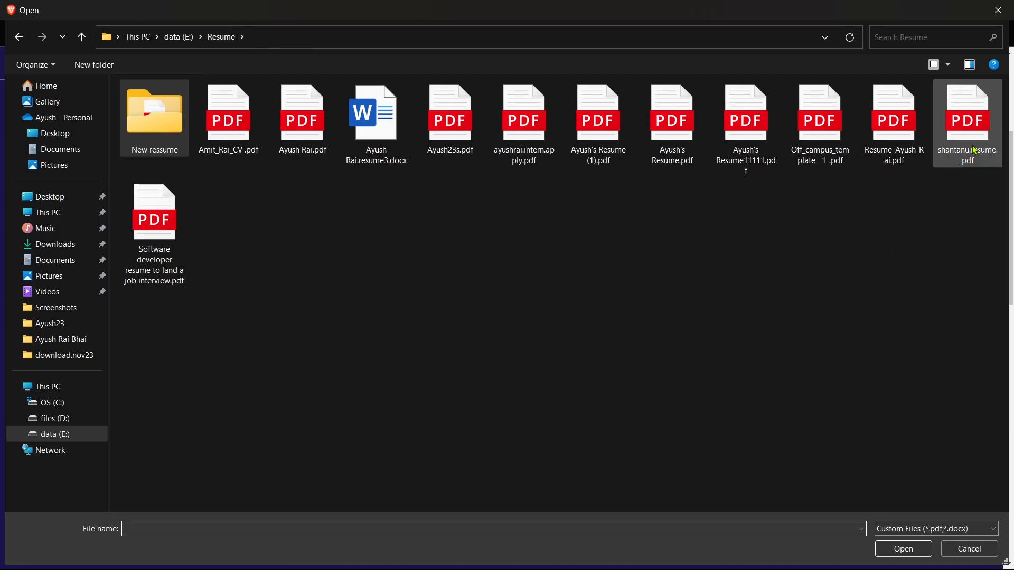
pyautogui.click(761, 127)
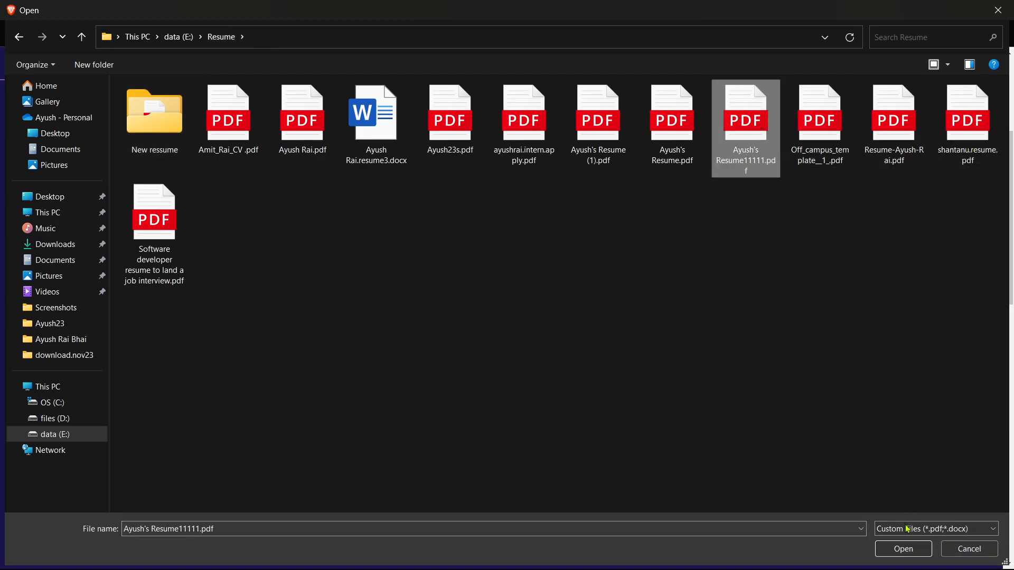
pyautogui.click(903, 549)
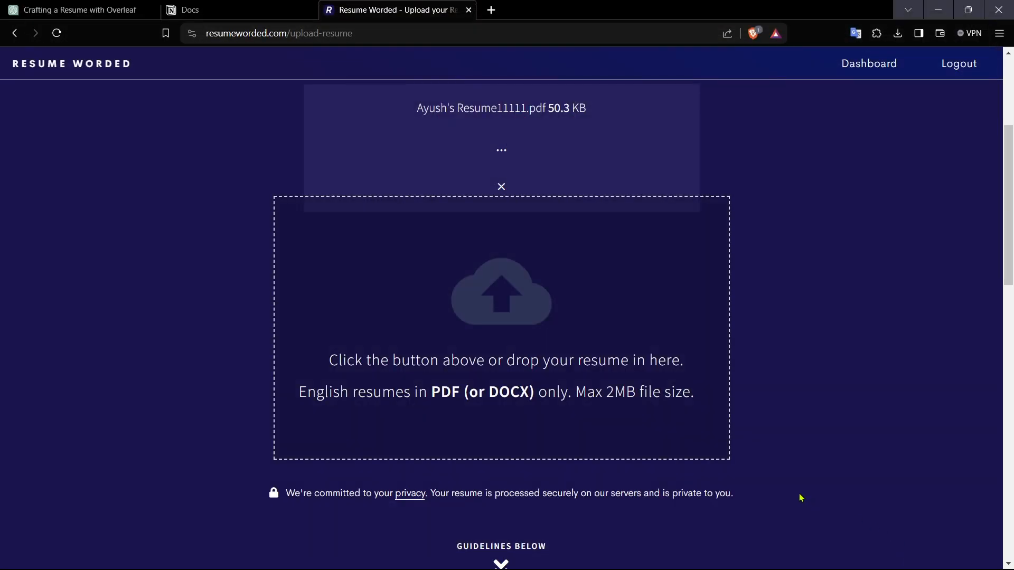
# Step: Open a new tab and go to overleaf.com
pyautogui.scroll(4, 800, 498)
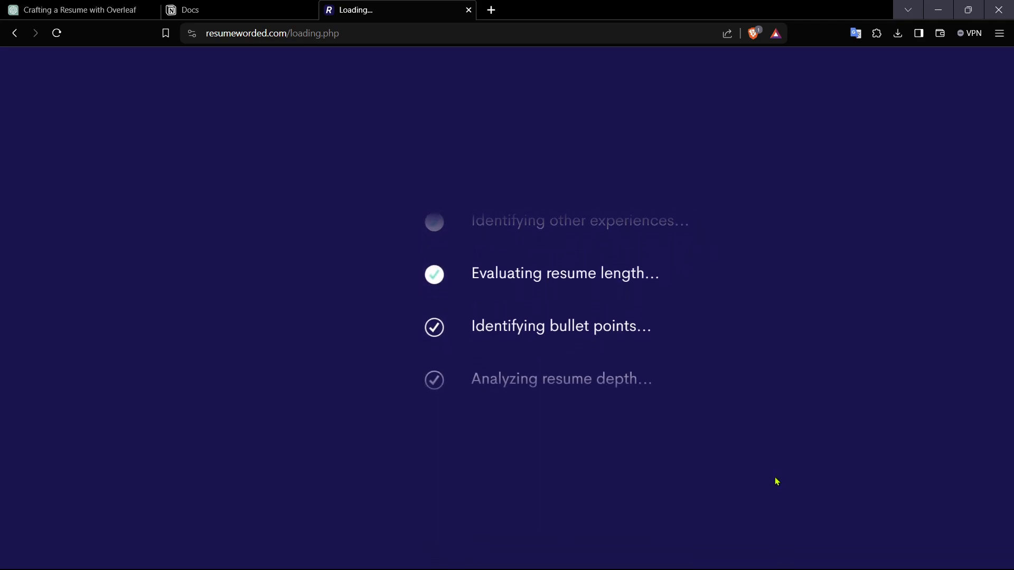
pyautogui.click(491, 9)
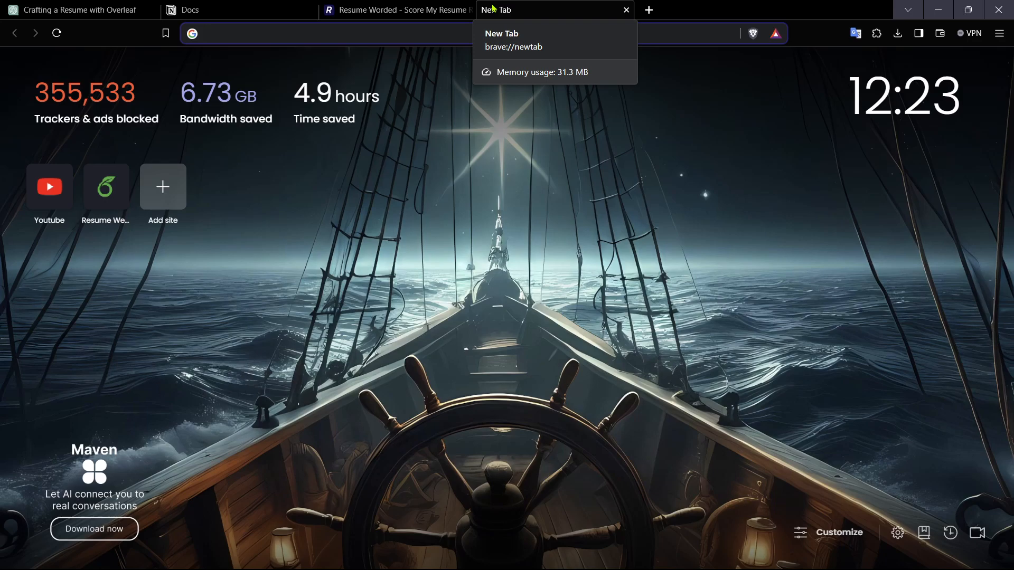
pyautogui.write('overleaf')
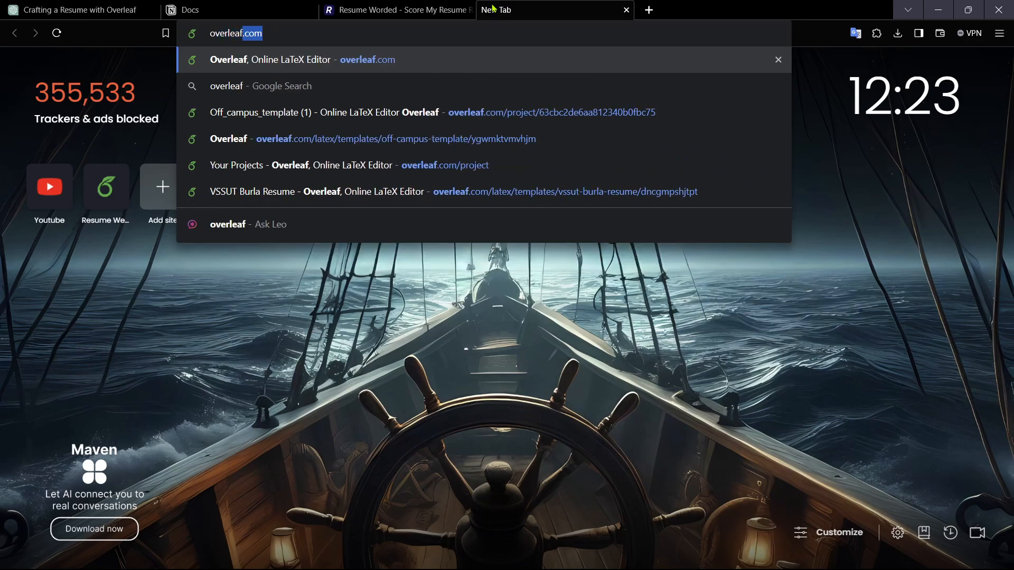
pyautogui.press('Delete')
pyautogui.press('Return')
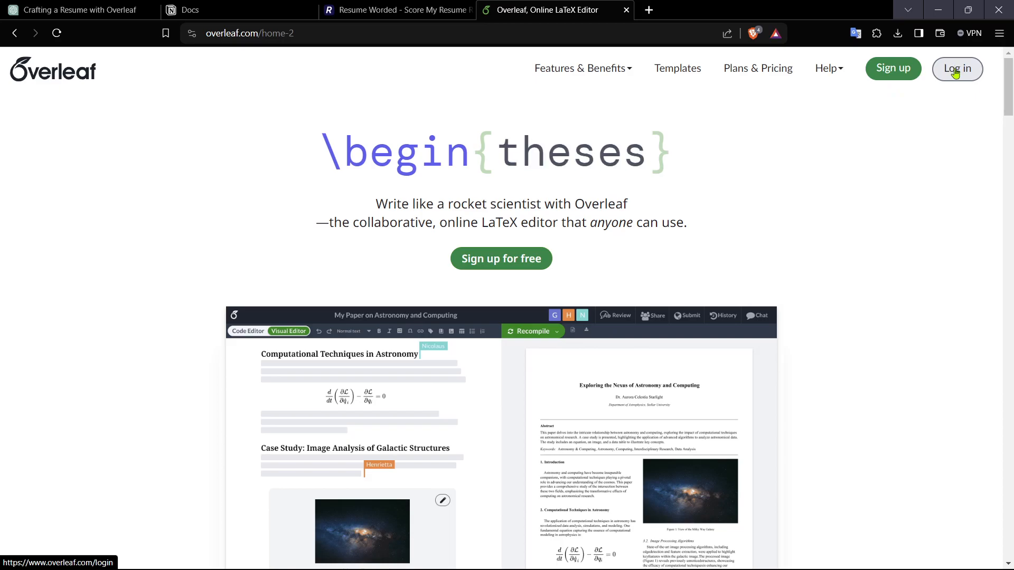
# Step: Register for Overleaf using a Google account chosen from the account list
pyautogui.click(919, 68)
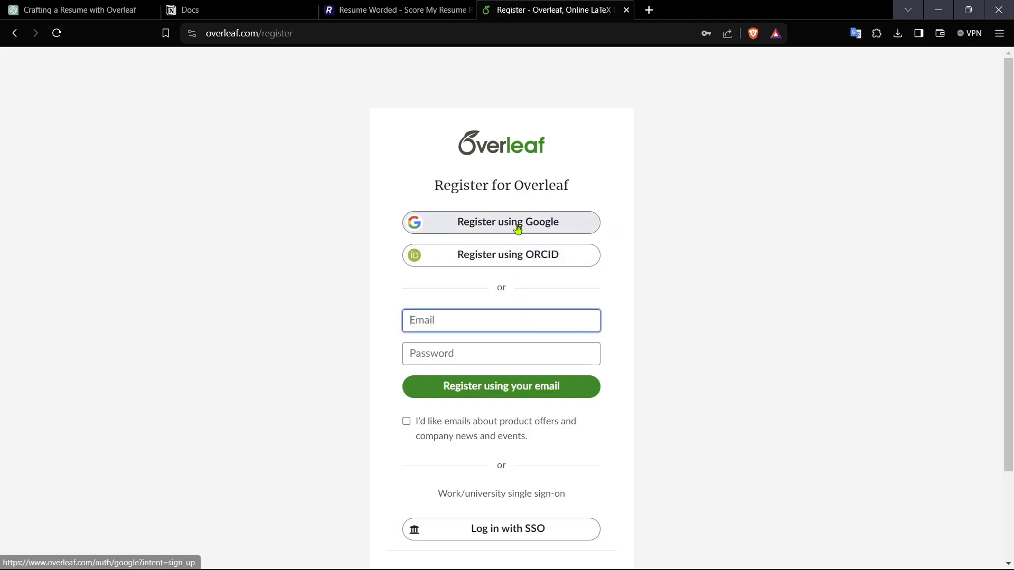
pyautogui.click(519, 227)
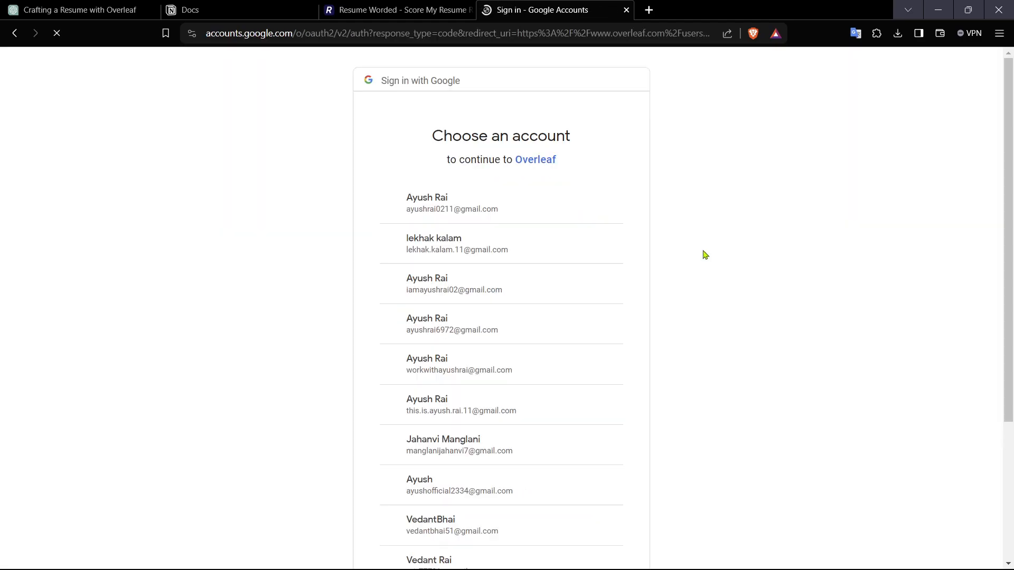
pyautogui.click(476, 372)
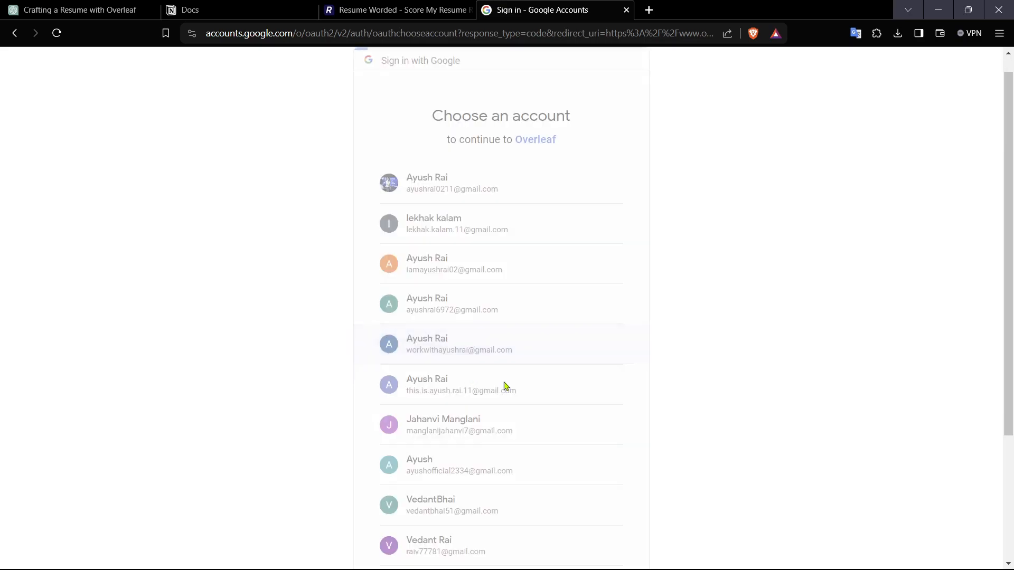
pyautogui.click(567, 378)
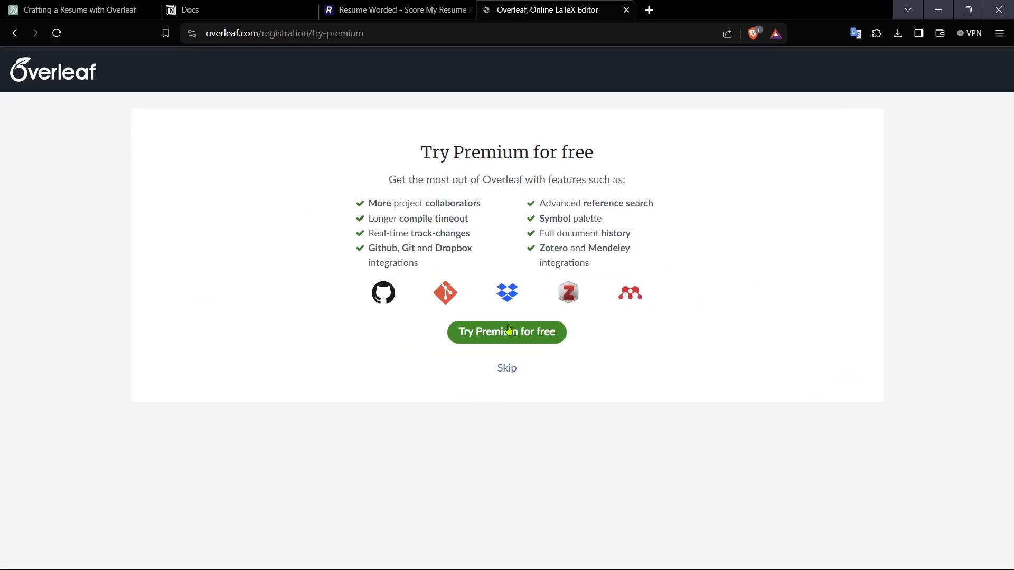
# Step: Skip the Premium trial offer to finish setting up the Overleaf account
pyautogui.click(506, 369)
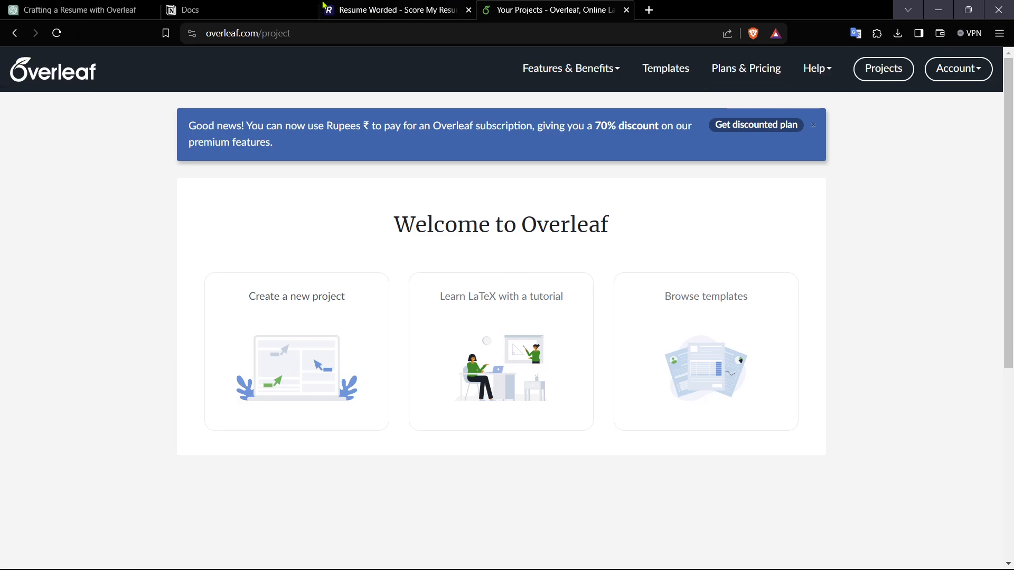
# Step: Review the scored resume preview and score categories on Resume Worded
pyautogui.click(344, 7)
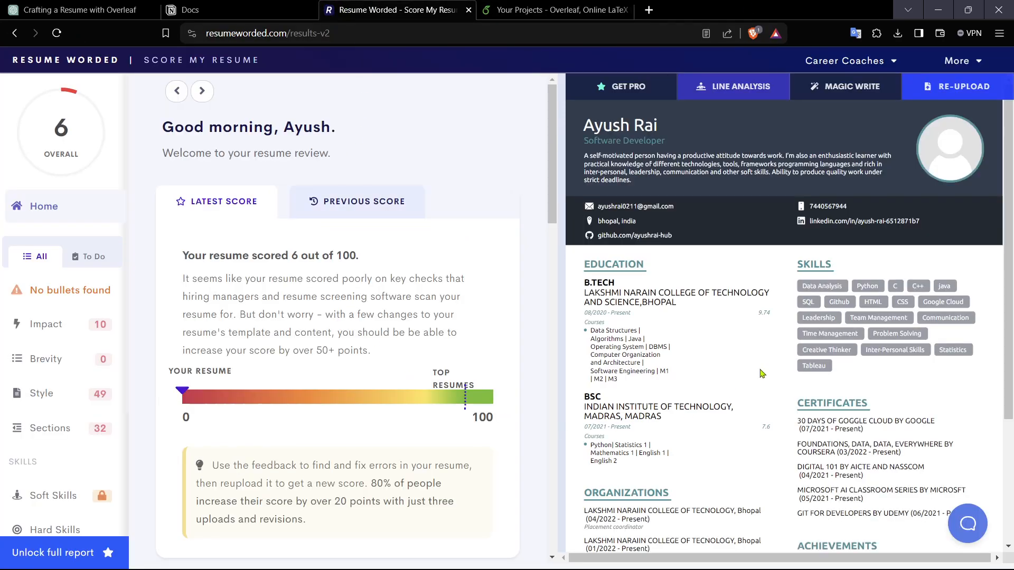
pyautogui.scroll(-3, 800, 388)
pyautogui.scroll(3, 801, 391)
pyautogui.moveTo(866, 286); pyautogui.dragTo(883, 288)
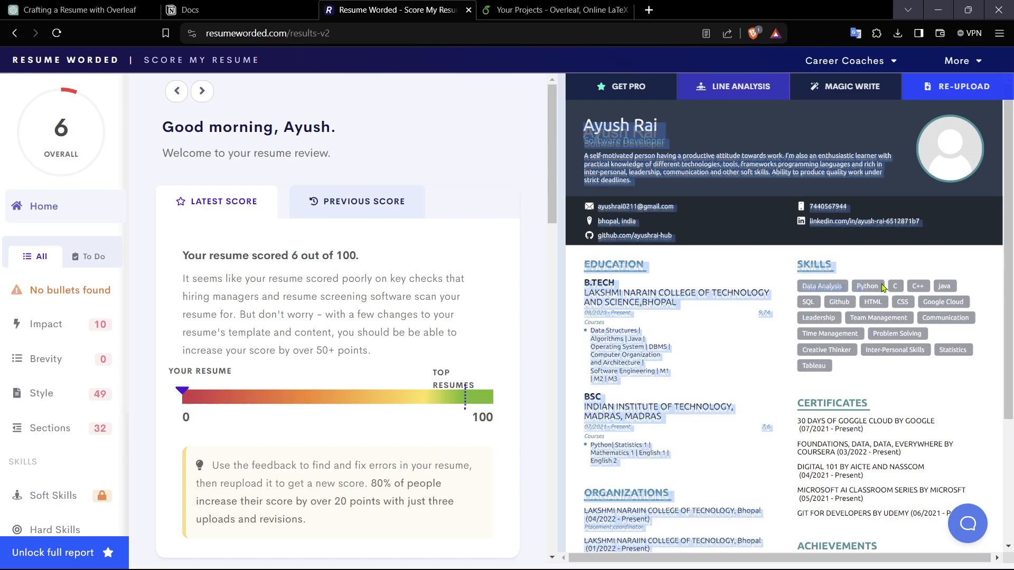
pyautogui.click(883, 287)
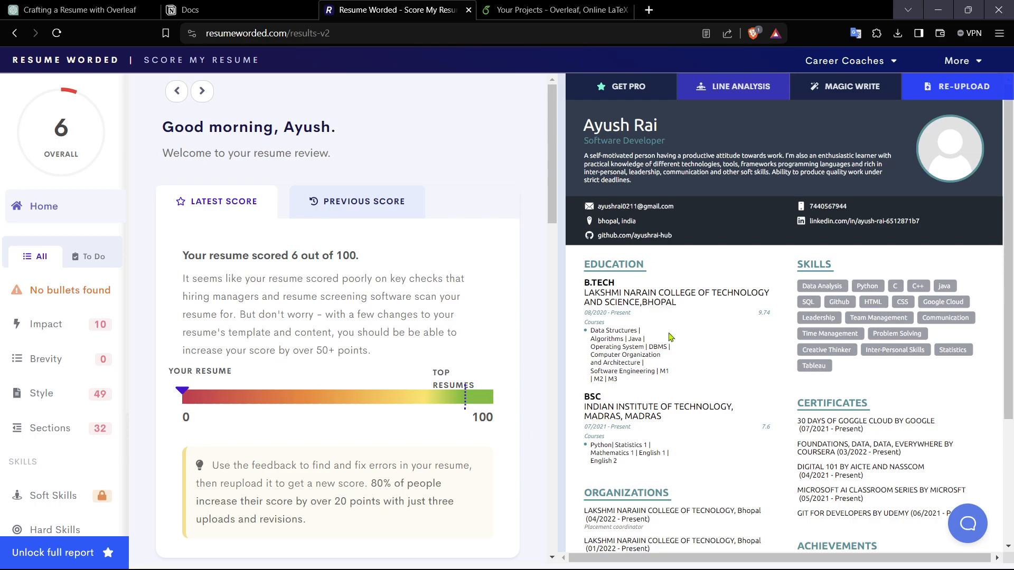
pyautogui.scroll(-2, 669, 328)
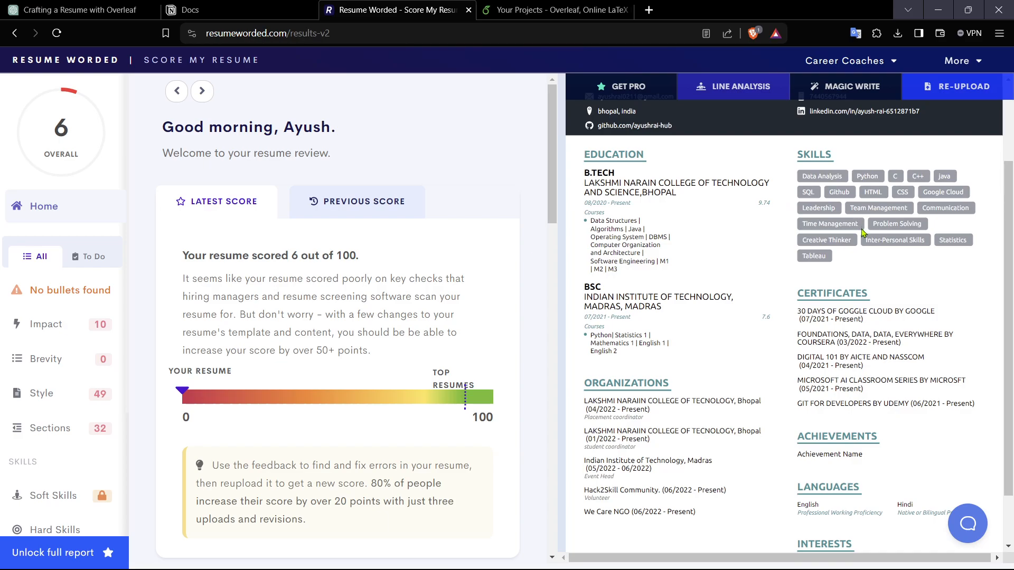
pyautogui.scroll(-2, 841, 292)
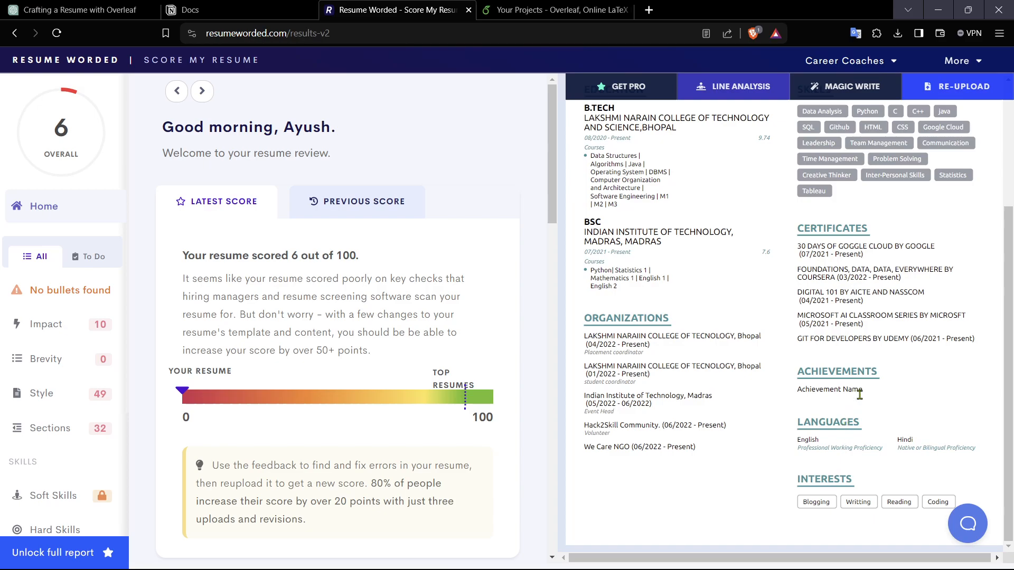
pyautogui.scroll(3, 576, 396)
pyautogui.scroll(-3, 586, 398)
pyautogui.scroll(2, 645, 449)
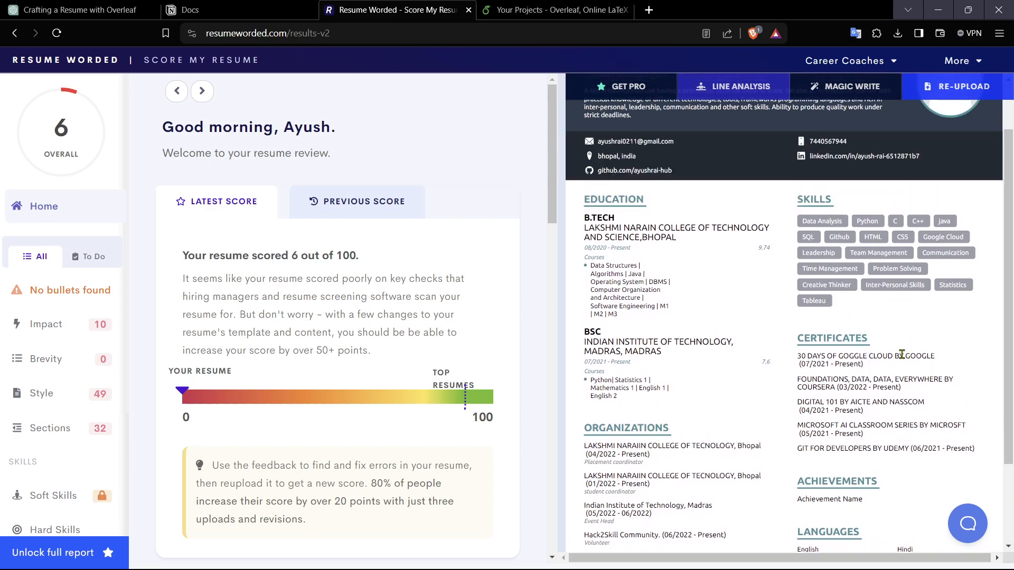
pyautogui.scroll(-2, 902, 355)
pyautogui.scroll(3, 708, 412)
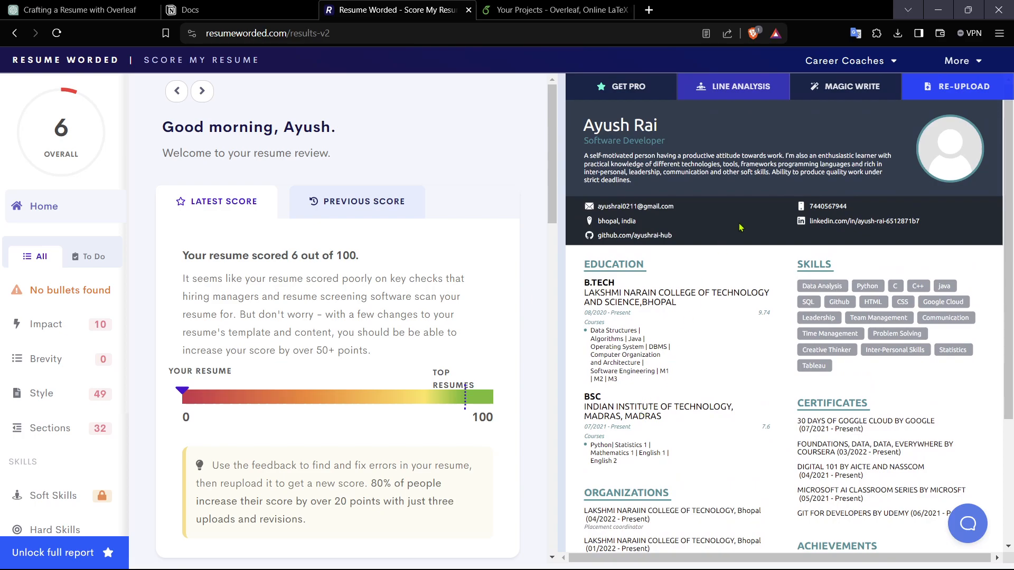
pyautogui.moveTo(41, 132)
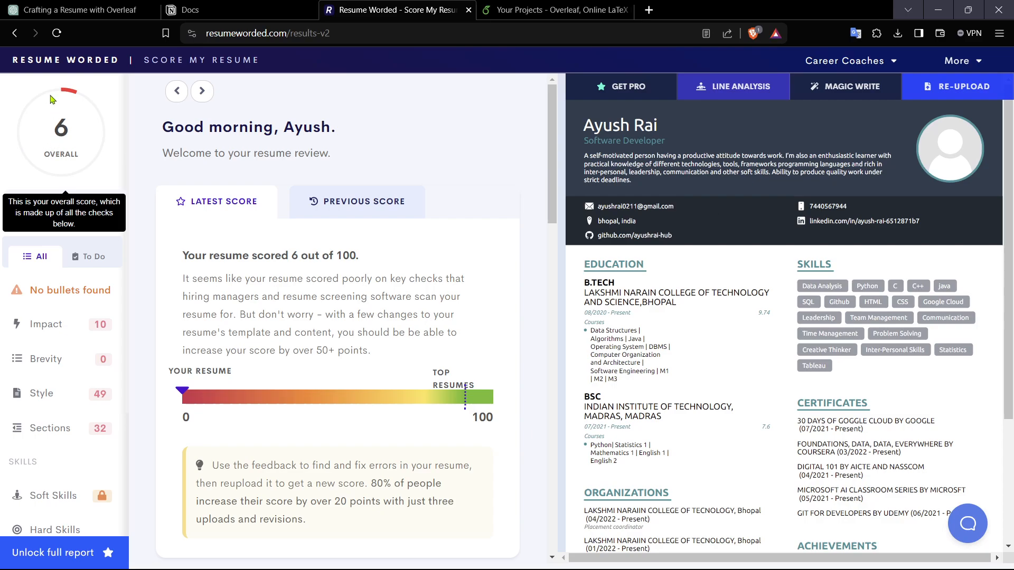
pyautogui.scroll(-5, 48, 317)
pyautogui.scroll(5, 43, 377)
pyautogui.scroll(-5, 43, 377)
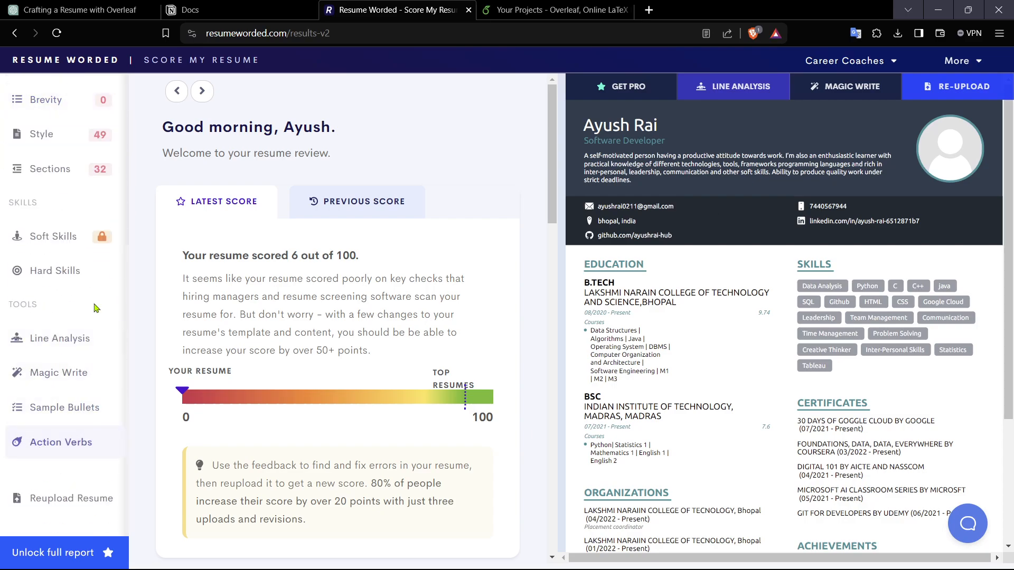
pyautogui.scroll(5, 127, 380)
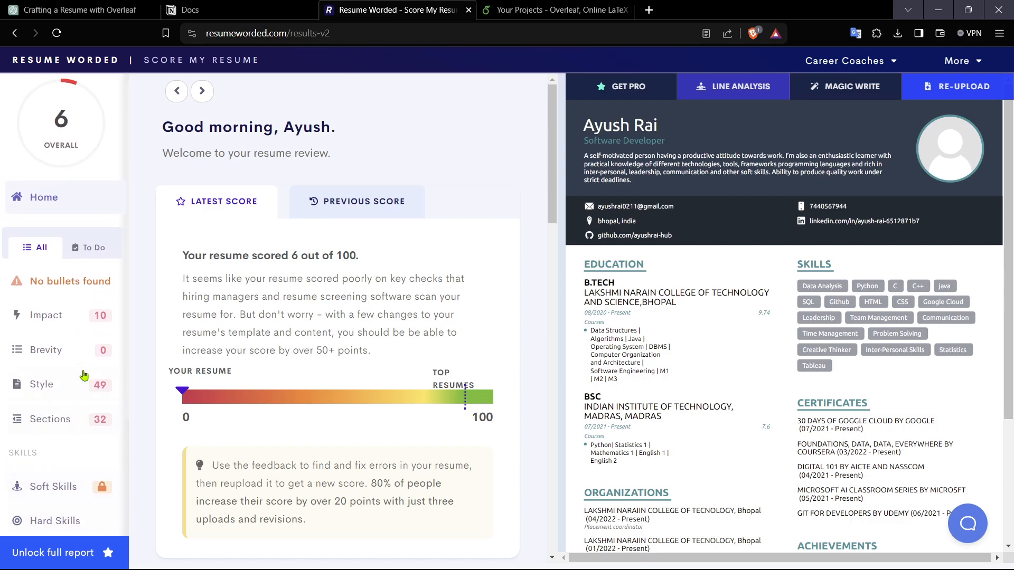
# Step: Check the Overleaf account menu on the projects page
pyautogui.click(582, 5)
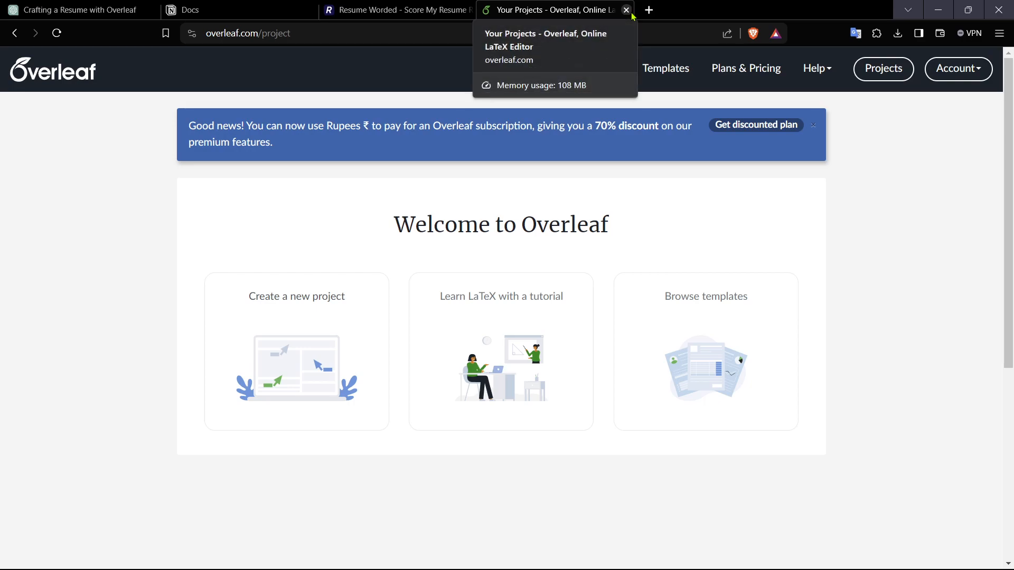
pyautogui.click(951, 73)
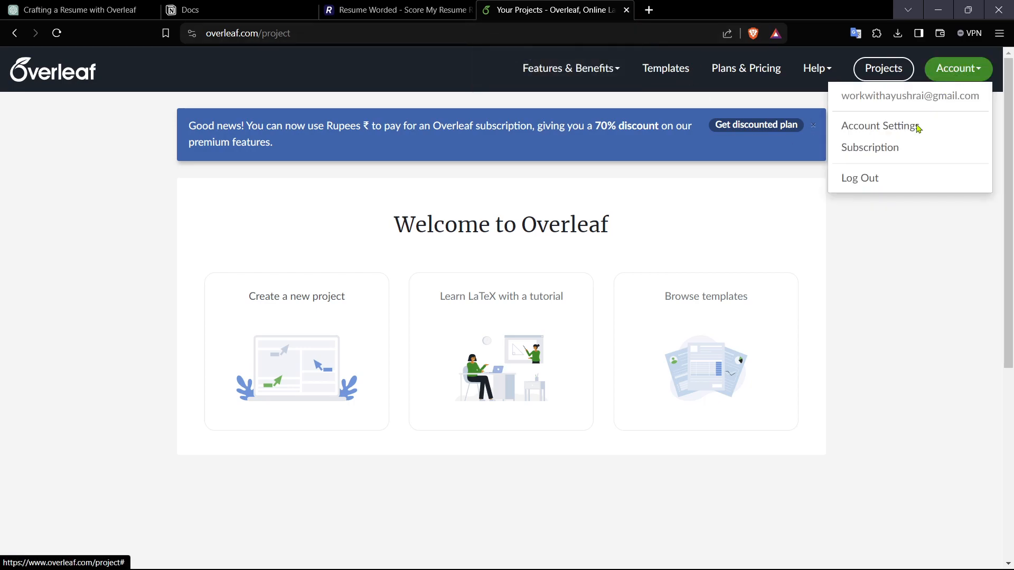
pyautogui.click(844, 265)
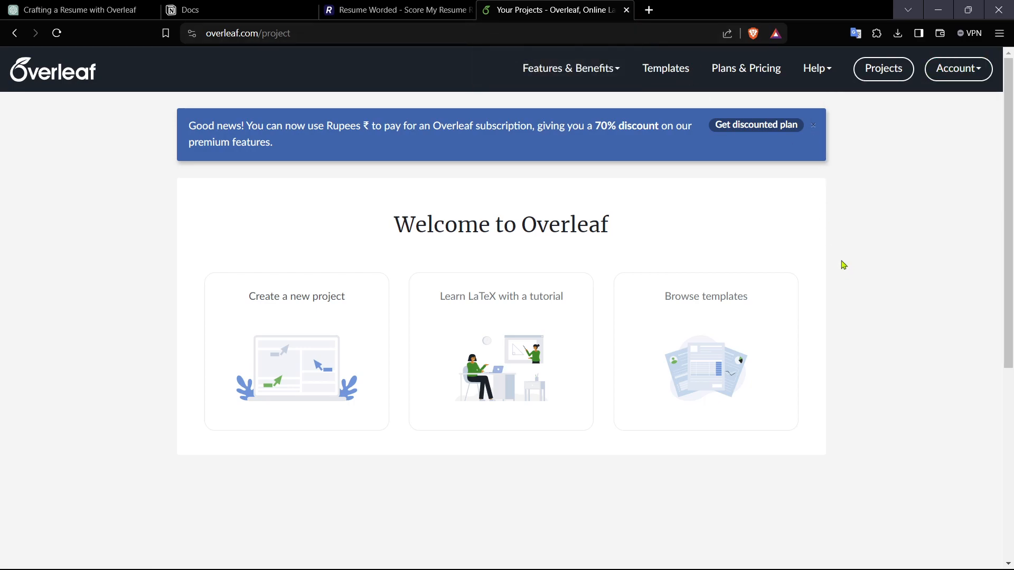
# Step: Search the web for "off campus template" in a new tab and open the Overleaf Off_campus_template result
pyautogui.click(627, 14)
pyautogui.hotkey('ctrl', 't')
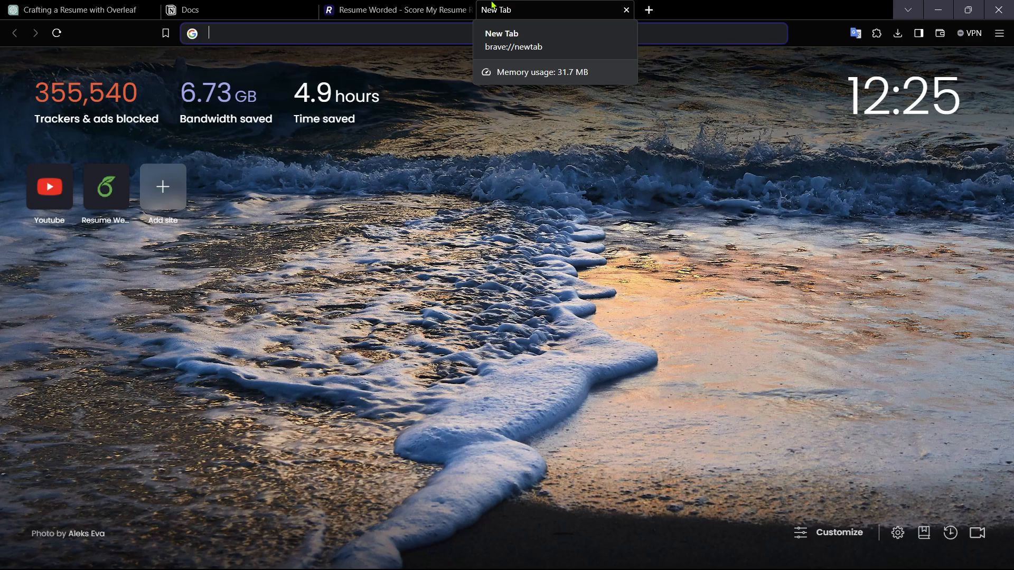
pyautogui.write('o')
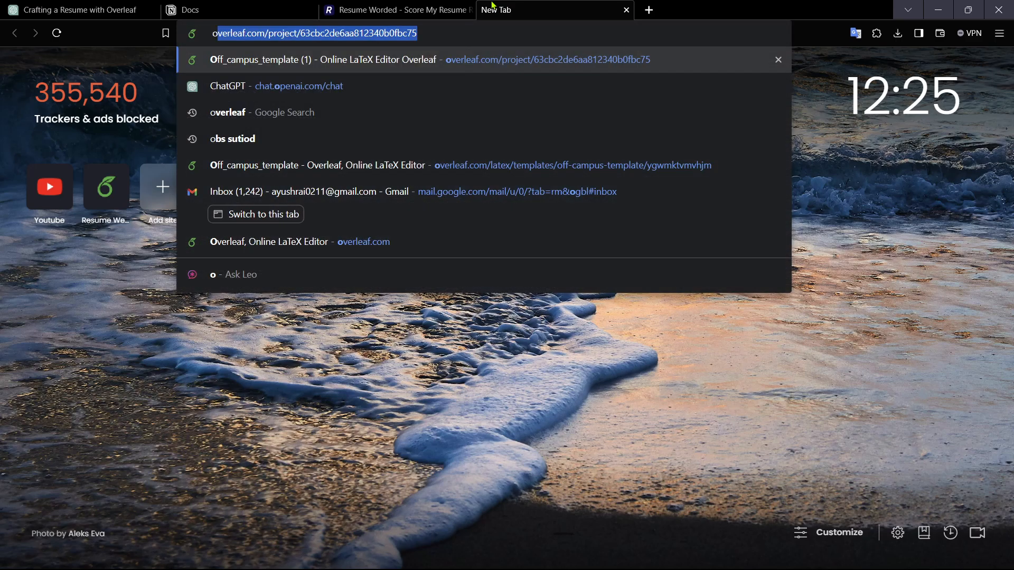
pyautogui.write('ff campus template')
pyautogui.press('Return')
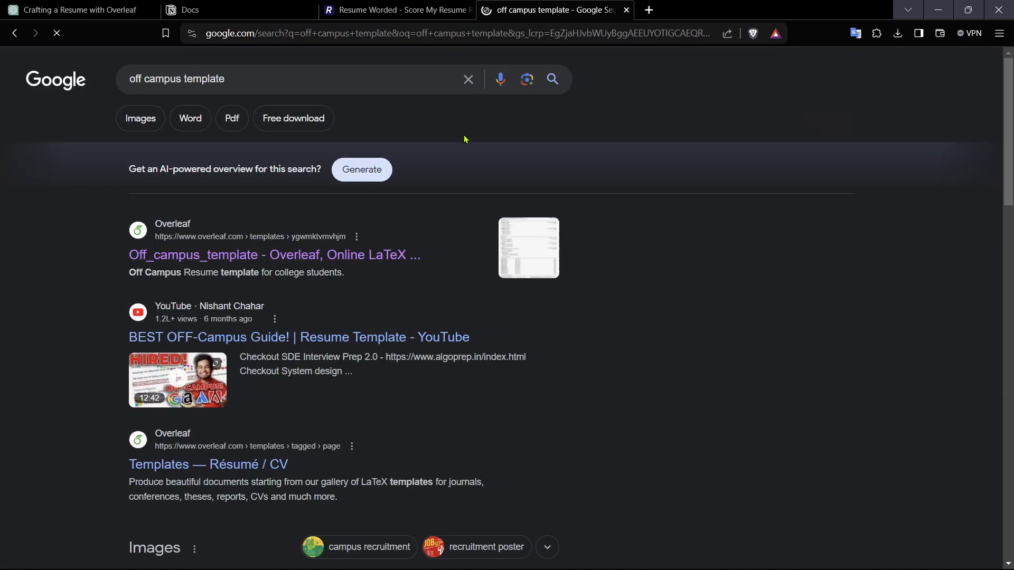
pyautogui.click(404, 256)
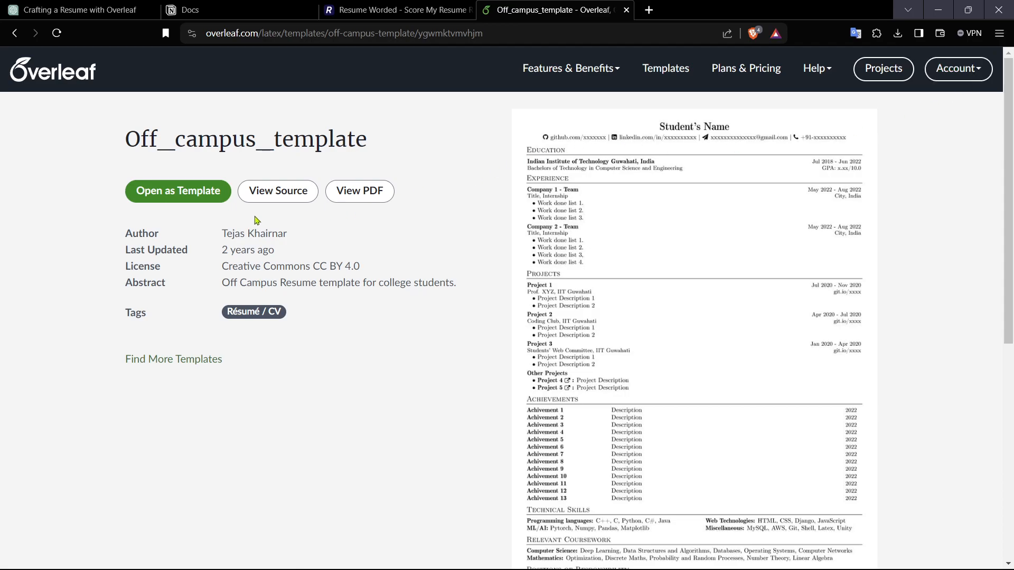
# Step: Open the Off_campus_template as a new Overleaf project
pyautogui.click(210, 197)
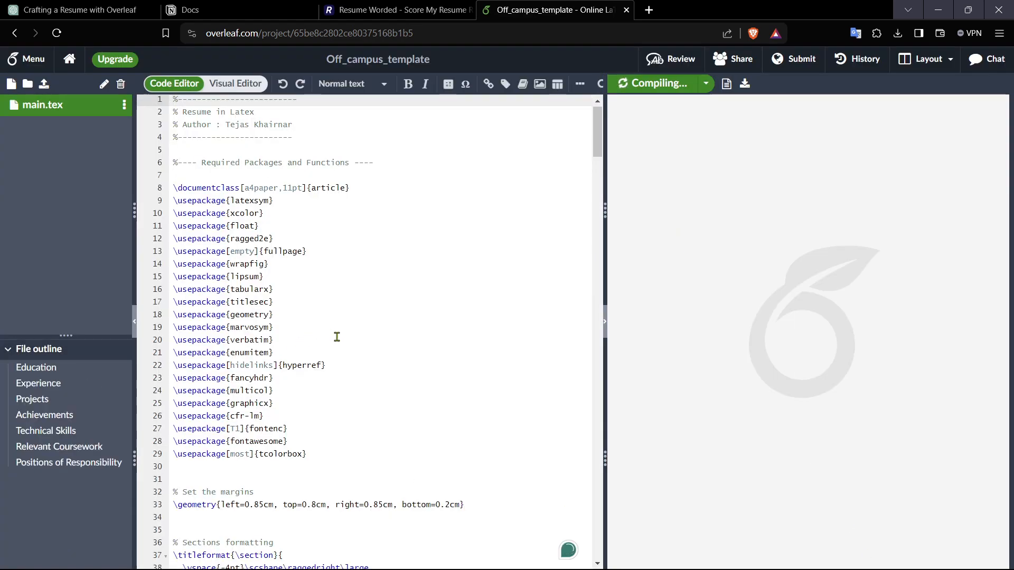
pyautogui.scroll(-4, 442, 350)
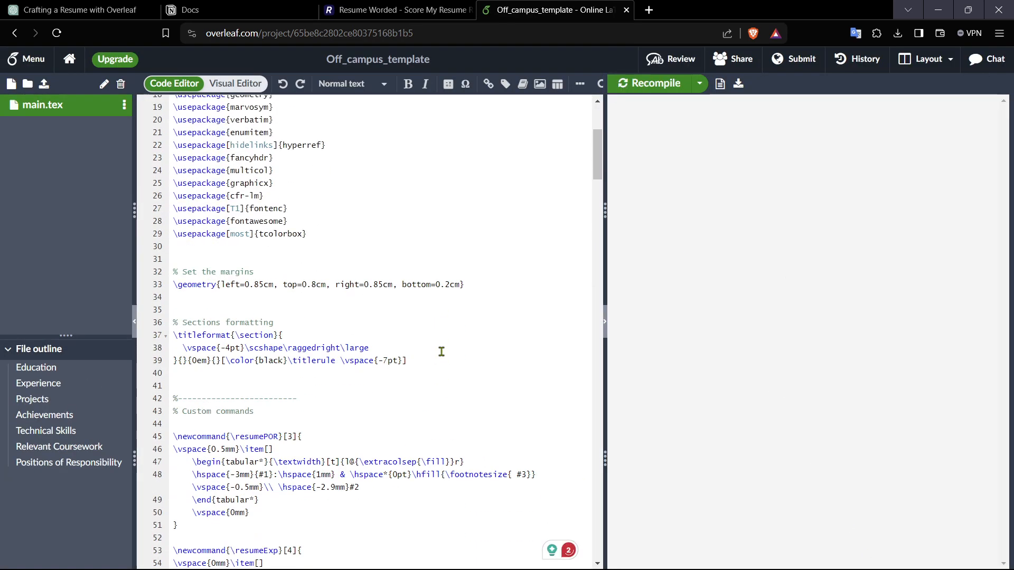
pyautogui.scroll(4, 441, 350)
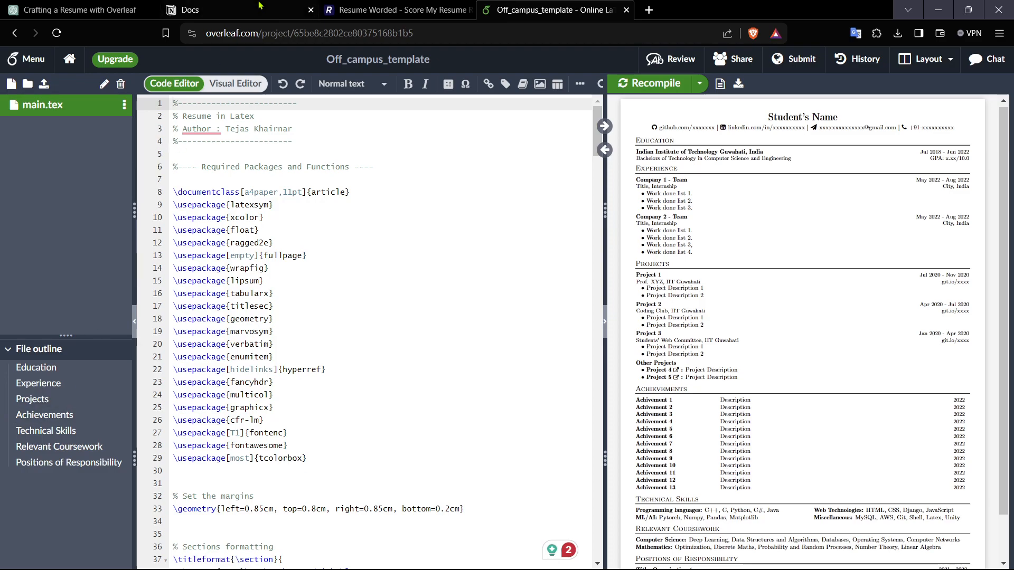
# Step: Read through the Resume tips list in the Notion Docs page
pyautogui.click(190, 10)
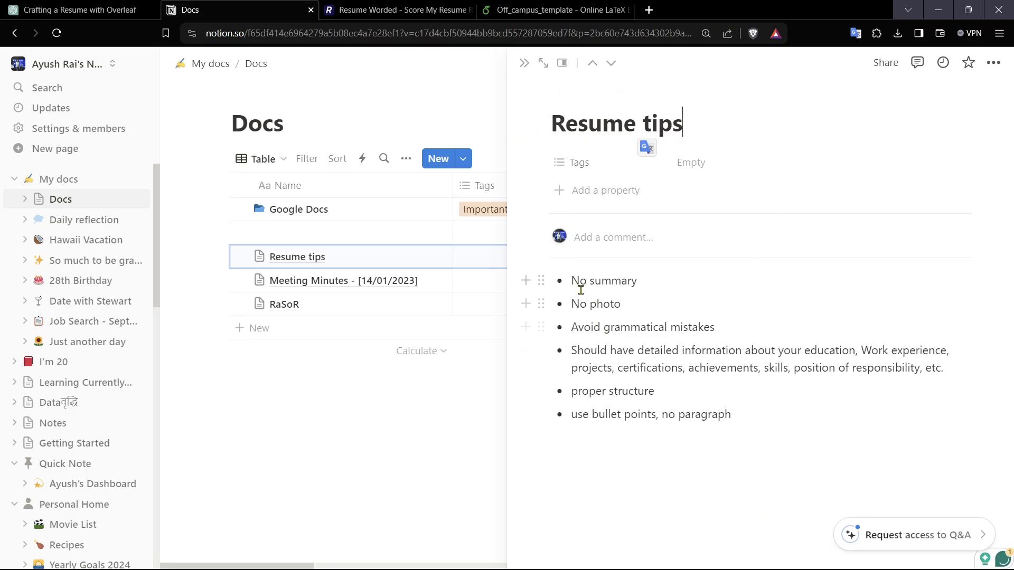
pyautogui.moveTo(572, 281); pyautogui.dragTo(643, 283)
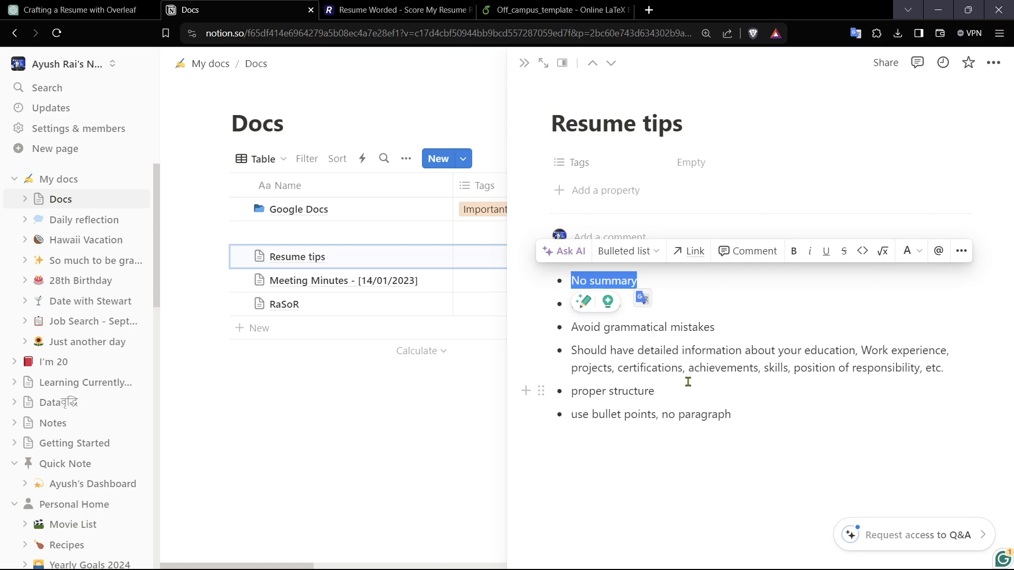
pyautogui.moveTo(630, 328); pyautogui.dragTo(709, 330)
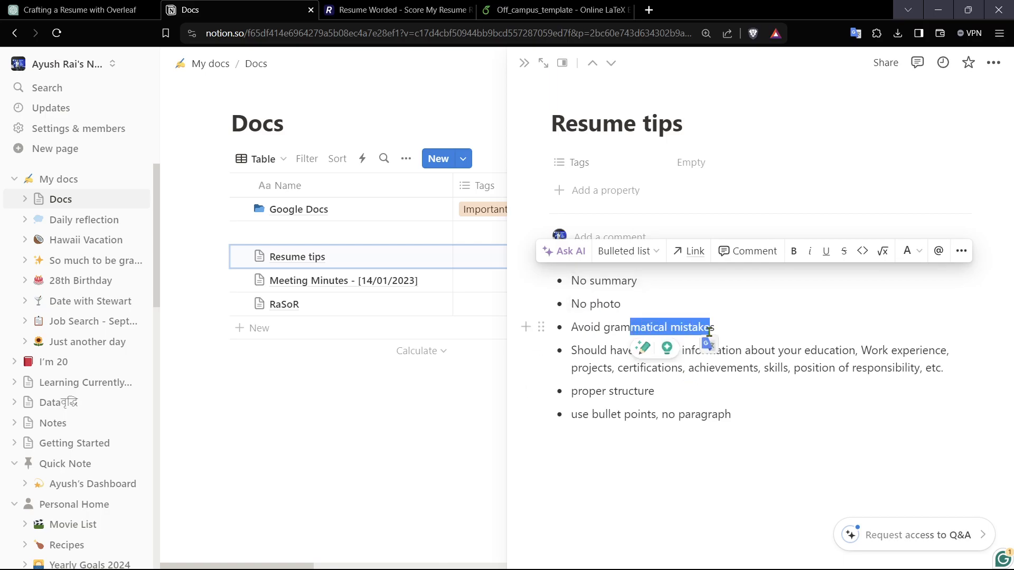
pyautogui.click(765, 437)
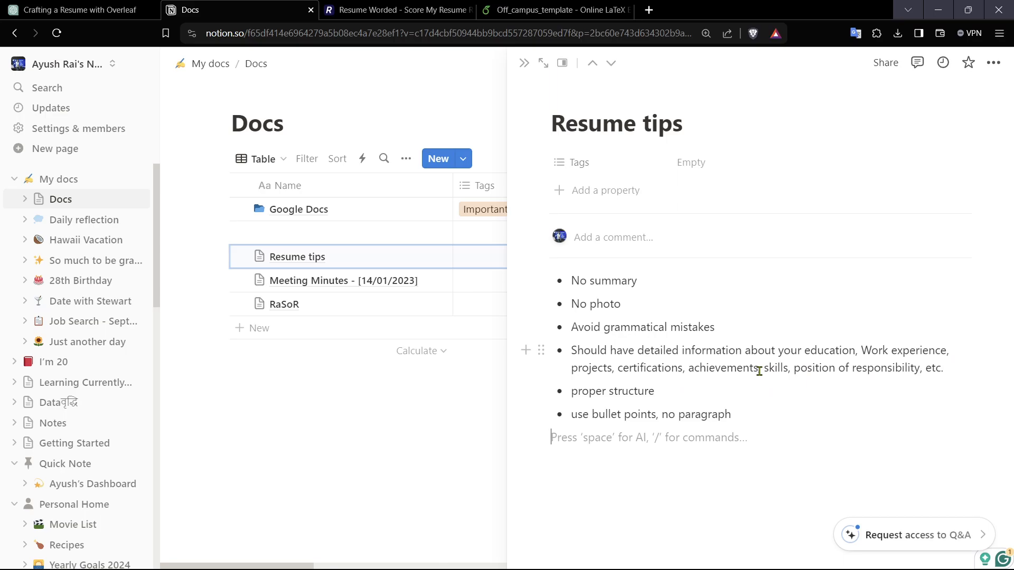
pyautogui.moveTo(599, 415); pyautogui.dragTo(732, 414)
pyautogui.click(793, 436)
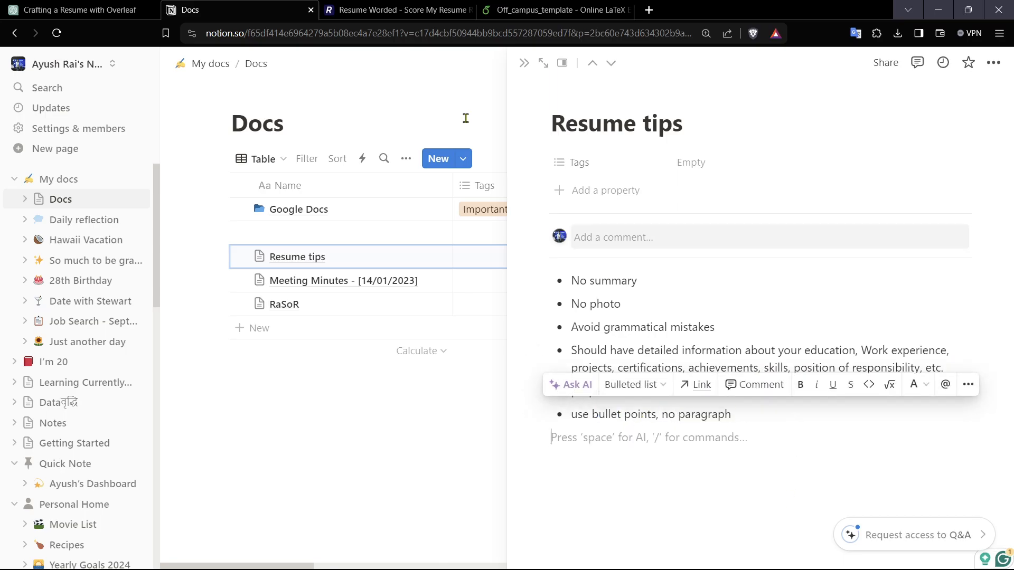
# Step: Examine the template's LaTeX code and compiled resume preview in Overleaf
pyautogui.click(418, 9)
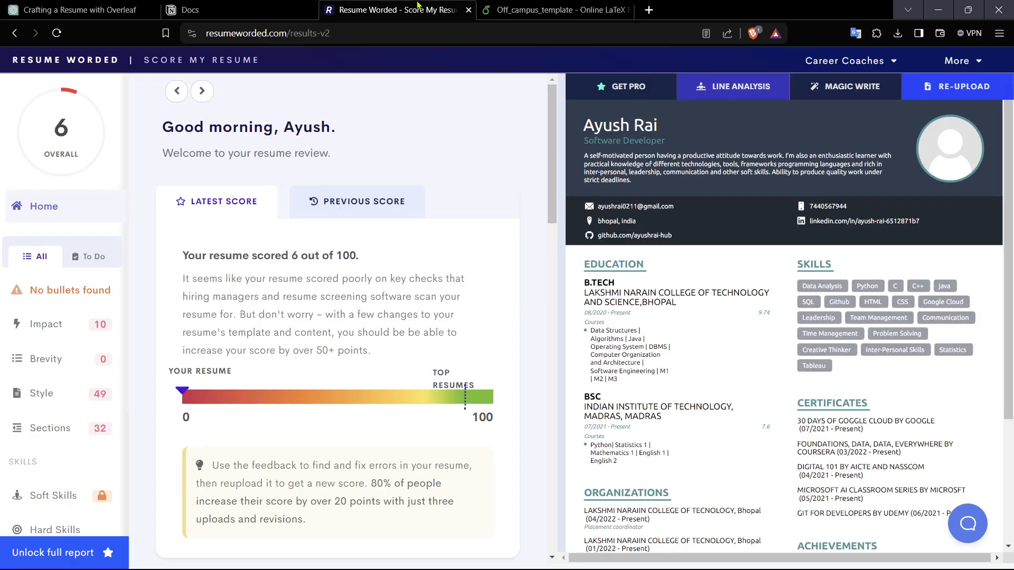
pyautogui.click(552, 10)
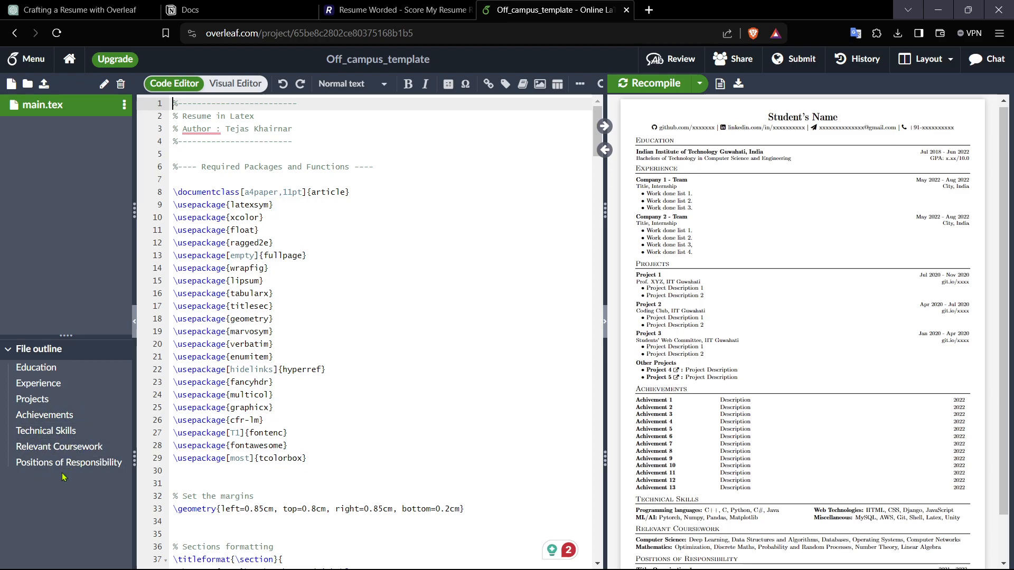
pyautogui.scroll(-1, 728, 374)
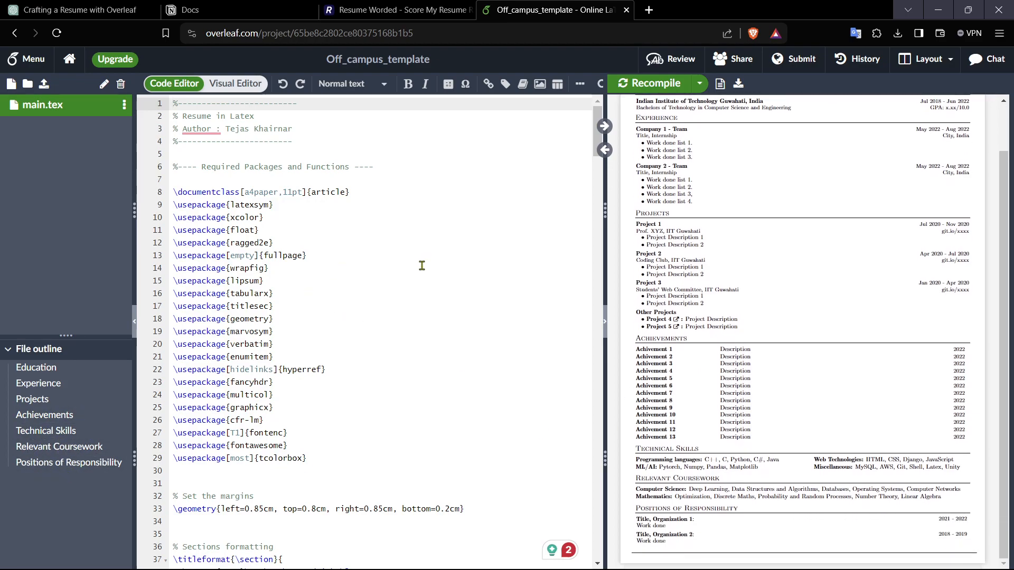
pyautogui.scroll(1, 722, 316)
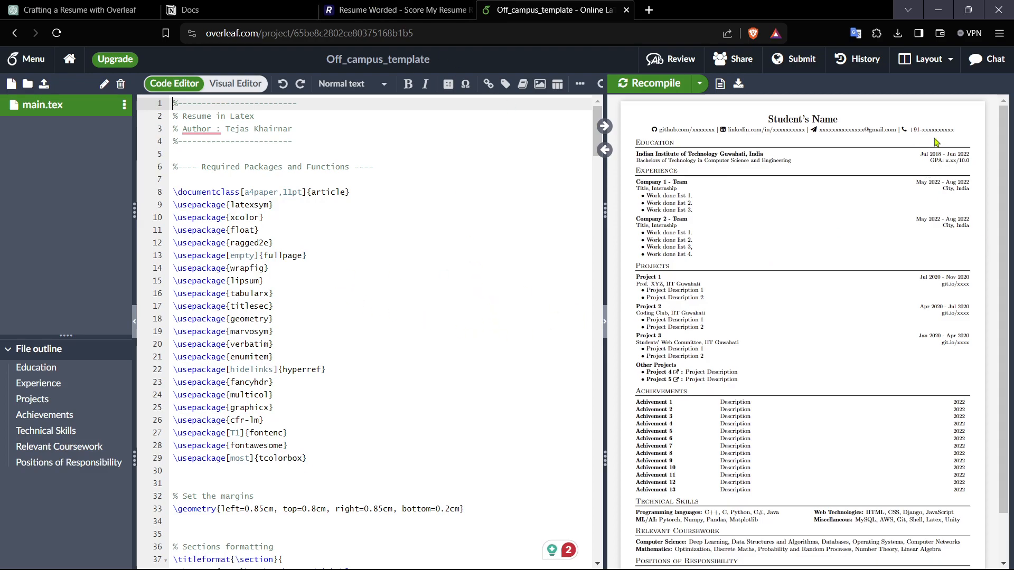
pyautogui.scroll(-4, 375, 352)
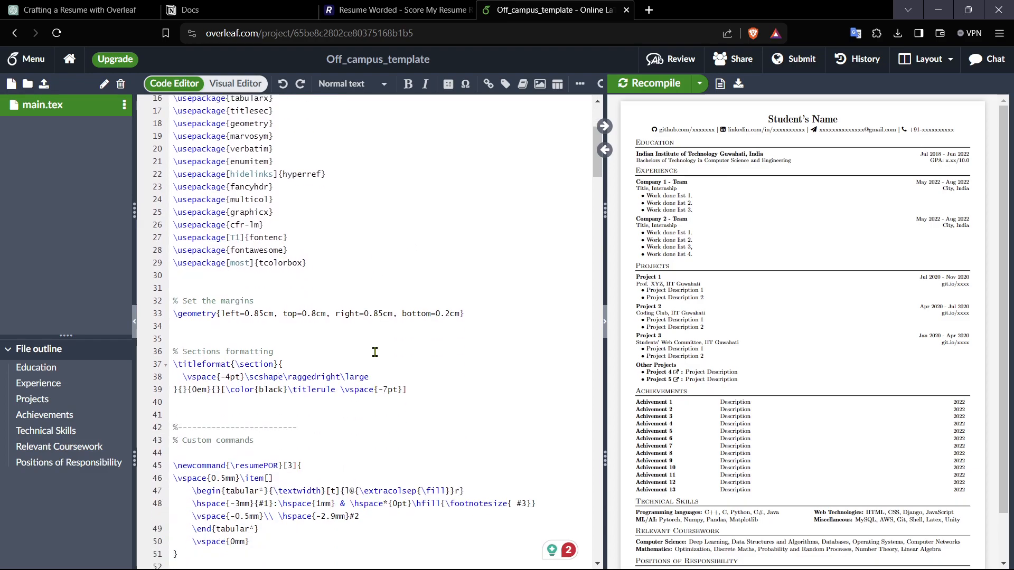
pyautogui.scroll(-1, 829, 277)
pyautogui.scroll(4, 317, 421)
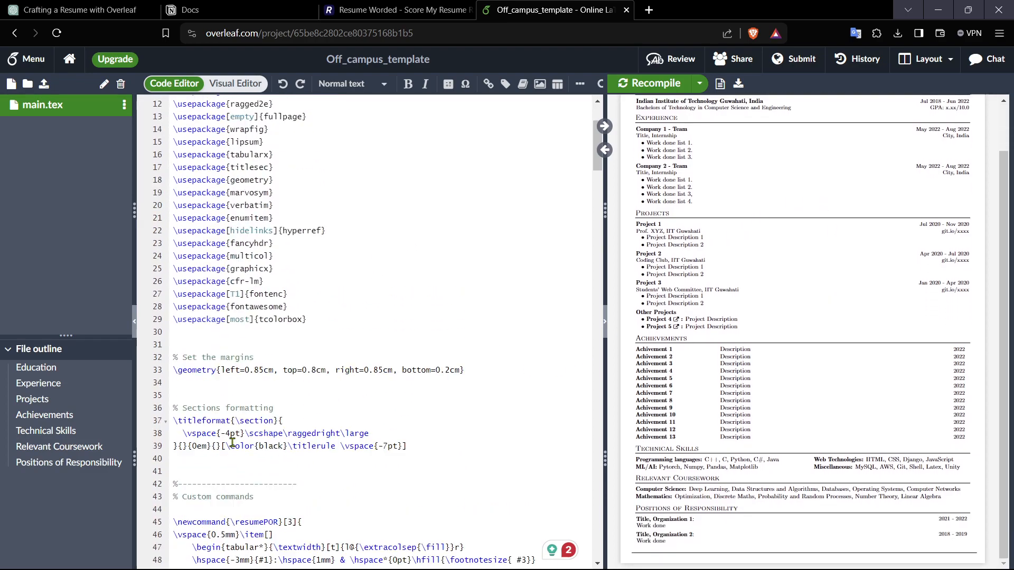
pyautogui.click(384, 7)
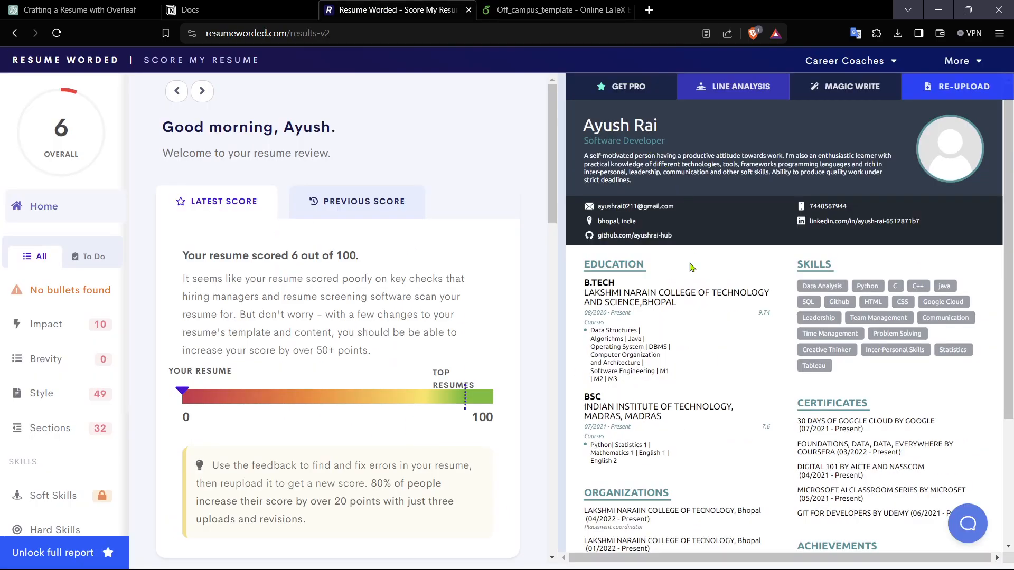
pyautogui.click(483, 7)
pyautogui.scroll(-6, 410, 344)
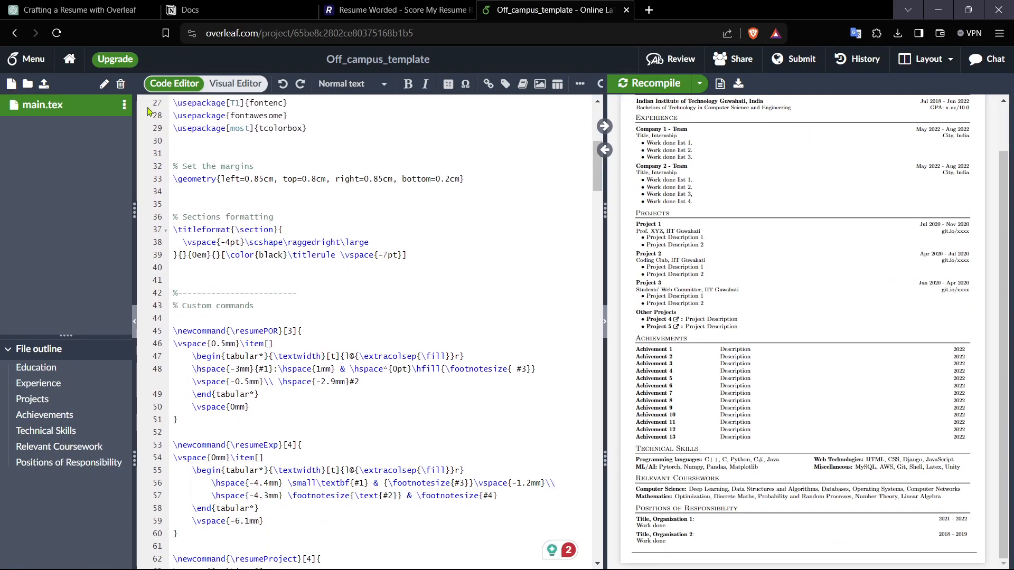
pyautogui.scroll(-20, 415, 358)
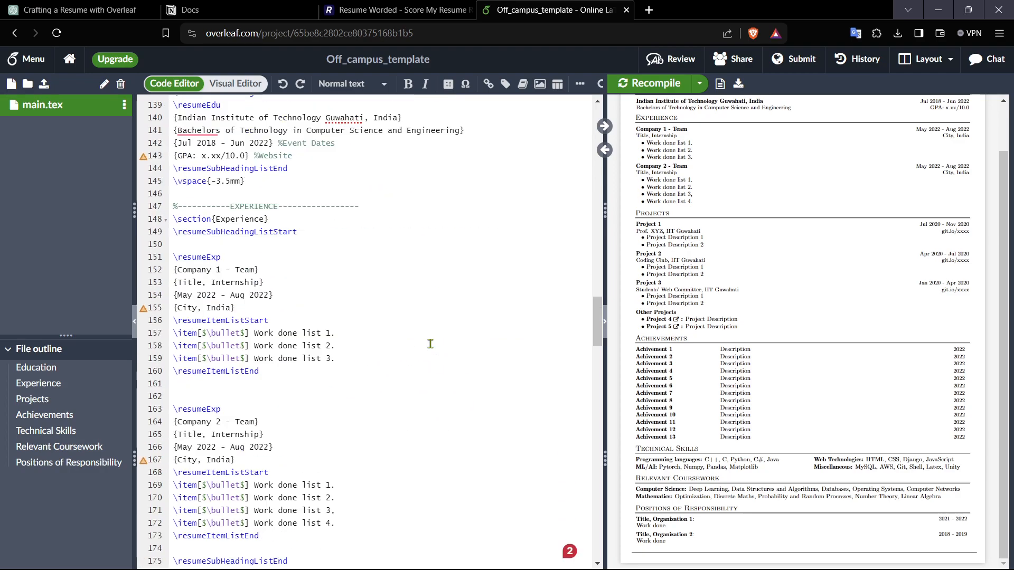
# Step: Switch the editor to the Visual Editor view and turn on Auto Compile for the preview
pyautogui.scroll(20, 431, 342)
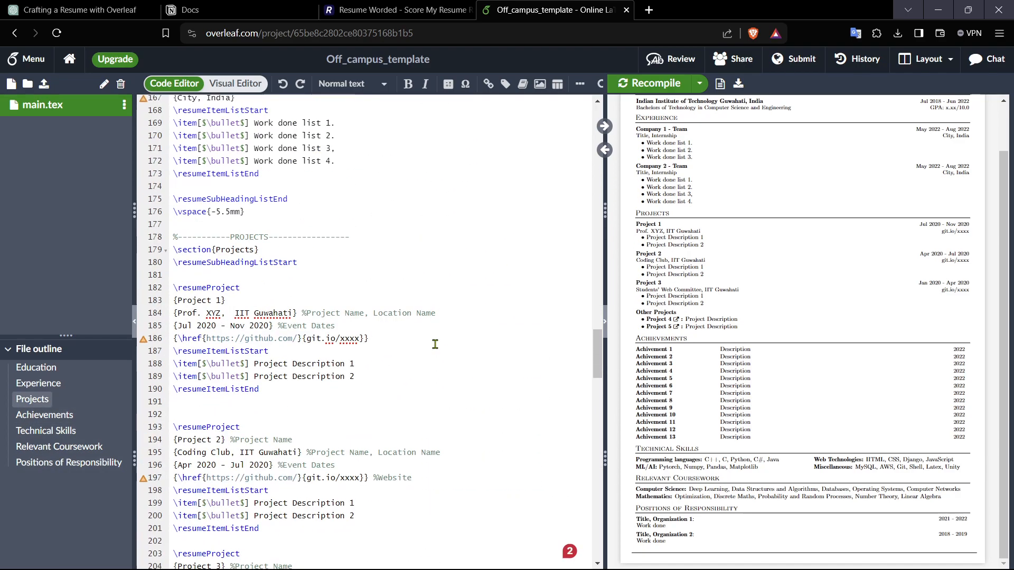
pyautogui.scroll(12, 255, 264)
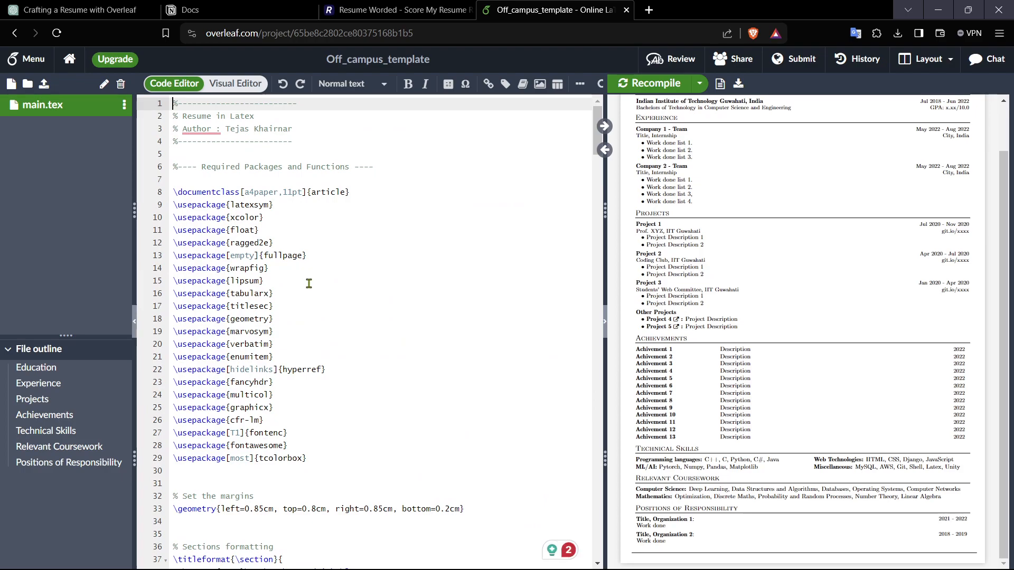
pyautogui.click(236, 84)
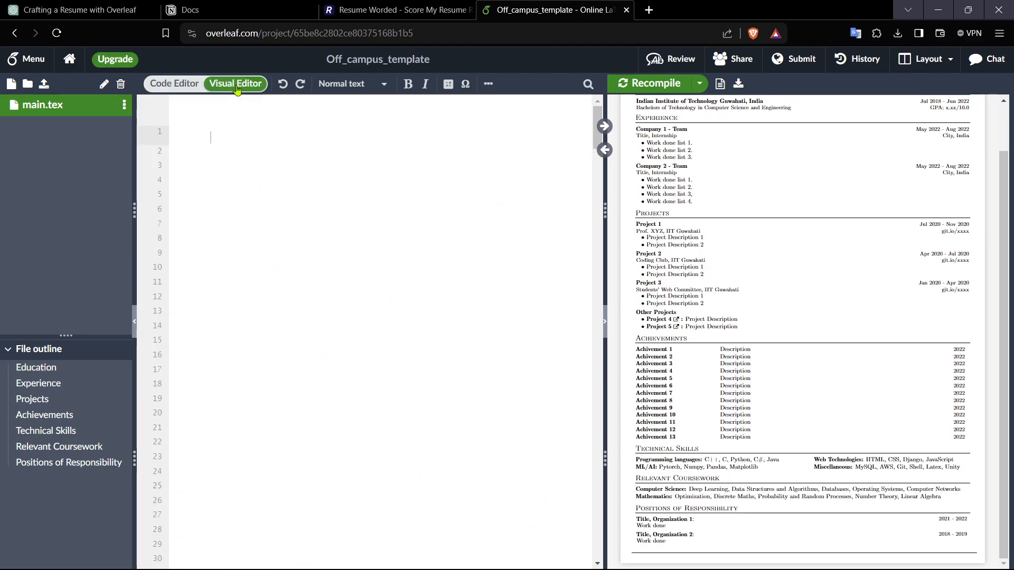
pyautogui.click(189, 88)
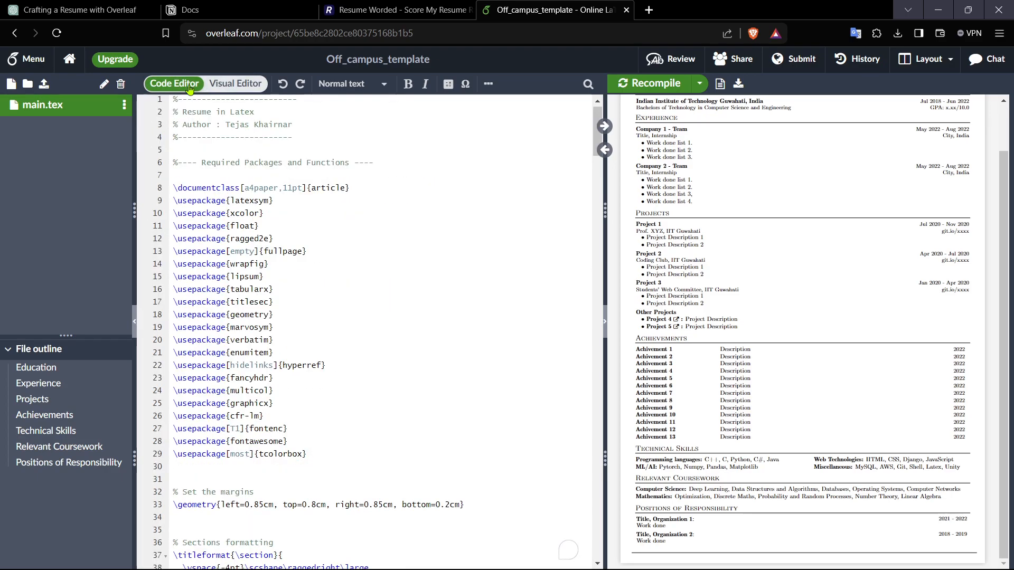
pyautogui.click(244, 93)
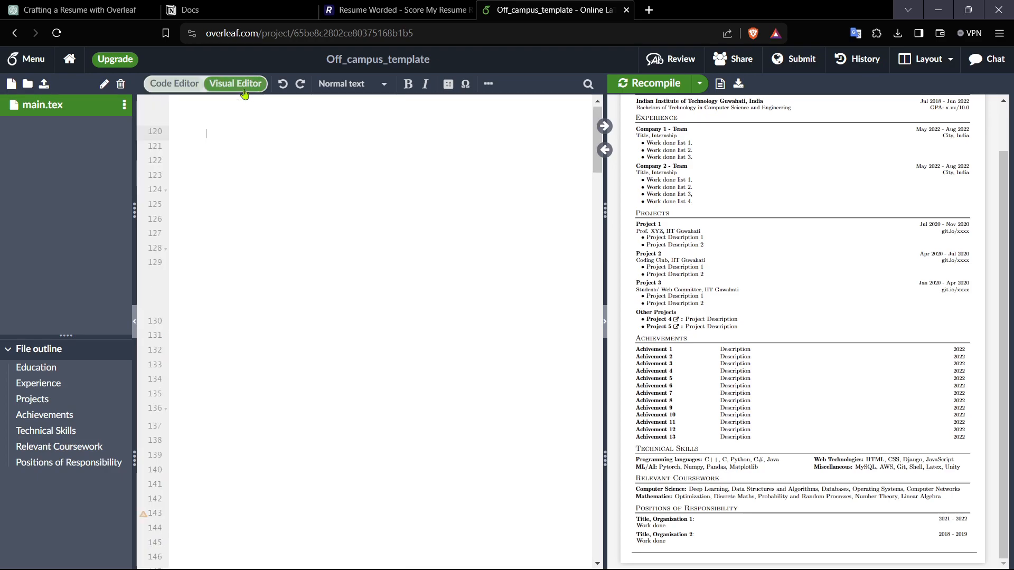
pyautogui.click(698, 84)
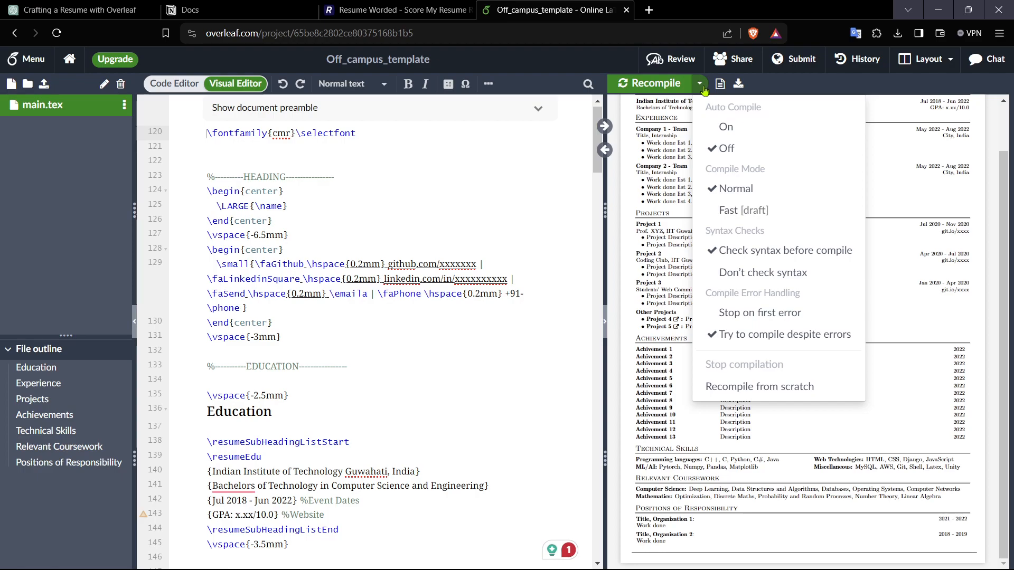
pyautogui.click(726, 129)
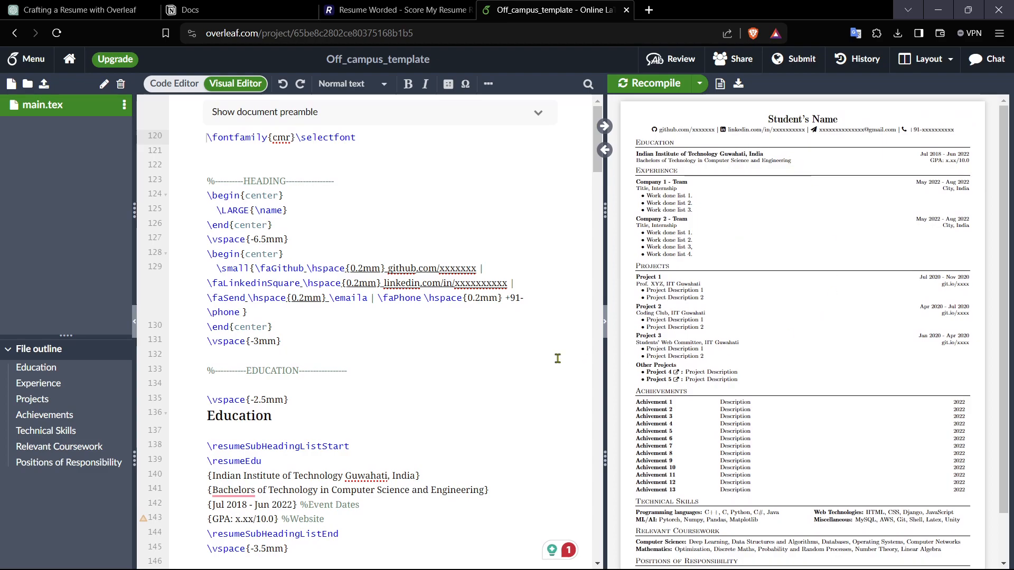
# Step: Examine the template code in both editor views, locating the name and contact definitions in the preamble
pyautogui.click(183, 90)
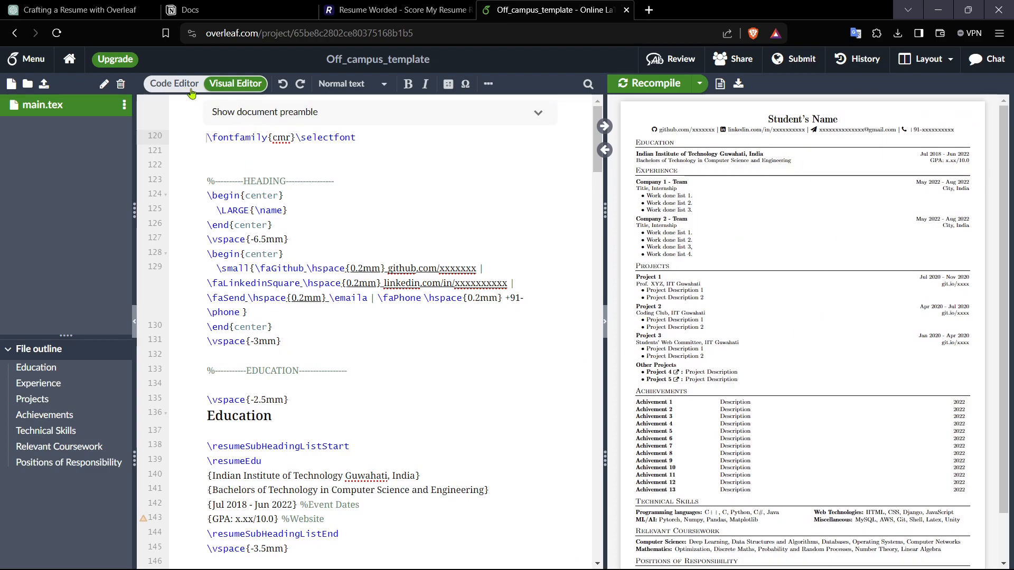
pyautogui.click(230, 88)
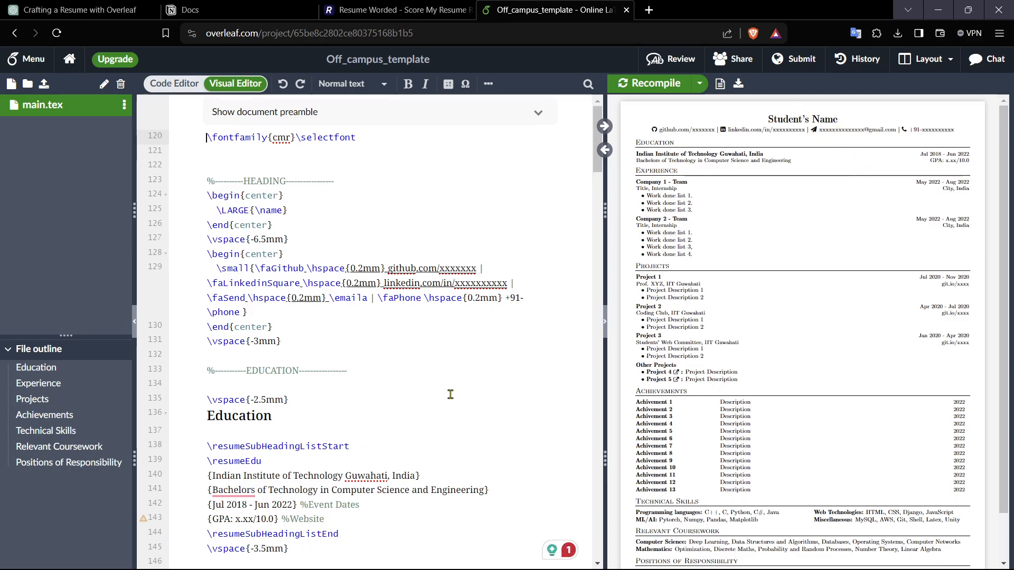
pyautogui.scroll(-2, 402, 420)
pyautogui.scroll(2, 304, 412)
pyautogui.scroll(-10, 460, 287)
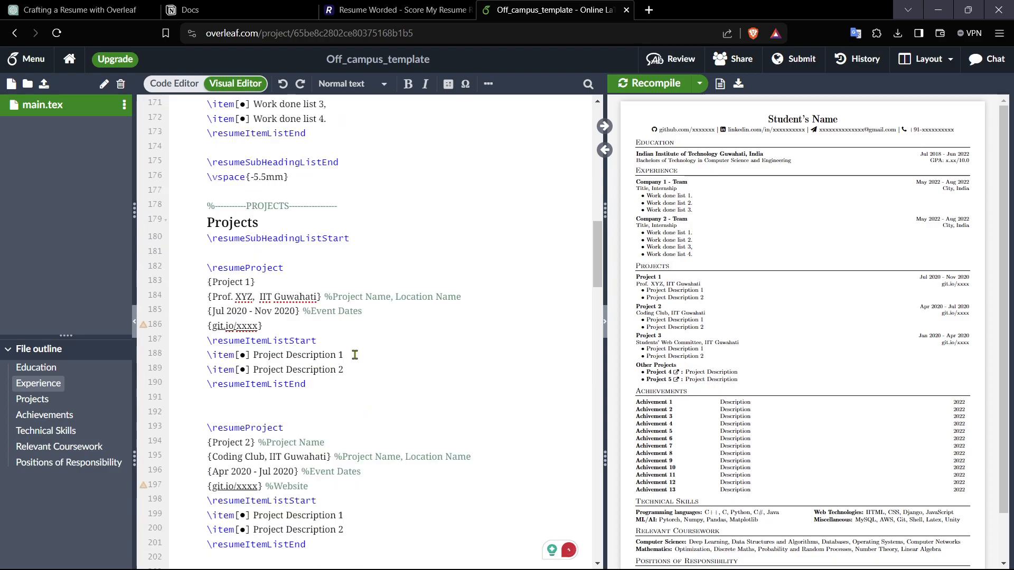
pyautogui.scroll(-15, 355, 355)
pyautogui.scroll(13, 355, 355)
pyautogui.scroll(12, 355, 355)
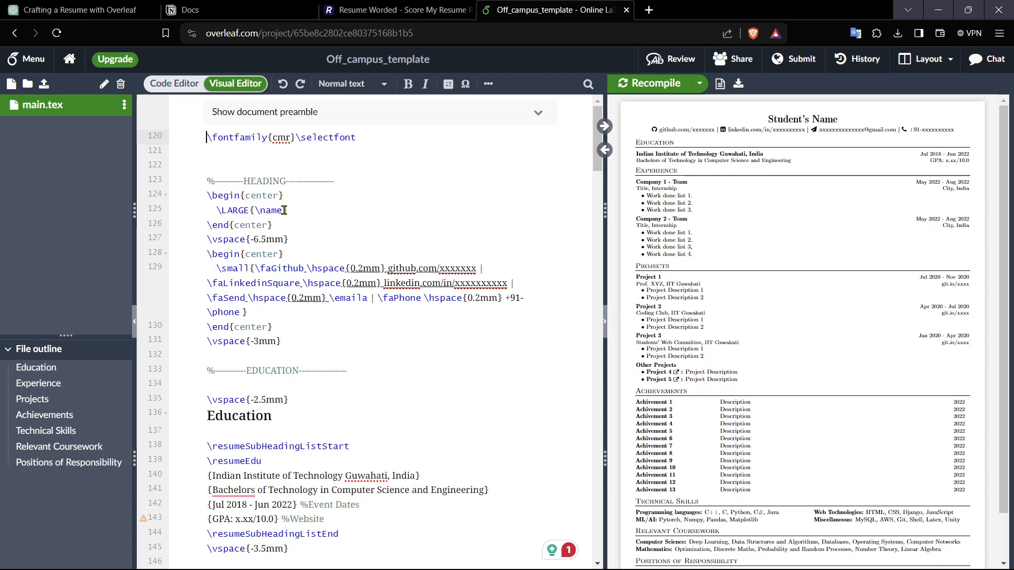
pyautogui.click(284, 211)
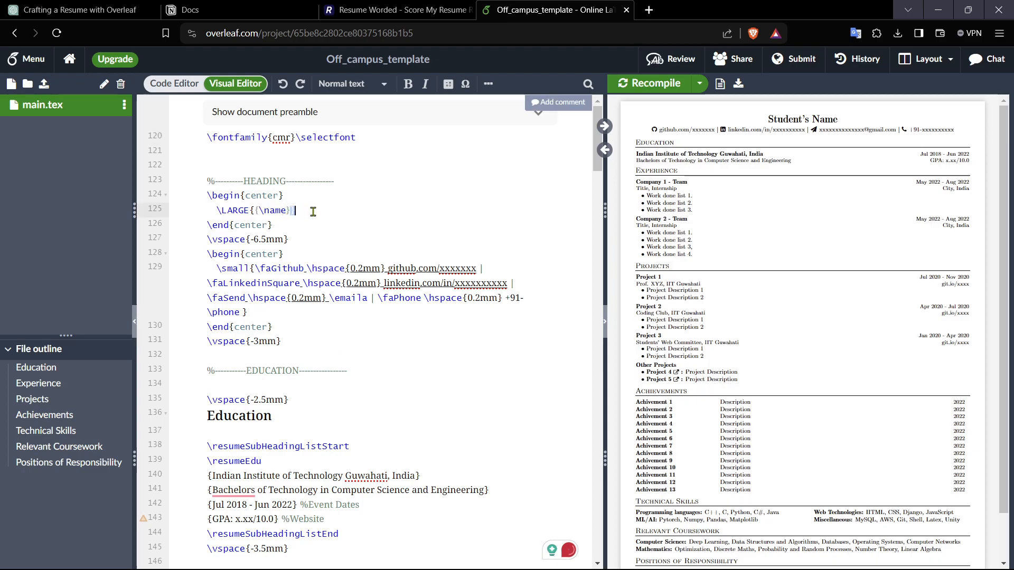
pyautogui.click(287, 212)
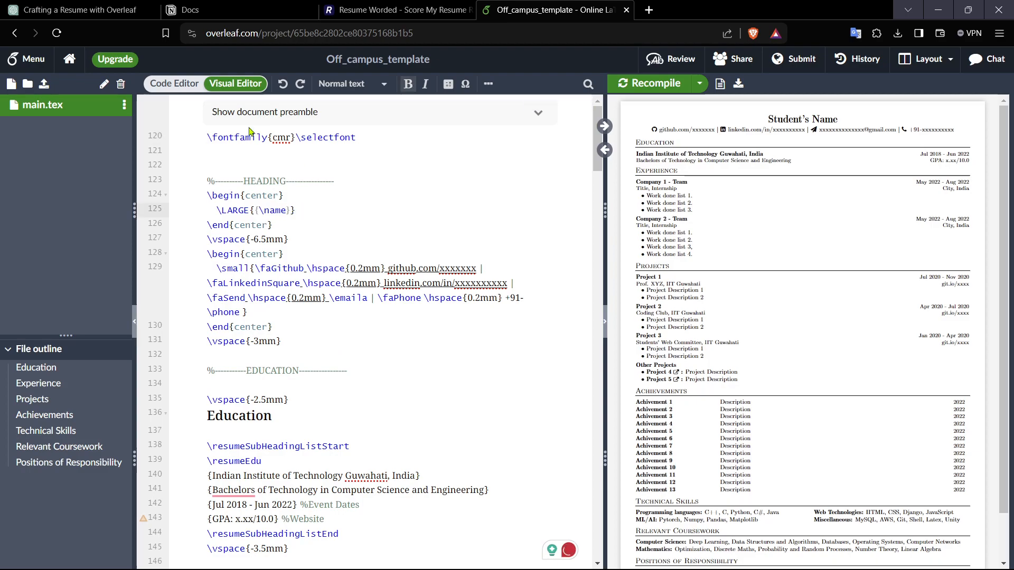
pyautogui.click(169, 84)
pyautogui.scroll(-1, 353, 384)
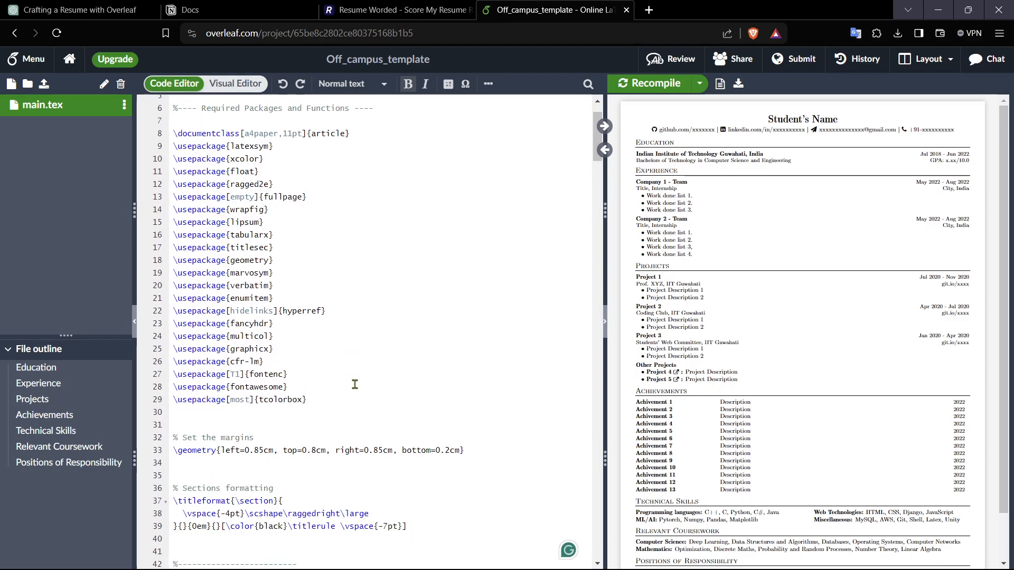
pyautogui.scroll(-5, 354, 383)
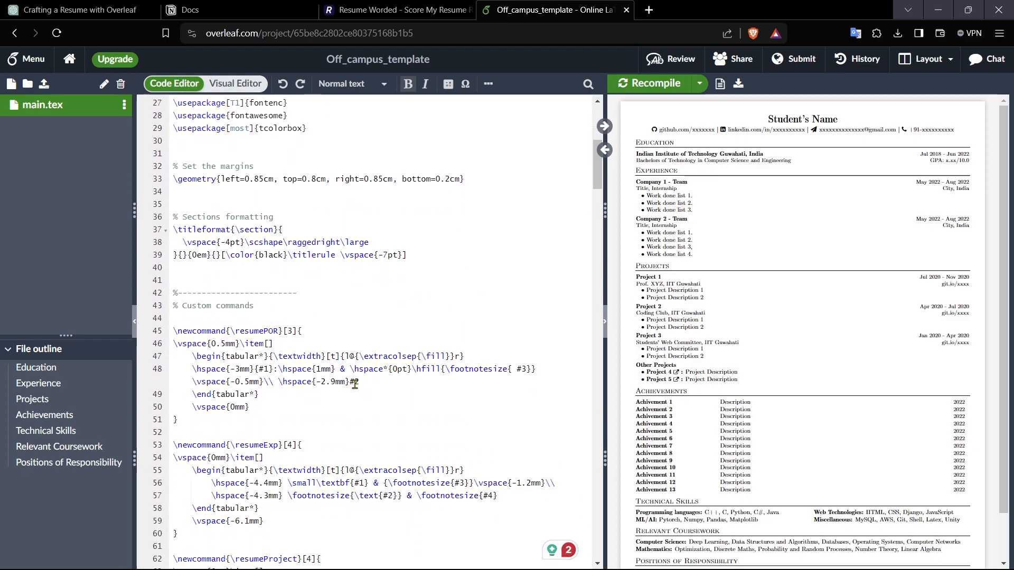
pyautogui.scroll(-5, 354, 384)
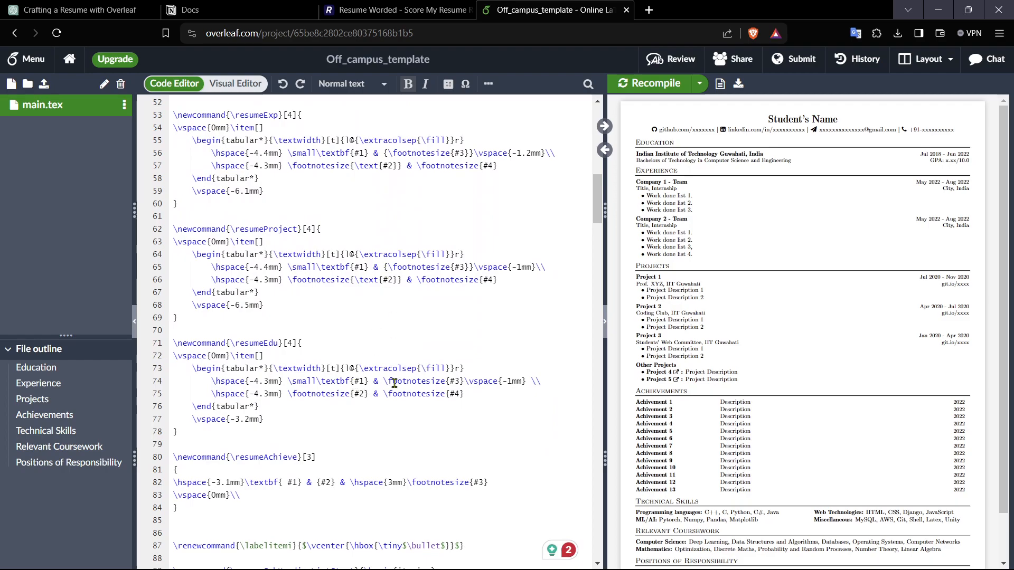
pyautogui.scroll(-8, 394, 383)
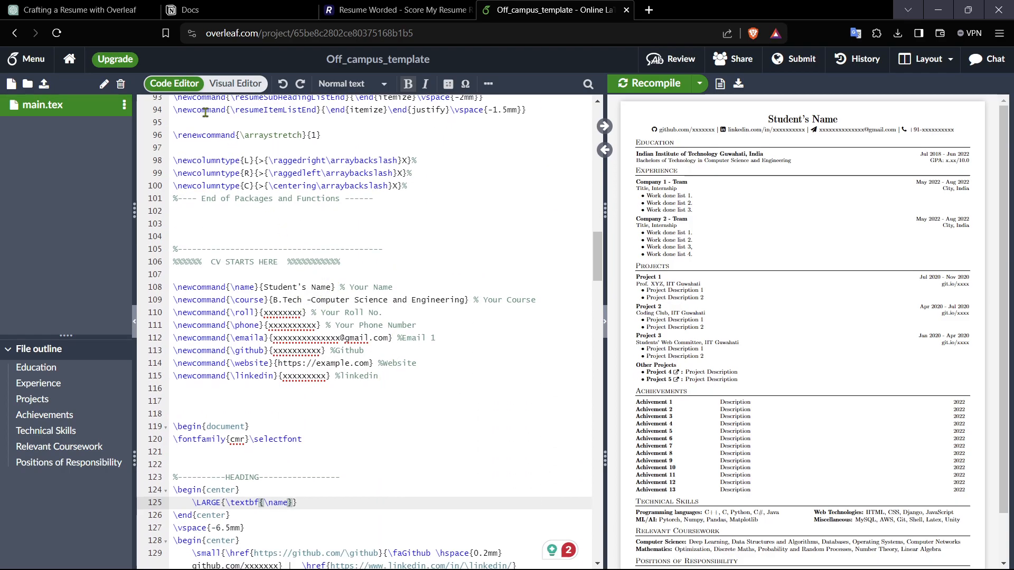
pyautogui.click(330, 288)
pyautogui.scroll(-5, 390, 333)
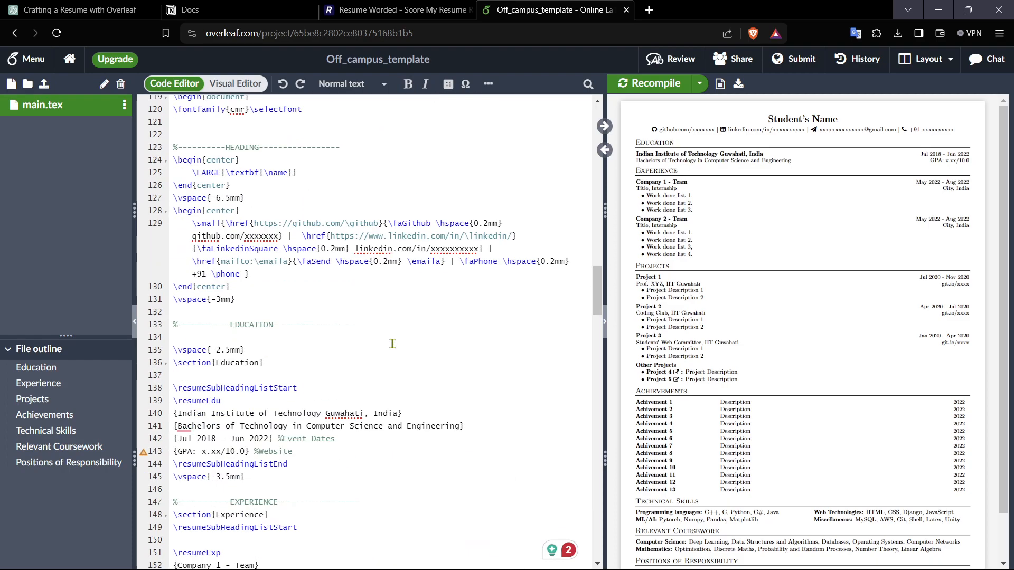
pyautogui.scroll(4, 391, 343)
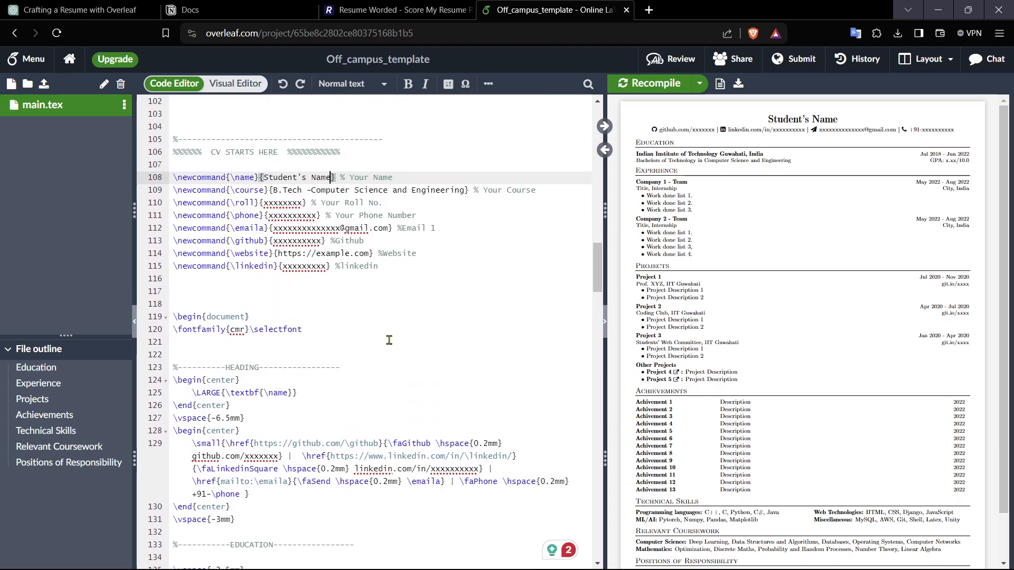
pyautogui.click(249, 88)
pyautogui.scroll(-10, 351, 312)
pyautogui.scroll(-1, 350, 310)
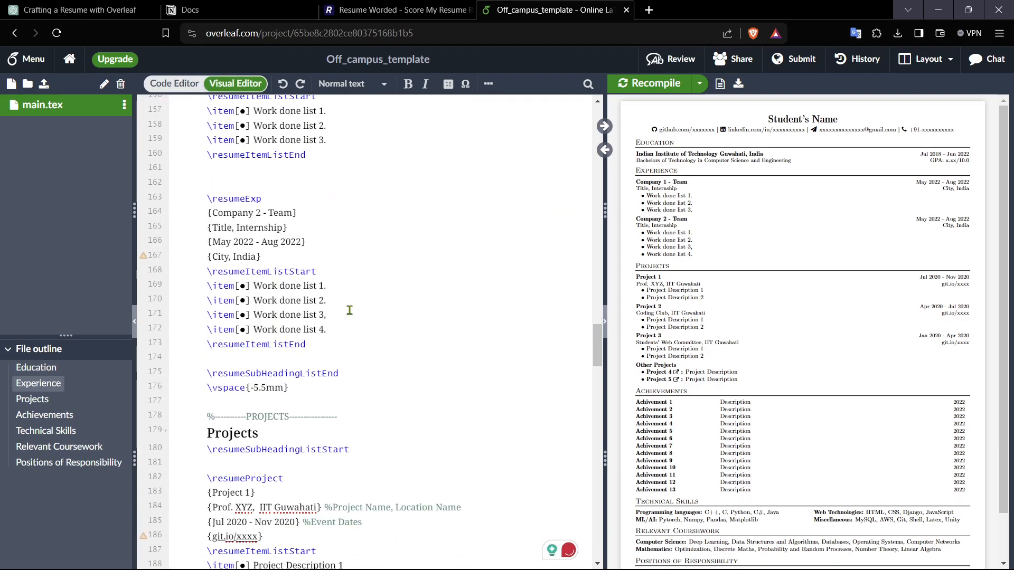
pyautogui.click(191, 91)
pyautogui.scroll(8, 362, 385)
pyautogui.scroll(5, 366, 385)
pyautogui.scroll(-2, 370, 370)
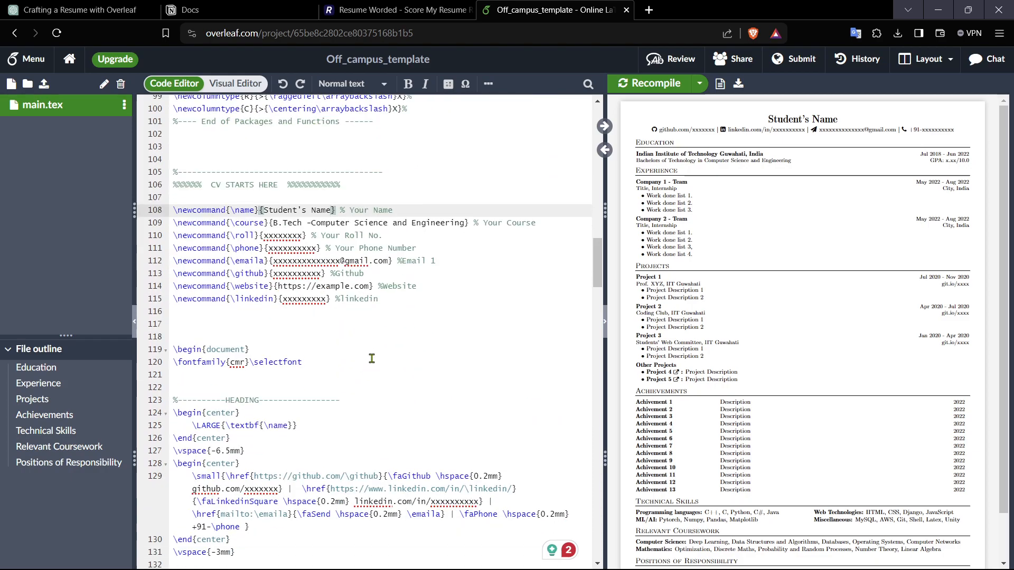
# Step: Replace the Student's Name placeholder in the name definition with the person's full name
pyautogui.press('BackSpace')
pyautogui.press('BackSpace')
pyautogui.press('BackSpace')
pyautogui.press('BackSpace')
pyautogui.press('BackSpace')
pyautogui.press('BackSpace')
pyautogui.press('BackSpace')
pyautogui.press('BackSpace')
pyautogui.press('BackSpace')
pyautogui.press('BackSpace')
pyautogui.press('BackSpace')
pyautogui.press('BackSpace')
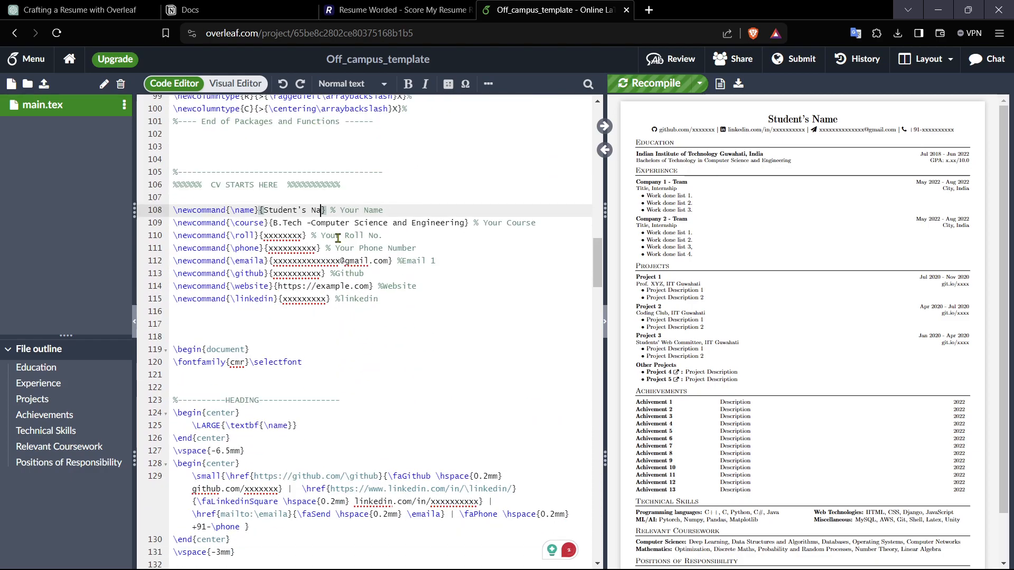
pyautogui.press('BackSpace')
pyautogui.press('BackSpace')
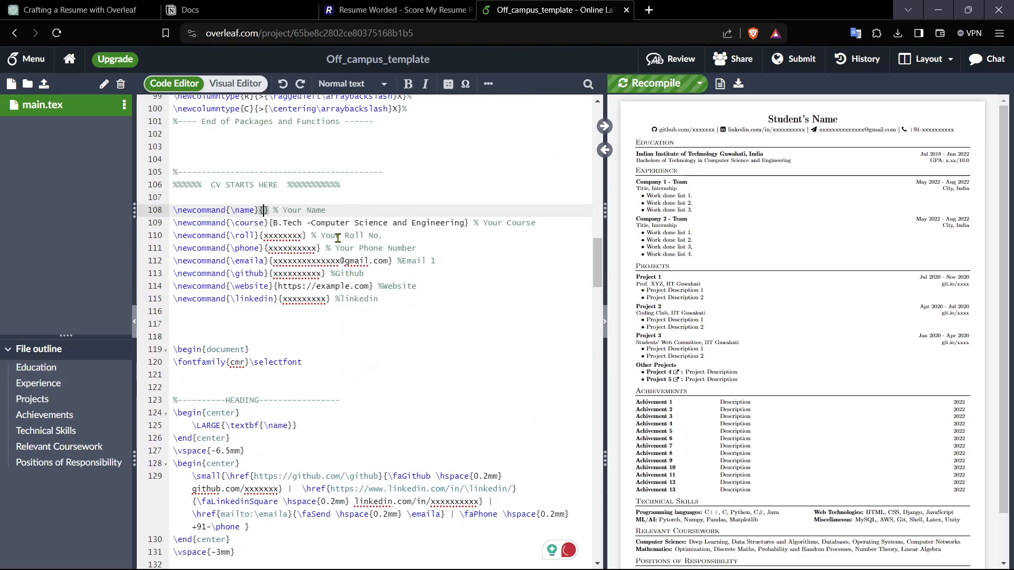
pyautogui.write('Ayush Rai')
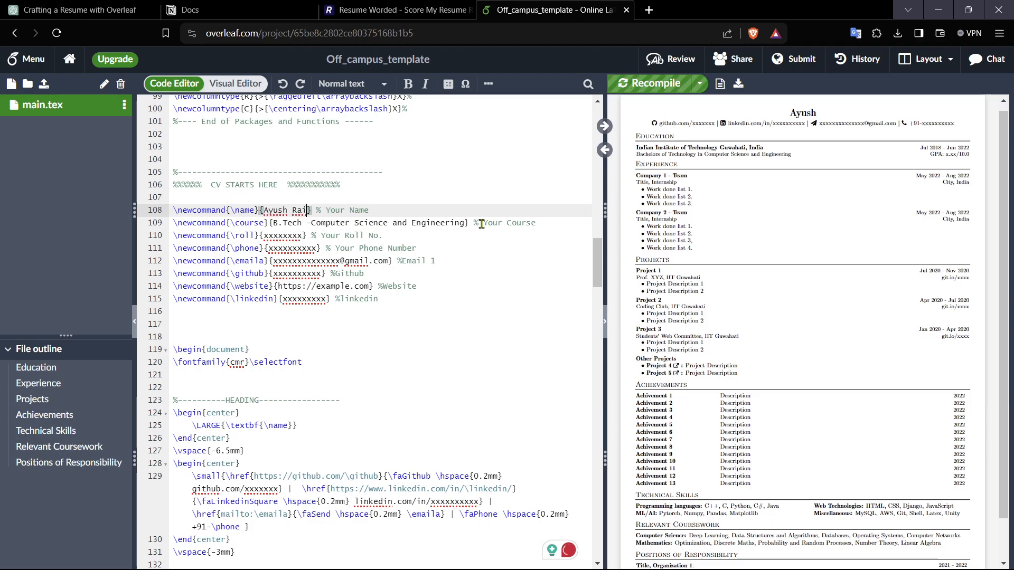
# Step: Replace the phone number placeholder with the person's phone number
pyautogui.moveTo(464, 222); pyautogui.dragTo(340, 210)
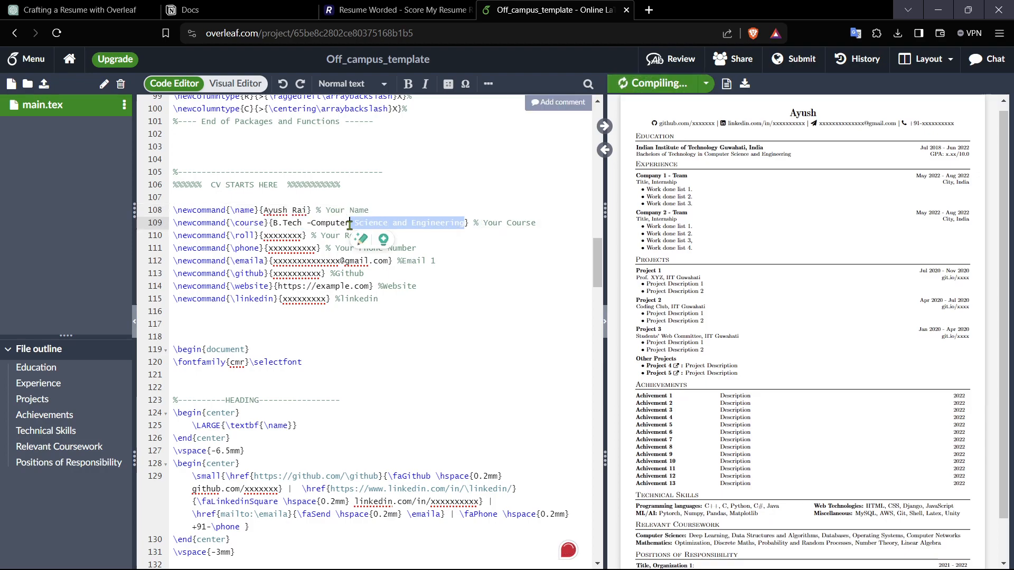
pyautogui.click(350, 222)
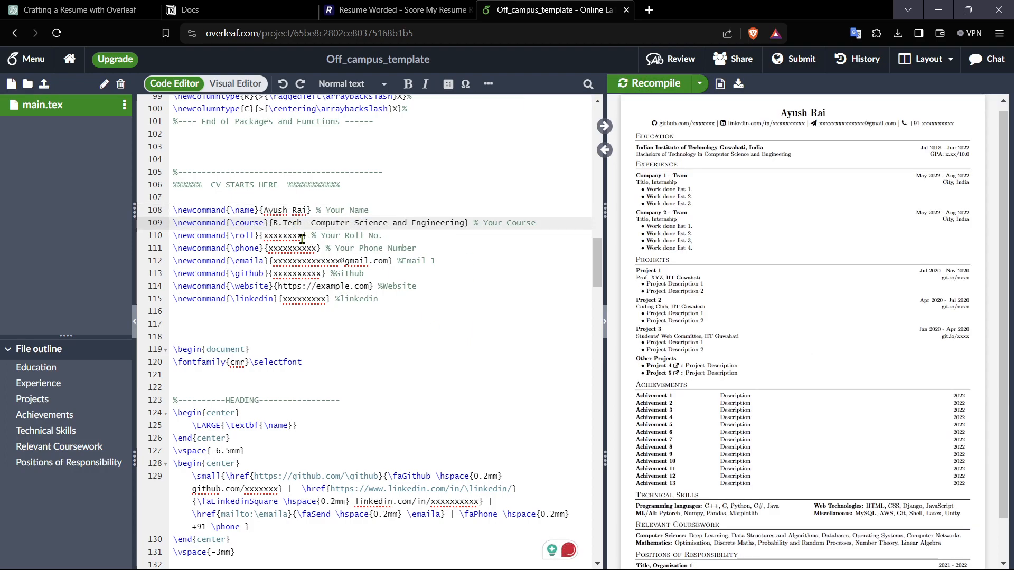
pyautogui.moveTo(319, 252); pyautogui.dragTo(269, 249)
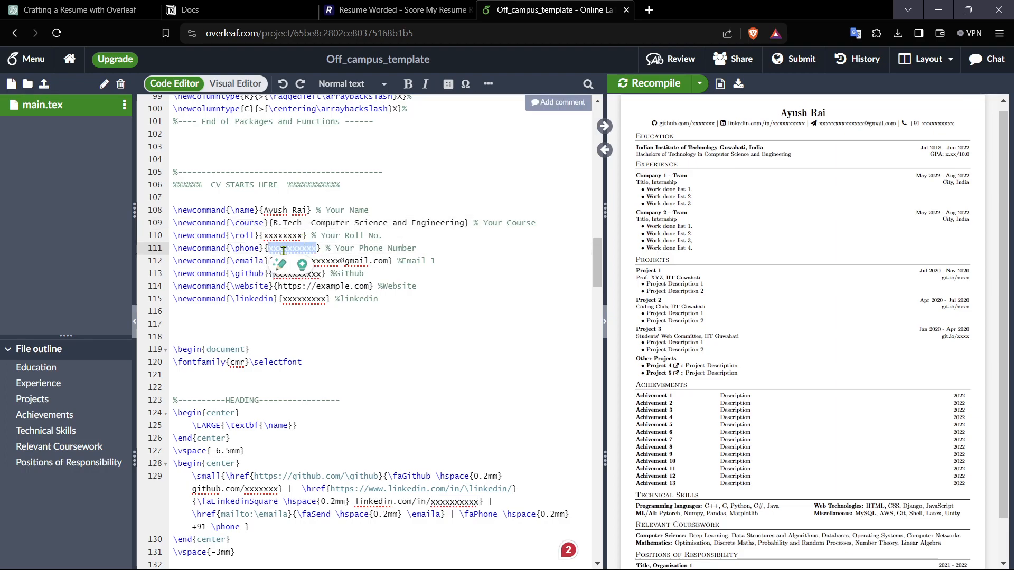
pyautogui.write('945895677t')
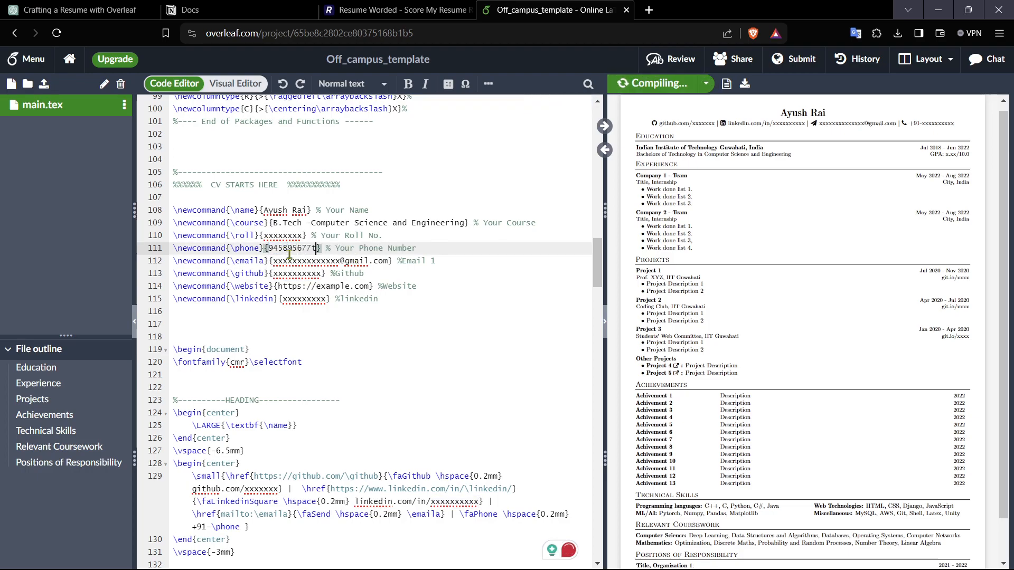
pyautogui.press('BackSpace')
pyautogui.press('BackSpace')
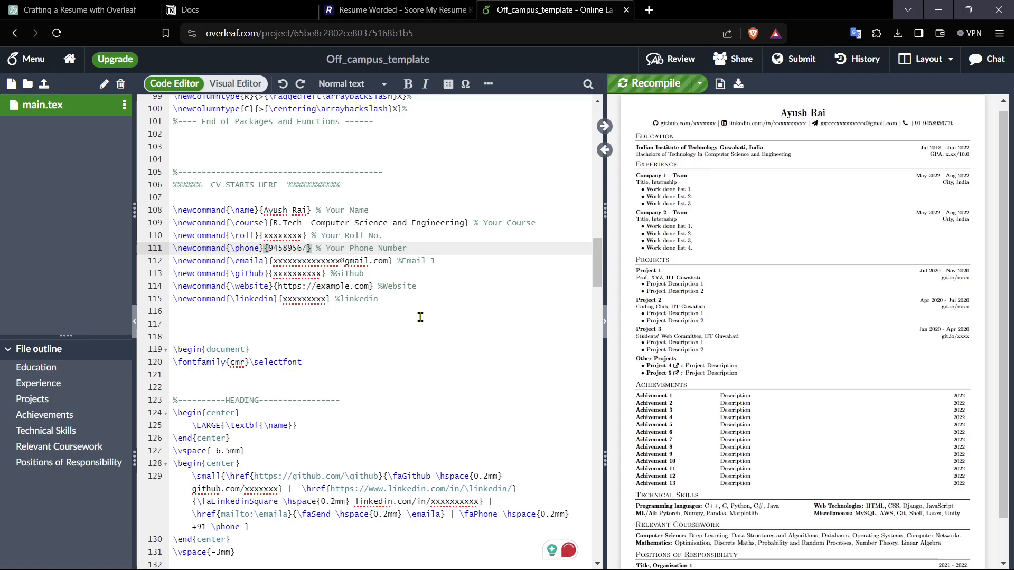
pyautogui.write('8')
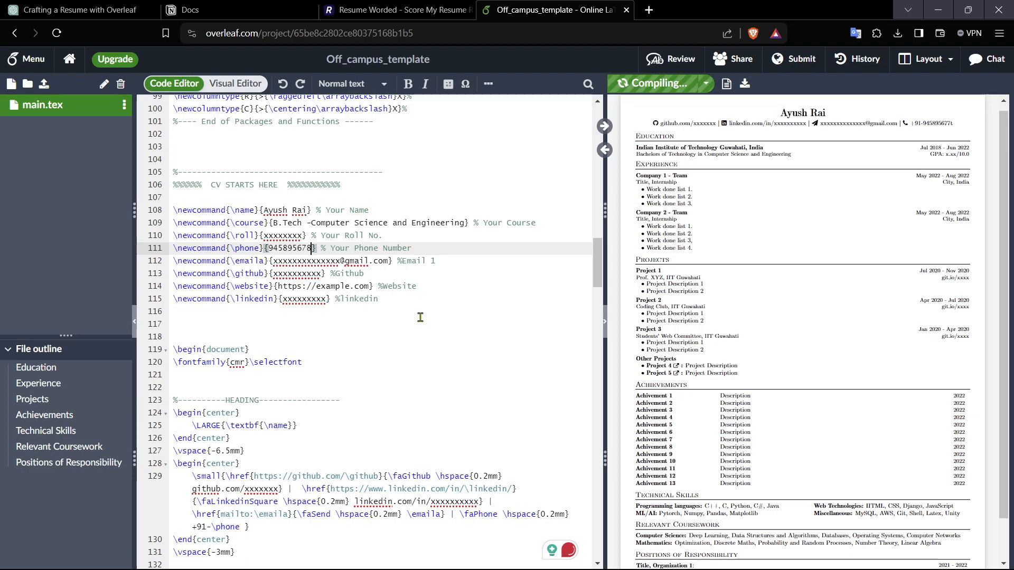
pyautogui.click(408, 313)
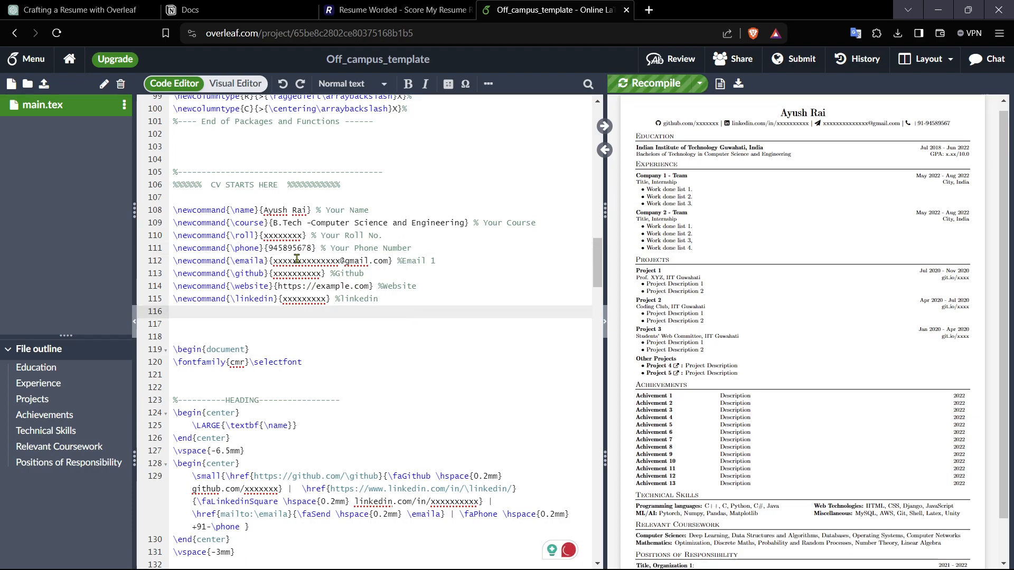
pyautogui.moveTo(337, 264); pyautogui.dragTo(279, 263)
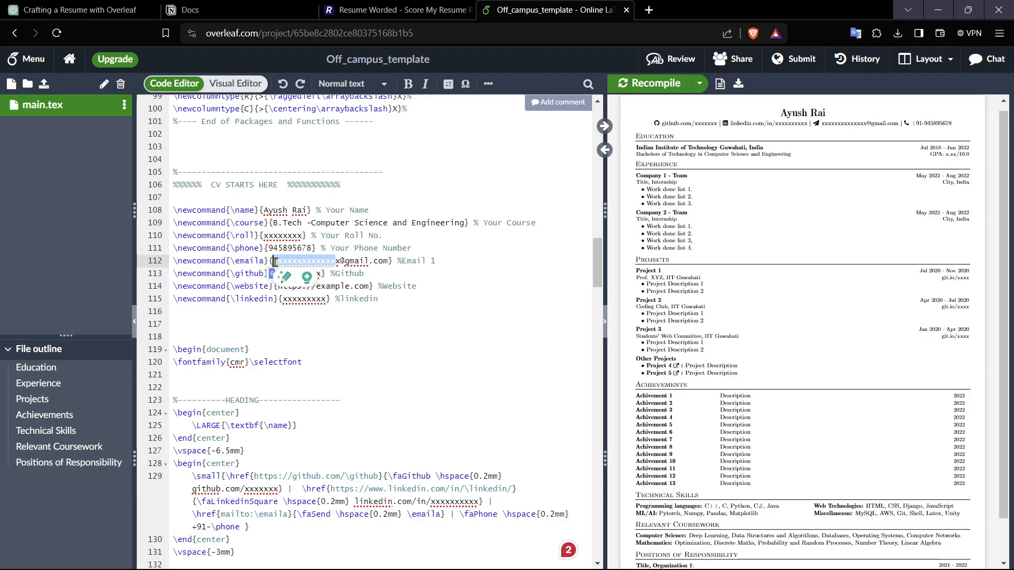
pyautogui.write('yushr3e8438')
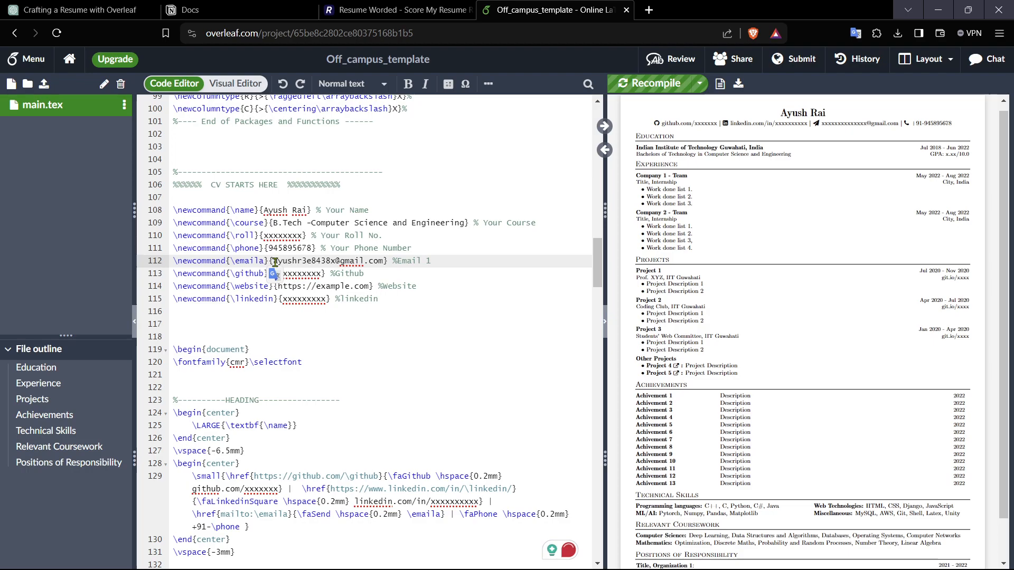
pyautogui.click(432, 317)
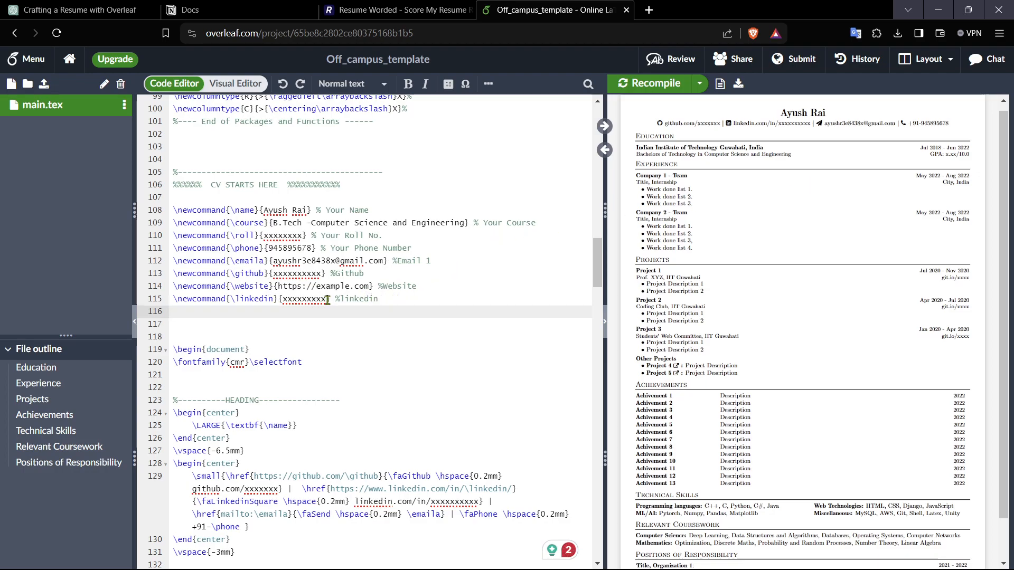
pyautogui.scroll(-4, 341, 317)
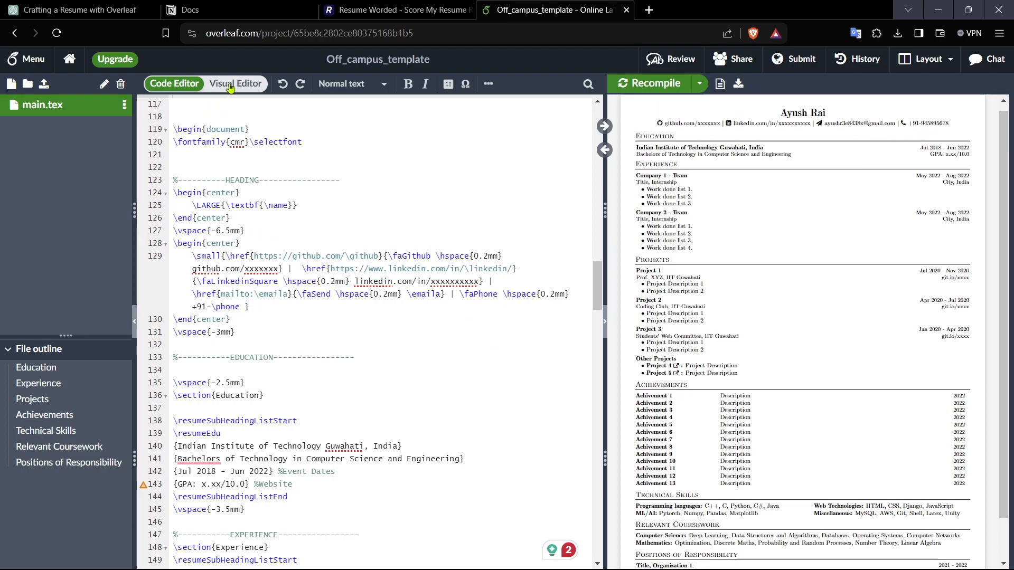
# Step: Open the URL of the LinkedIn link in the heading for editing in the visual editor
pyautogui.click(231, 87)
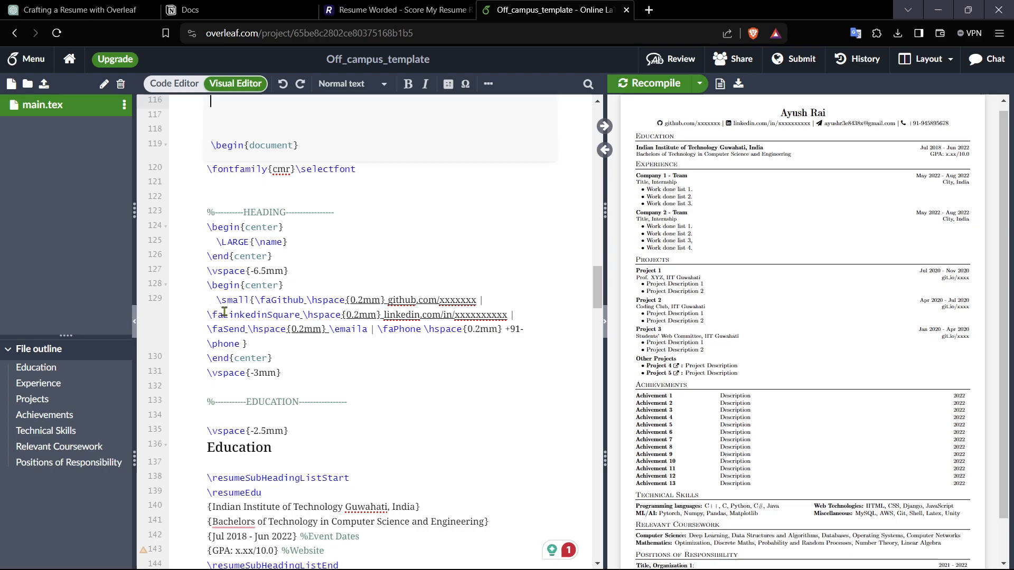
pyautogui.scroll(-2, 415, 395)
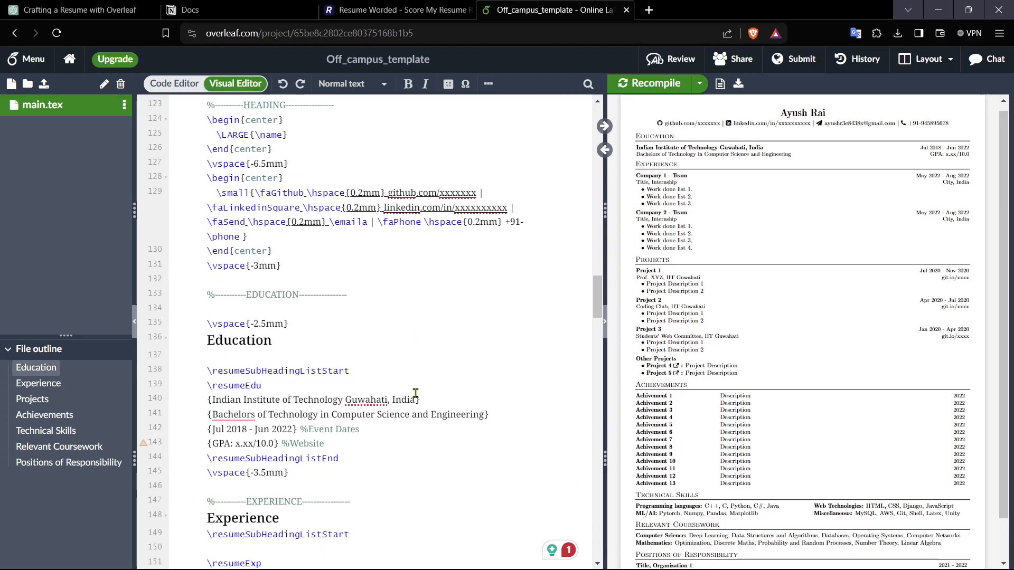
pyautogui.click(503, 207)
pyautogui.scroll(5, 496, 380)
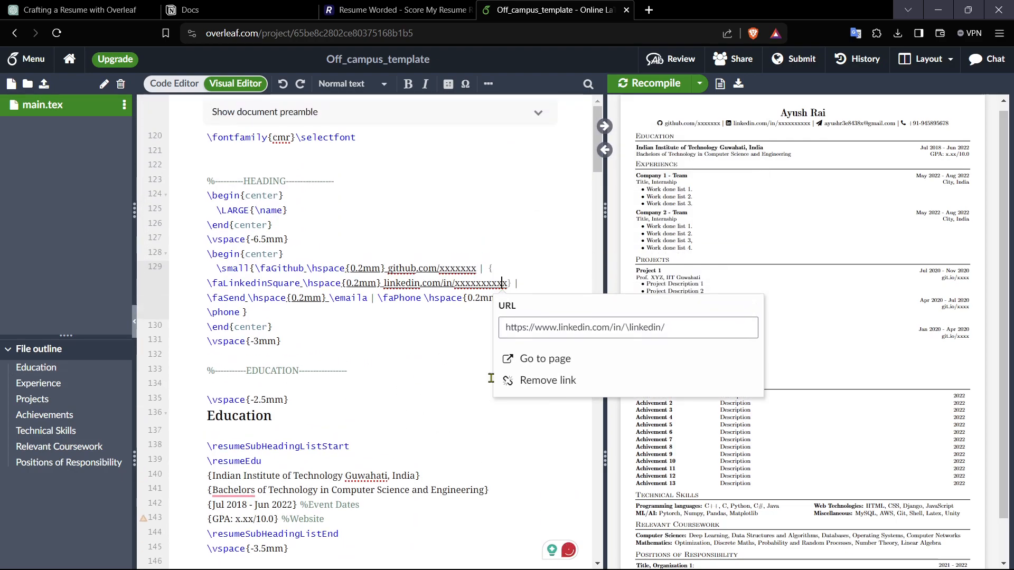
pyautogui.click(680, 329)
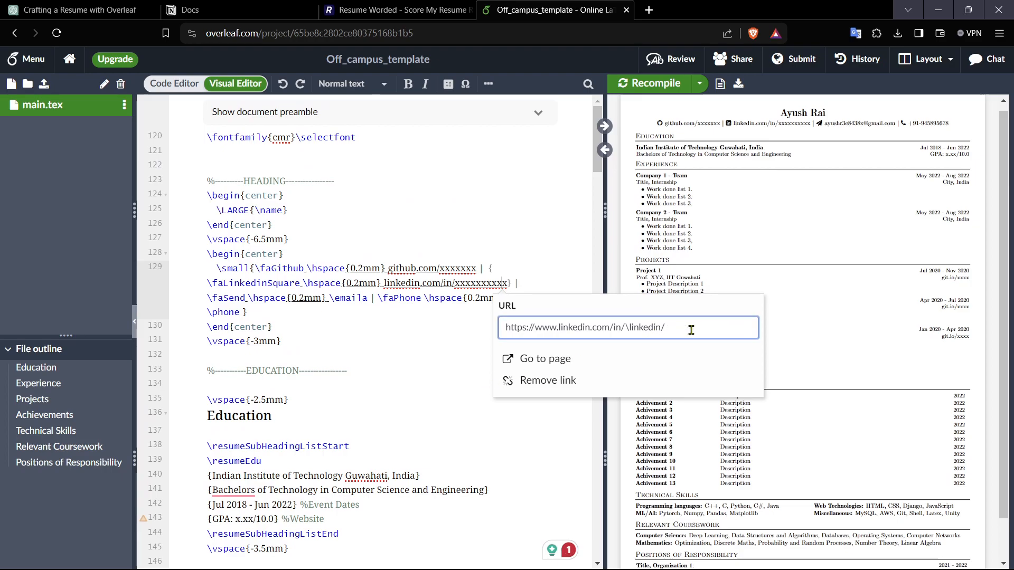
# Step: Open the LinkedIn feed in a new tab, go to the person's profile and copy its address
pyautogui.click(649, 9)
pyautogui.write('linkedin.com/feed/')
pyautogui.press('Return')
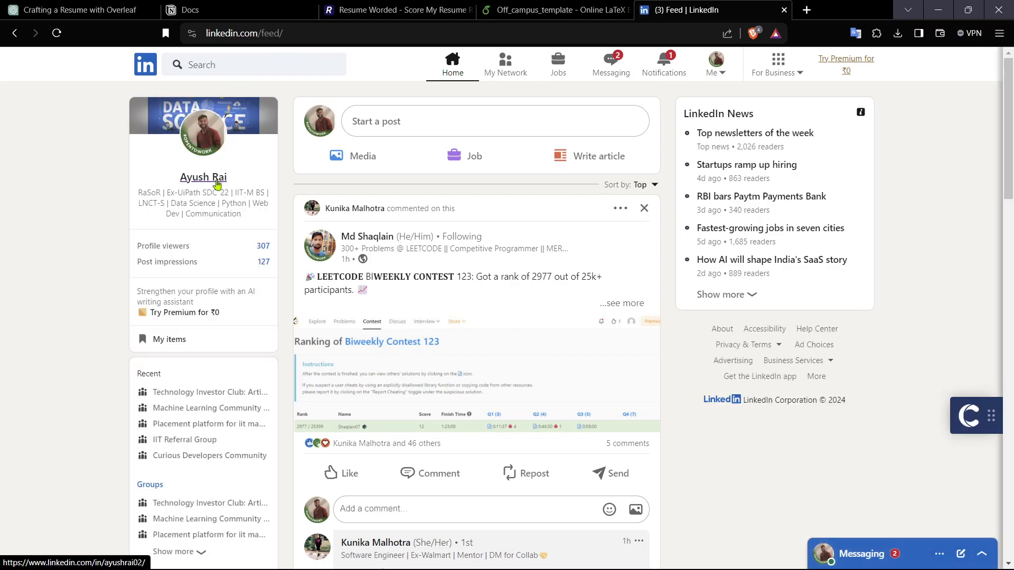
pyautogui.click(217, 179)
pyautogui.click(336, 32)
pyautogui.hotkey('ctrl', 'c')
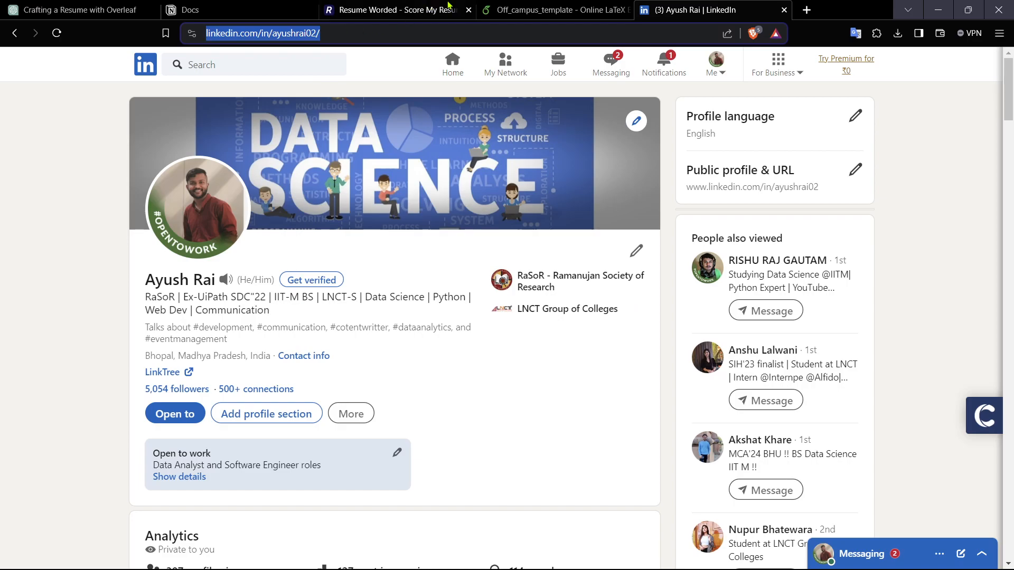
# Step: Replace the LinkedIn link's URL with the copied profile address and test it by visiting the page
pyautogui.click(555, 10)
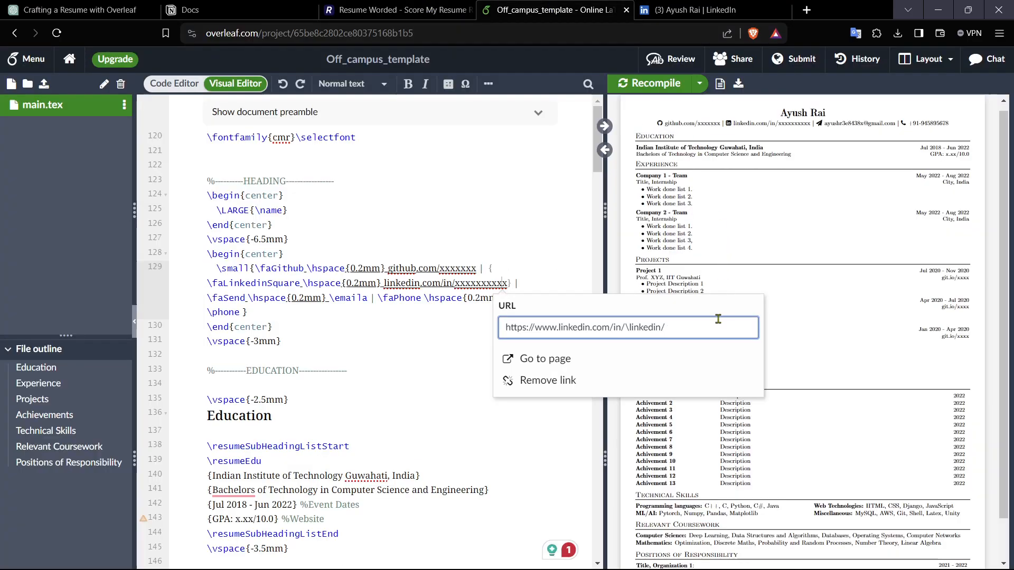
pyautogui.hotkey('ctrl', 'a')
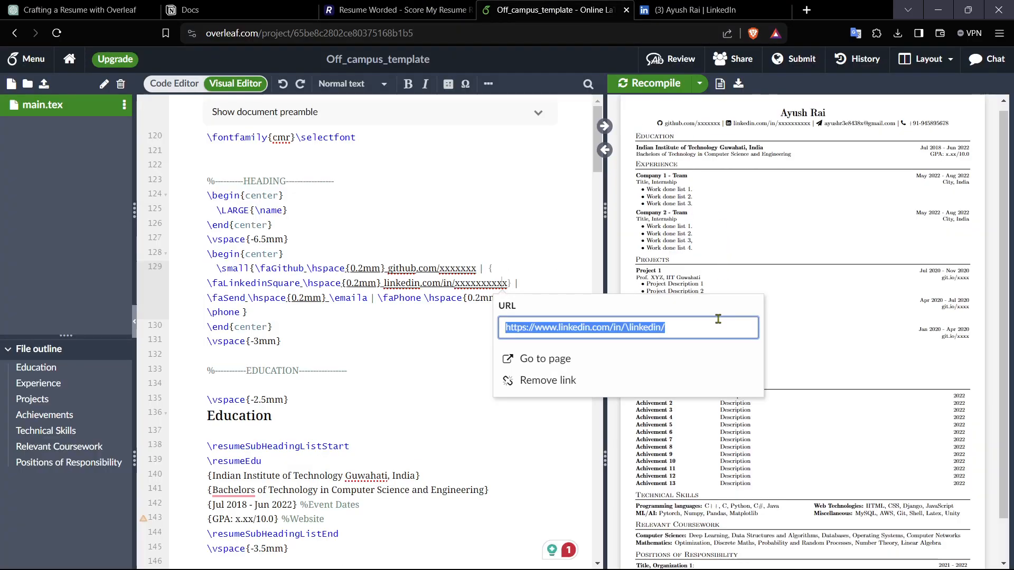
pyautogui.hotkey('ctrl', 'v')
pyautogui.click(542, 361)
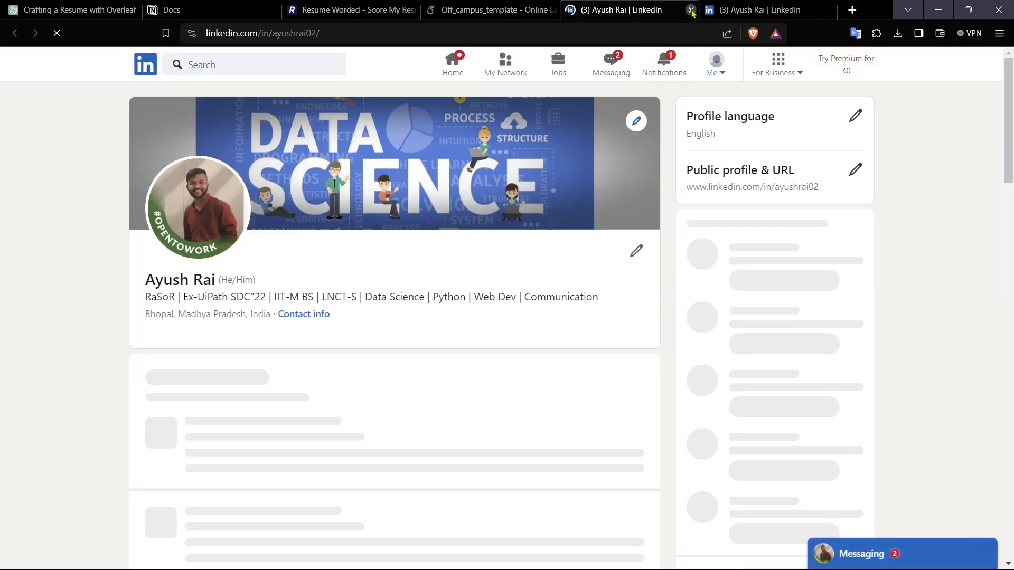
pyautogui.click(692, 10)
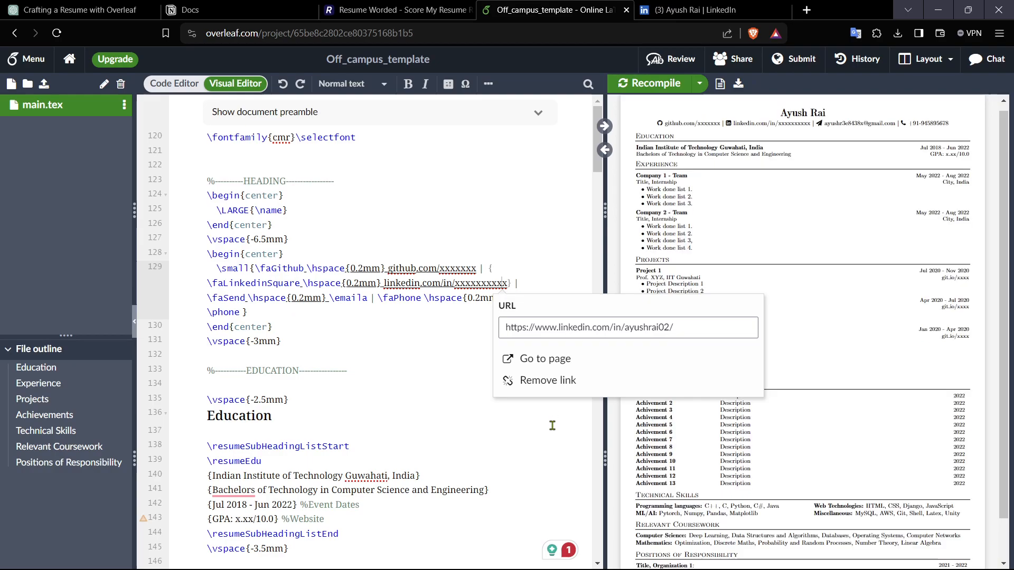
pyautogui.click(543, 405)
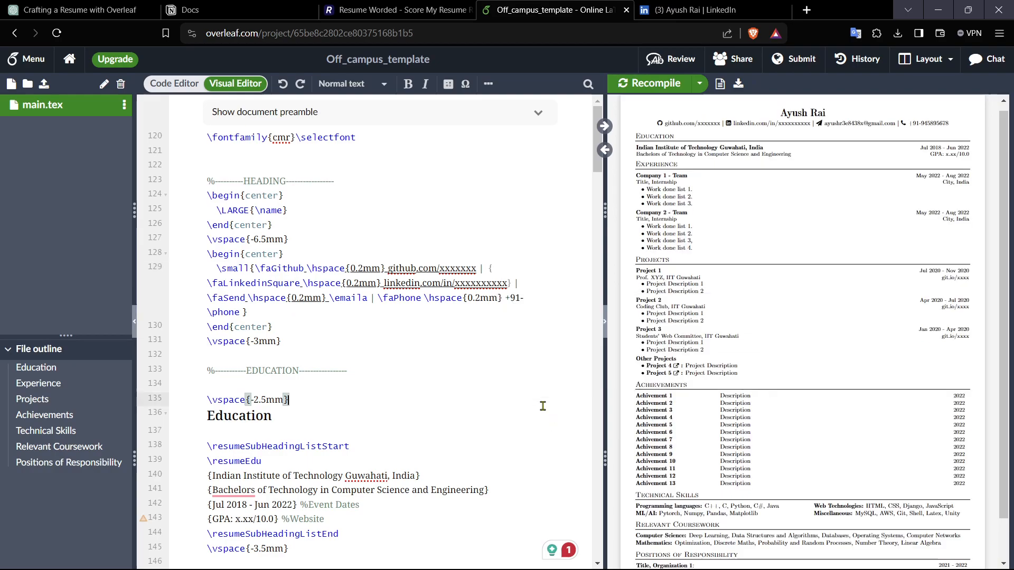
# Step: Replace the xxxxxxxxxx placeholder in the displayed LinkedIn text with the person's profile username and test the link
pyautogui.click(517, 284)
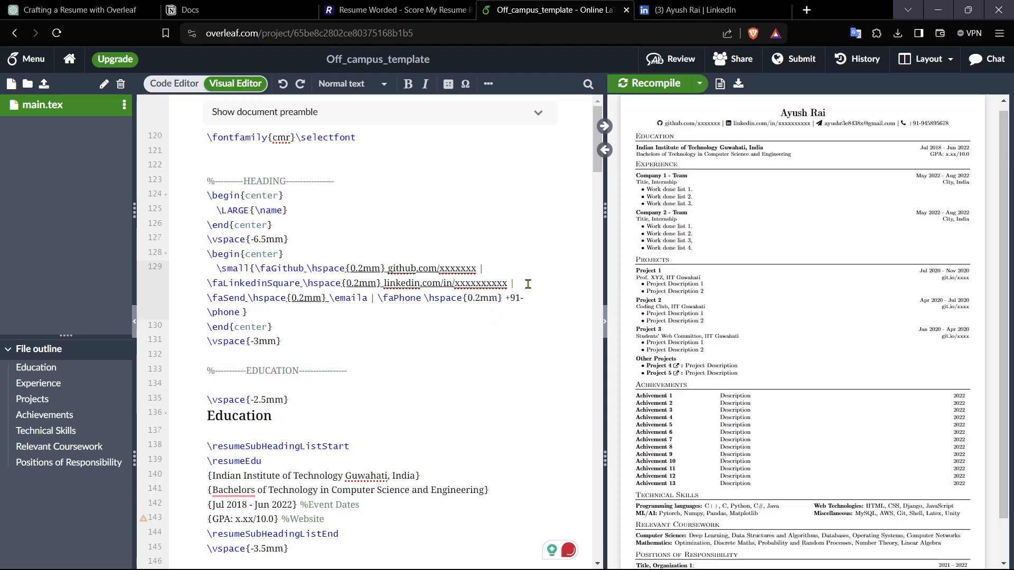
pyautogui.press('BackSpace')
pyautogui.press('BackSpace')
pyautogui.press('BackSpace')
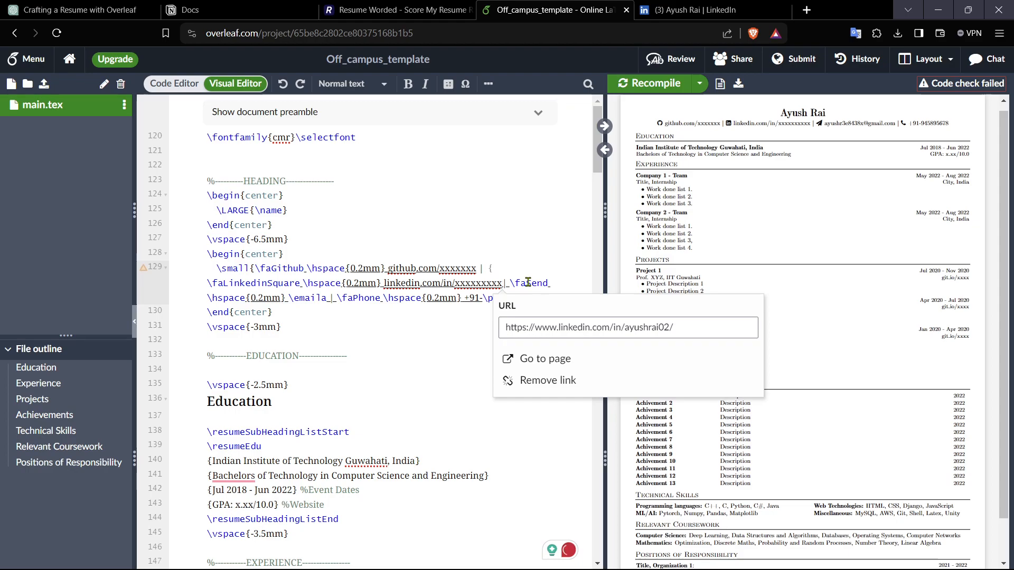
pyautogui.press('BackSpace')
pyautogui.press('BackSpace')
pyautogui.press('BackSpace')
pyautogui.press('BackSpace')
pyautogui.press('BackSpace')
pyautogui.press('BackSpace')
pyautogui.press('BackSpace')
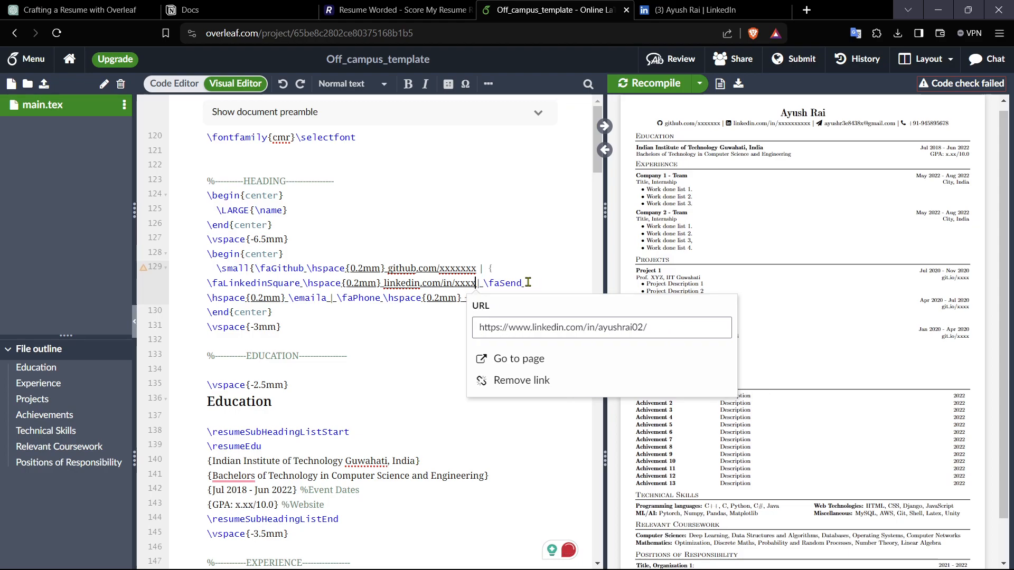
pyautogui.press('BackSpace')
pyautogui.press('BackSpace')
pyautogui.write('ayushrai02')
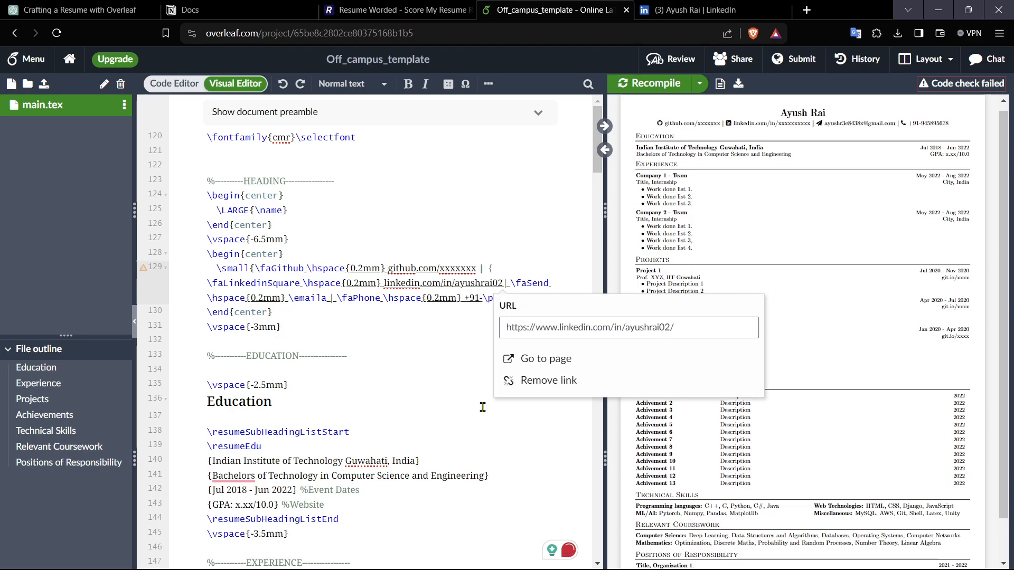
pyautogui.click(526, 360)
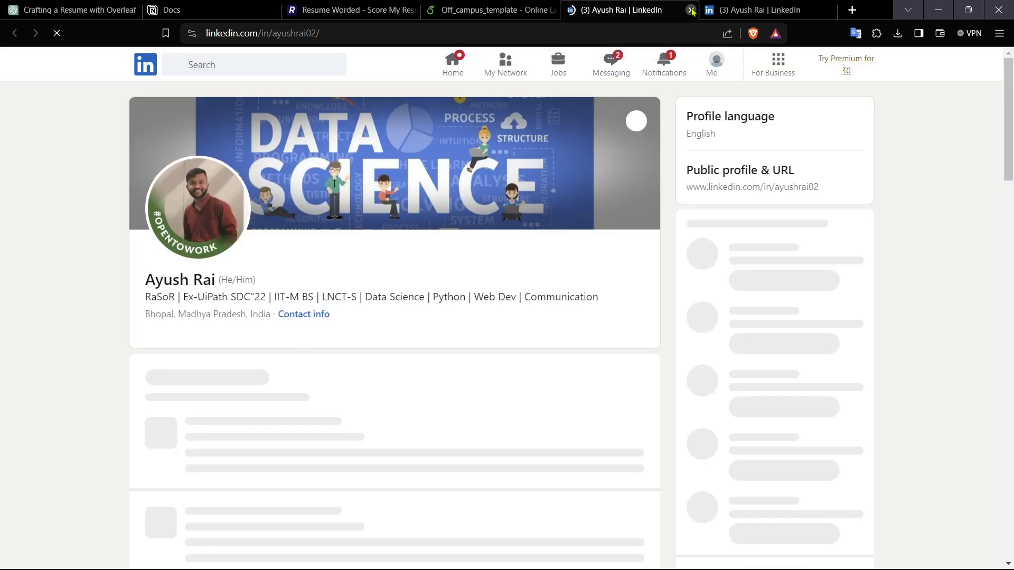
pyautogui.click(691, 10)
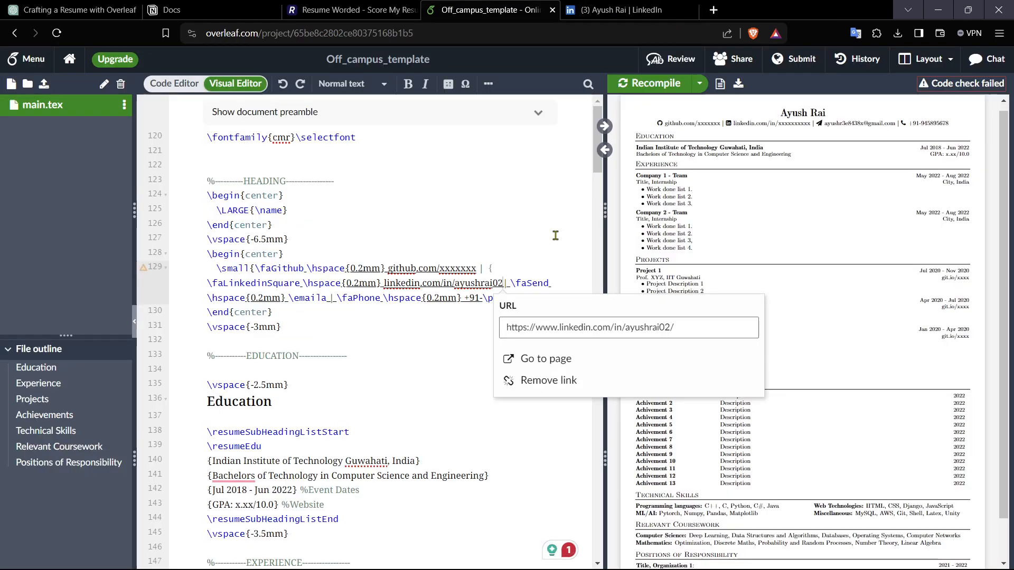
pyautogui.click(459, 337)
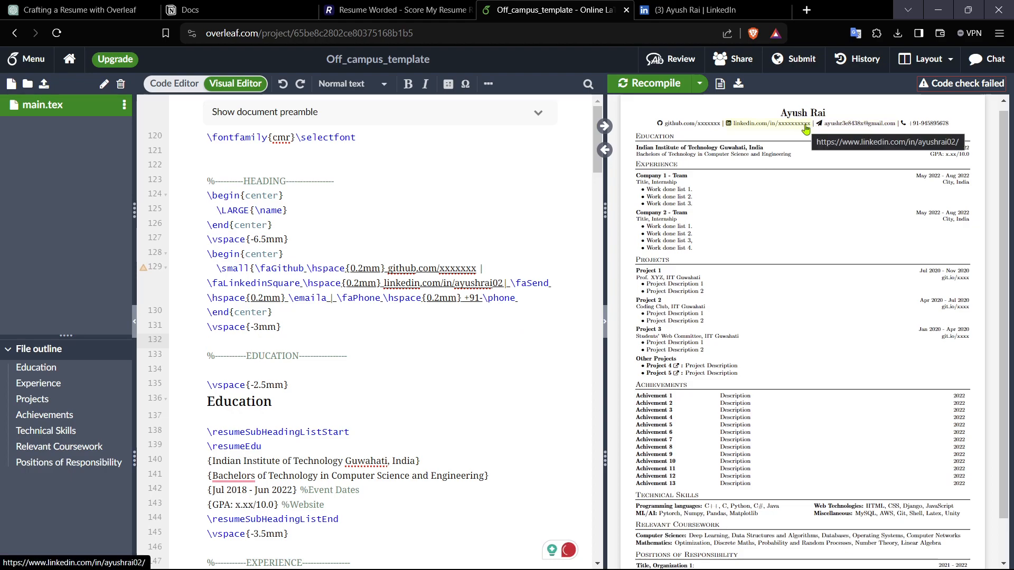
# Step: Switch to the code editor and clear the placeholder in the linkedin definition in the preamble
pyautogui.scroll(-3, 390, 285)
pyautogui.scroll(3, 390, 286)
pyautogui.click(176, 87)
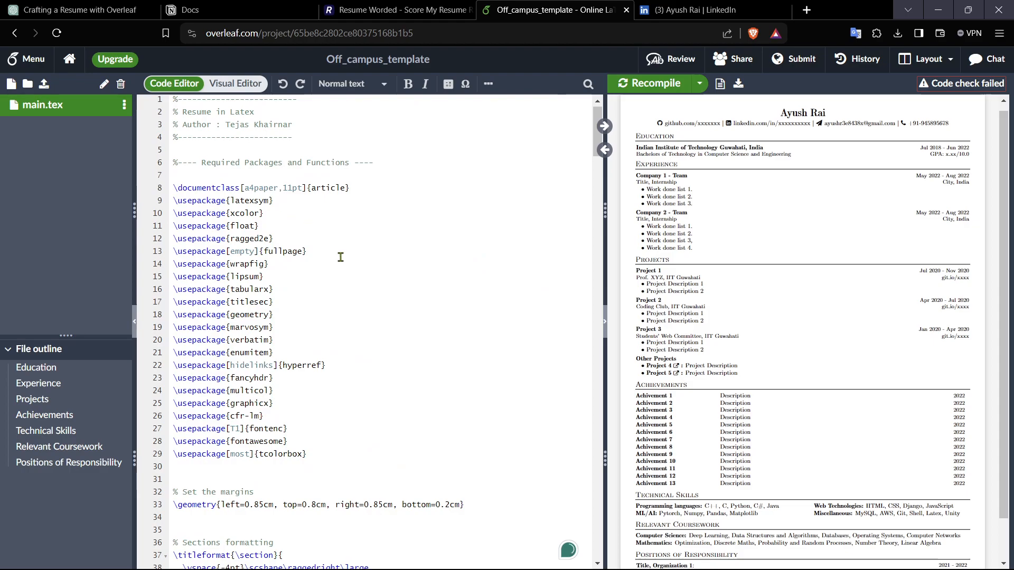
pyautogui.scroll(-5, 390, 297)
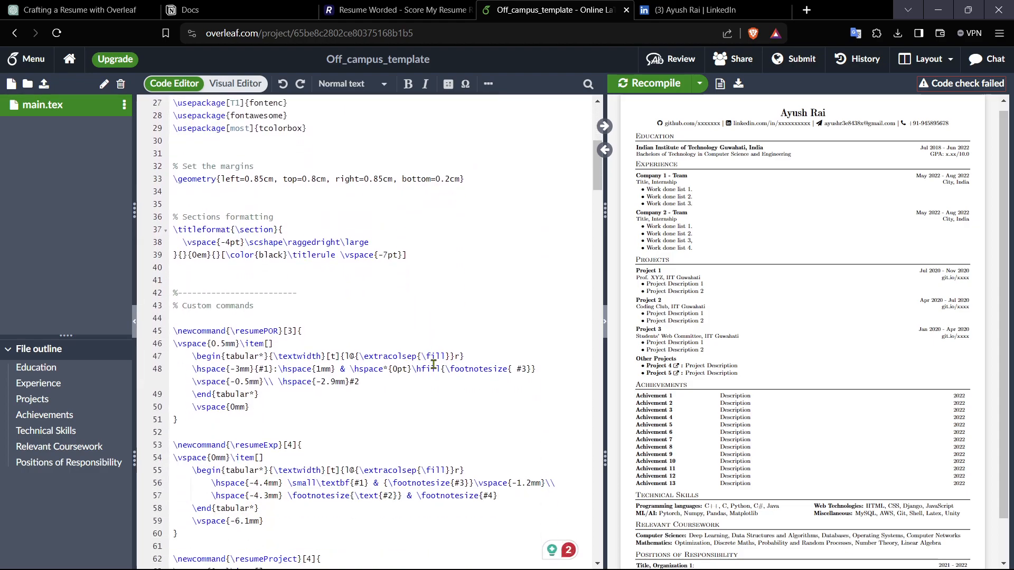
pyautogui.scroll(-3, 432, 370)
pyautogui.scroll(-5, 430, 389)
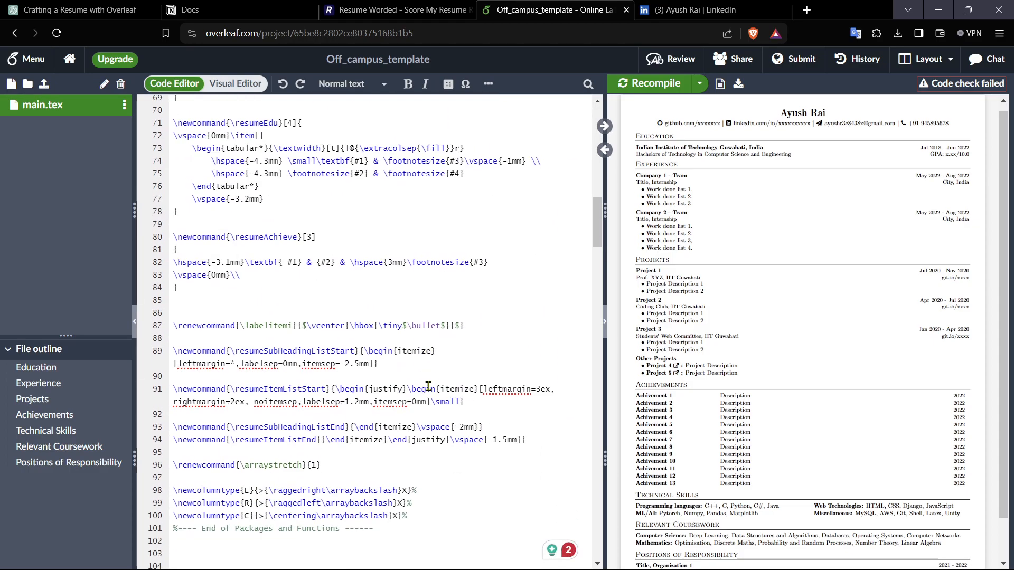
pyautogui.scroll(-3, 428, 386)
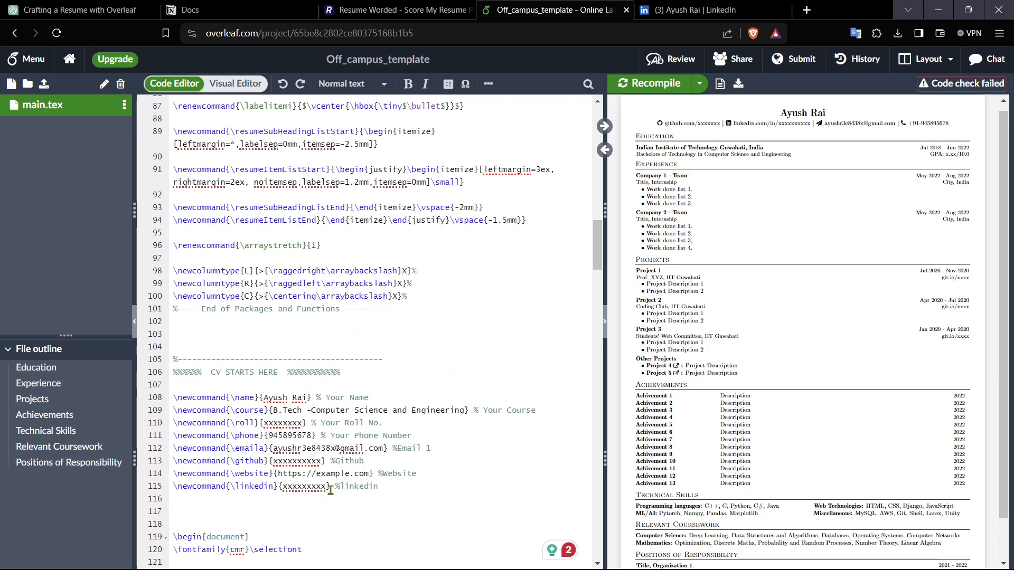
pyautogui.click(326, 487)
pyautogui.press('BackSpace')
pyautogui.press('BackSpace')
pyautogui.press('BackSpace')
pyautogui.press('BackSpace')
pyautogui.press('BackSpace')
pyautogui.press('BackSpace')
pyautogui.press('BackSpace')
pyautogui.press('BackSpace')
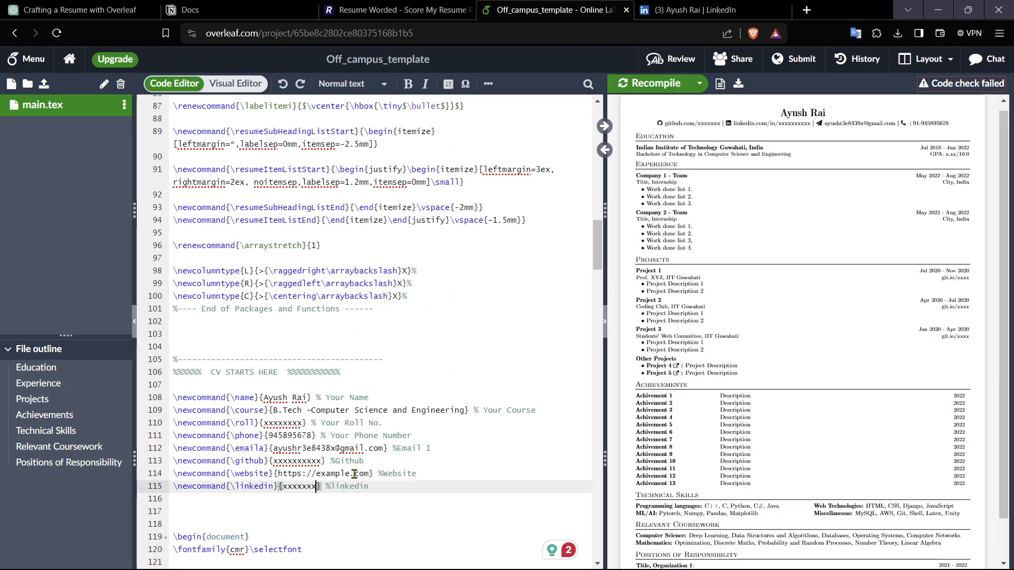
pyautogui.press('BackSpace')
# Step: Check the profile username in the LinkedIn page address
pyautogui.click(659, 7)
pyautogui.click(352, 32)
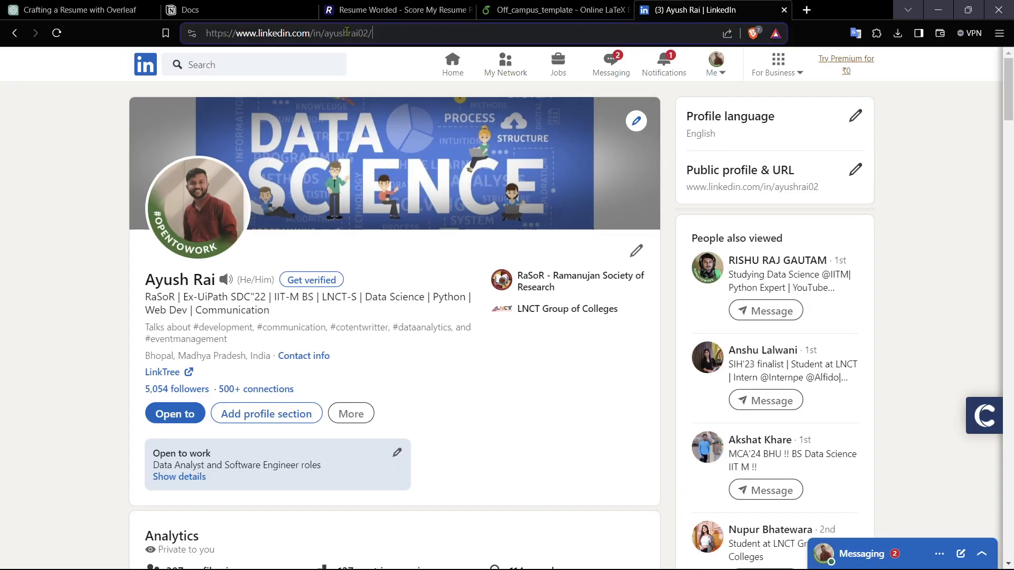
pyautogui.moveTo(325, 32); pyautogui.dragTo(372, 33)
pyautogui.click(402, 9)
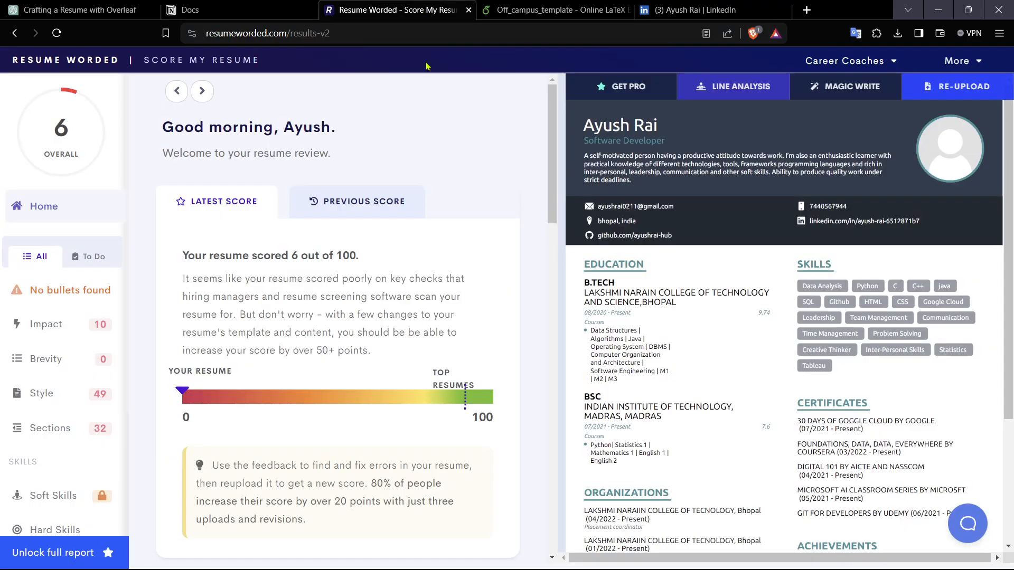
pyautogui.click(549, 9)
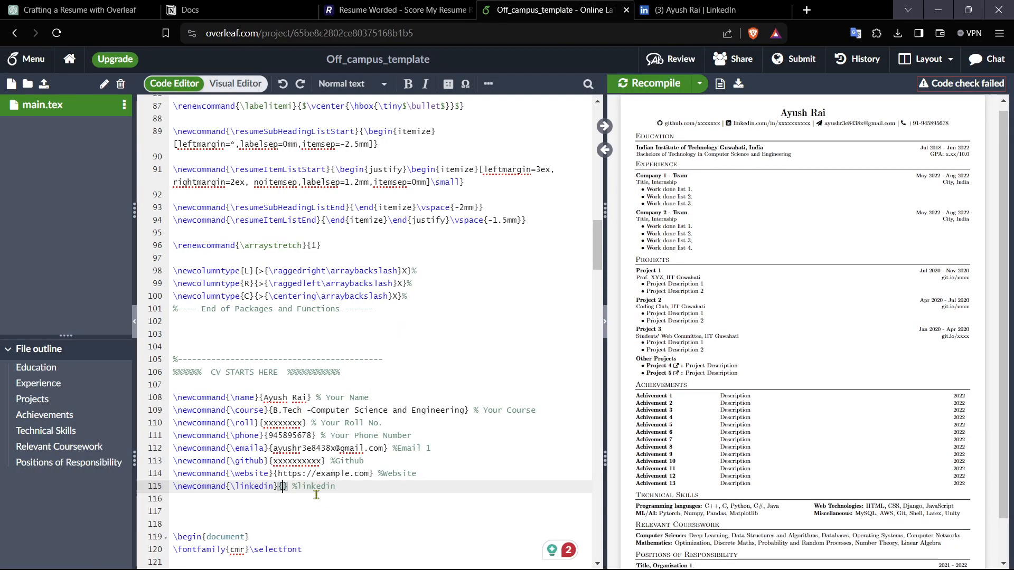
# Step: Fill the linkedin definition with the person's LinkedIn username
pyautogui.write('aysuhrt')
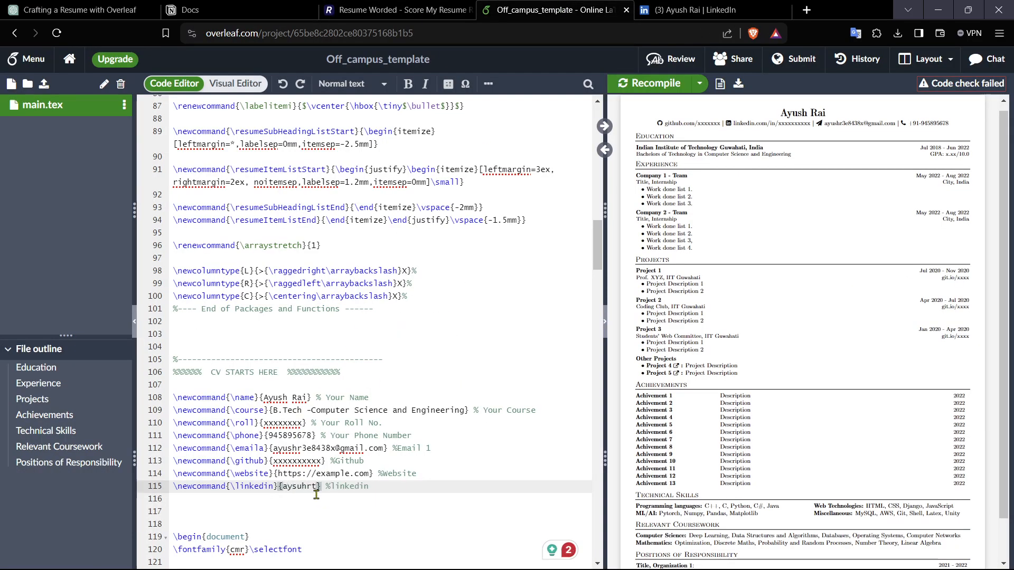
pyautogui.press('BackSpace')
pyautogui.press('BackSpace')
pyautogui.press('BackSpace')
pyautogui.press('BackSpace')
pyautogui.write('ushra')
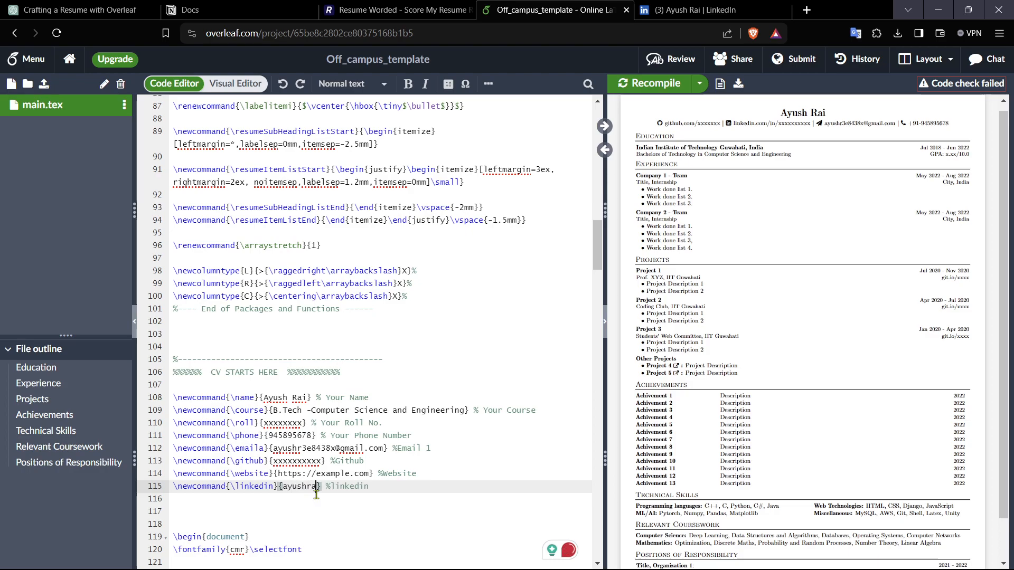
pyautogui.write('i02')
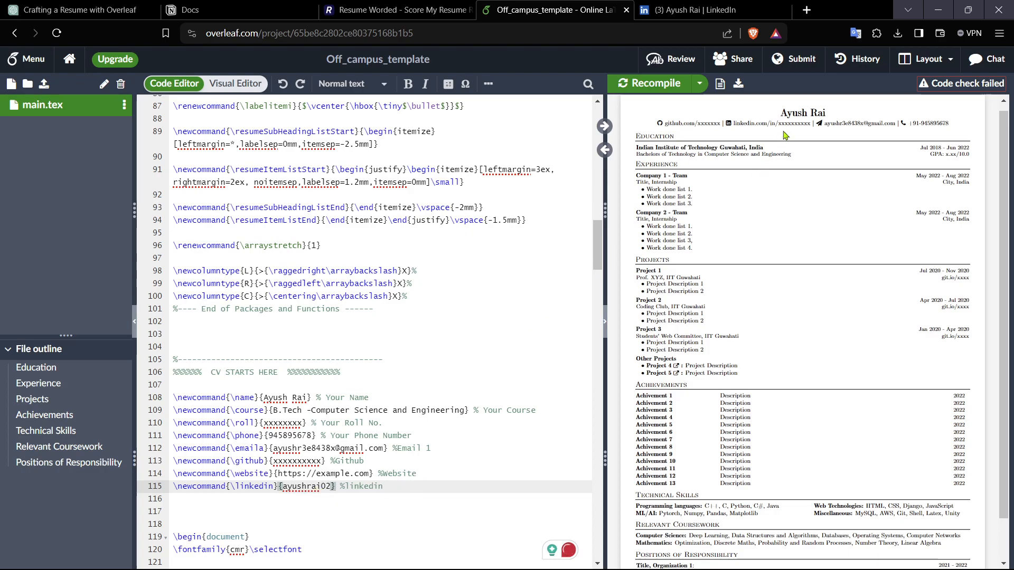
# Step: Recompile the document and test the LinkedIn link in the preview
pyautogui.click(643, 84)
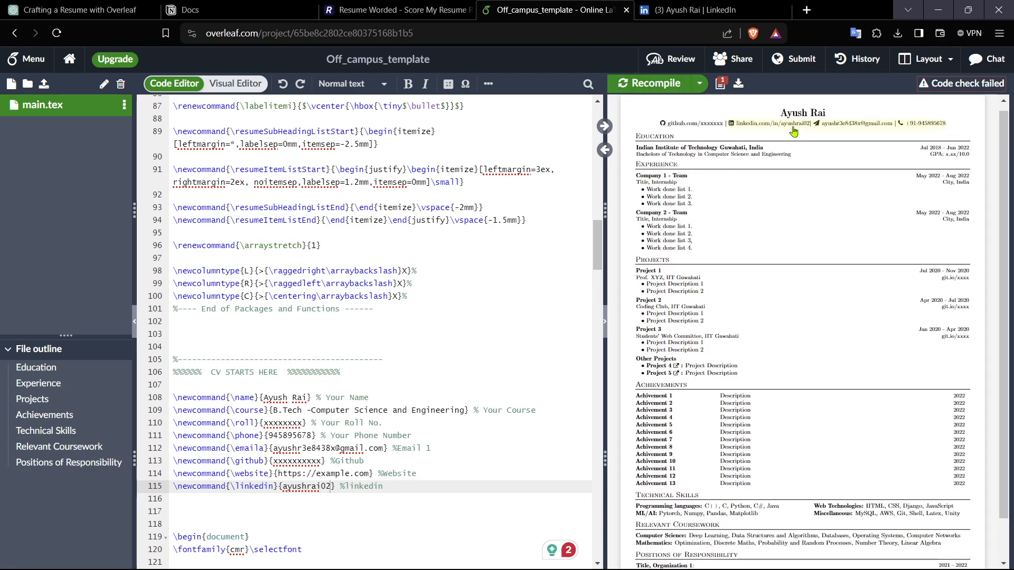
pyautogui.click(794, 129)
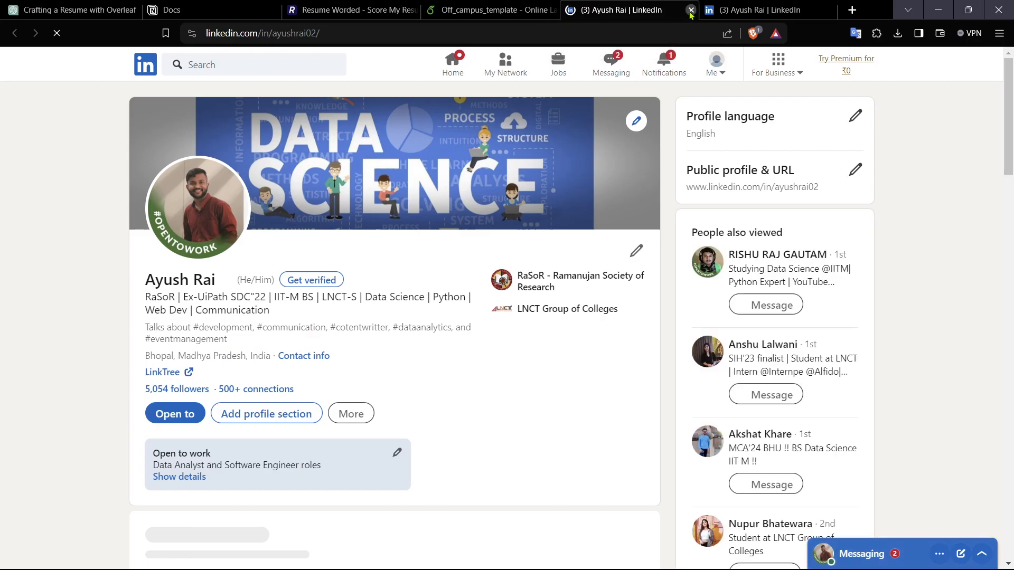
pyautogui.hotkey('ctrl', 'w')
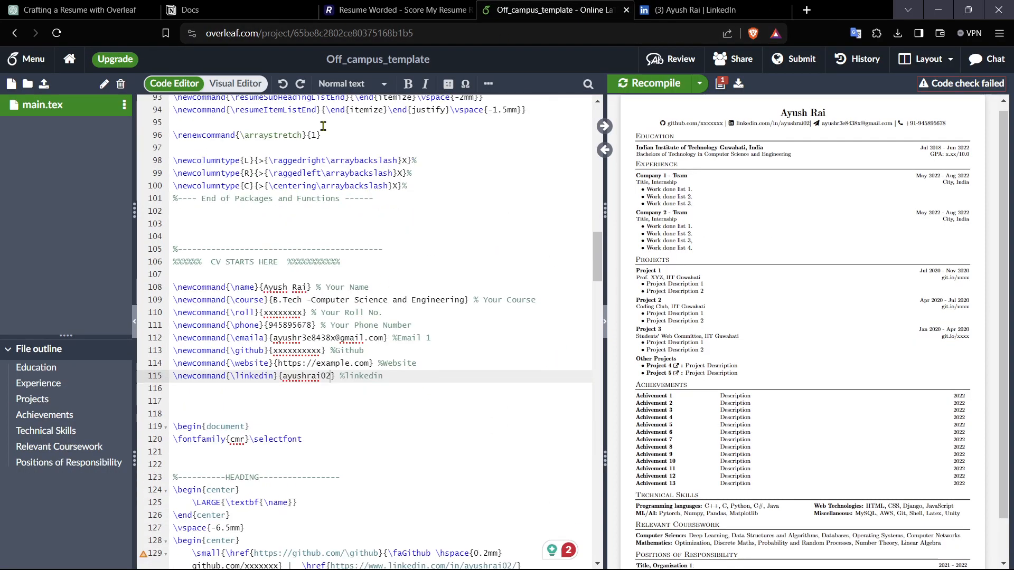
# Step: Switch to the visual editor and replace Guwahati with Bombay in the education entry's institute name
pyautogui.click(217, 83)
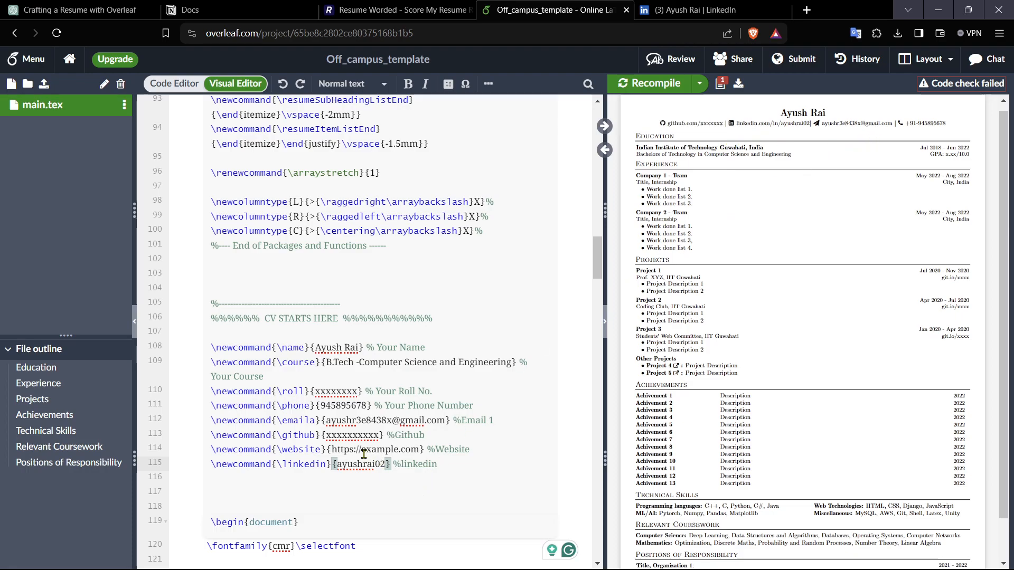
pyautogui.moveTo(339, 436); pyautogui.dragTo(374, 434)
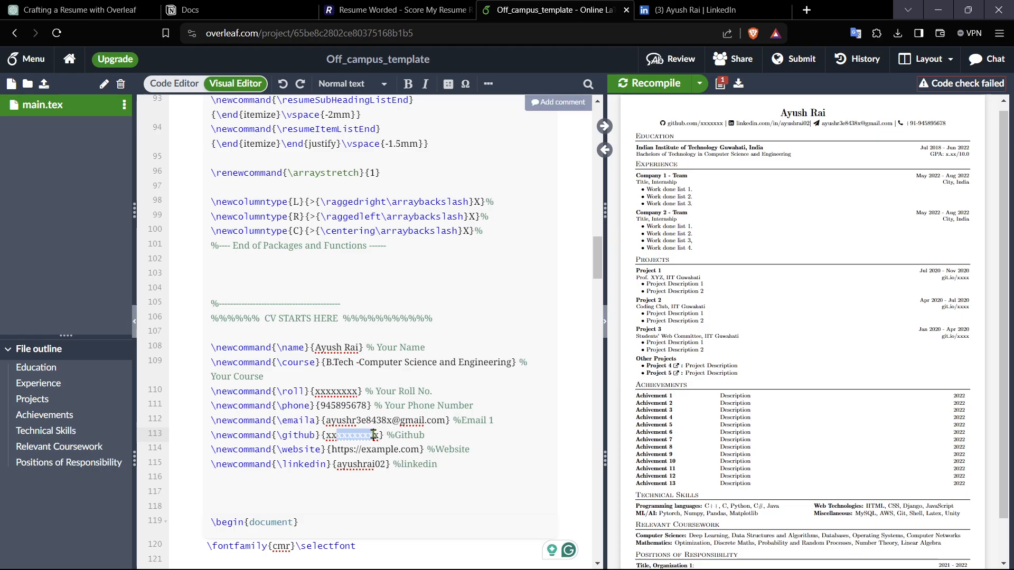
pyautogui.click(191, 84)
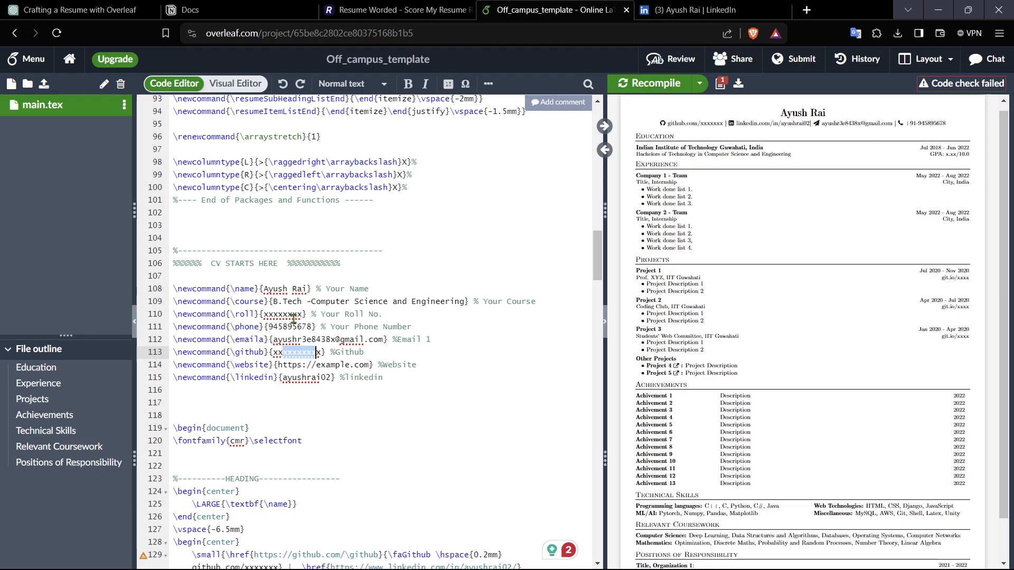
pyautogui.click(235, 84)
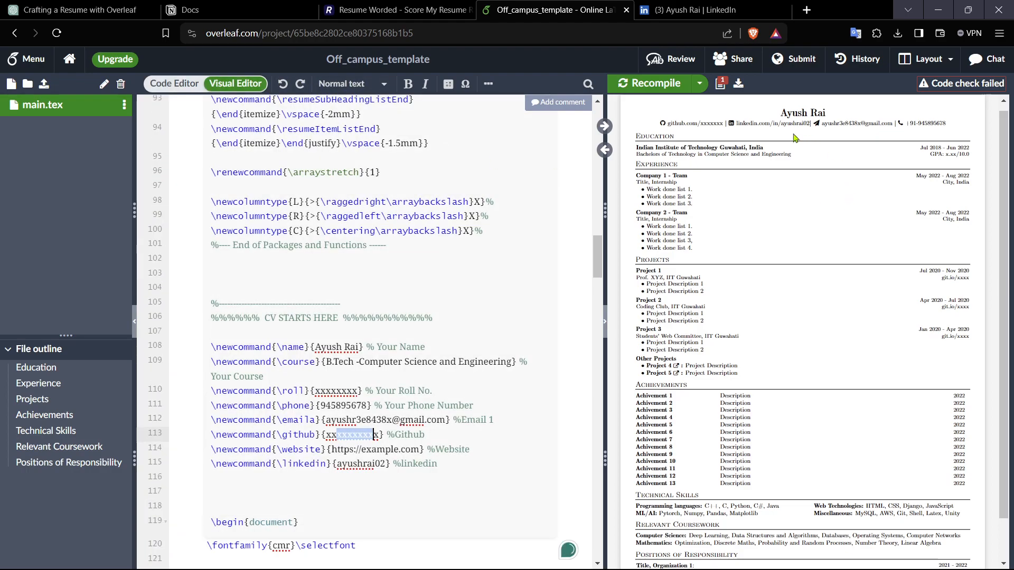
pyautogui.scroll(-5, 463, 387)
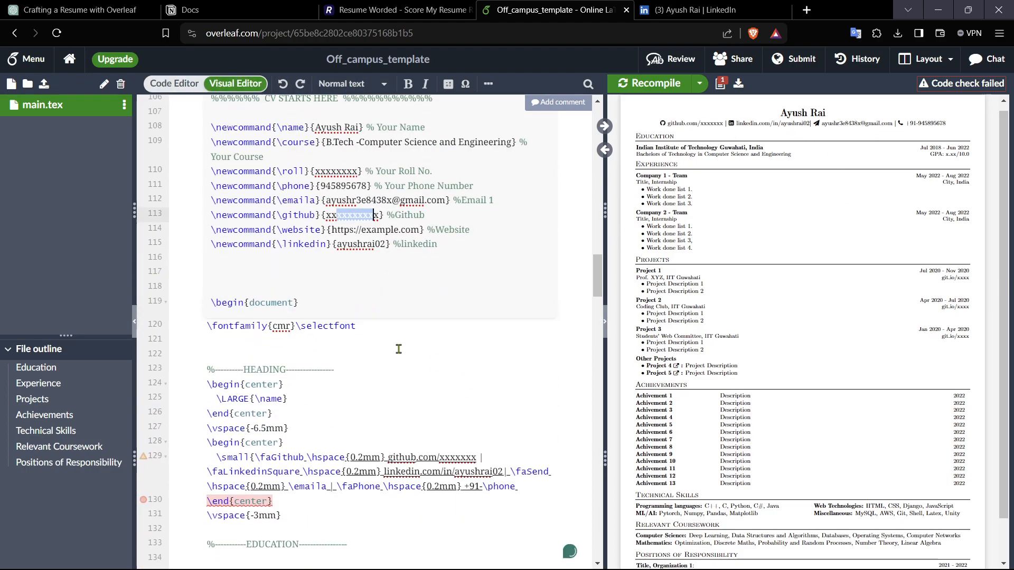
pyautogui.scroll(-3, 335, 331)
pyautogui.scroll(-6, 334, 332)
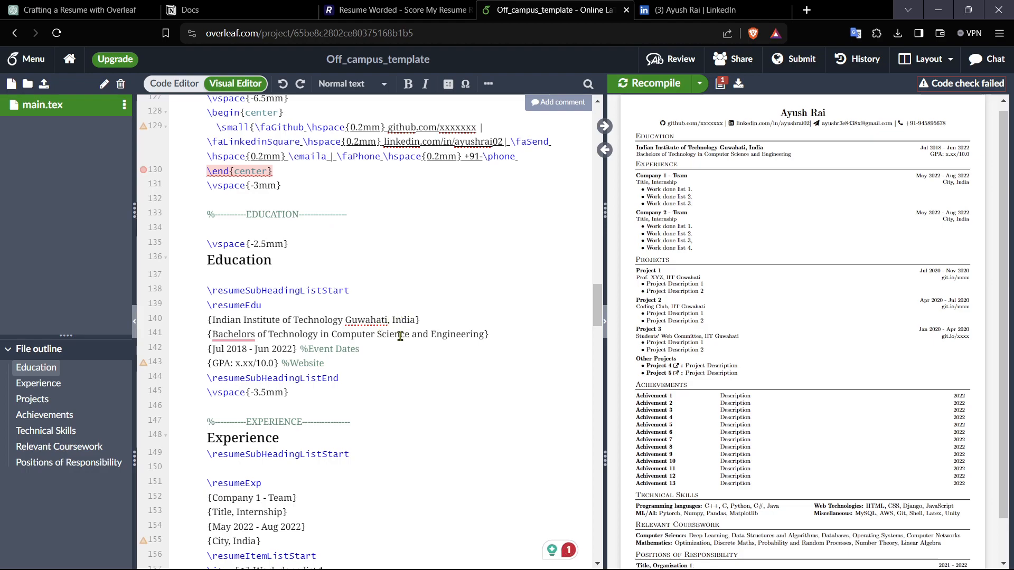
pyautogui.moveTo(388, 321); pyautogui.dragTo(346, 322)
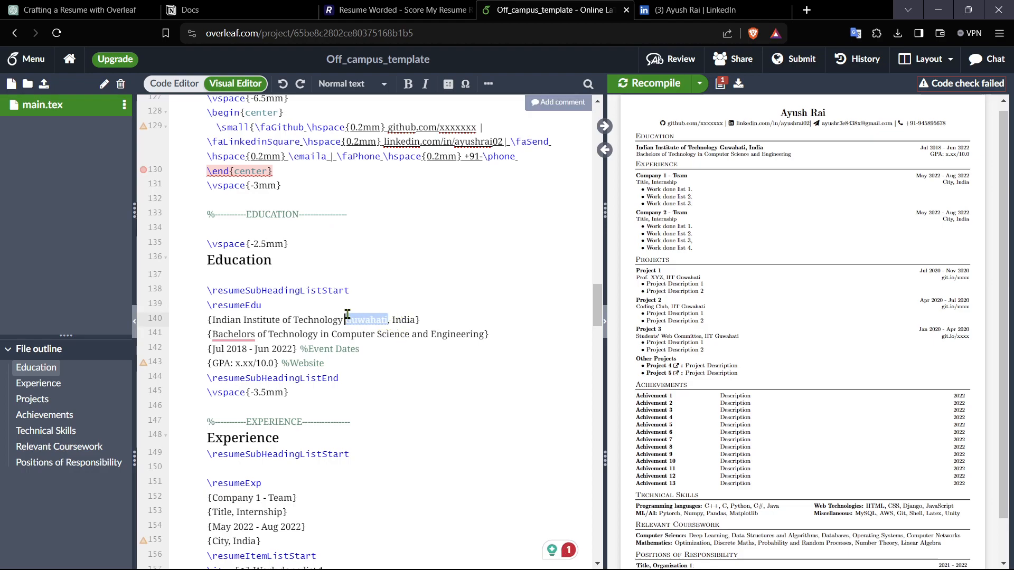
pyautogui.scroll(-4, 348, 316)
pyautogui.write('Bombay')
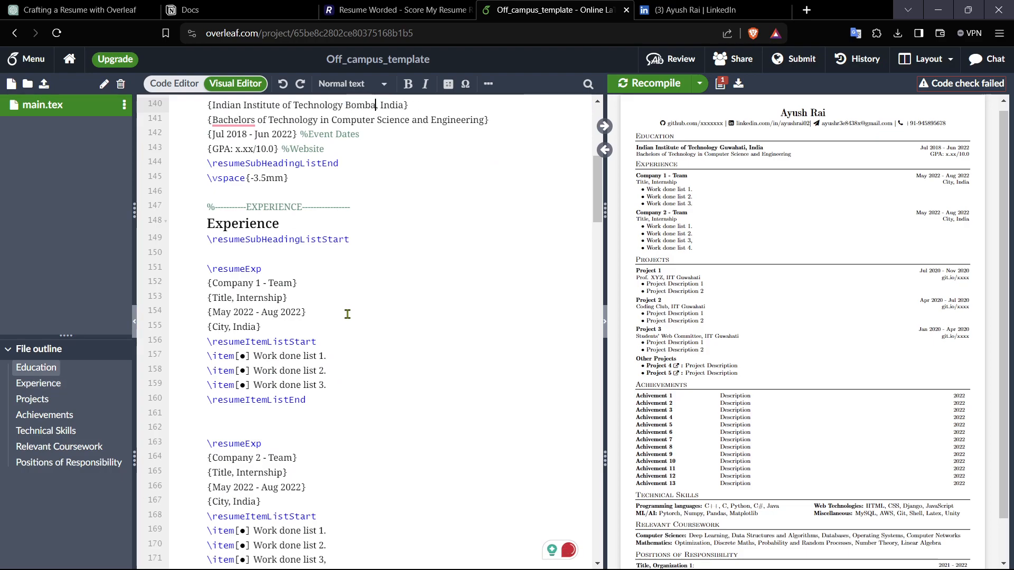
# Step: Insert a comma after Technology in the institute name and recompile the document
pyautogui.scroll(4, 422, 331)
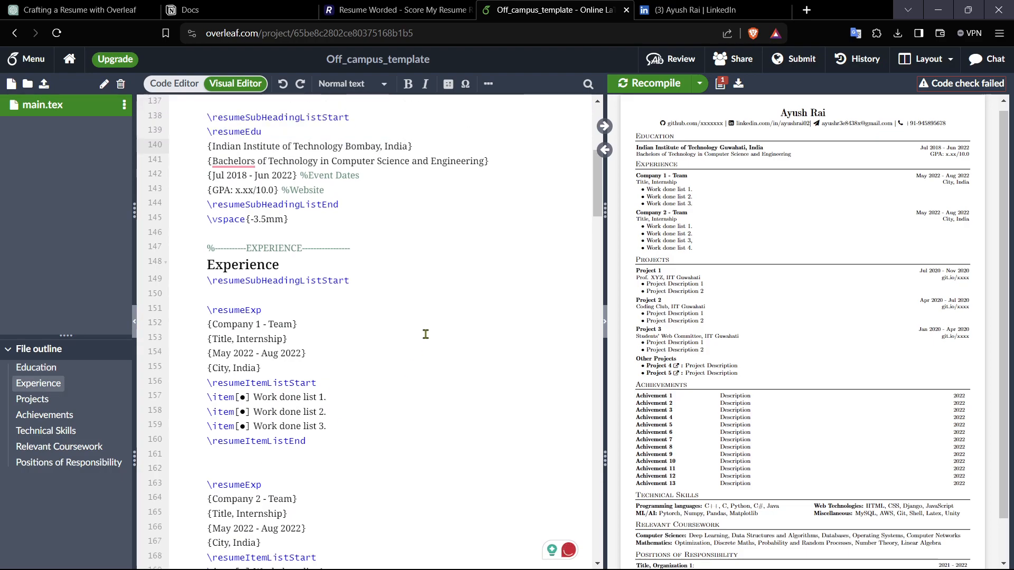
pyautogui.click(343, 215)
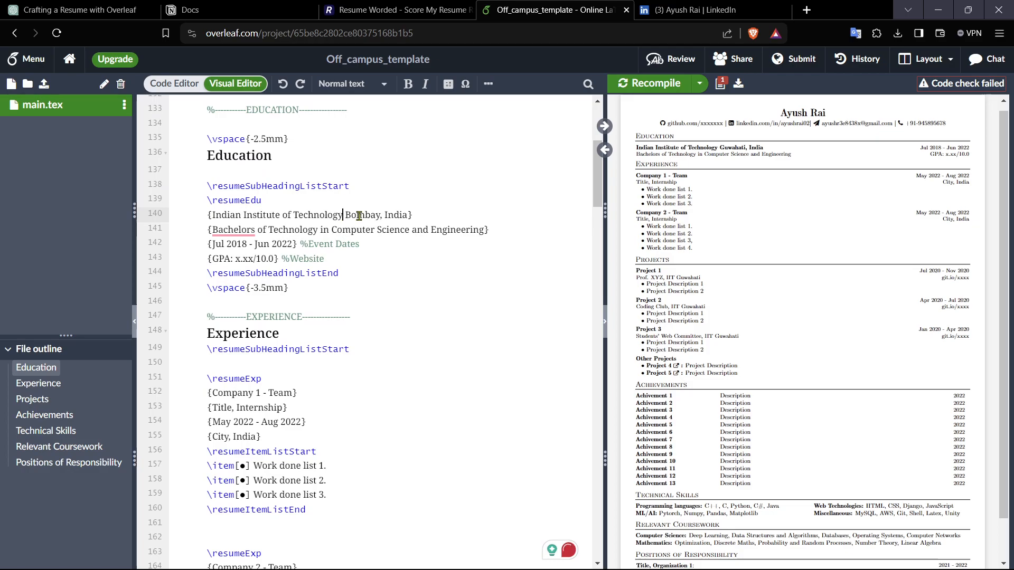
pyautogui.write(',')
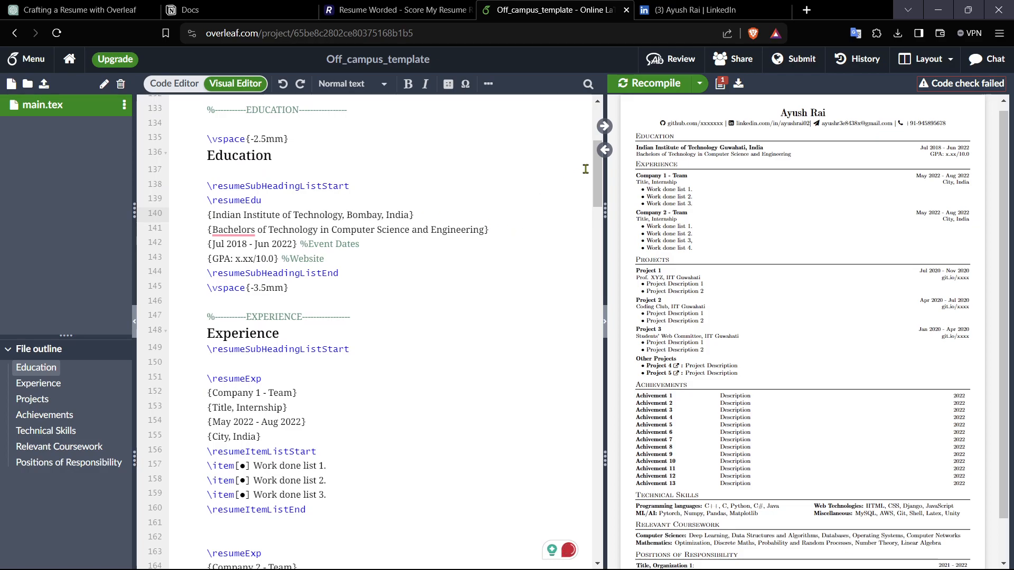
pyautogui.click(649, 83)
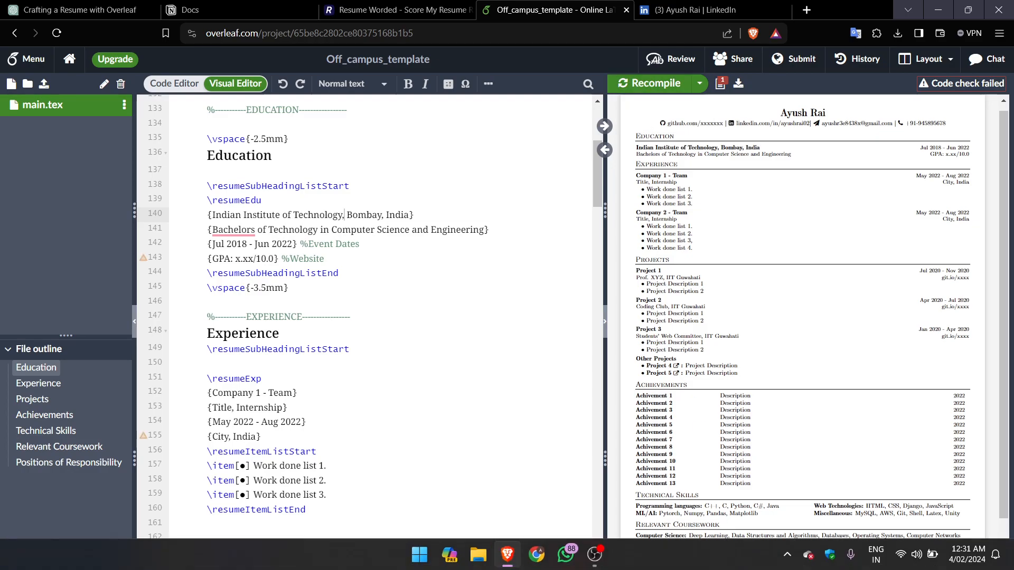
pyautogui.click(787, 554)
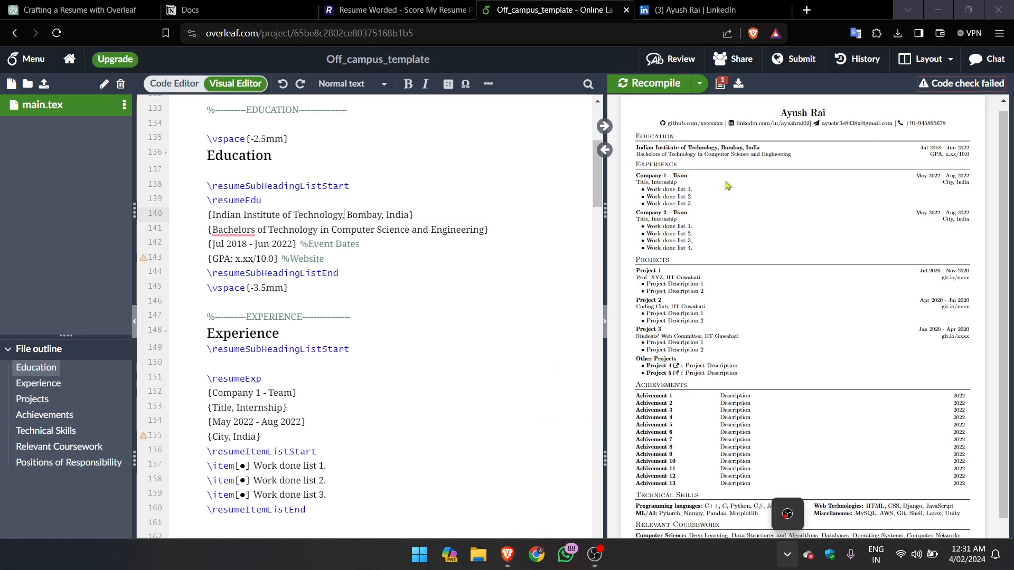
# Step: Replace the first experience entry's company placeholder with Google
pyautogui.scroll(-2, 233, 392)
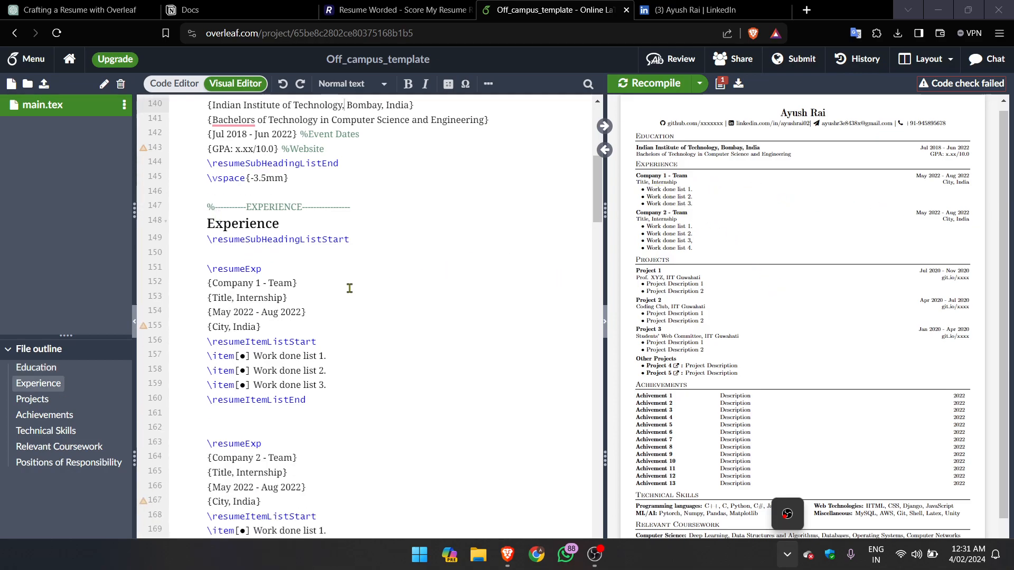
pyautogui.moveTo(291, 282); pyautogui.dragTo(213, 283)
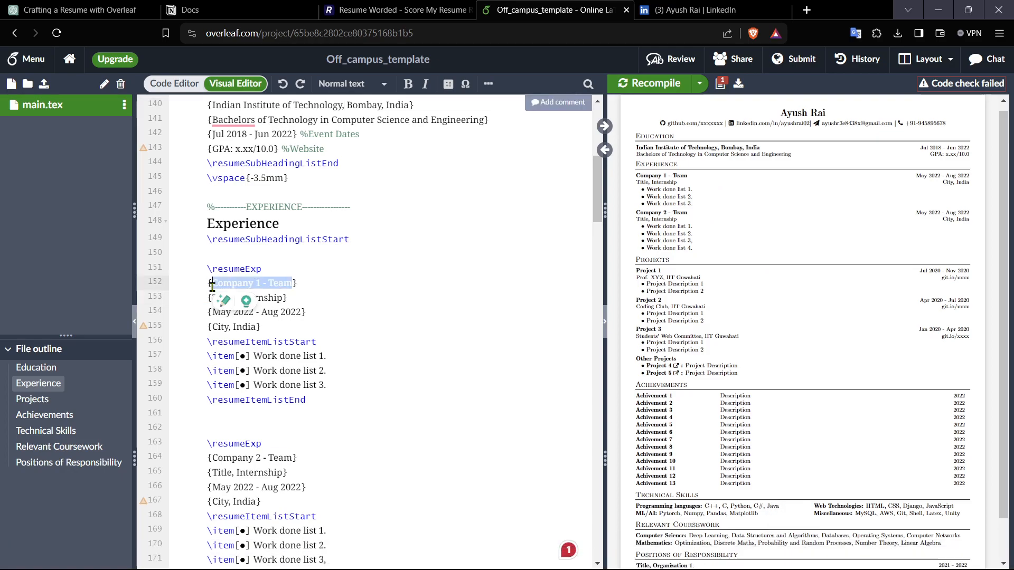
pyautogui.write('Google')
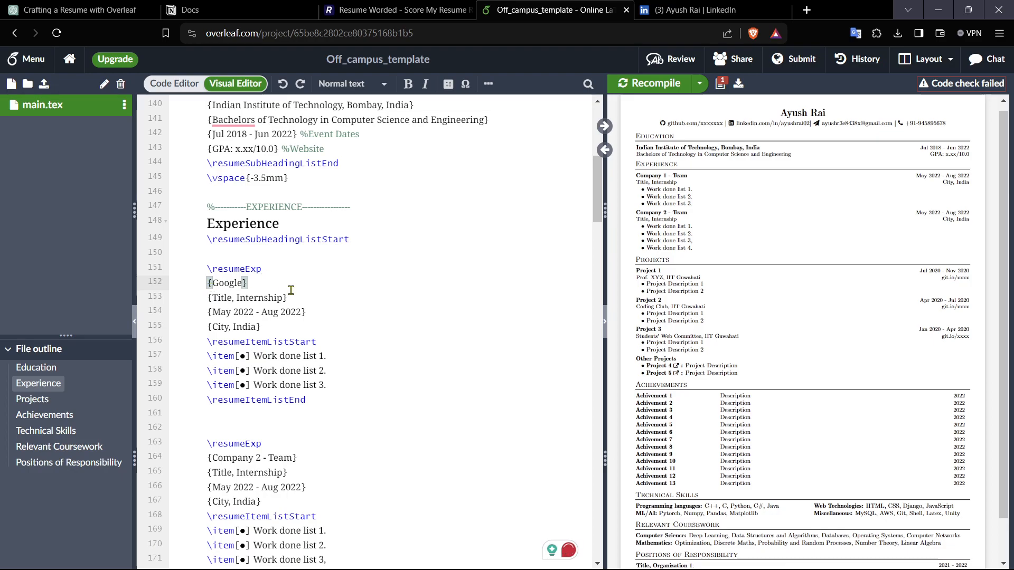
# Step: Set the first experience entry's title to SDE, Internship
pyautogui.click(233, 297)
pyautogui.press('BackSpace')
pyautogui.press('BackSpace')
pyautogui.press('BackSpace')
pyautogui.press('BackSpace')
pyautogui.press('BackSpace')
pyautogui.write('SDE')
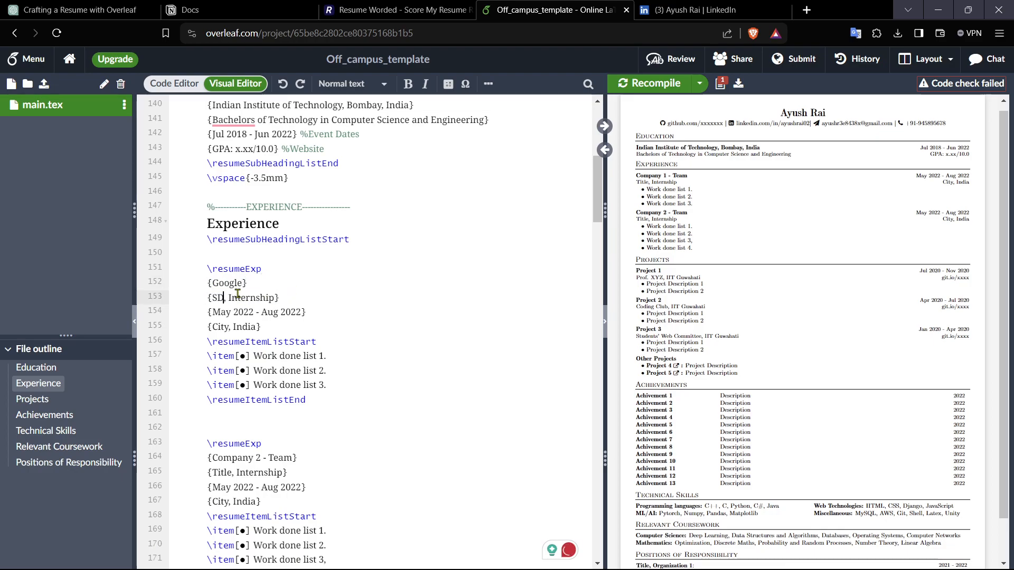
pyautogui.click(280, 299)
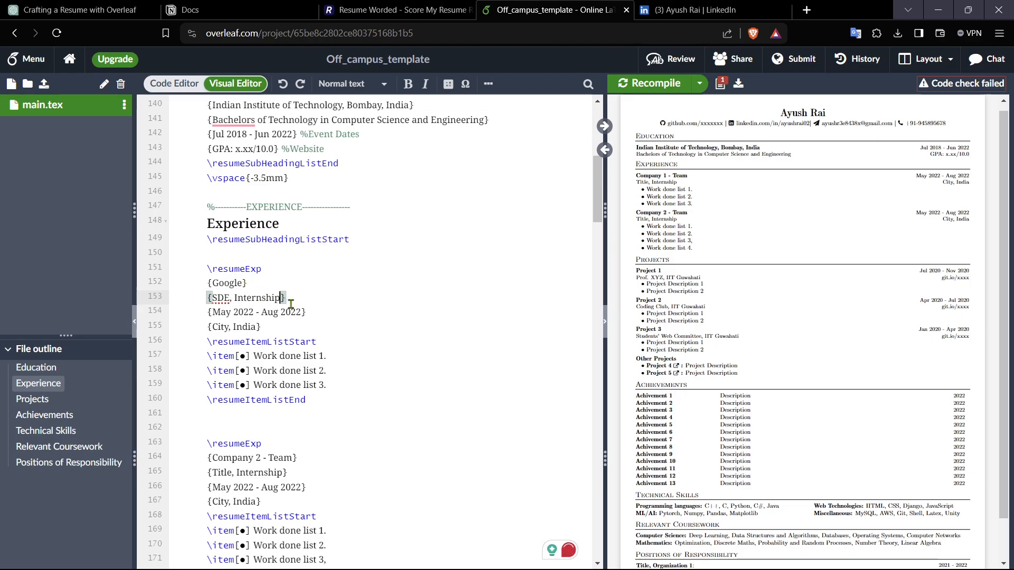
pyautogui.press('BackSpace')
pyautogui.press('BackSpace')
pyautogui.press('BackSpace')
pyautogui.press('BackSpace')
pyautogui.press('BackSpace')
pyautogui.press('BackSpace')
pyautogui.press('BackSpace')
pyautogui.press('BackSpace')
pyautogui.press('BackSpace')
pyautogui.press('BackSpace')
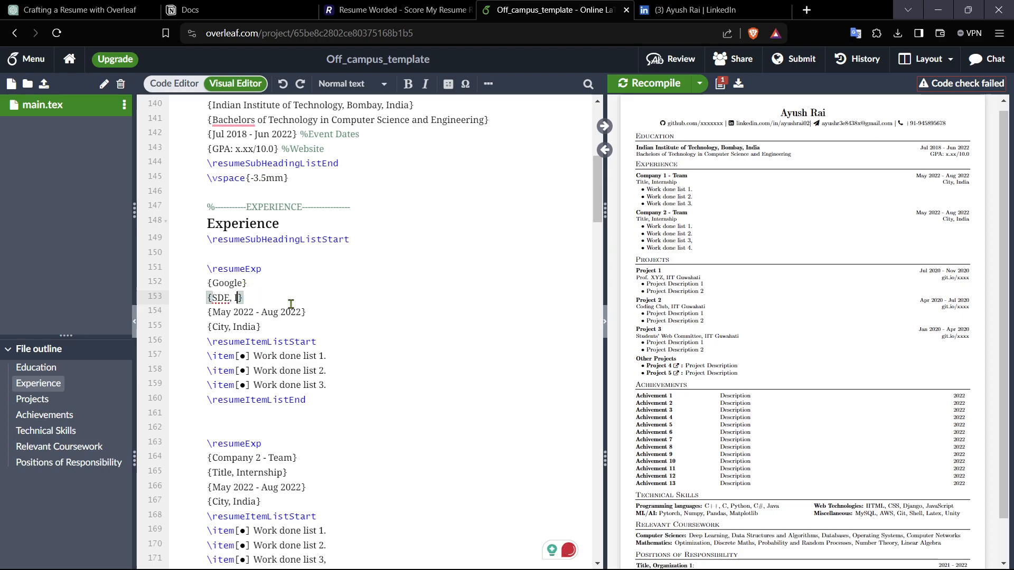
pyautogui.write('Internship')
# Step: Change the first experience entry's dates to May 2026 - Aug 2026
pyautogui.click(253, 316)
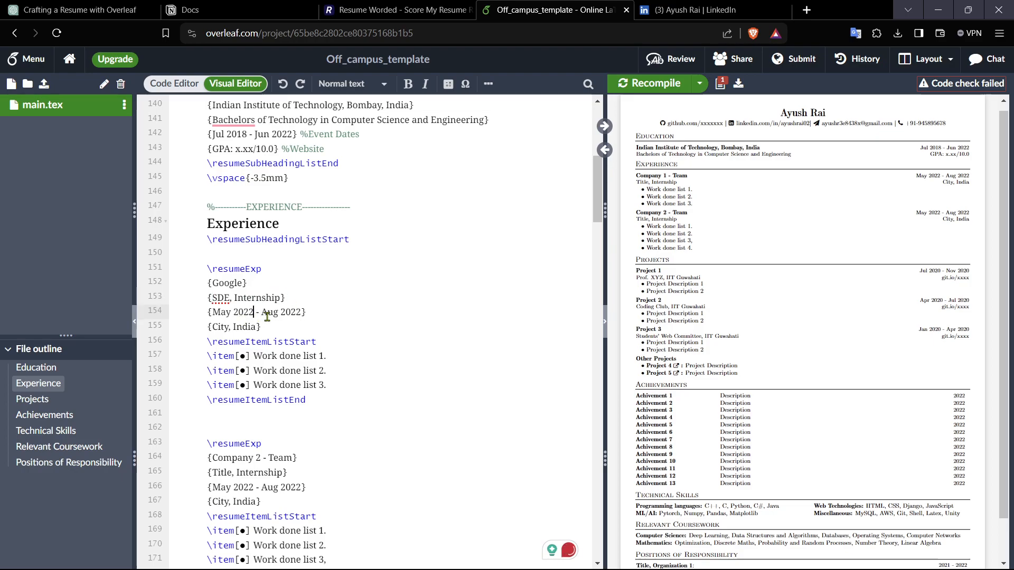
pyautogui.press('BackSpace')
pyautogui.press('BackSpace')
pyautogui.press('BackSpace')
pyautogui.press('BackSpace')
pyautogui.write('2026')
pyautogui.click(304, 313)
pyautogui.press('BackSpace')
pyautogui.write('6')
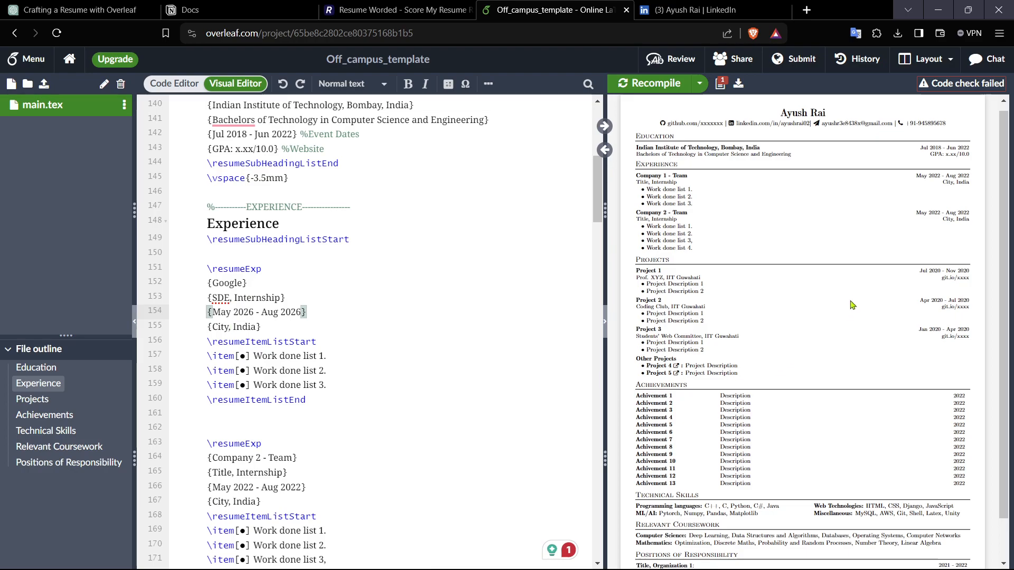
# Step: Switch to the ChatGPT tab and send the message "i have wrked in reactjs in frontend of a ecomeerce website"
pyautogui.moveTo(329, 358); pyautogui.dragTo(253, 357)
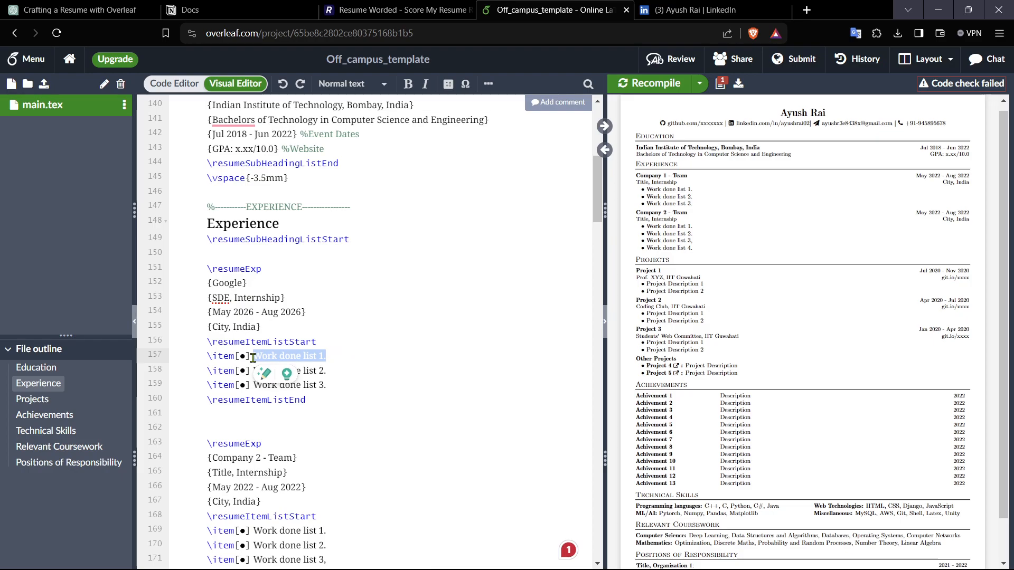
pyautogui.click(80, 10)
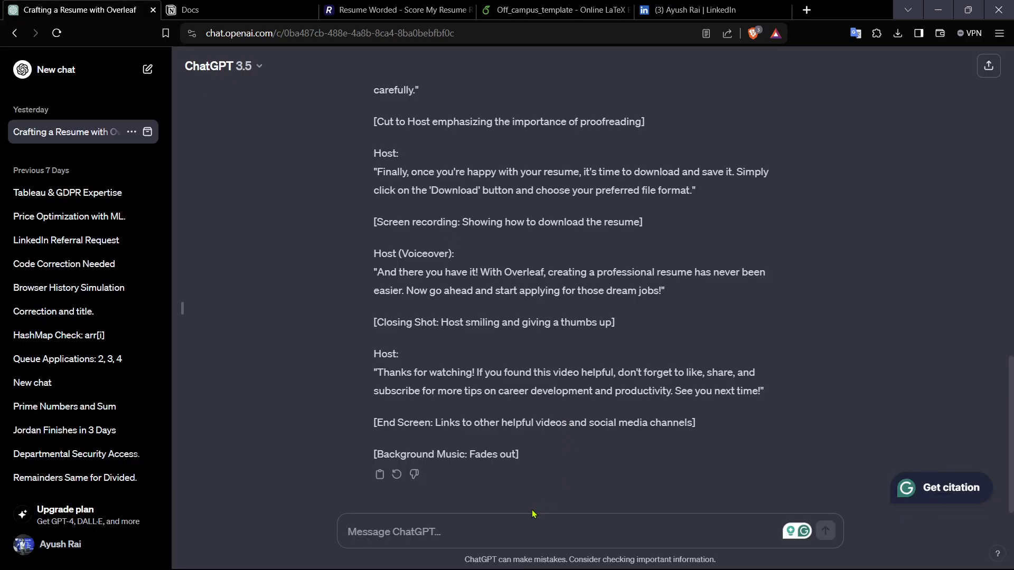
pyautogui.write('w')
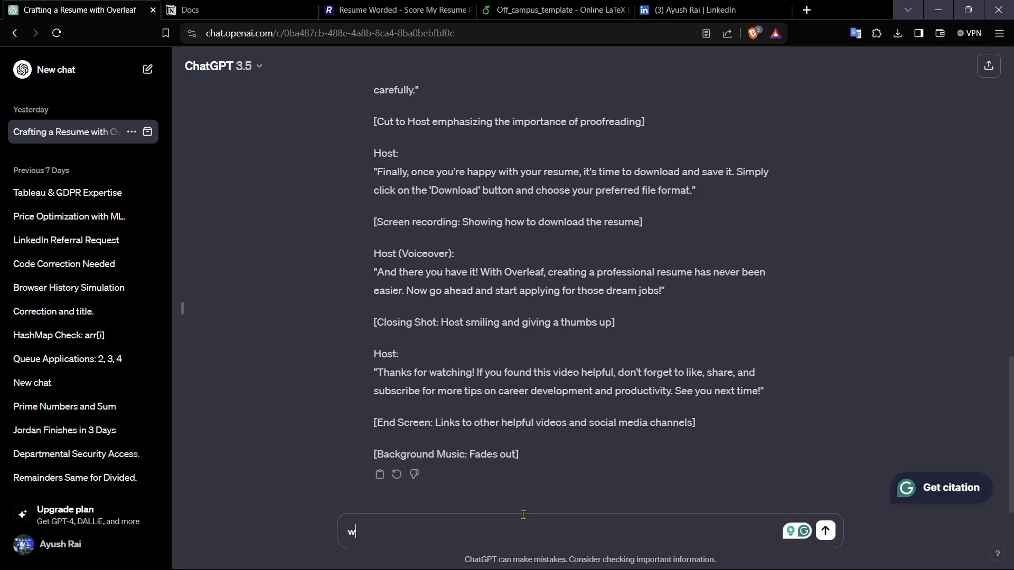
pyautogui.press('BackSpace')
pyautogui.write('i have wopr')
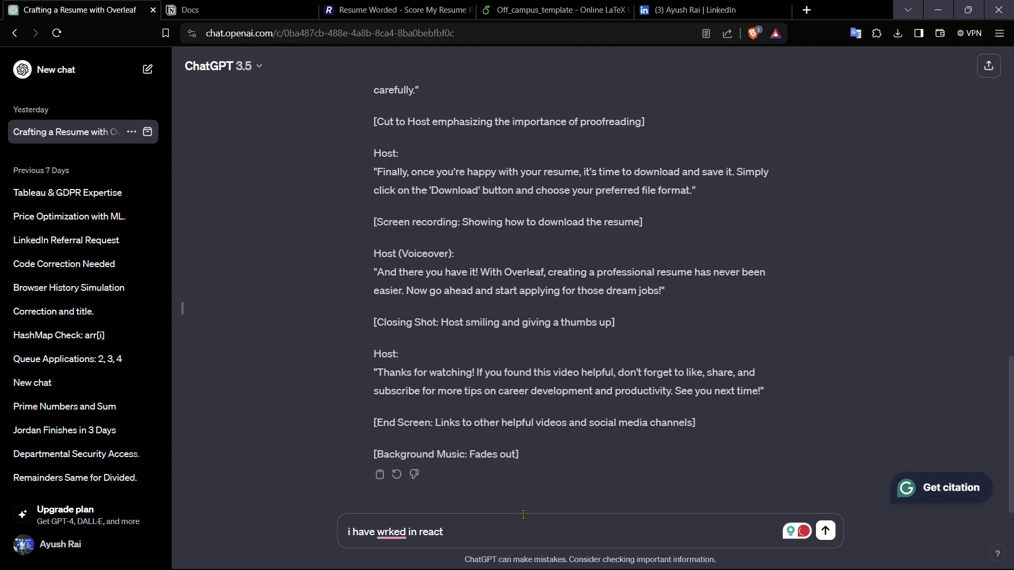
pyautogui.write(' reactjs in frontend of a ecomeer')
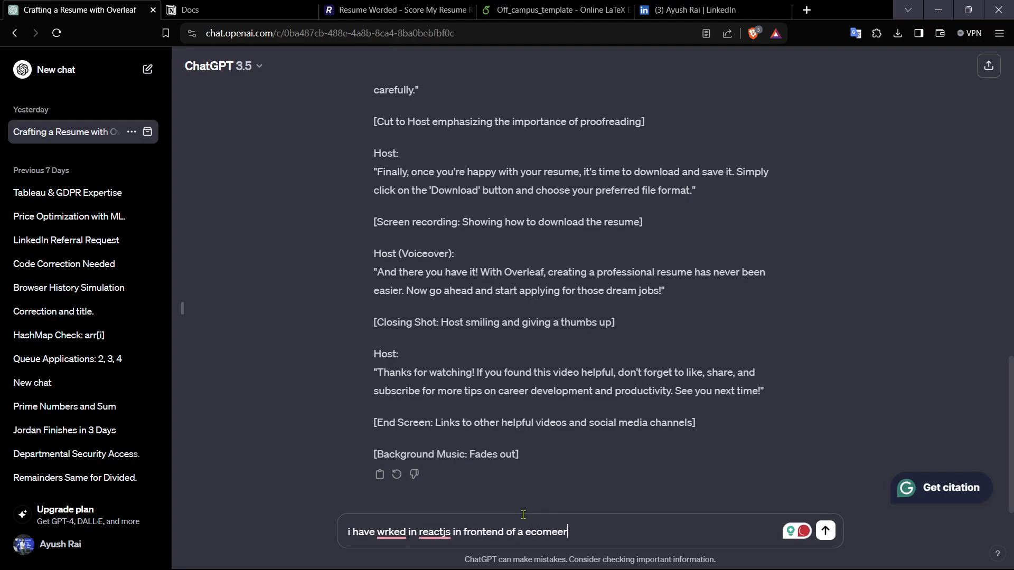
pyautogui.write('bsite')
pyautogui.press('Return')
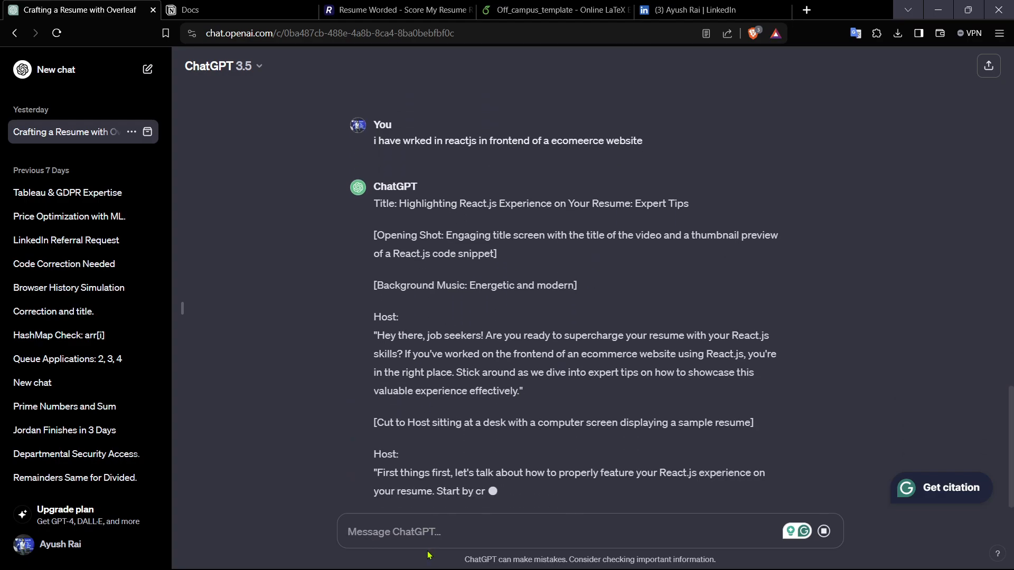
# Step: Ask ChatGPT "please write ats bullt points and quantify them" and read through the suggested bullet points
pyautogui.write('ple')
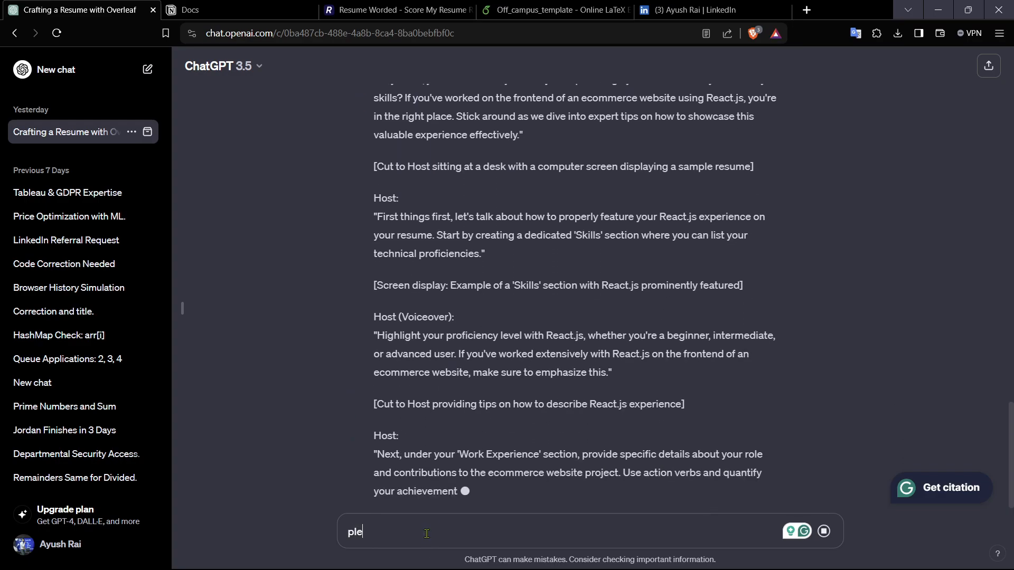
pyautogui.write('ase write ')
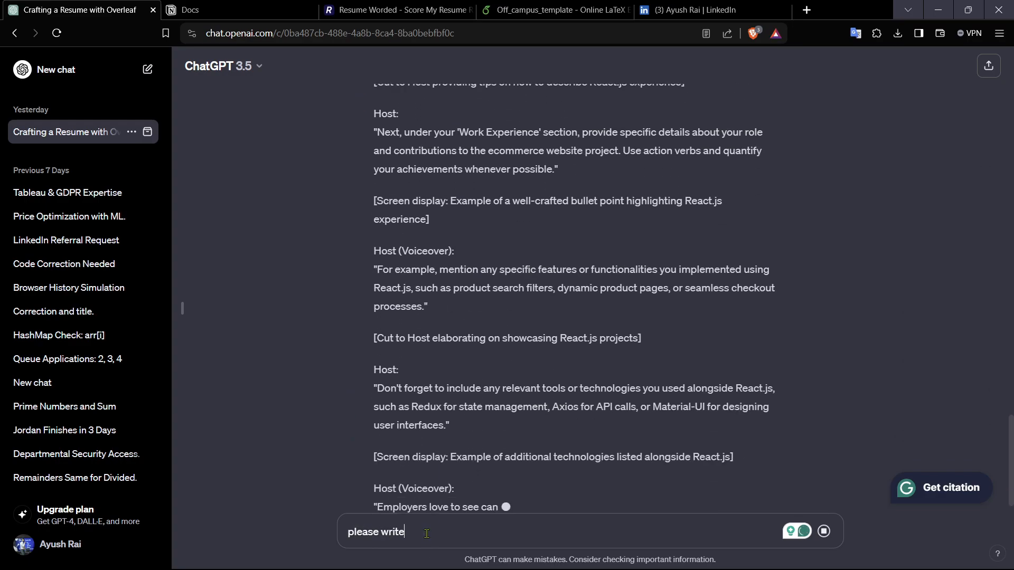
pyautogui.write('ats bul')
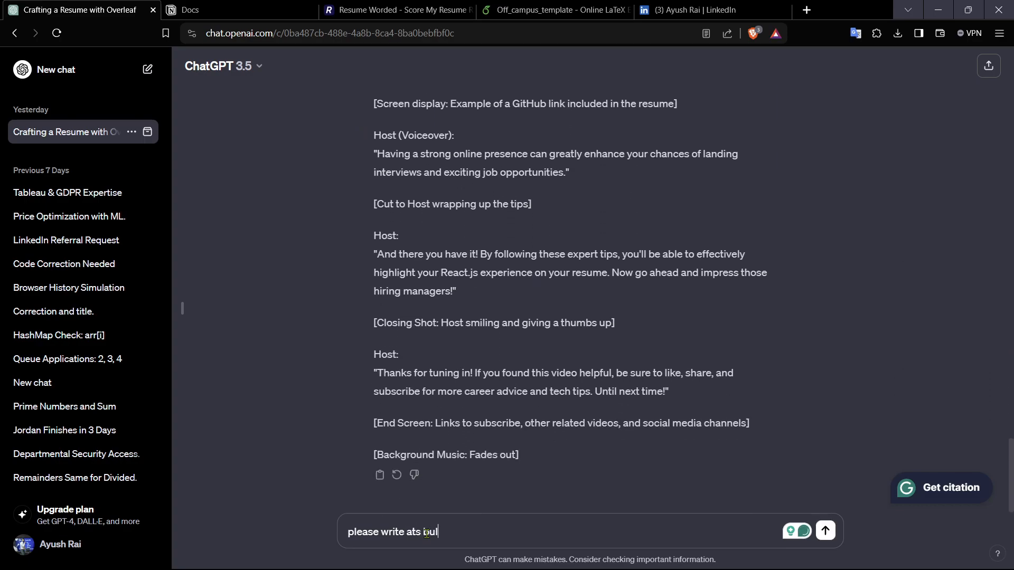
pyautogui.write('lt points and quan')
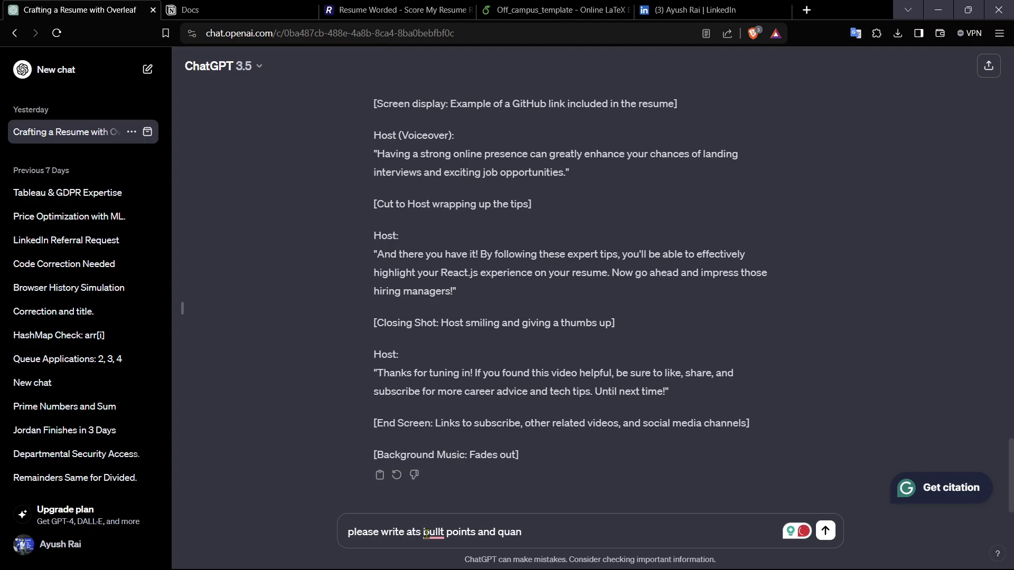
pyautogui.write('them')
pyautogui.press('Return')
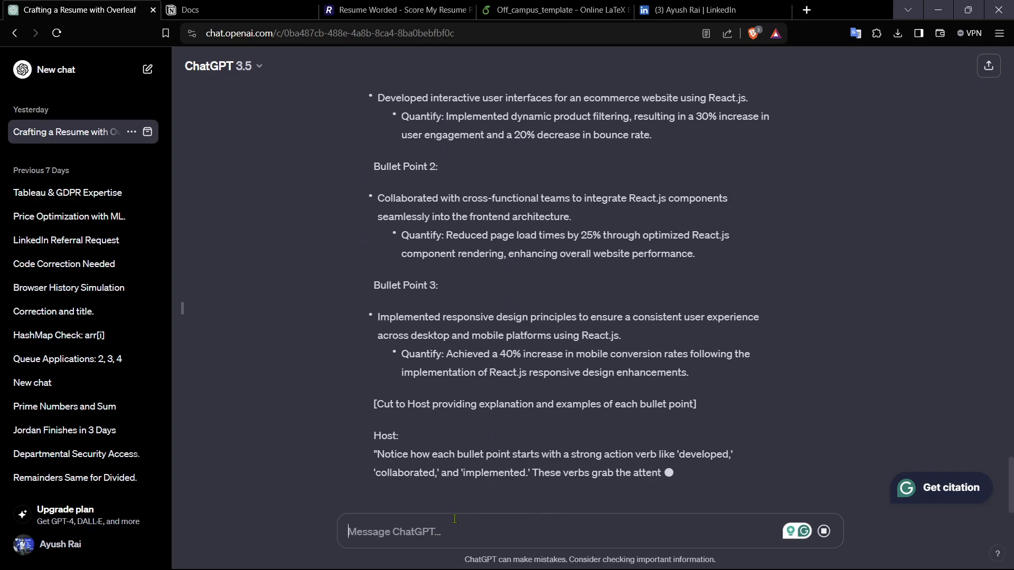
pyautogui.scroll(20, 497, 323)
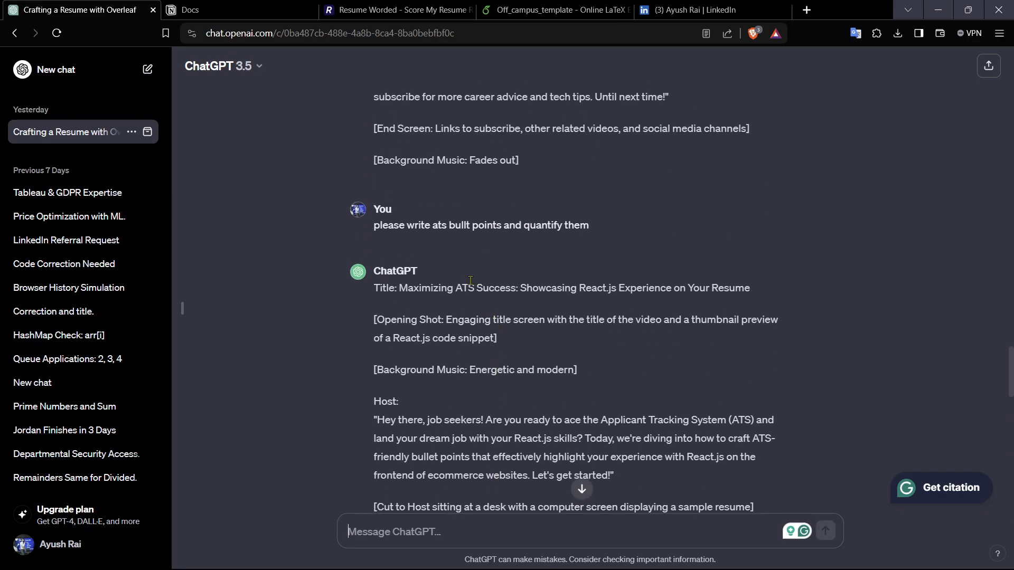
pyautogui.scroll(-20, 394, 442)
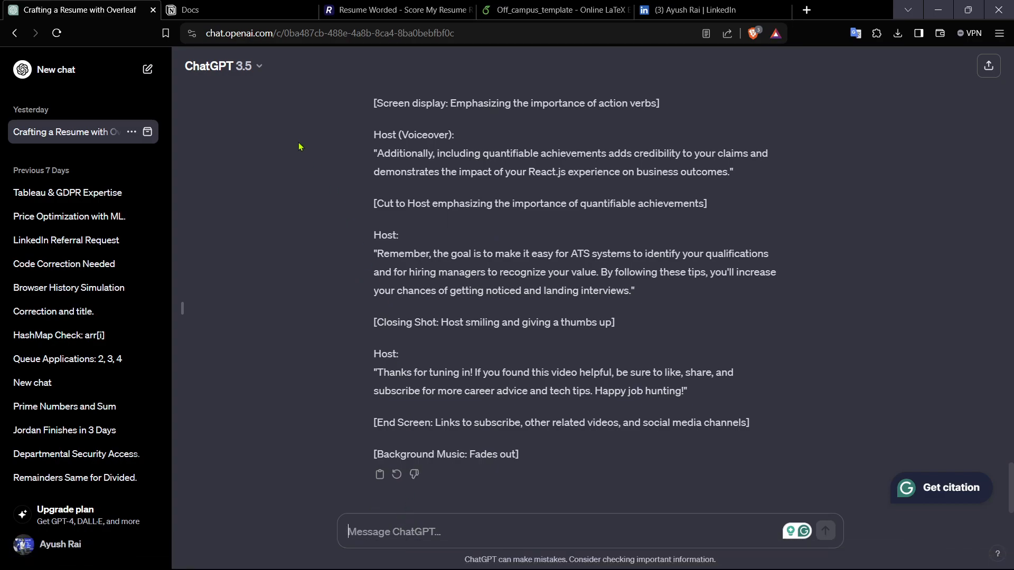
pyautogui.scroll(4, 454, 357)
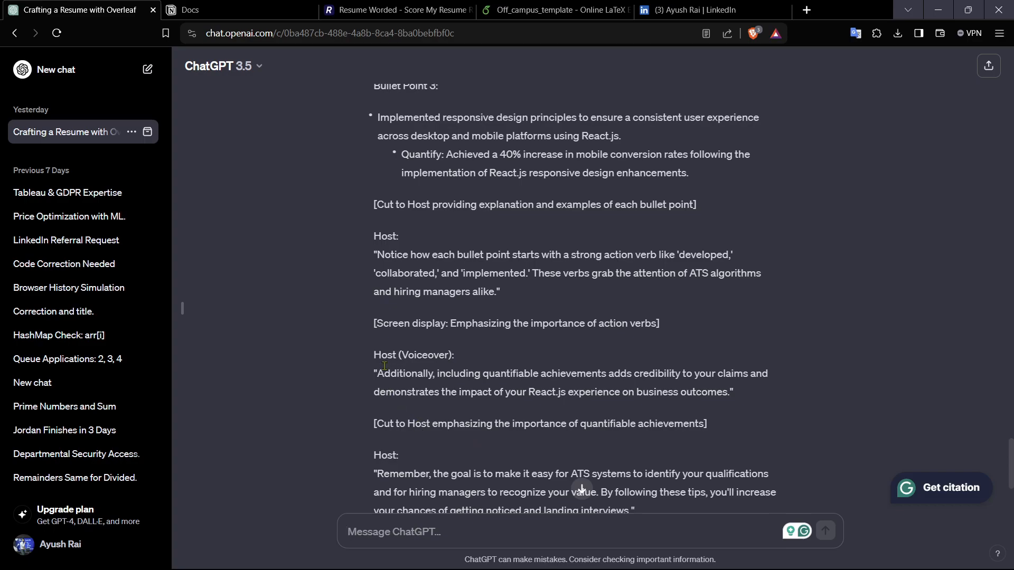
# Step: Copy ChatGPT's responsive-design bullet point into the first bullet of the Google experience entry
pyautogui.scroll(2, 539, 325)
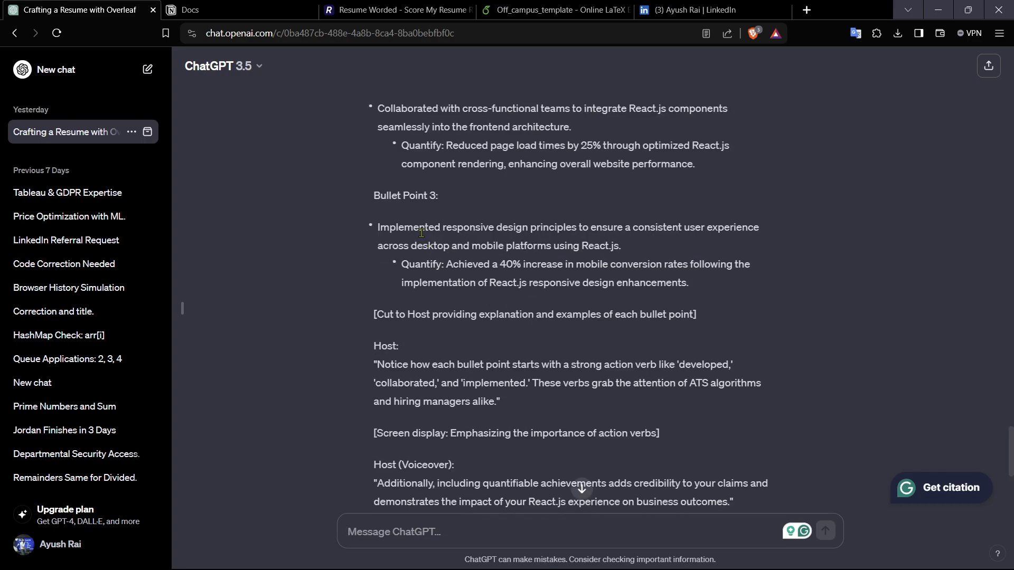
pyautogui.moveTo(379, 226); pyautogui.dragTo(663, 250)
pyautogui.hotkey('ctrl', 'c')
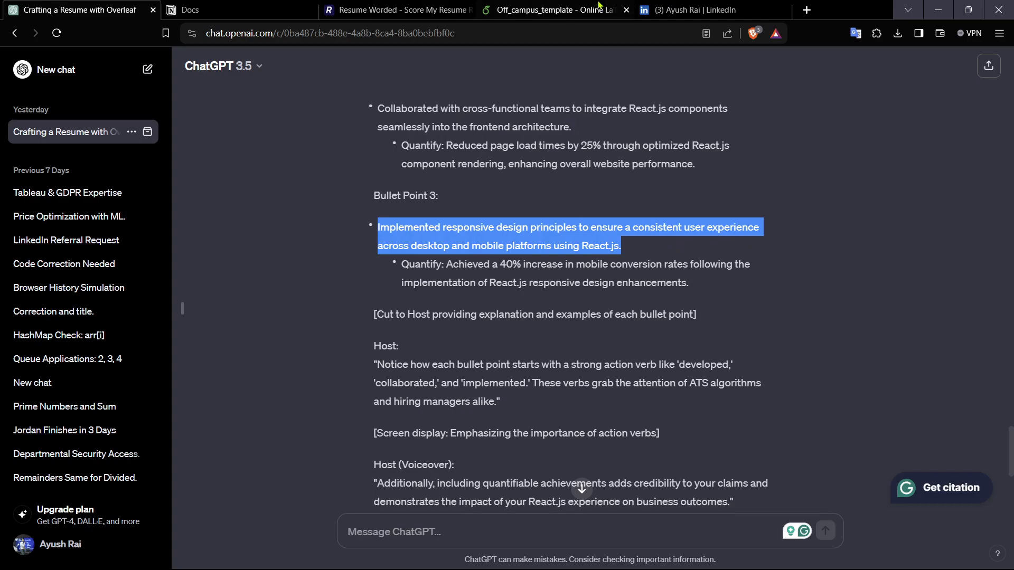
pyautogui.click(554, 9)
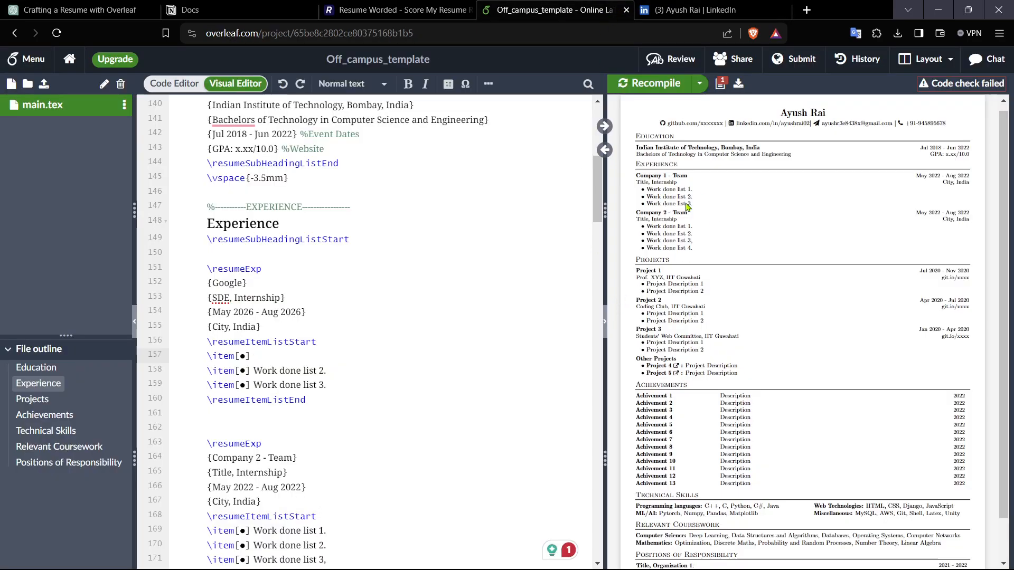
pyautogui.hotkey('ctrl', 'v')
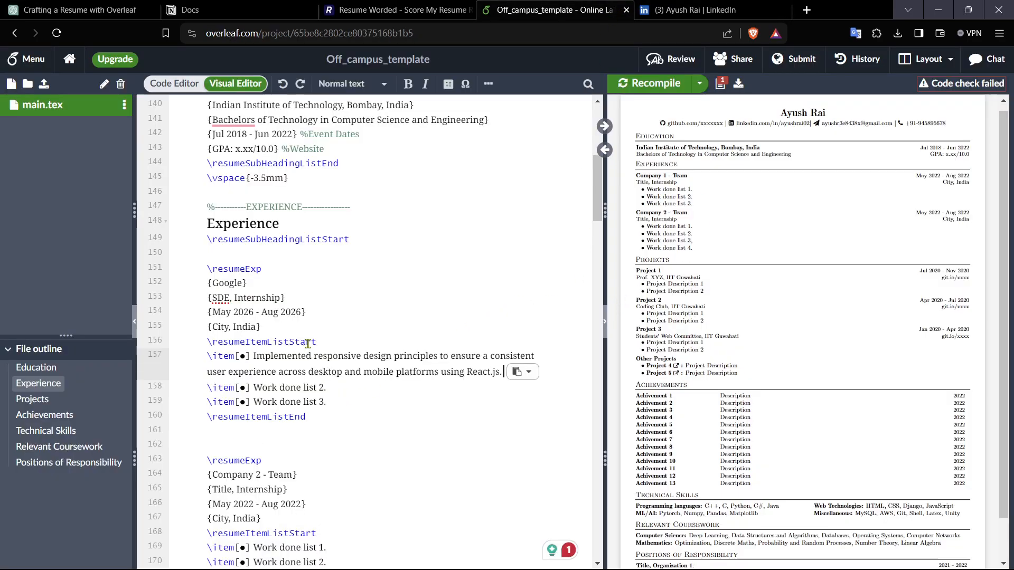
# Step: Copy ChatGPT's page-load-time quantified bullet over the second bullet of the Google experience entry
pyautogui.click(97, 4)
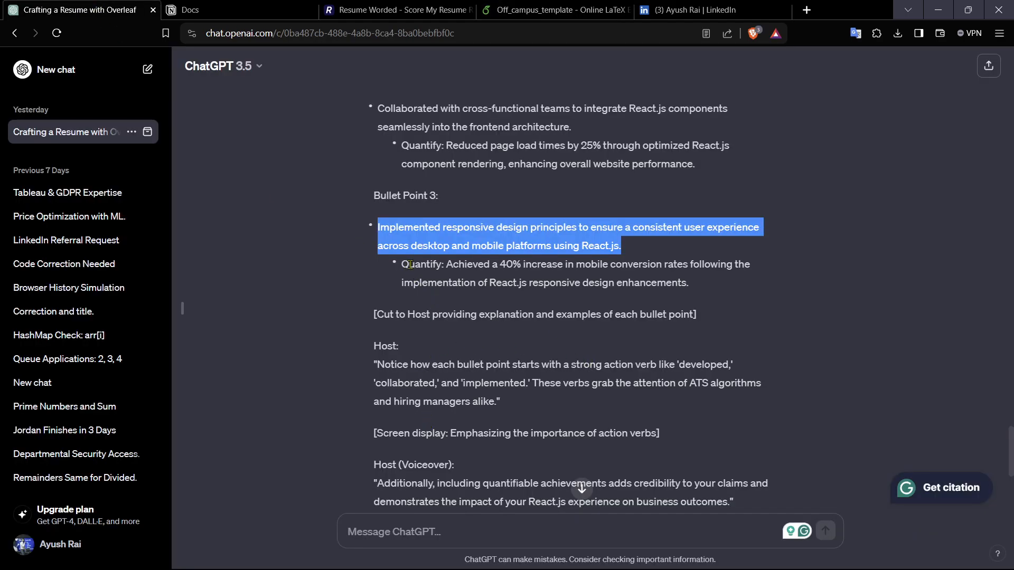
pyautogui.moveTo(447, 264); pyautogui.dragTo(733, 292)
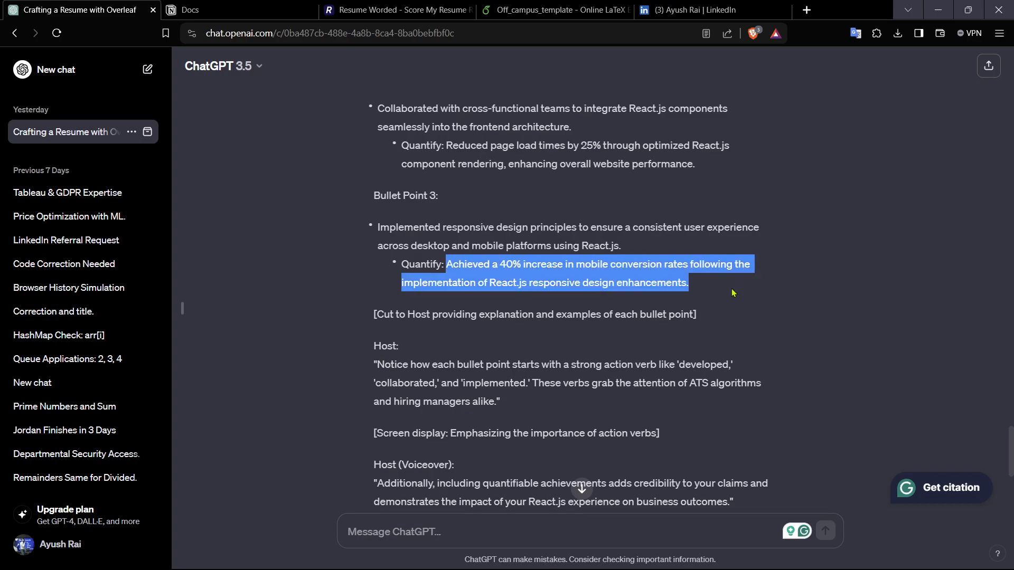
pyautogui.click(724, 290)
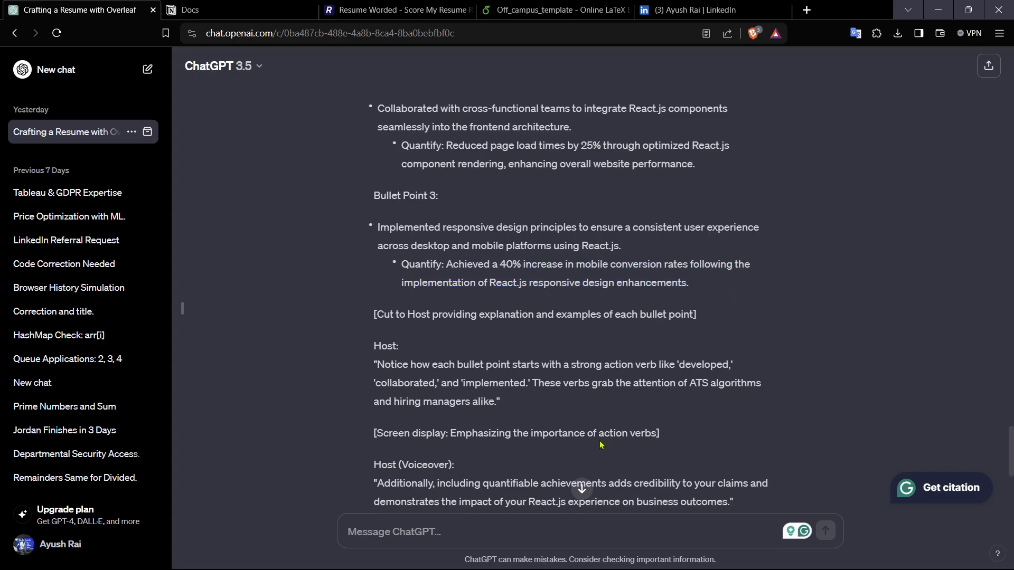
pyautogui.scroll(4, 539, 440)
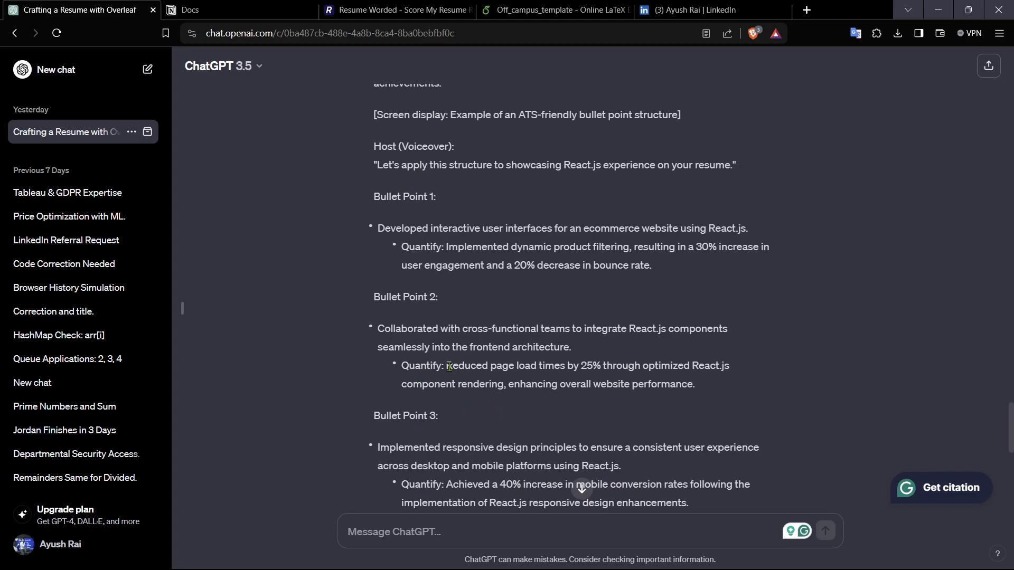
pyautogui.moveTo(448, 366); pyautogui.dragTo(695, 386)
pyautogui.hotkey('ctrl', 'c')
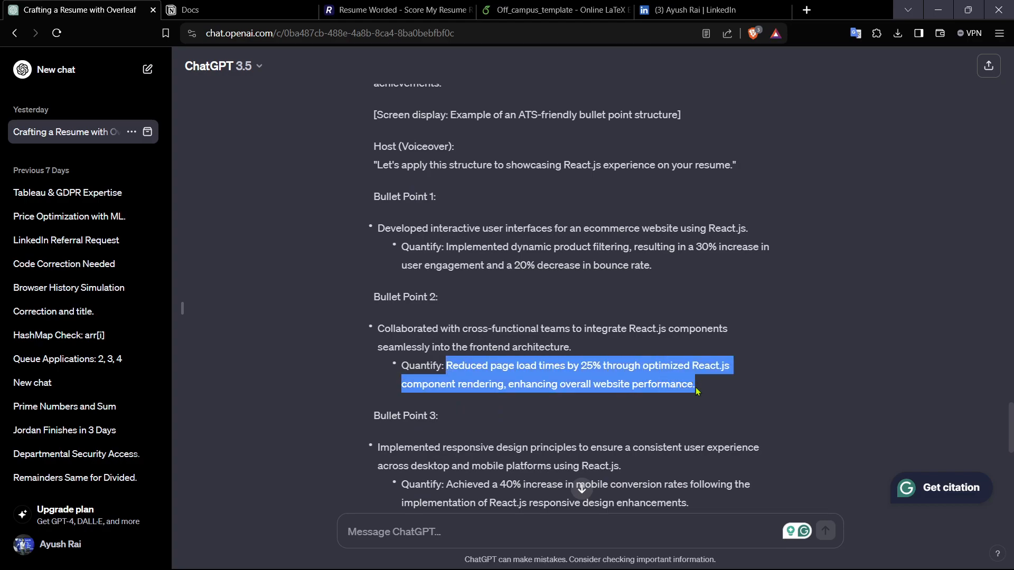
pyautogui.click(409, 5)
pyautogui.click(529, 14)
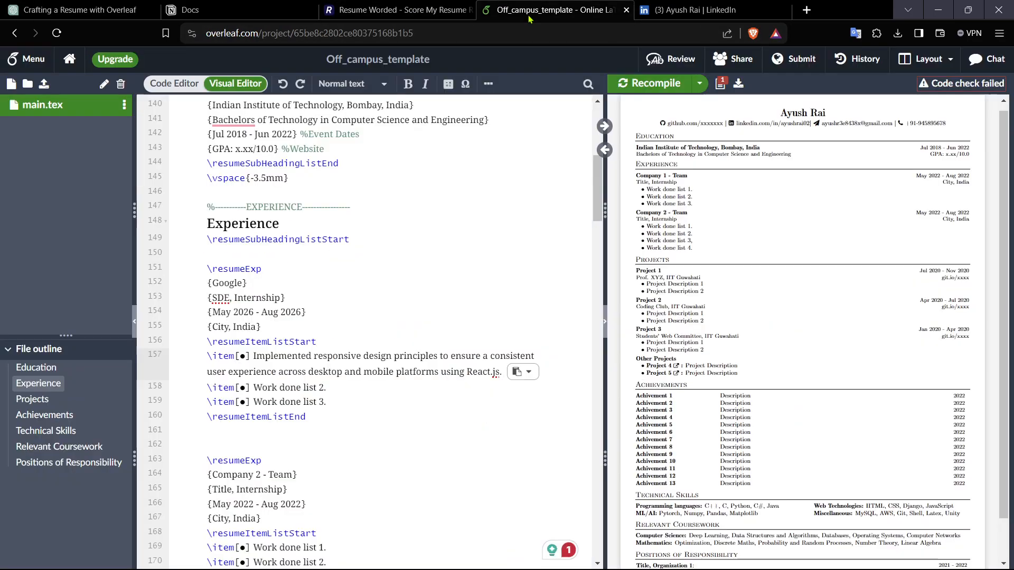
pyautogui.moveTo(334, 387); pyautogui.dragTo(255, 390)
pyautogui.hotkey('ctrl', 'v')
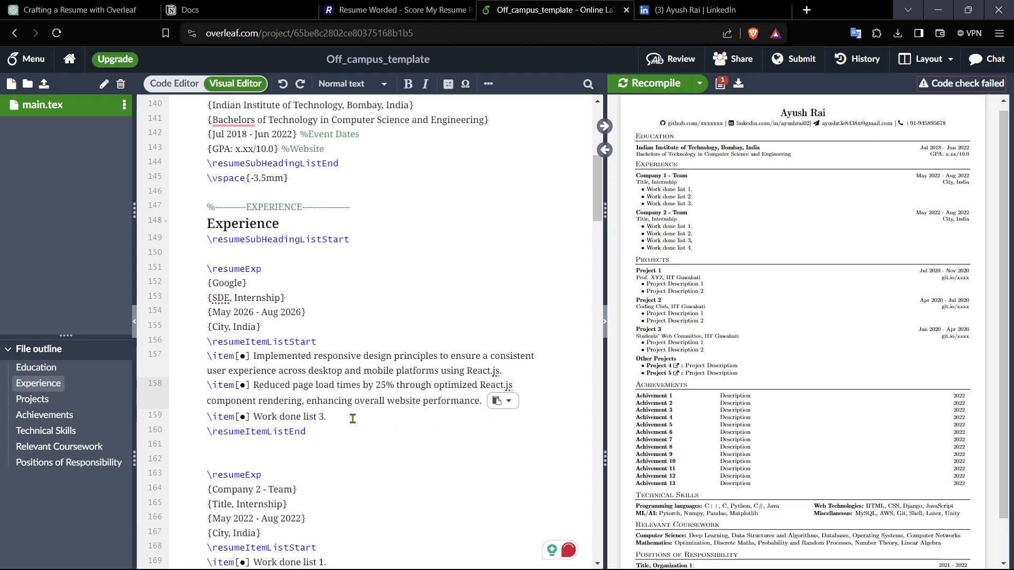
# Step: Copy ChatGPT's product-filtering quantified bullet over the third bullet of the Google experience entry
pyautogui.click(90, 10)
pyautogui.scroll(-4, 583, 484)
pyautogui.scroll(4, 591, 496)
pyautogui.moveTo(648, 271); pyautogui.dragTo(446, 247)
pyautogui.hotkey('ctrl', 'c')
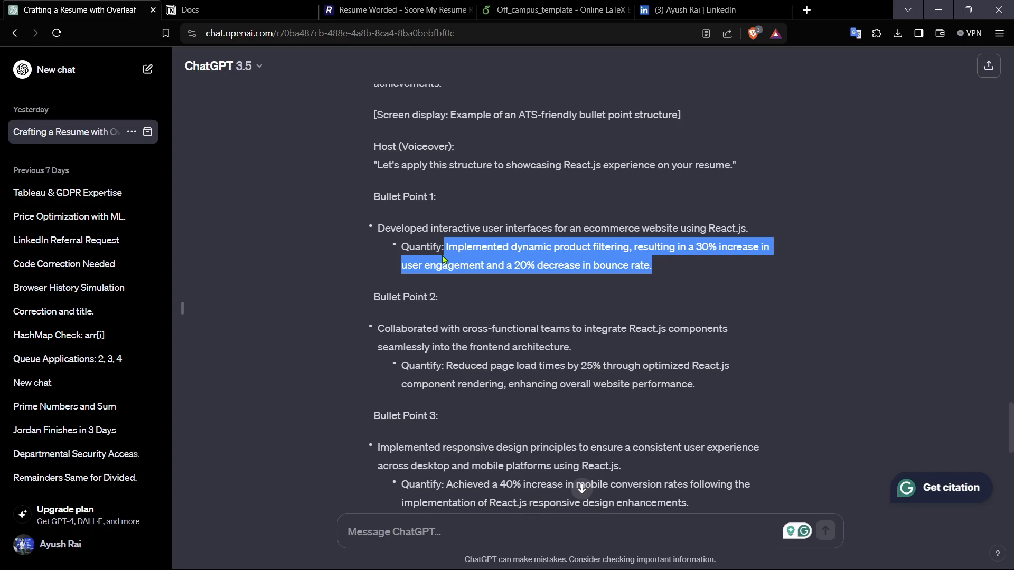
pyautogui.click(518, 8)
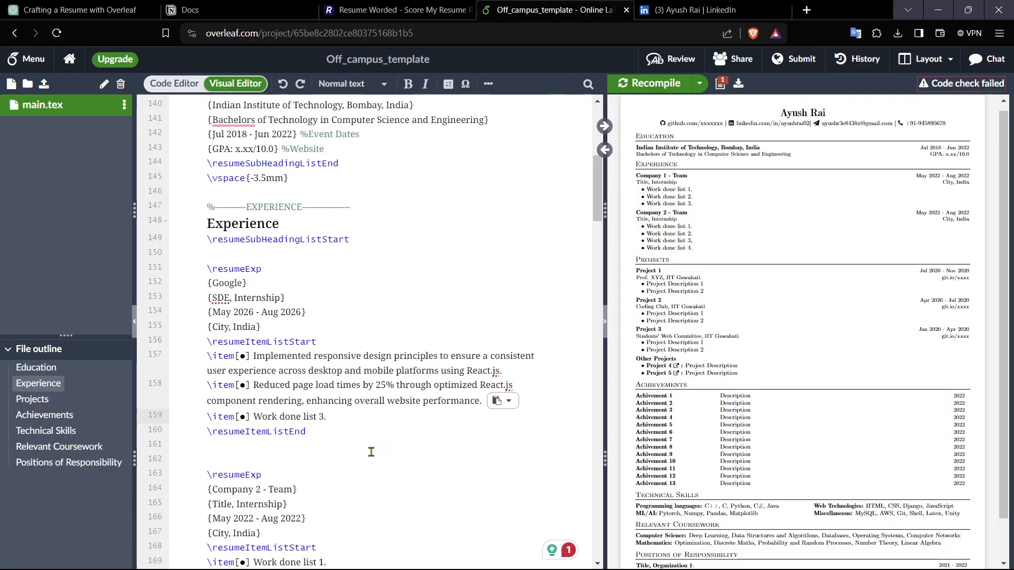
pyautogui.hotkey('shift', 'Left')
pyautogui.hotkey('shift', 'Left')
pyautogui.hotkey('shift', 'Left')
pyautogui.hotkey('shift', 'Left')
pyautogui.hotkey('shift', 'Left')
pyautogui.hotkey('shift', 'Left')
pyautogui.hotkey('shift', 'Left')
pyautogui.hotkey('shift', 'Left')
pyautogui.hotkey('shift', 'Left')
pyautogui.hotkey('shift', 'Left')
pyautogui.hotkey('shift', 'Left')
pyautogui.hotkey('shift', 'Left')
pyautogui.hotkey('shift', 'Left')
pyautogui.hotkey('shift', 'Left')
pyautogui.hotkey('shift', 'Left')
pyautogui.hotkey('shift', 'Left')
pyautogui.hotkey('shift', 'Left')
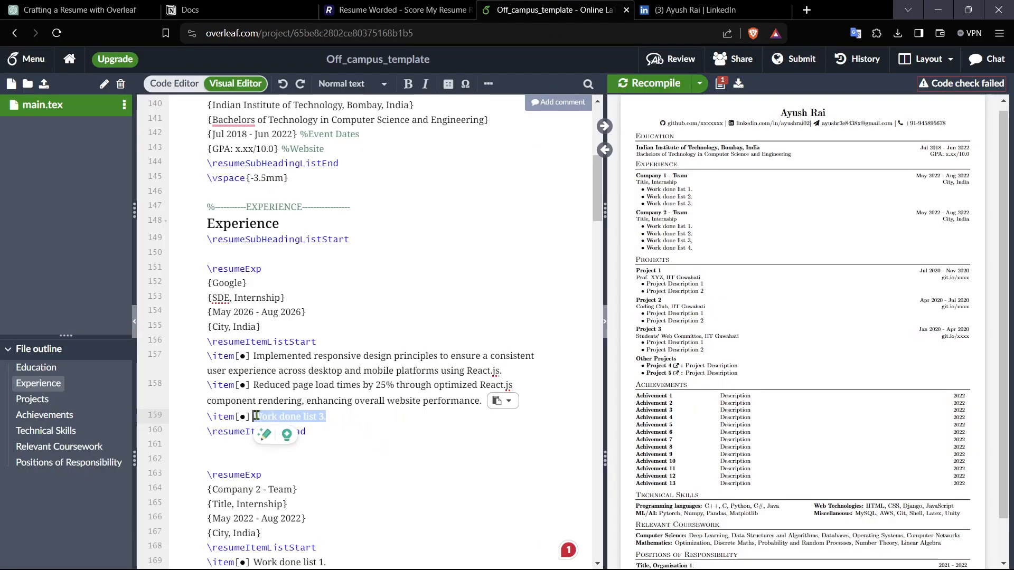
pyautogui.hotkey('ctrl', 'v')
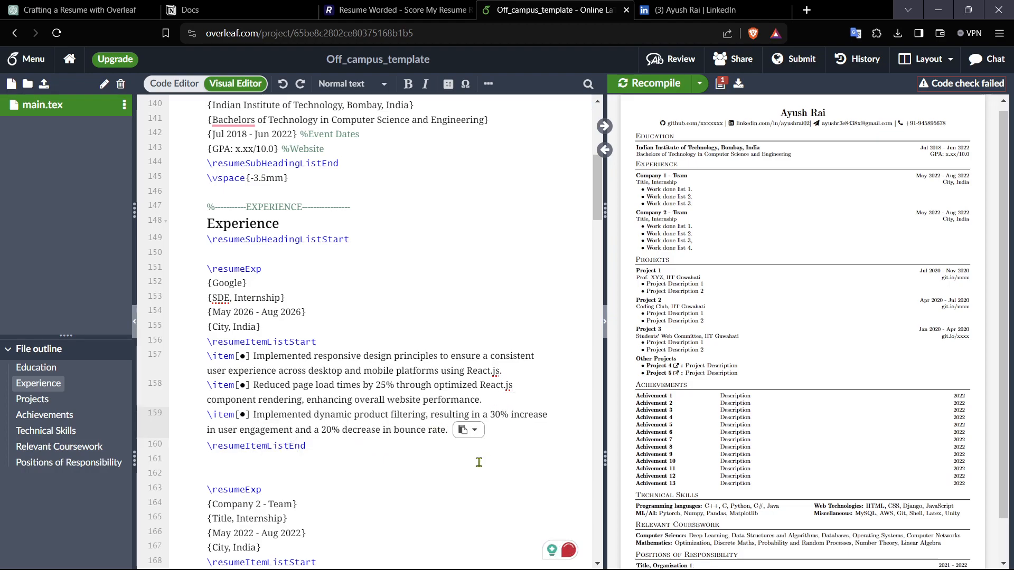
# Step: Delete the entire Company 2 experience entry and recompile the document
pyautogui.scroll(-4, 442, 391)
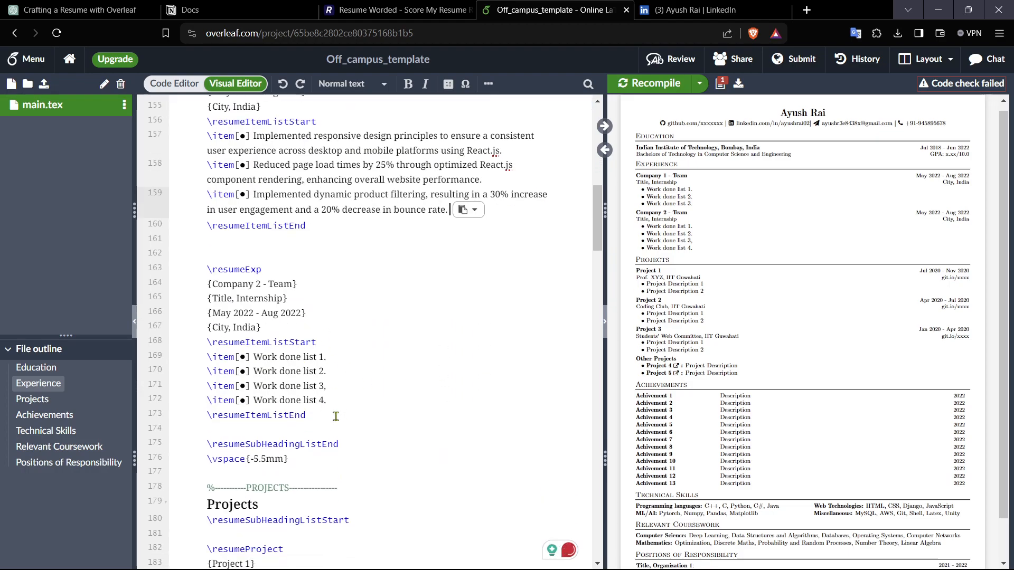
pyautogui.moveTo(317, 426); pyautogui.dragTo(184, 256)
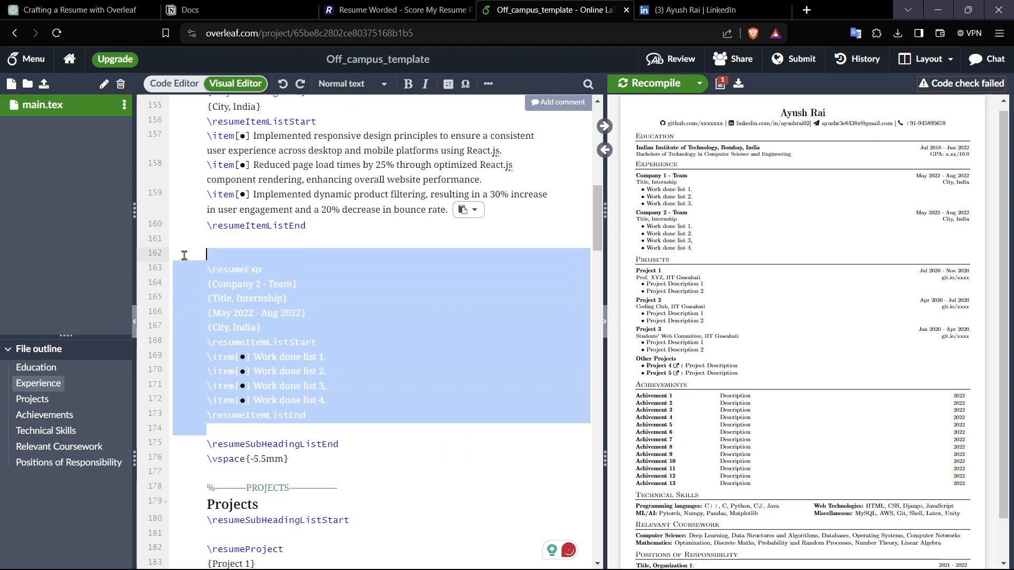
pyautogui.click(360, 410)
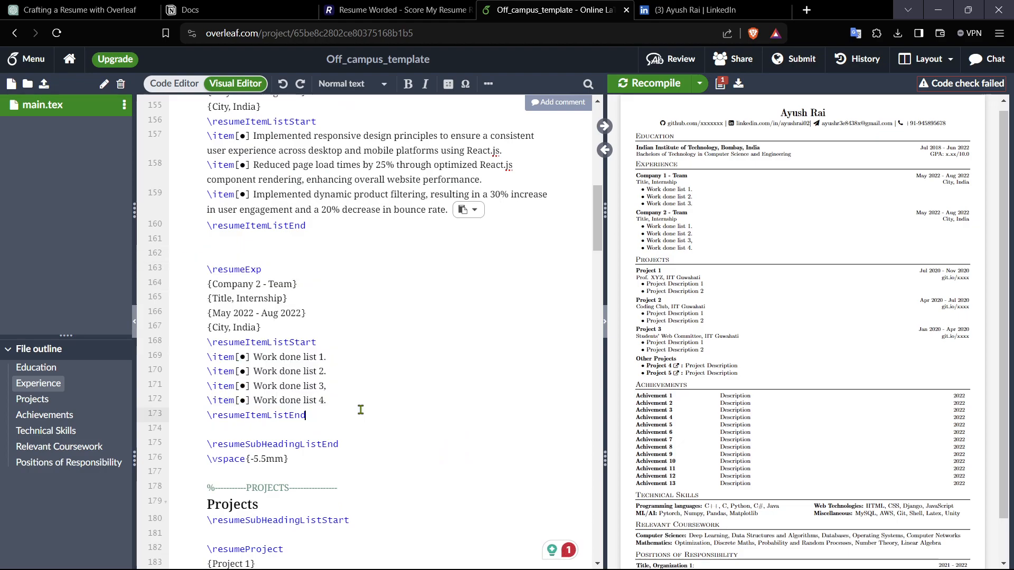
pyautogui.moveTo(200, 271); pyautogui.dragTo(333, 417)
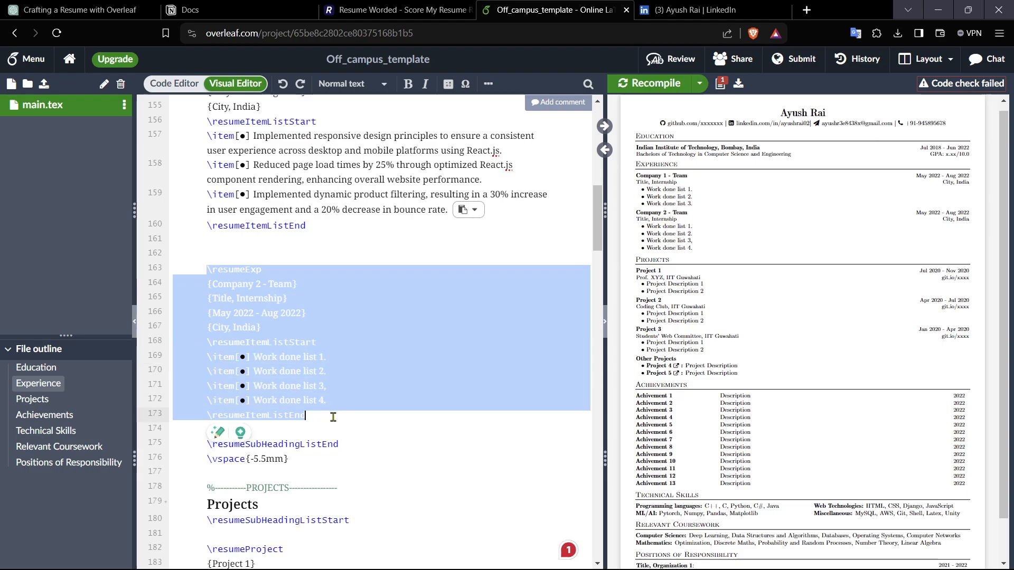
pyautogui.press('Delete')
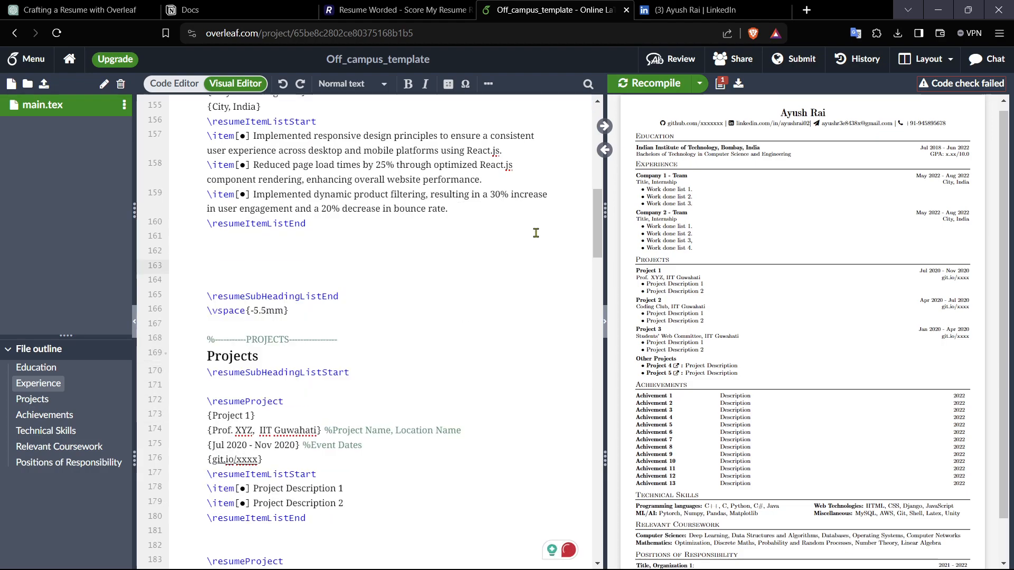
pyautogui.click(637, 87)
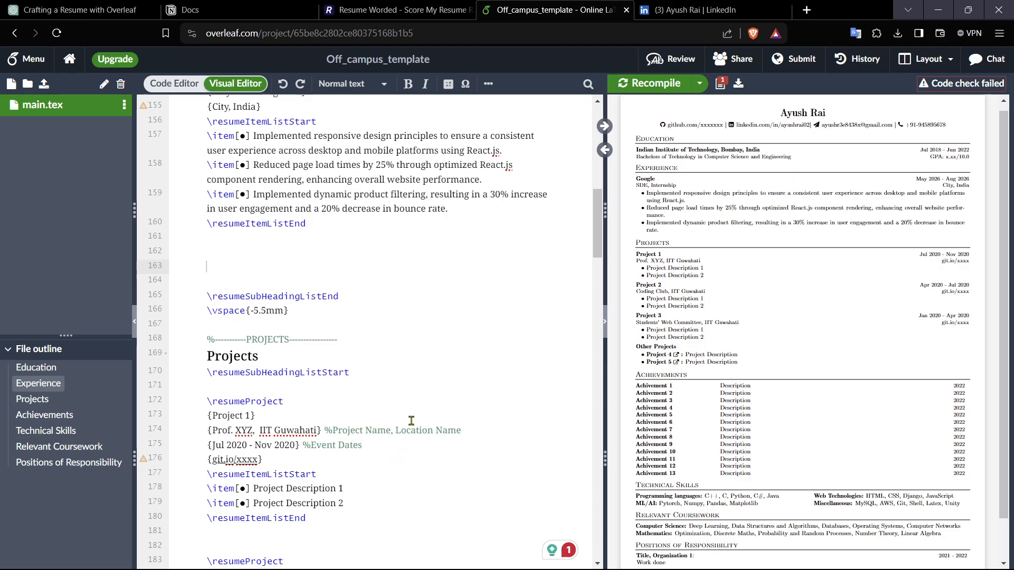
# Step: Remove the leftover blank lines between the experience list and its closing command
pyautogui.scroll(-2, 330, 441)
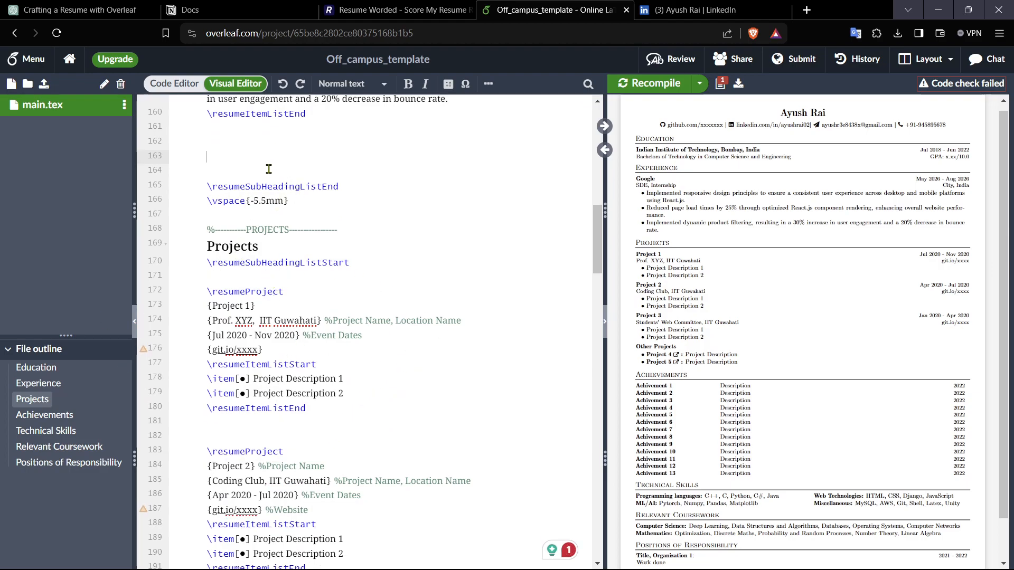
pyautogui.press('Delete')
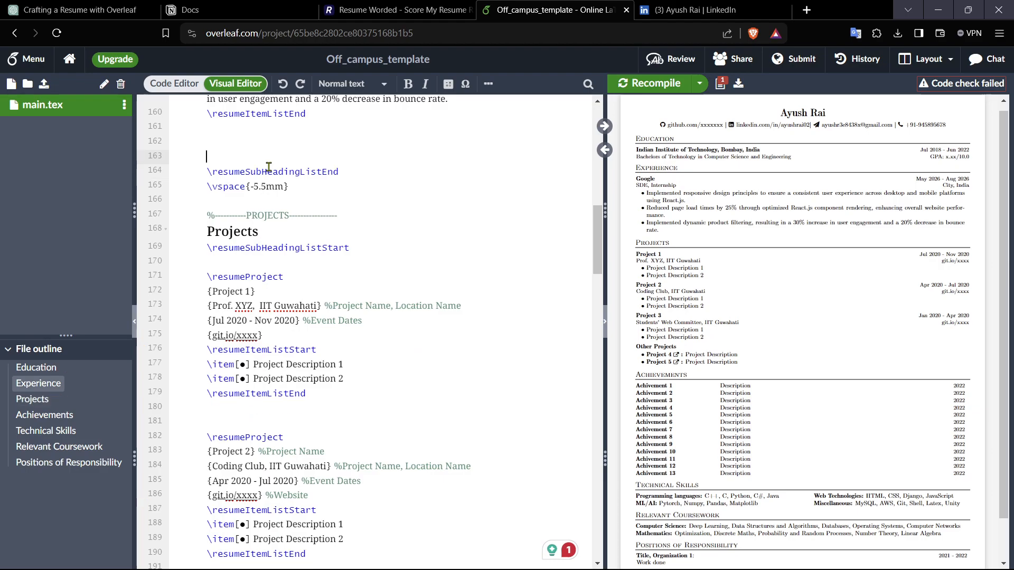
pyautogui.press('BackSpace')
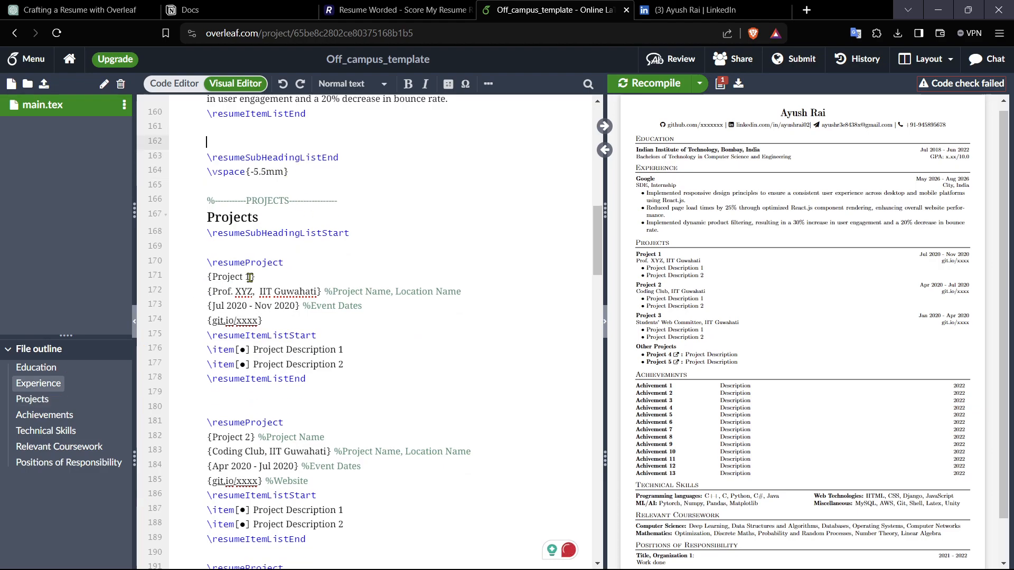
# Step: Rename the first project to Ecommerce website
pyautogui.moveTo(250, 276); pyautogui.dragTo(212, 277)
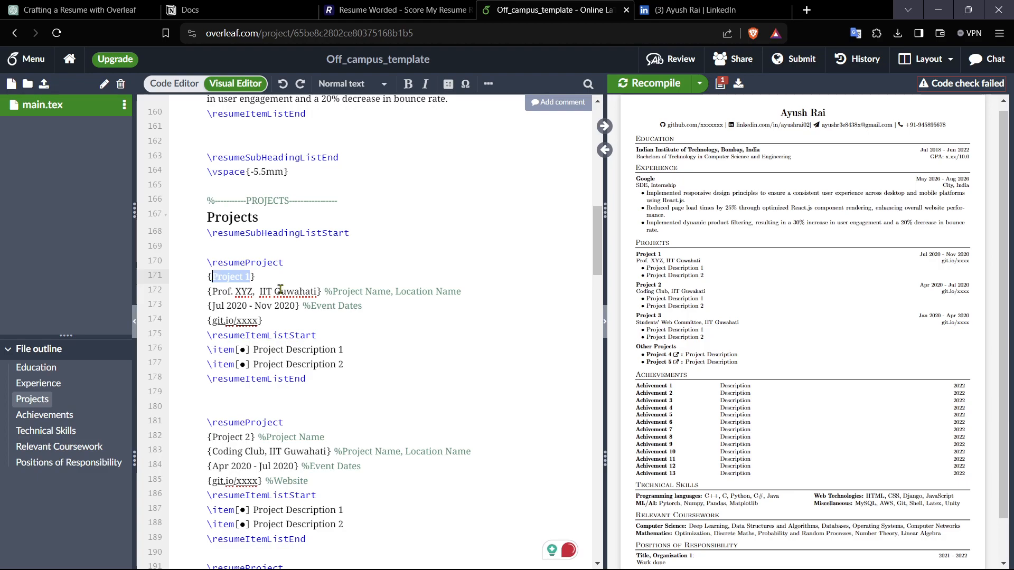
pyautogui.write('Ecommer')
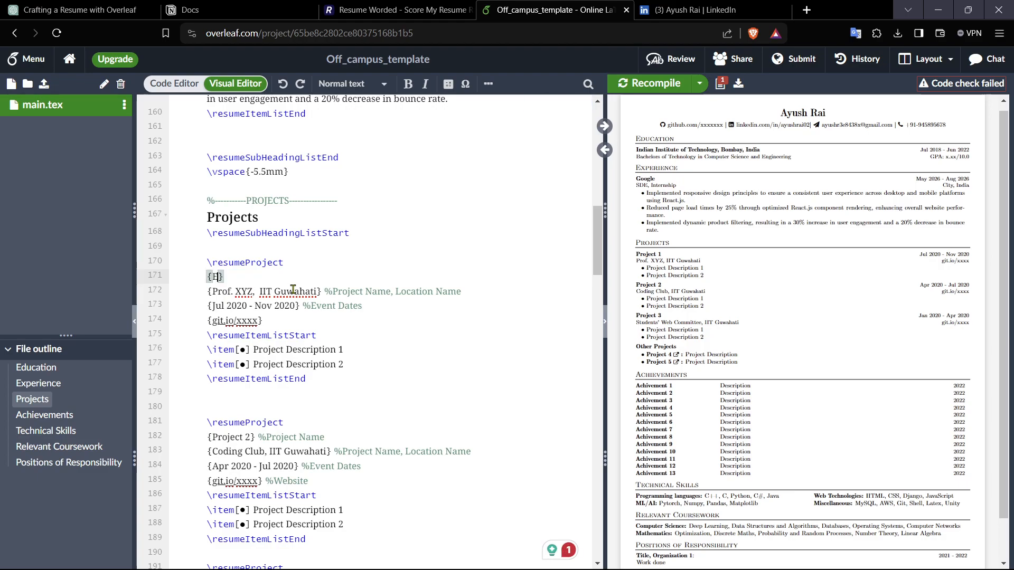
pyautogui.write('ce website')
# Step: Set the first project's organization and location to Personal project, London
pyautogui.moveTo(253, 288); pyautogui.dragTo(217, 291)
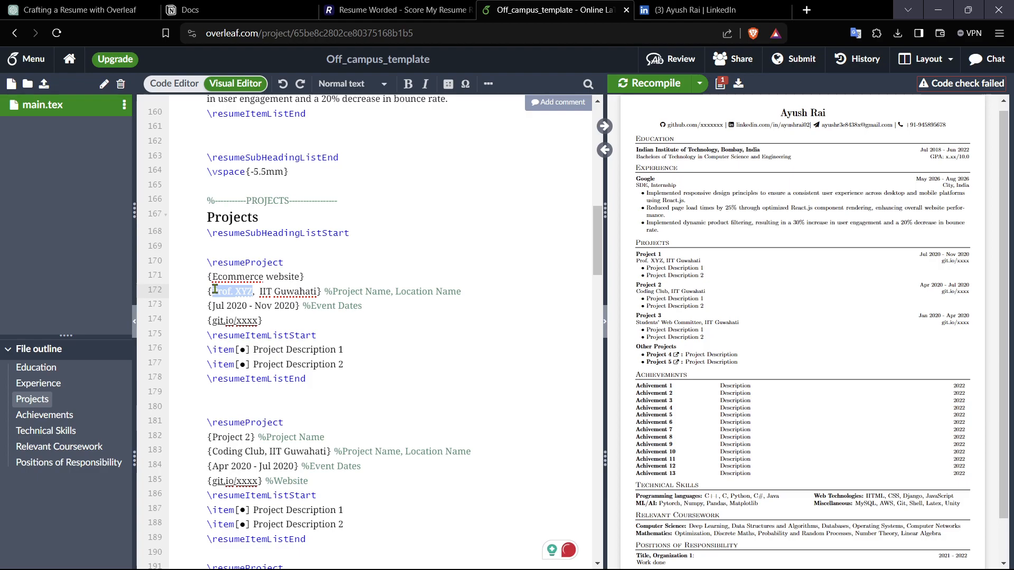
pyautogui.moveTo(215, 290); pyautogui.dragTo(213, 289)
pyautogui.moveTo(316, 293); pyautogui.dragTo(214, 294)
pyautogui.click(275, 296)
pyautogui.write('Personal')
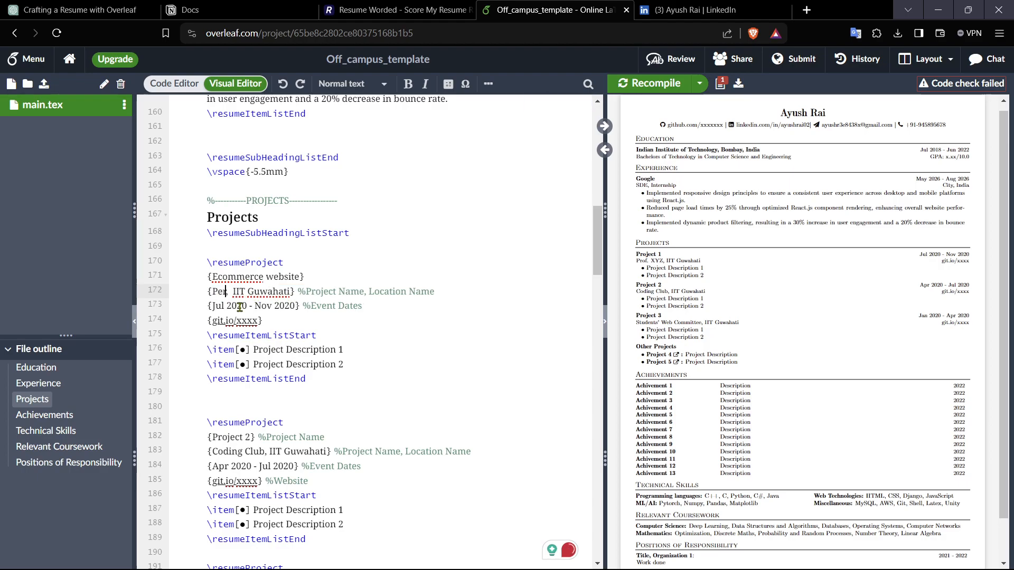
pyautogui.write(' project')
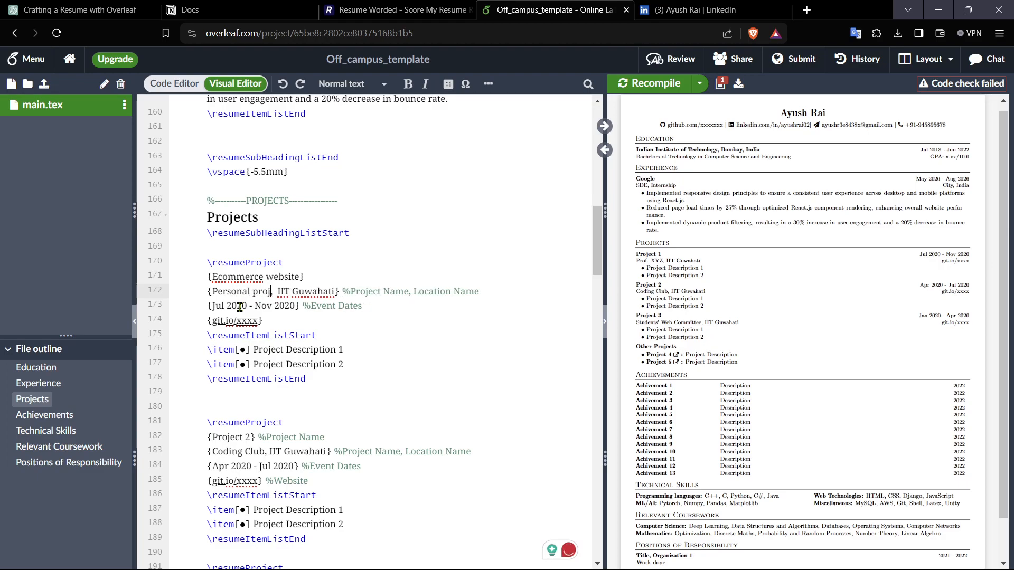
pyautogui.moveTo(344, 294); pyautogui.dragTo(289, 293)
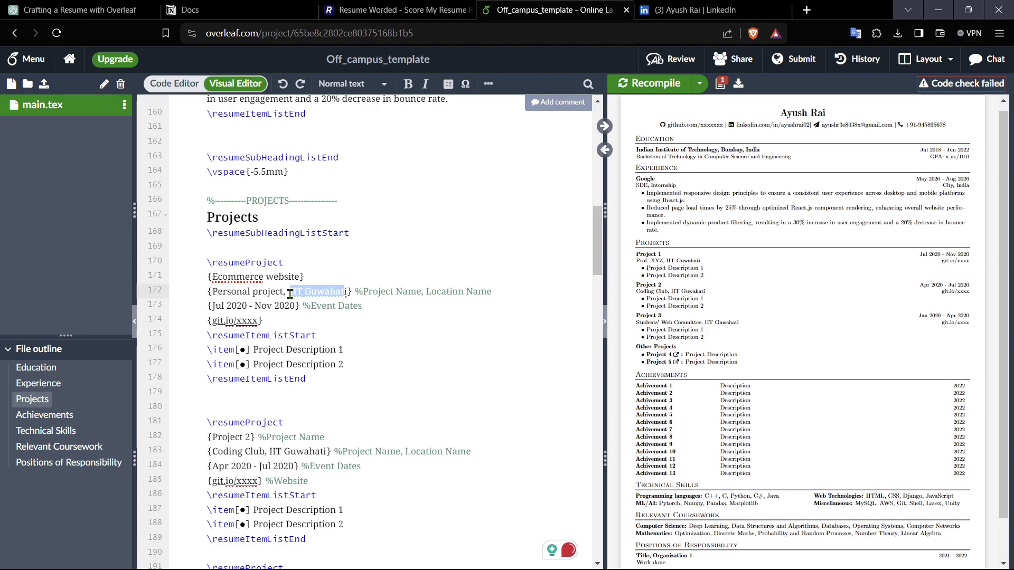
pyautogui.write('London')
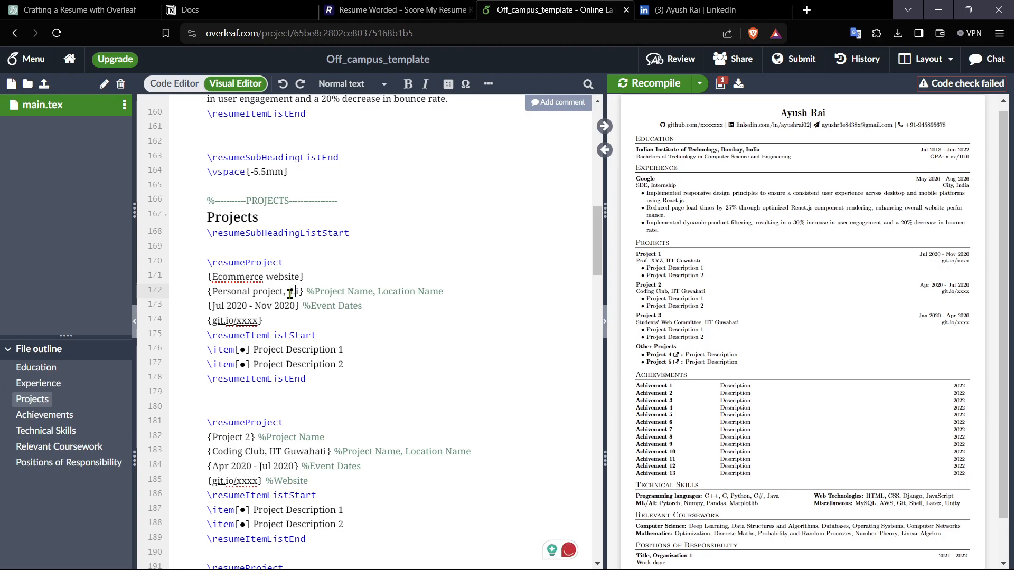
# Step: Set the first project's dates to Jul 2029 - Nov 2029
pyautogui.click(323, 316)
pyautogui.click(253, 308)
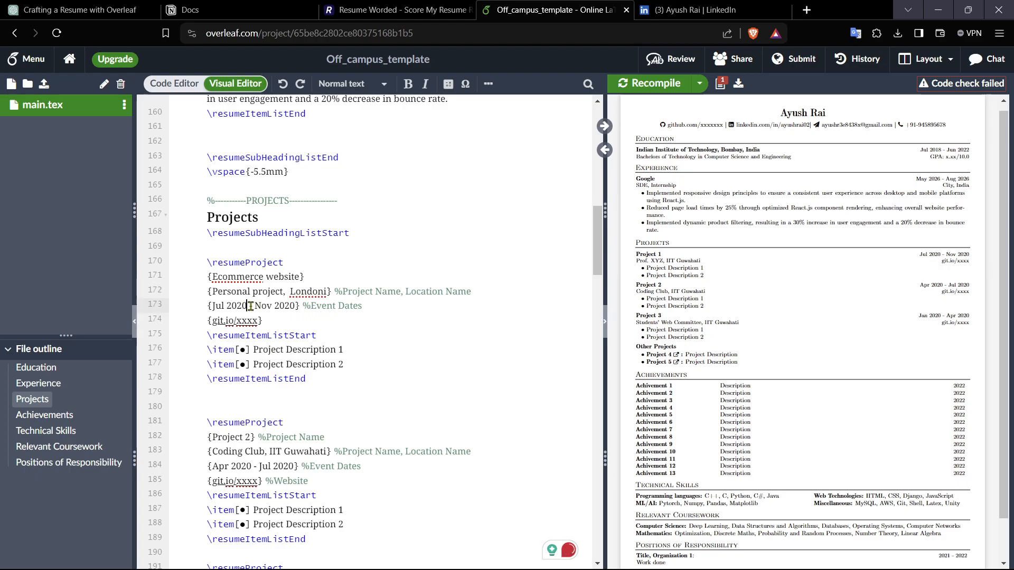
pyautogui.press('BackSpace')
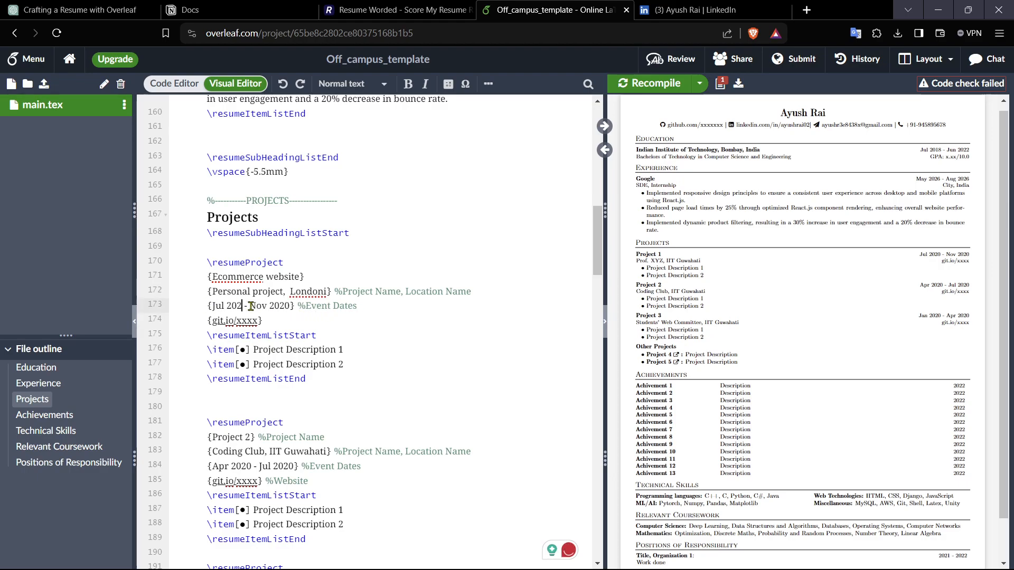
pyautogui.write('9')
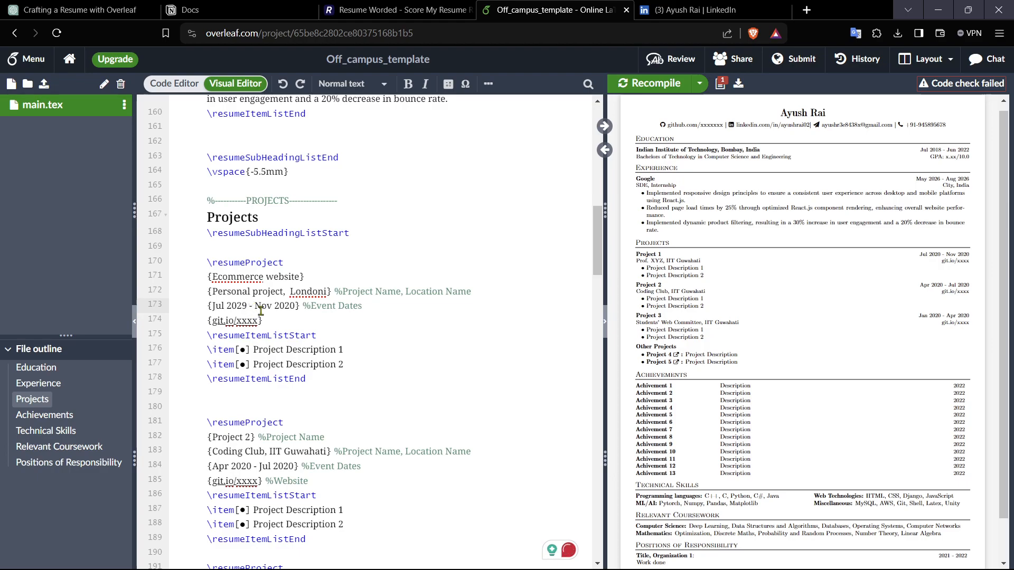
pyautogui.click(296, 306)
pyautogui.press('BackSpace')
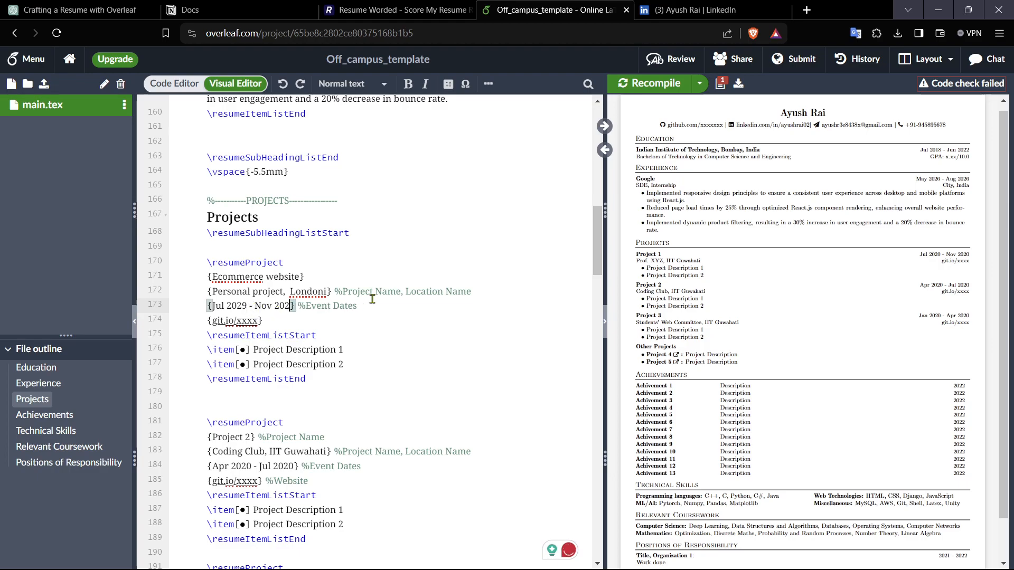
pyautogui.write('9')
pyautogui.click(380, 307)
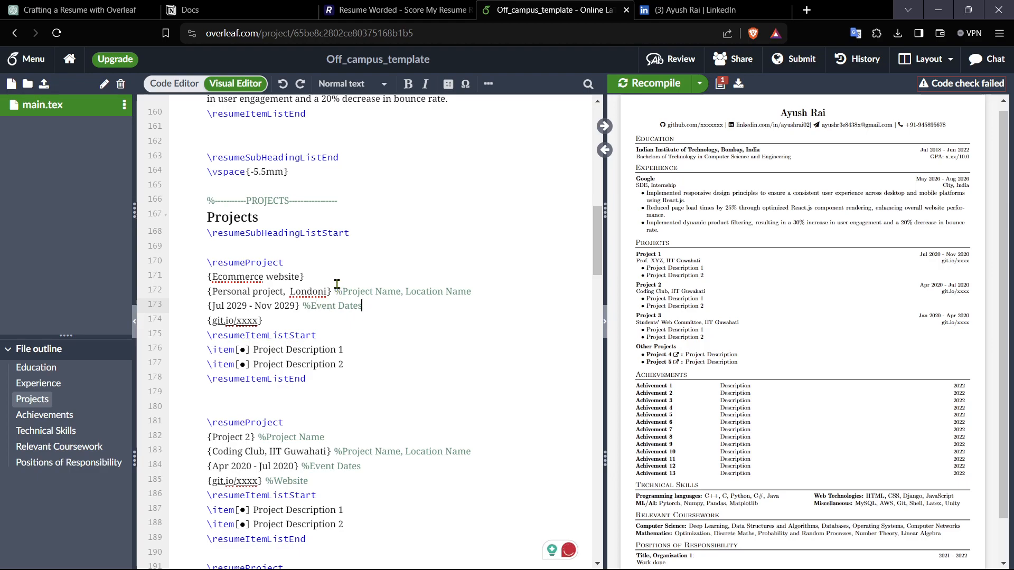
# Step: Set the first project's link URL to the user's GitHub profile address, copied from a new GitHub tab
pyautogui.click(253, 323)
pyautogui.click(363, 369)
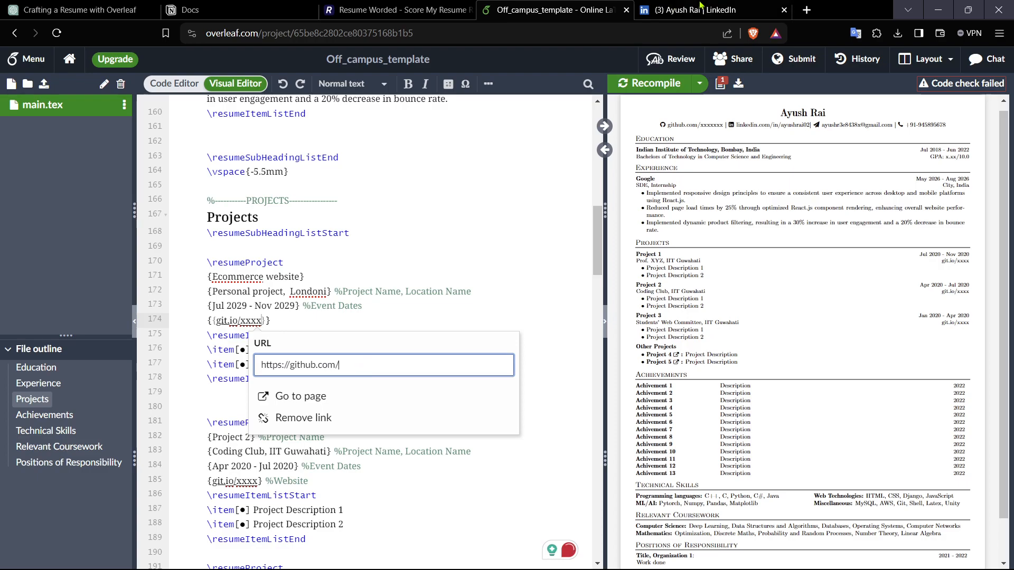
pyautogui.click(805, 9)
pyautogui.write('gi')
pyautogui.press('Return')
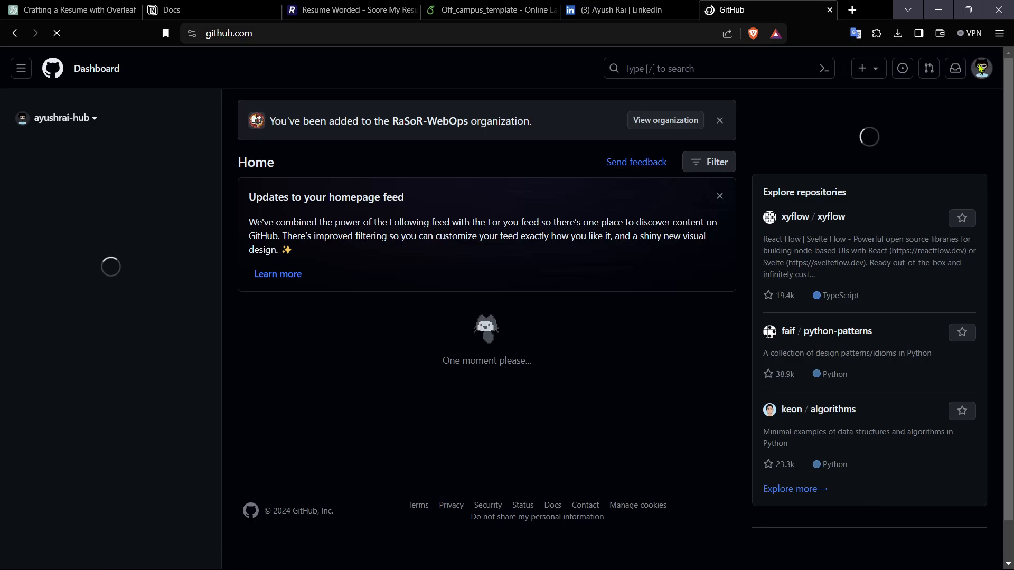
pyautogui.click(987, 68)
pyautogui.click(869, 133)
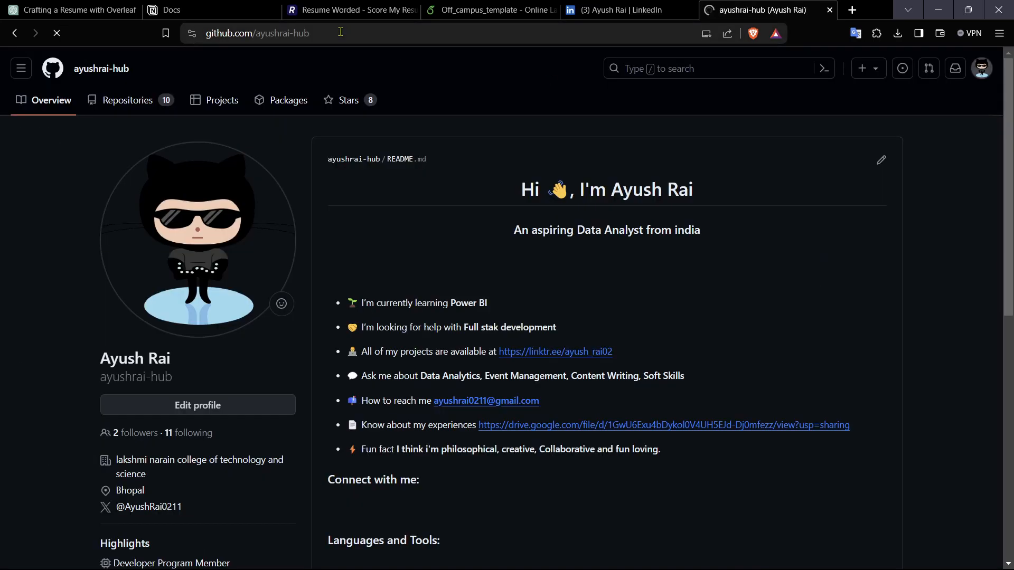
pyautogui.click(346, 31)
pyautogui.hotkey('ctrl', 'c')
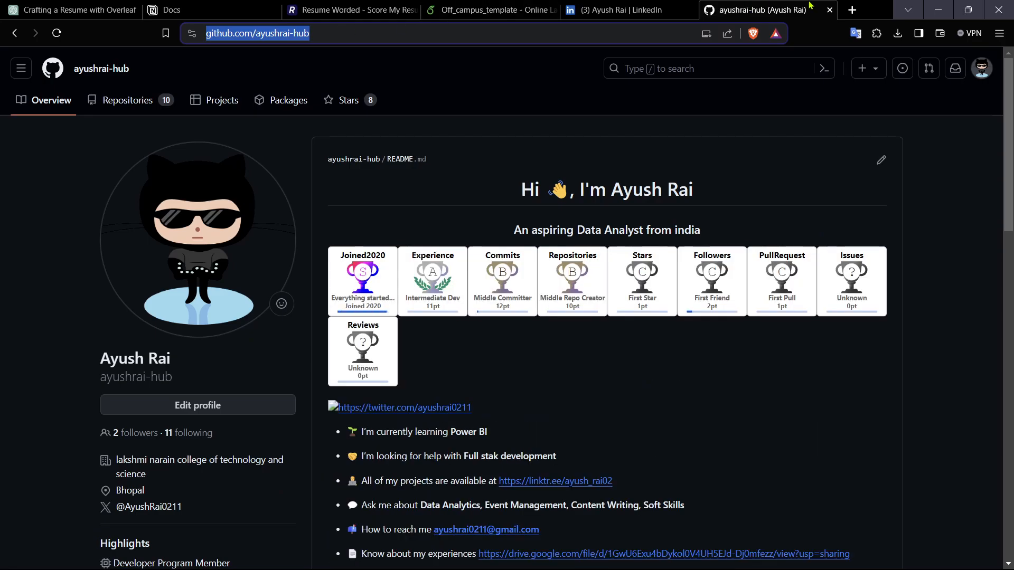
pyautogui.click(830, 9)
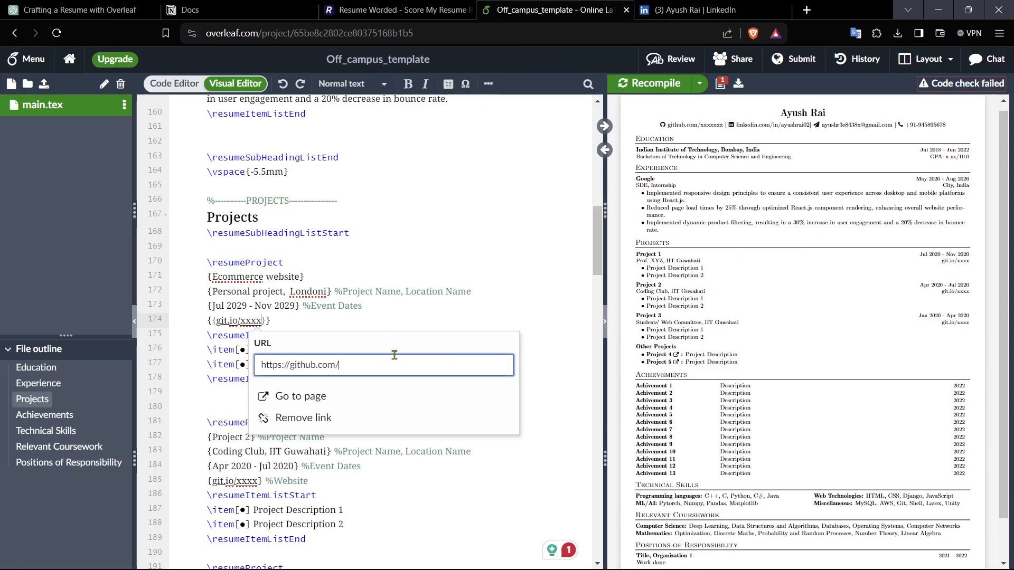
pyautogui.tripleClick(387, 368)
pyautogui.hotkey('ctrl', 'v')
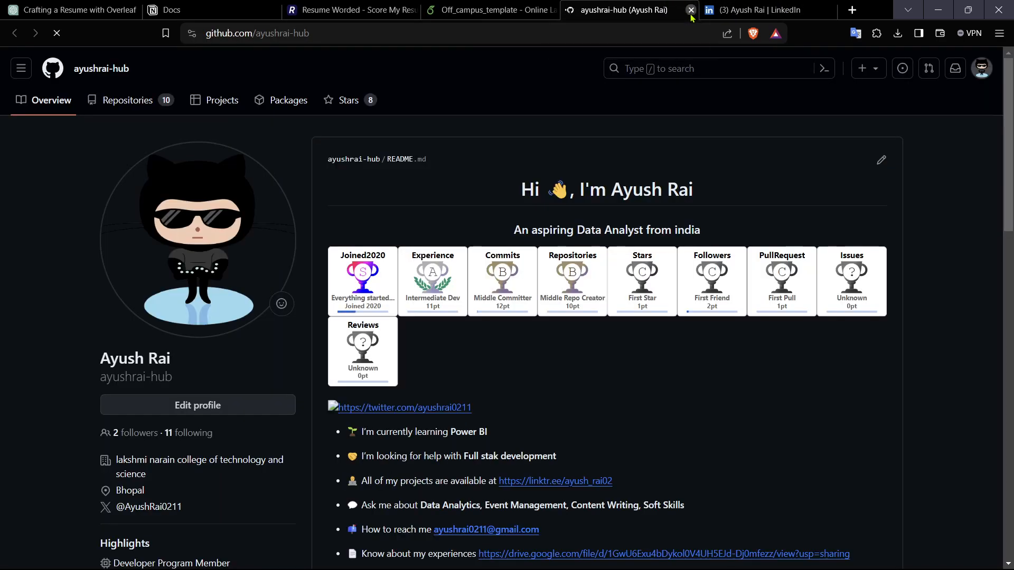
pyautogui.click(691, 9)
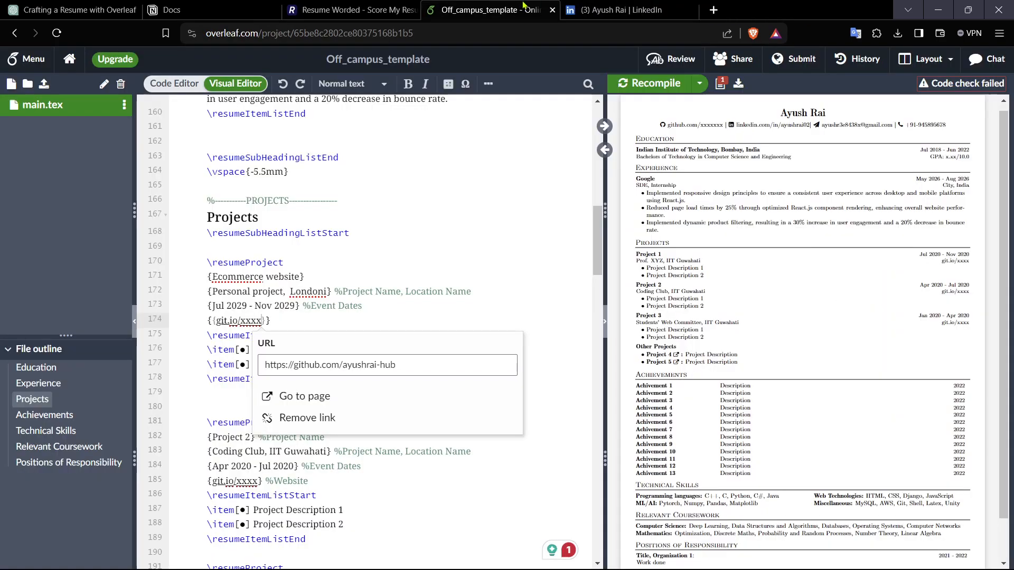
# Step: Replace the first project's link text with the GitHub profile URL and recompile
pyautogui.click(484, 309)
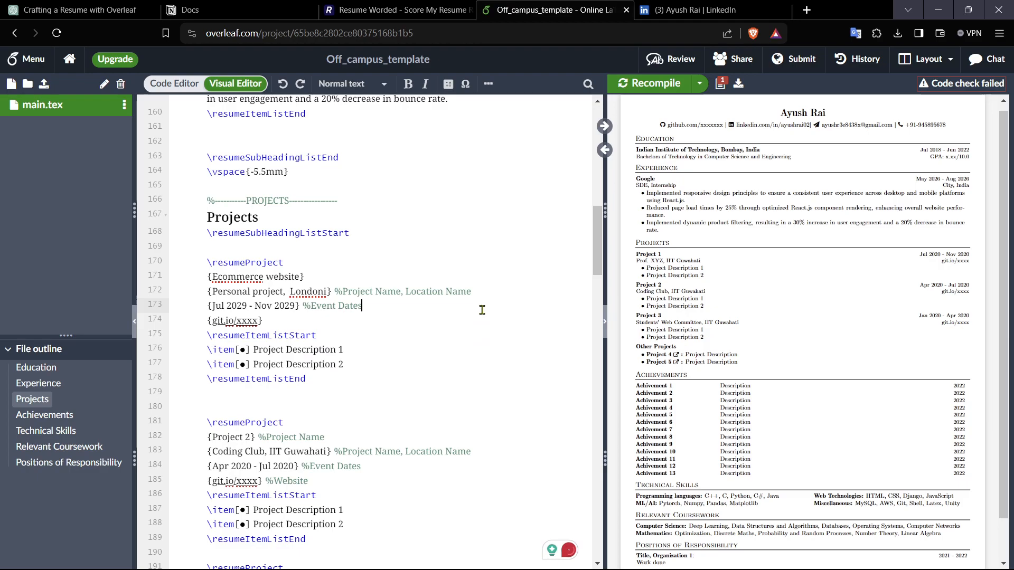
pyautogui.click(255, 323)
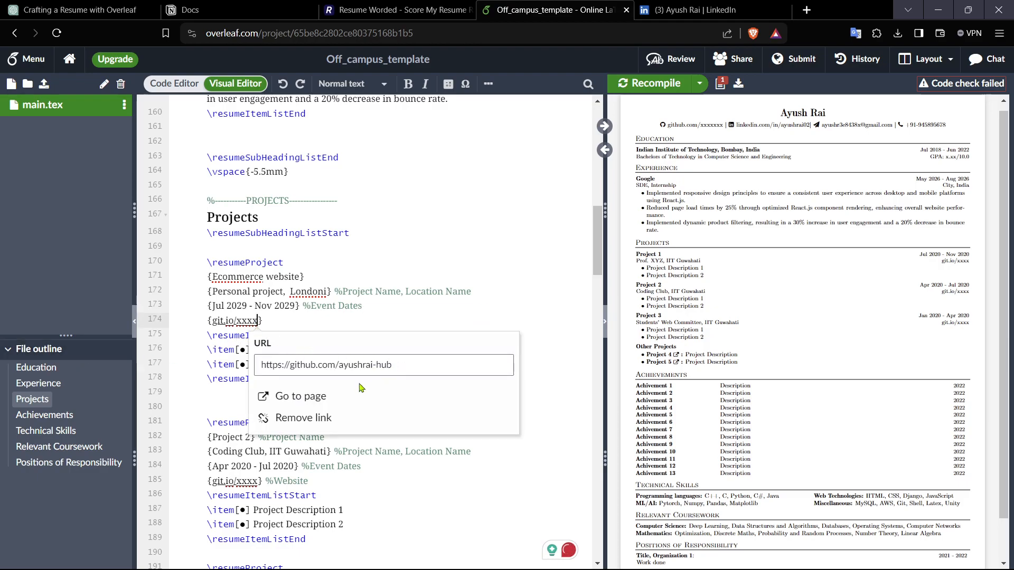
pyautogui.press('BackSpace')
pyautogui.press('BackSpace')
pyautogui.press('BackSpace')
pyautogui.press('BackSpace')
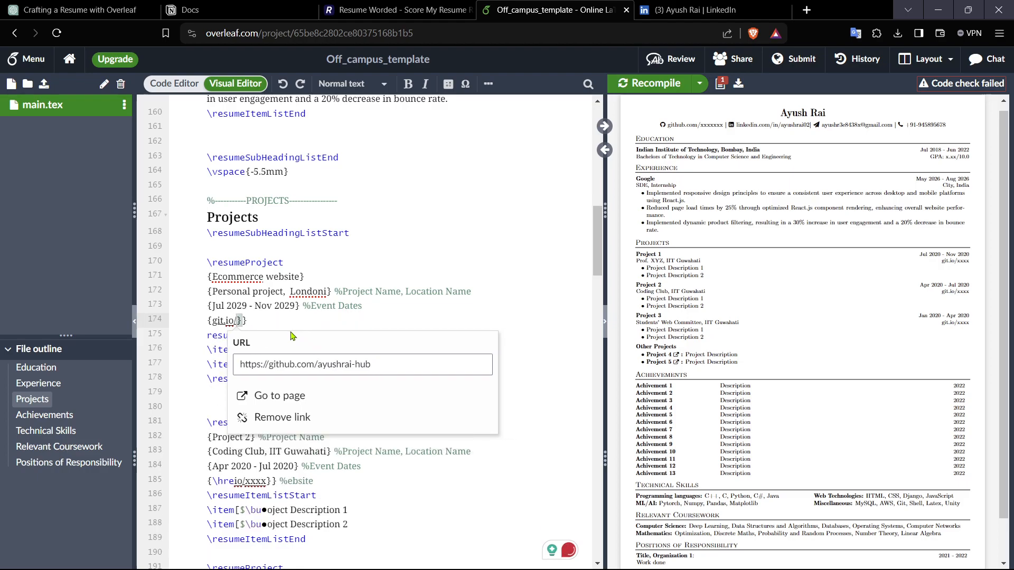
pyautogui.press('BackSpace')
pyautogui.press('BackSpace')
pyautogui.press('BackSpace')
pyautogui.press('BackSpace')
pyautogui.press('BackSpace')
pyautogui.press('BackSpace')
pyautogui.press('BackSpace')
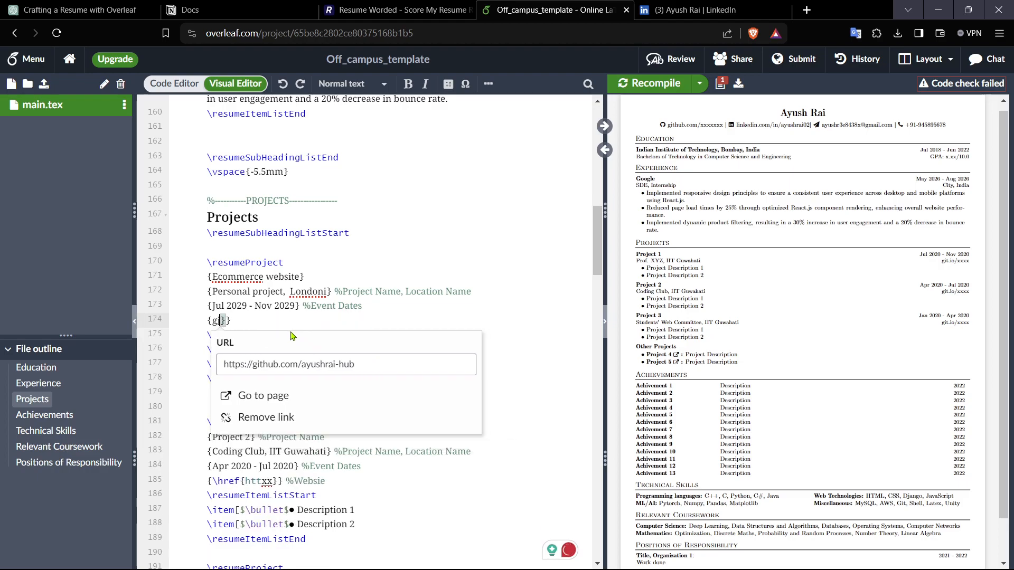
pyautogui.click(351, 364)
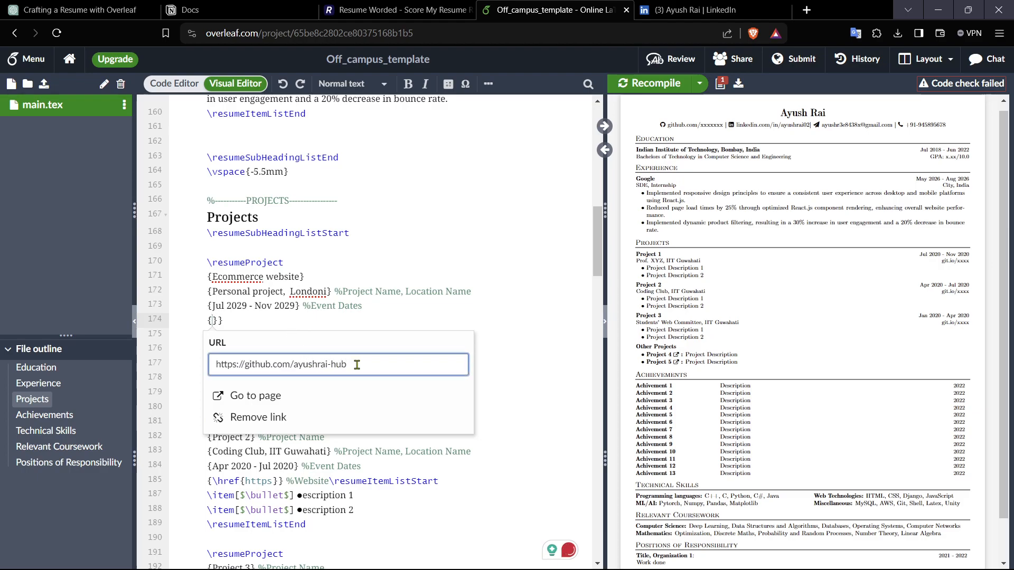
pyautogui.moveTo(365, 366); pyautogui.dragTo(175, 362)
pyautogui.hotkey('ctrl', 'c')
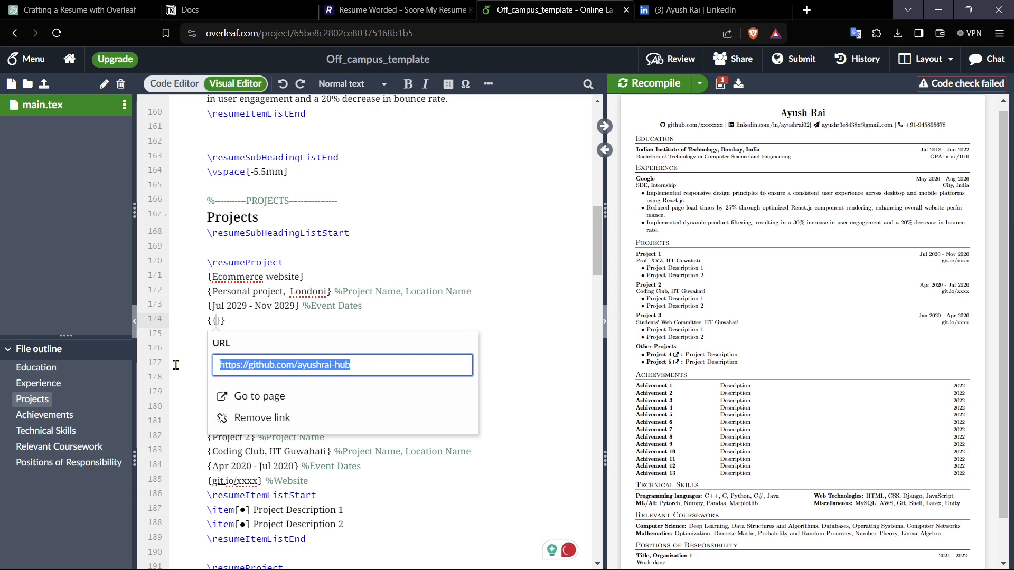
pyautogui.click(263, 330)
pyautogui.click(223, 321)
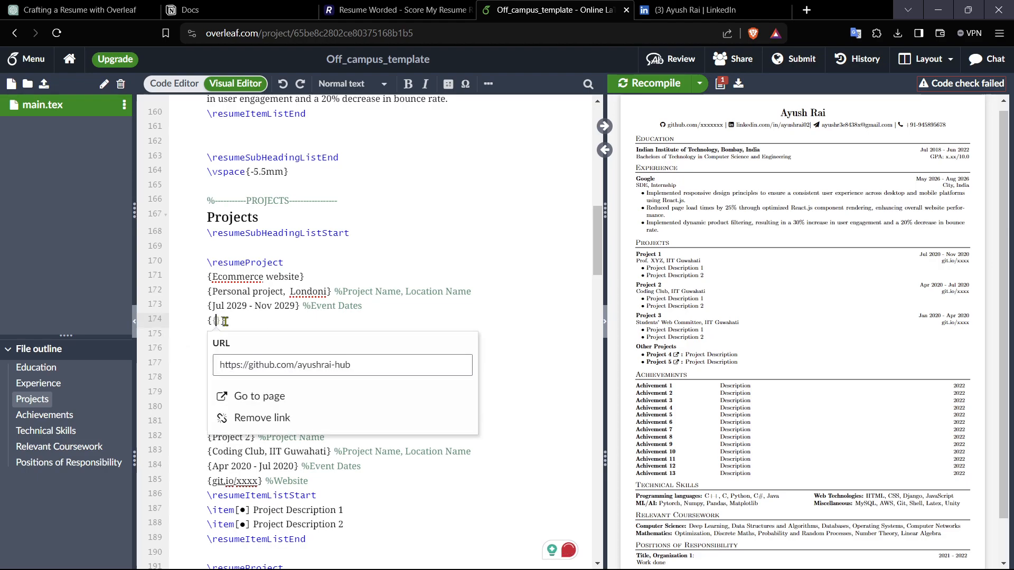
pyautogui.hotkey('ctrl', 'v')
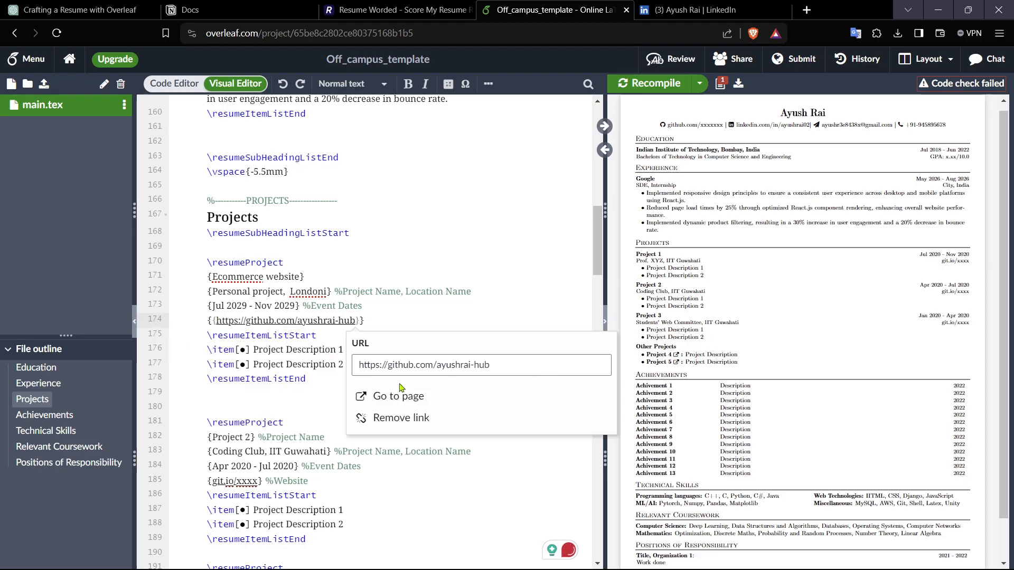
pyautogui.click(412, 321)
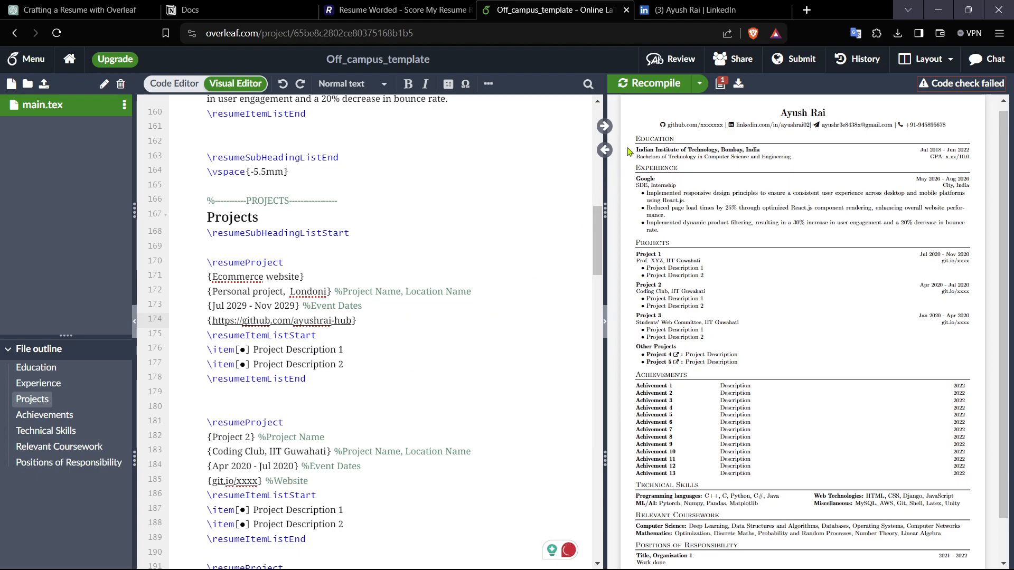
pyautogui.click(649, 85)
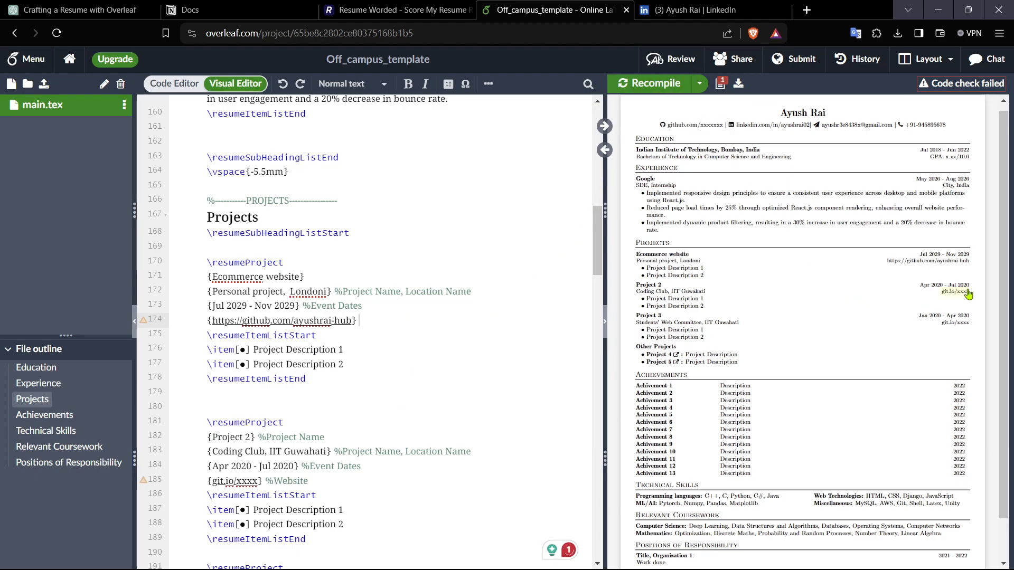
# Step: Change the first project's link text to Github and recompile, checking the link from the preview
pyautogui.click(345, 320)
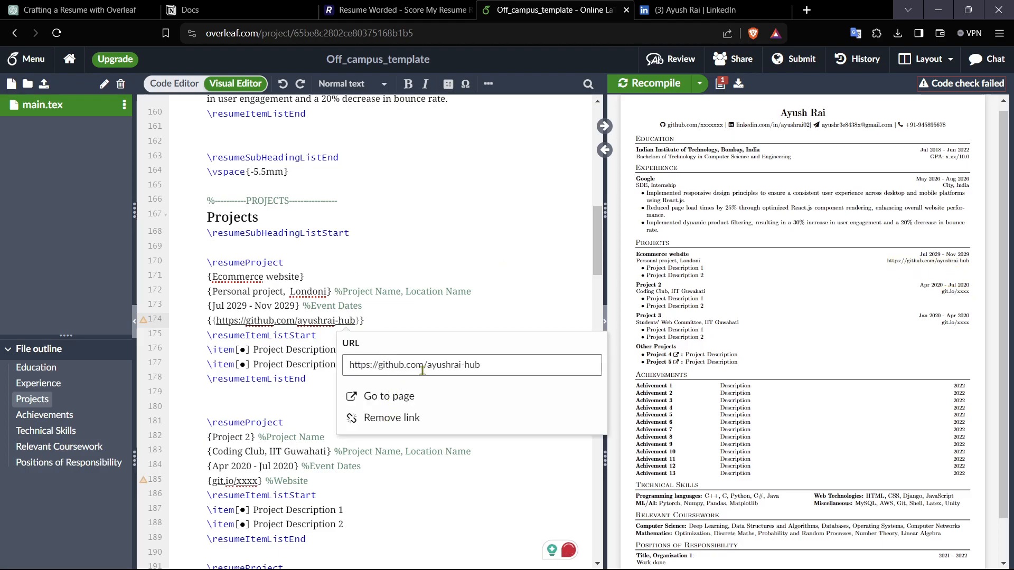
pyautogui.click(496, 367)
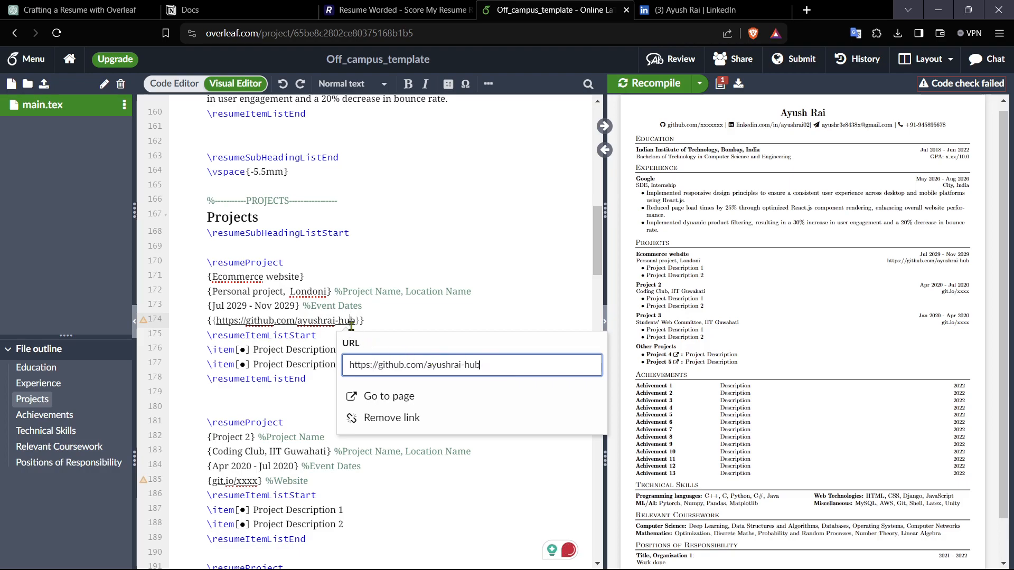
pyautogui.moveTo(354, 321); pyautogui.dragTo(217, 321)
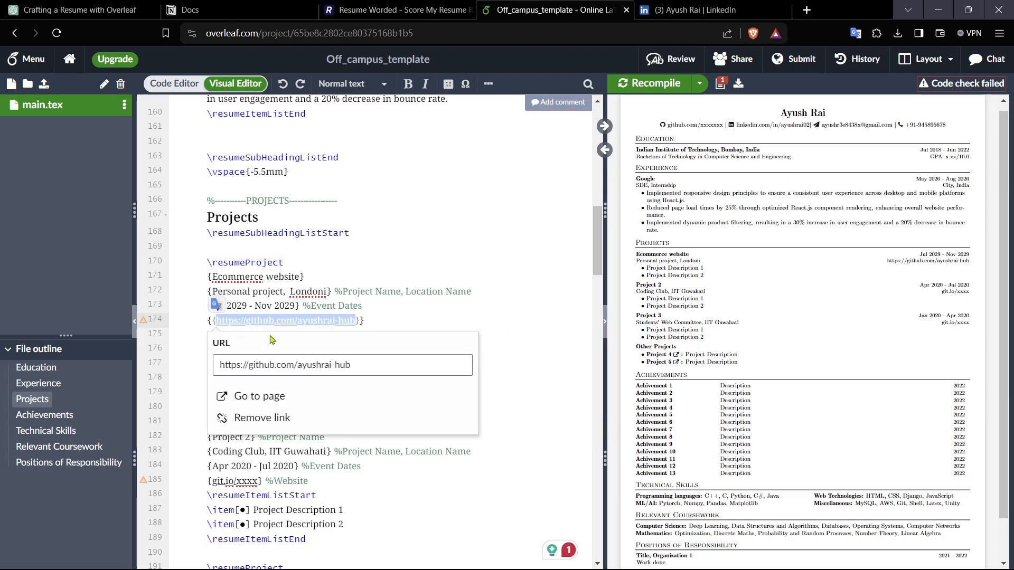
pyautogui.write('Github')
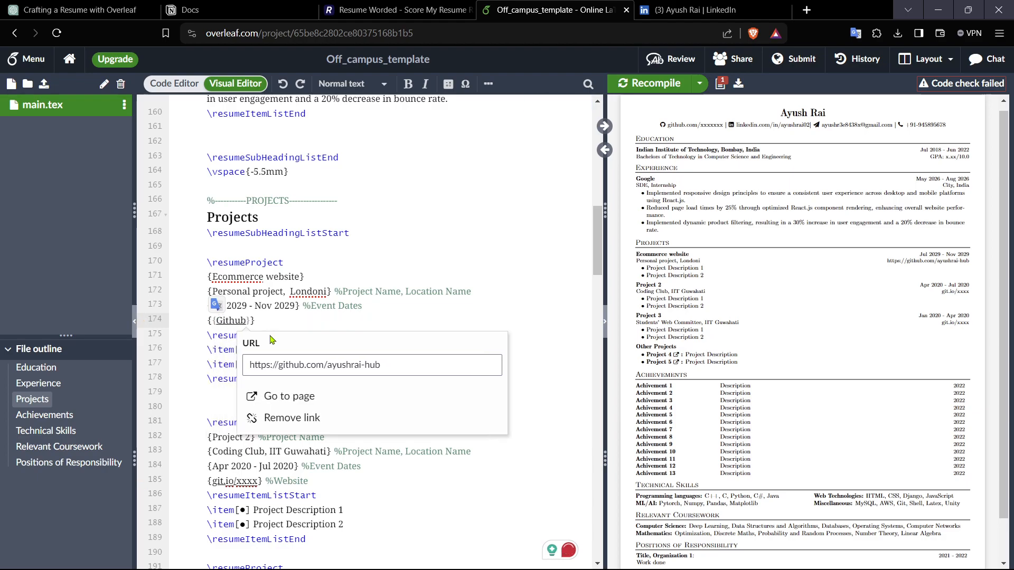
pyautogui.click(319, 322)
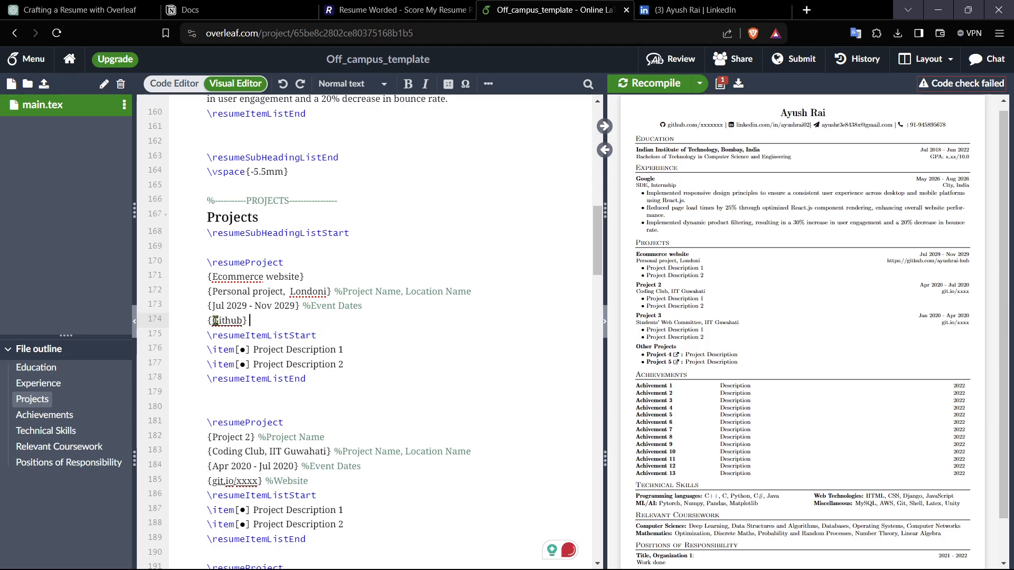
pyautogui.click(656, 86)
pyautogui.click(962, 262)
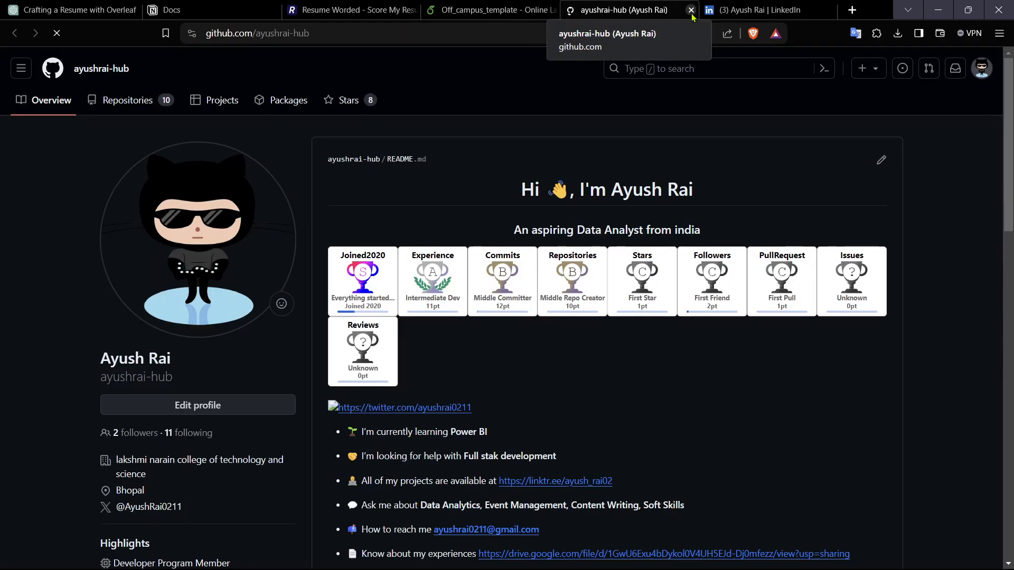
pyautogui.click(690, 9)
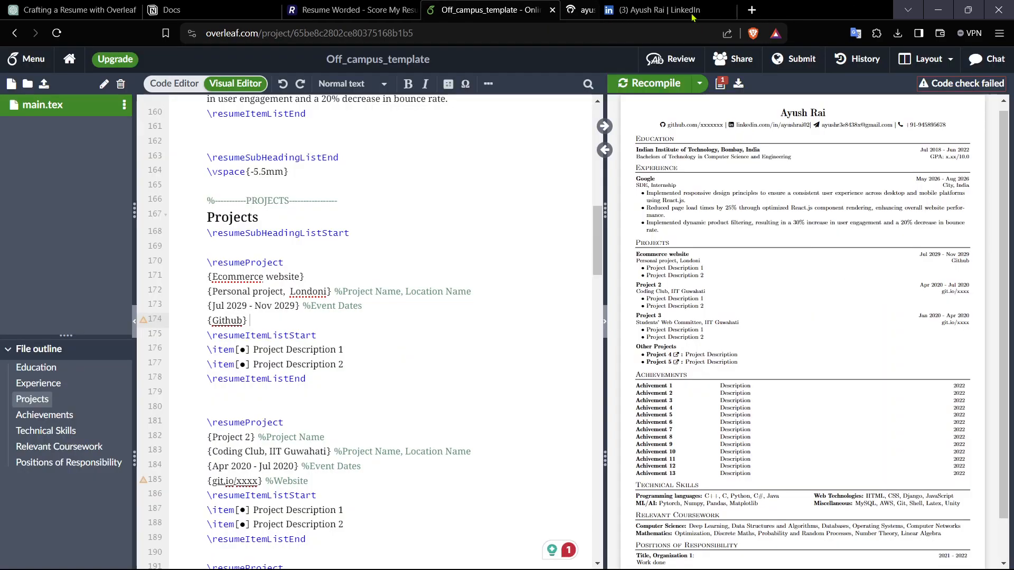
# Step: Make the first project's Github link text bold
pyautogui.click(234, 322)
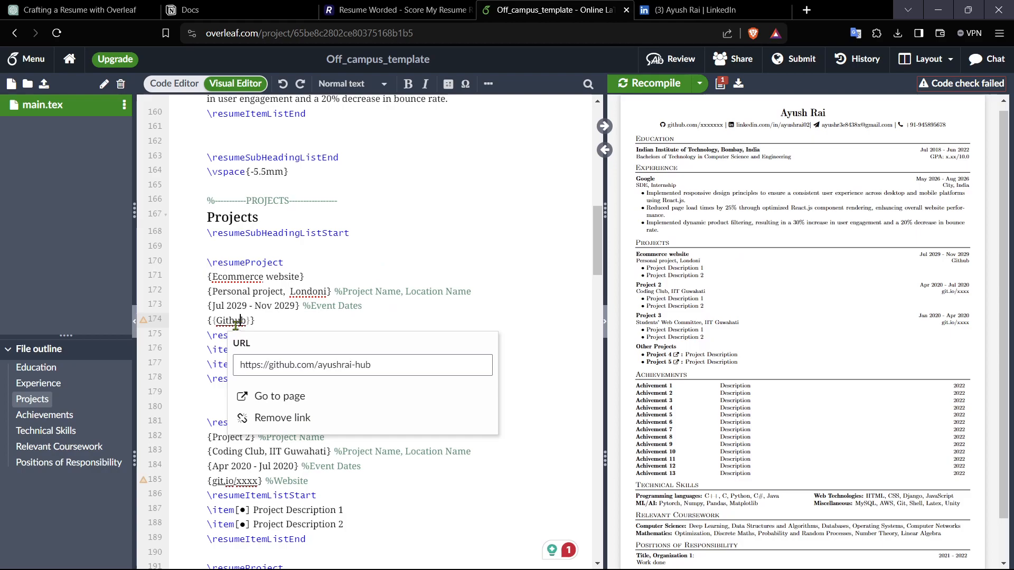
pyautogui.click(217, 321)
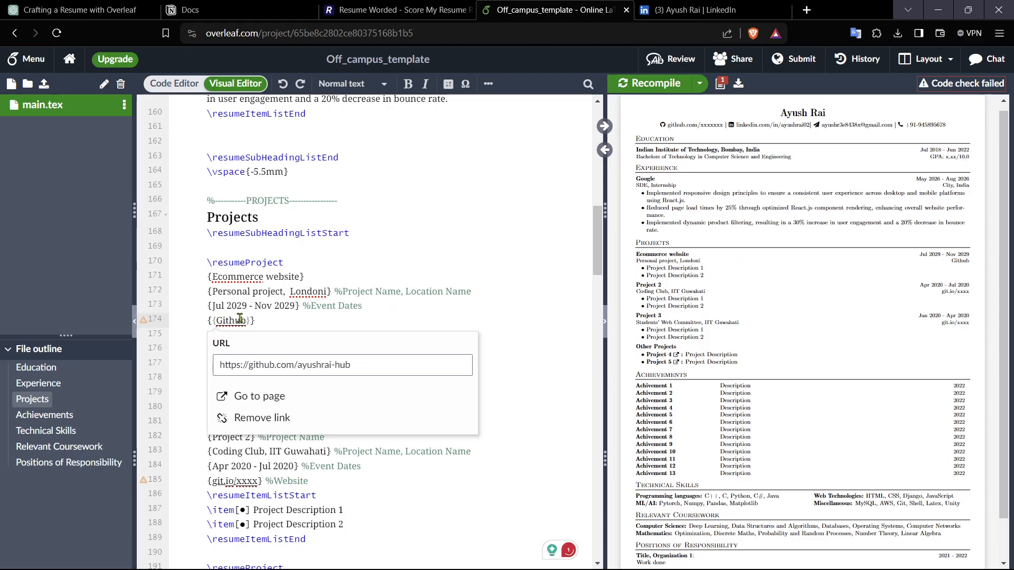
pyautogui.write('\\t')
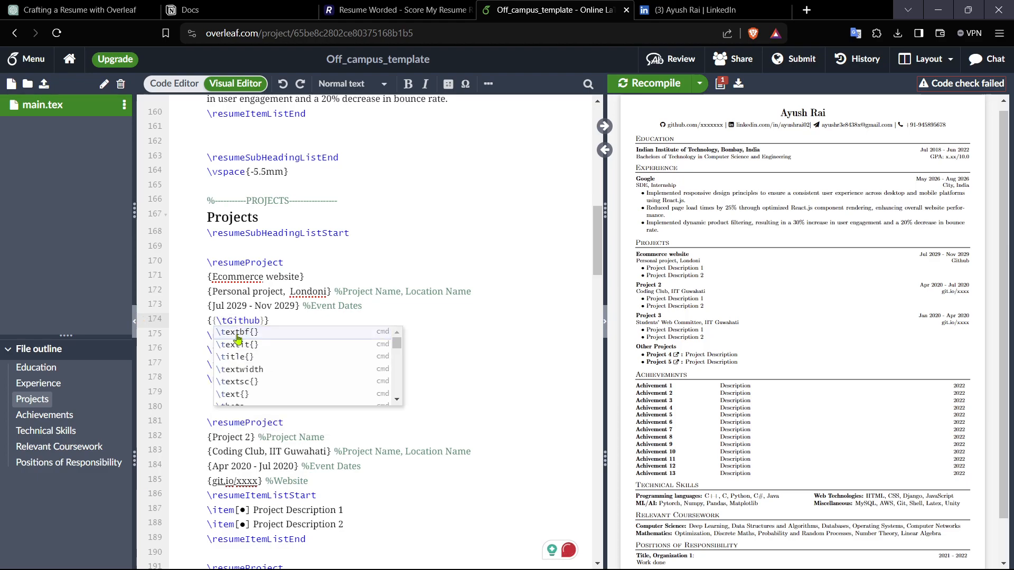
pyautogui.press('BackSpace')
pyautogui.press('BackSpace')
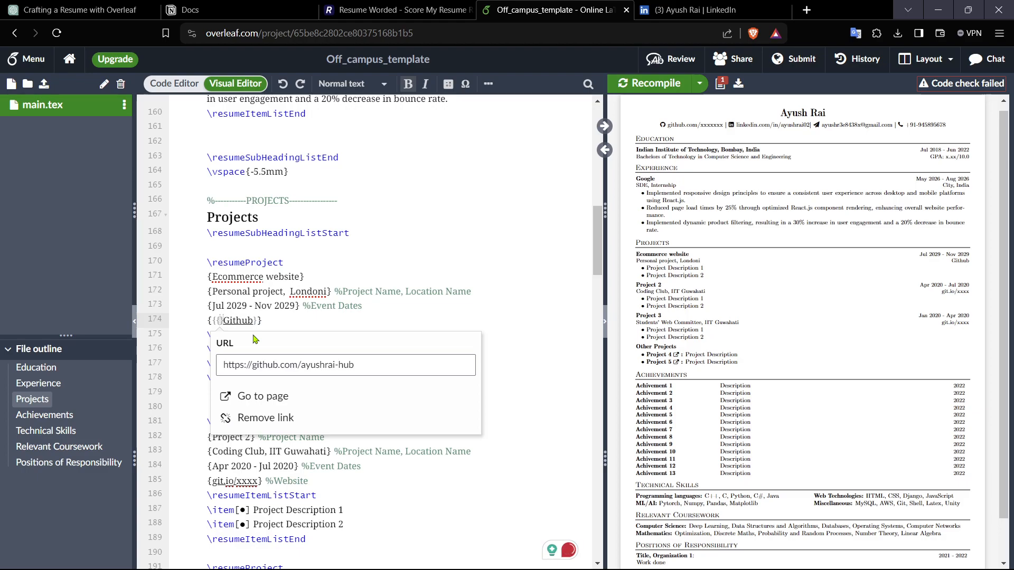
pyautogui.click(249, 321)
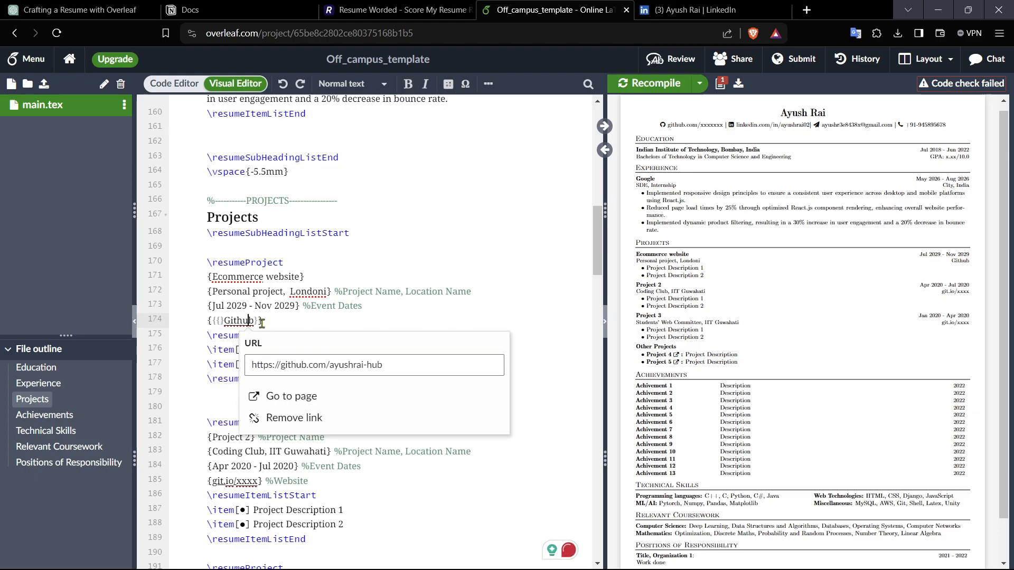
pyautogui.moveTo(256, 321); pyautogui.dragTo(230, 319)
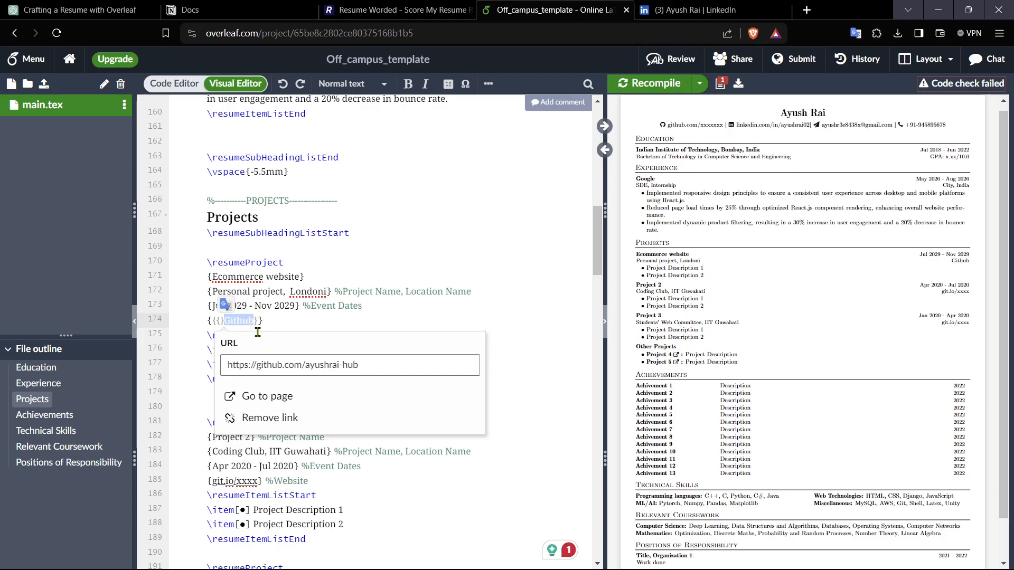
pyautogui.press('BackSpace')
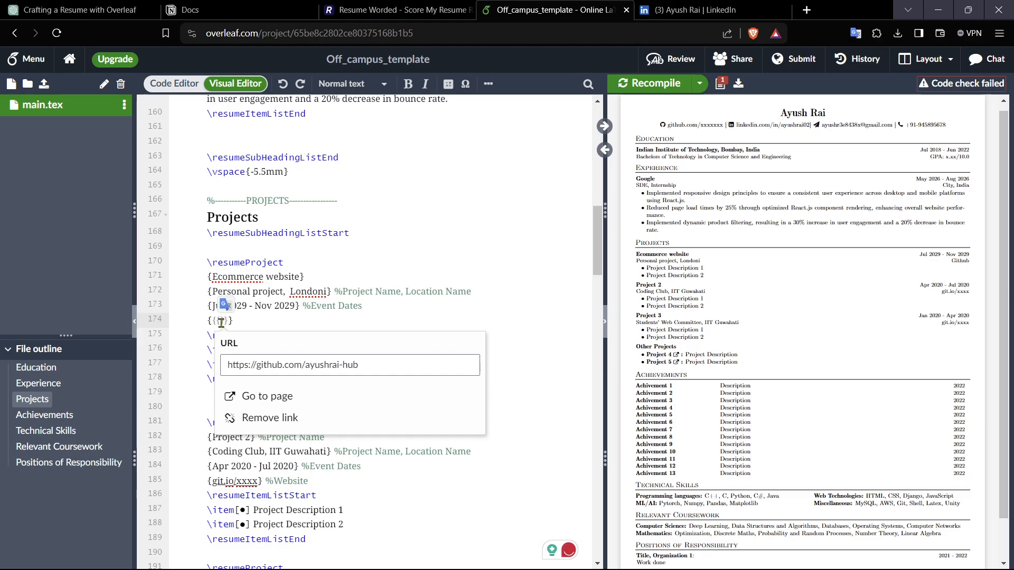
pyautogui.hotkey('ctrl', 'z')
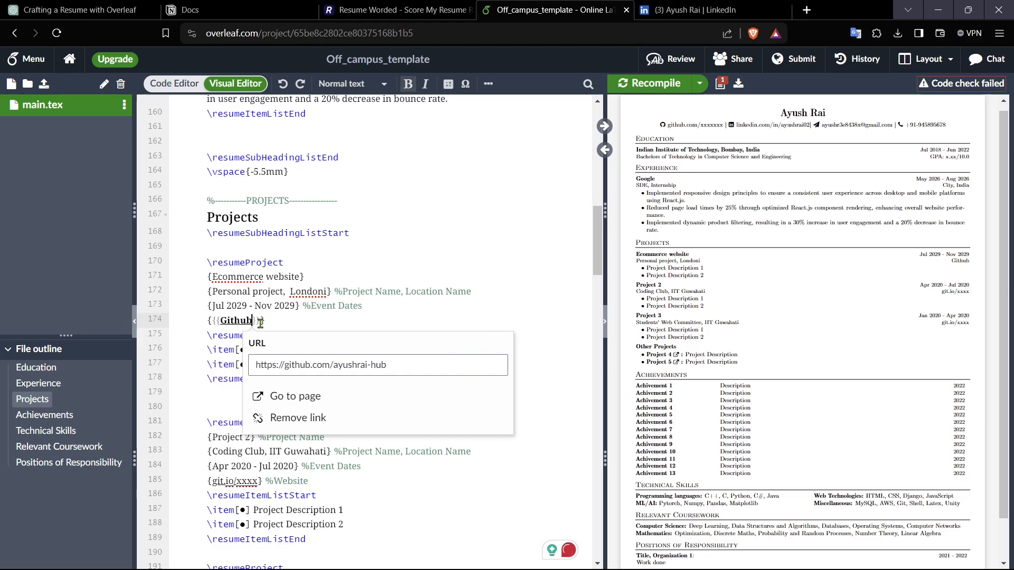
# Step: Recompile and open the Github link from the preview to check it, then return to the editor
pyautogui.click(648, 84)
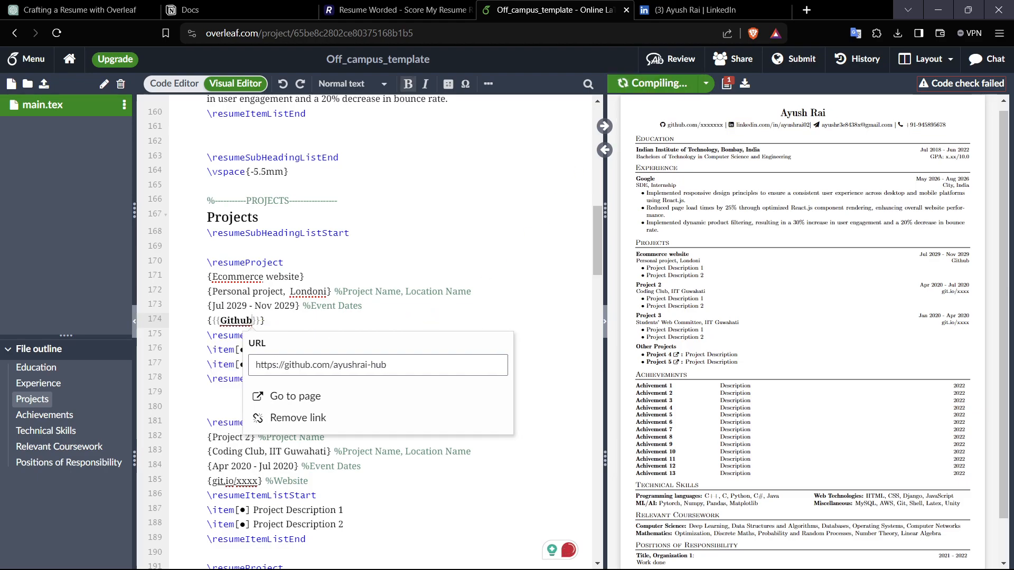
pyautogui.click(962, 264)
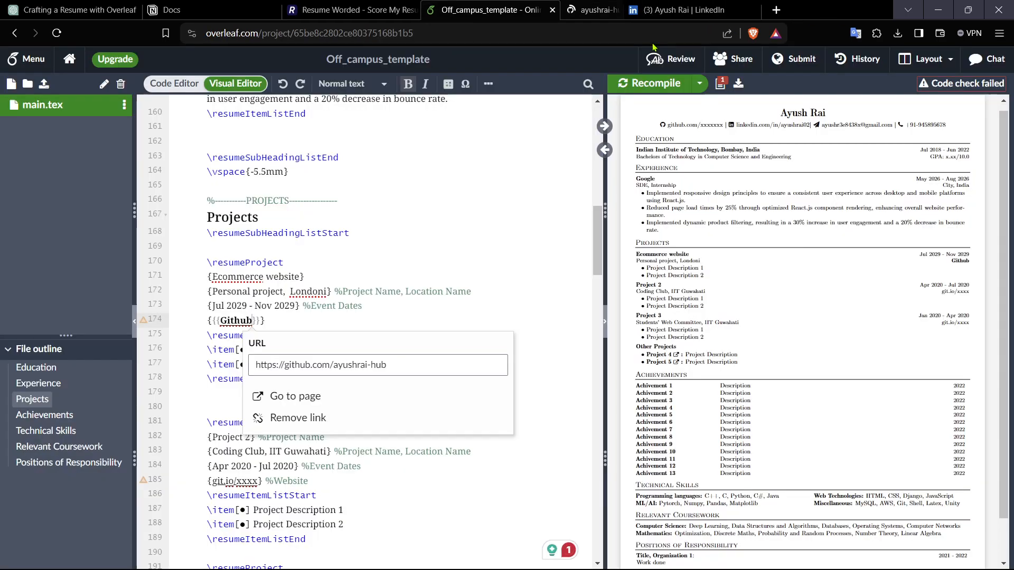
pyautogui.click(690, 10)
pyautogui.click(350, 324)
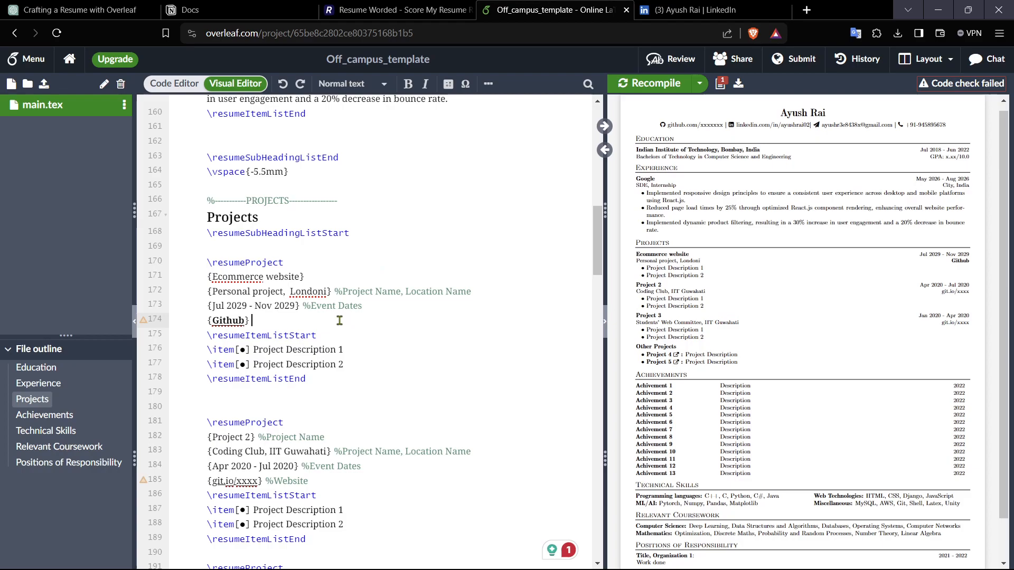
pyautogui.click(240, 322)
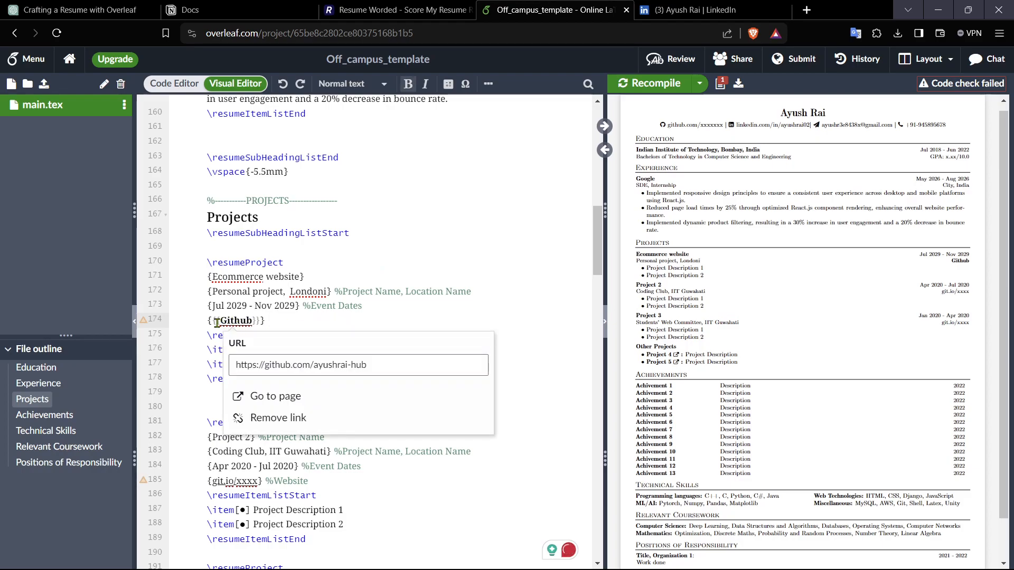
pyautogui.click(372, 310)
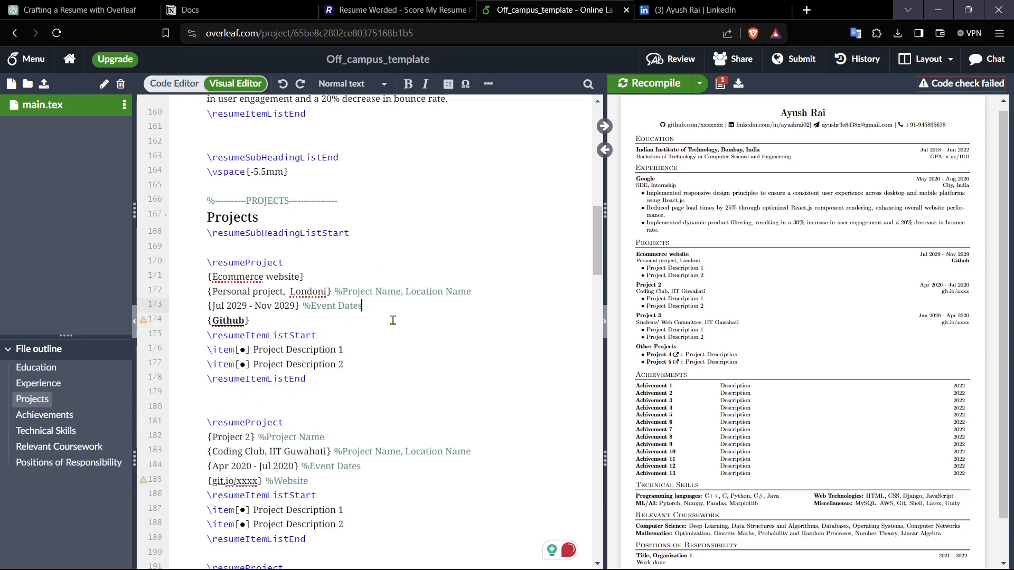
pyautogui.moveTo(346, 350); pyautogui.dragTo(258, 349)
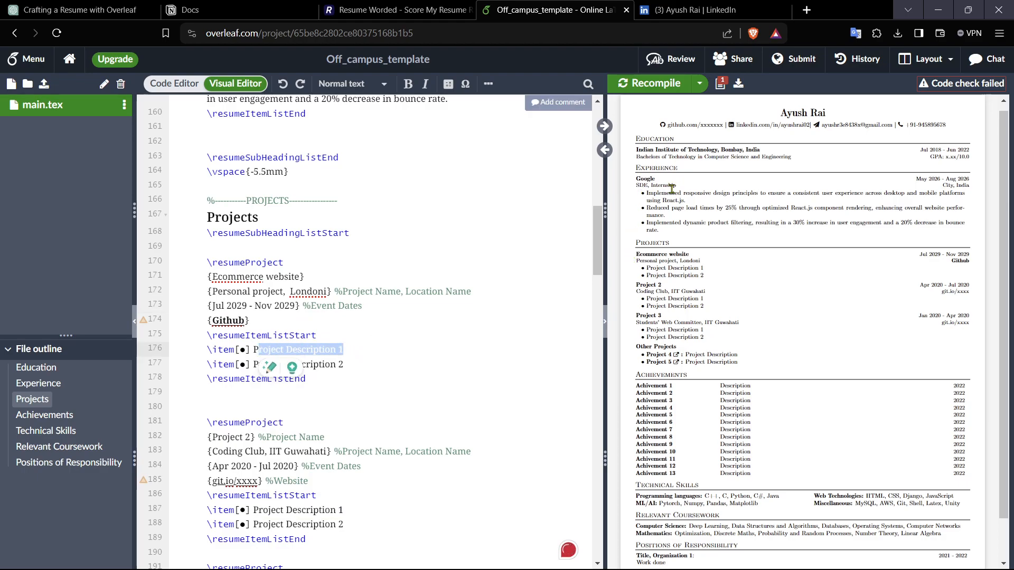
pyautogui.click(444, 351)
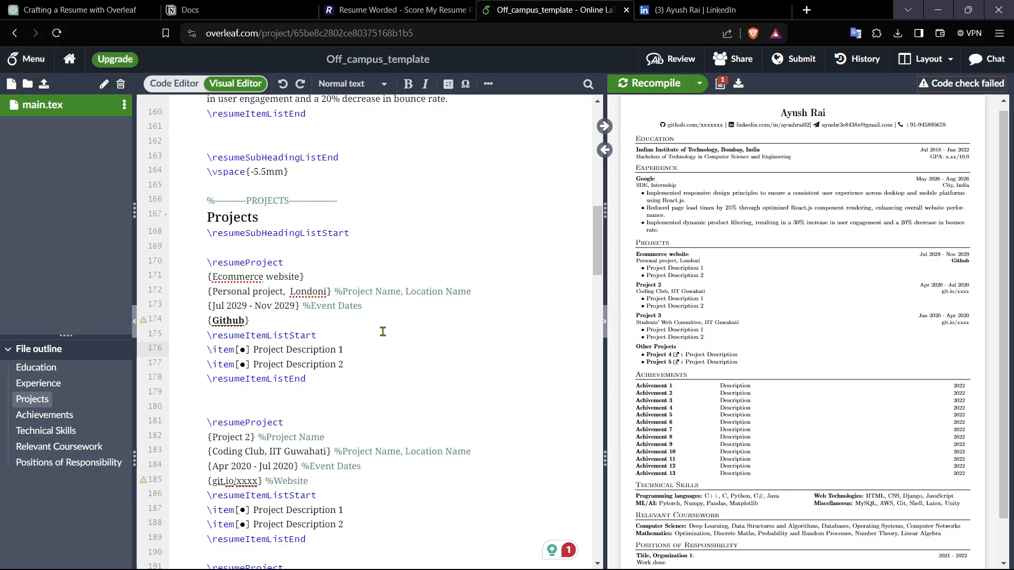
# Step: Replace the first achievement's title with "Solved 1000+ leetcode Questions of DSA"
pyautogui.scroll(-2, 412, 343)
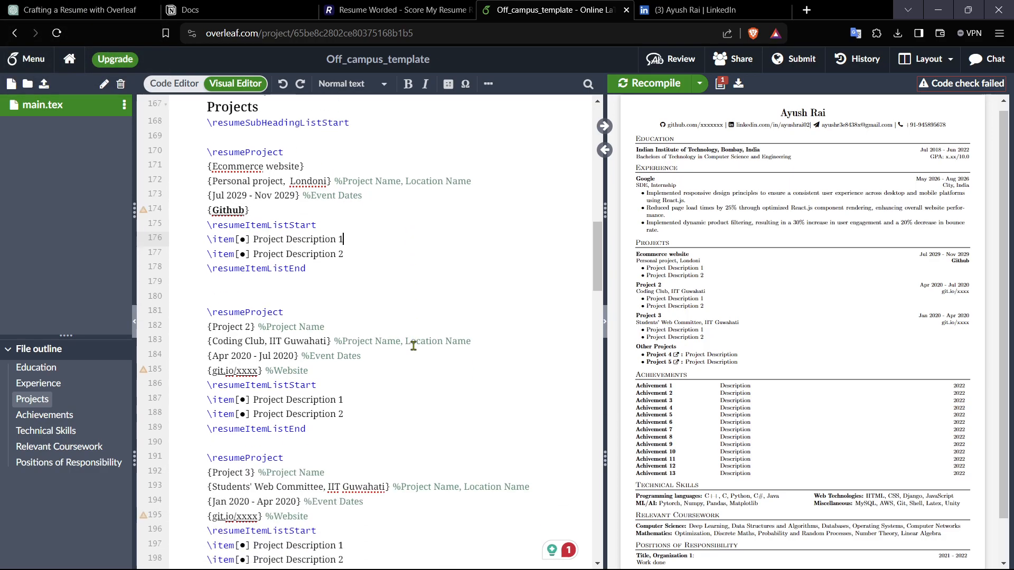
pyautogui.scroll(-2, 413, 346)
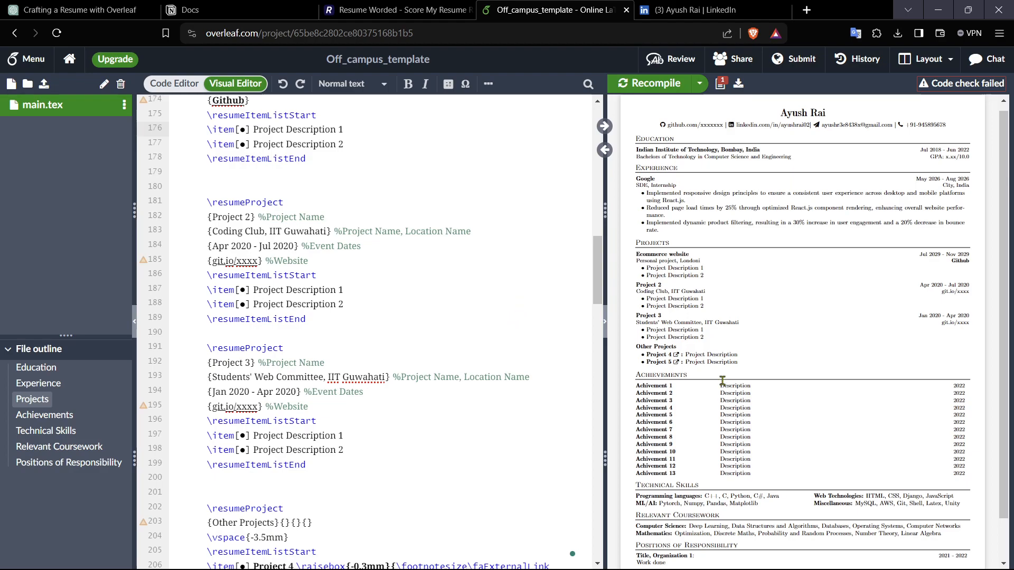
pyautogui.scroll(-5, 373, 369)
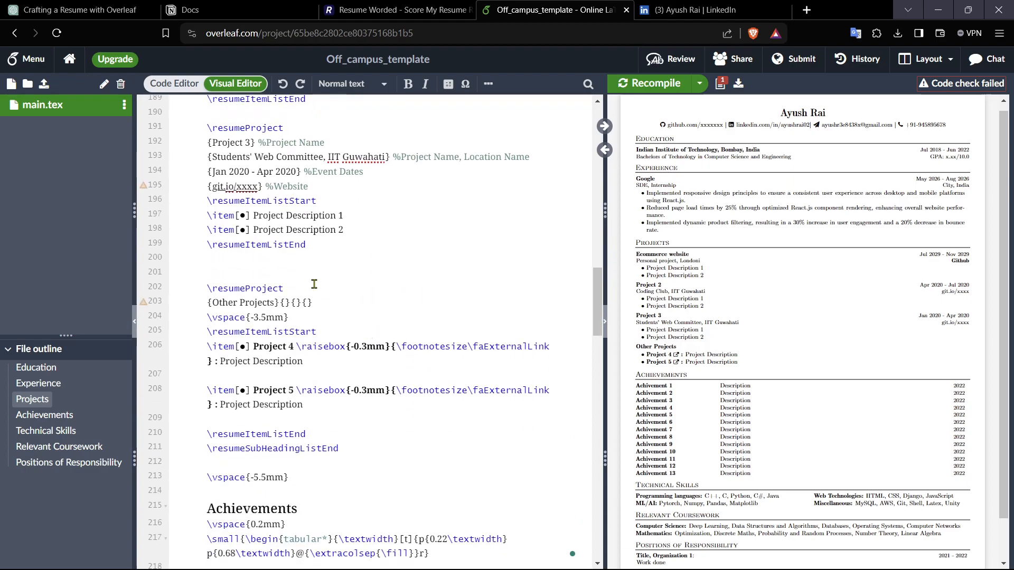
pyautogui.scroll(-3, 484, 378)
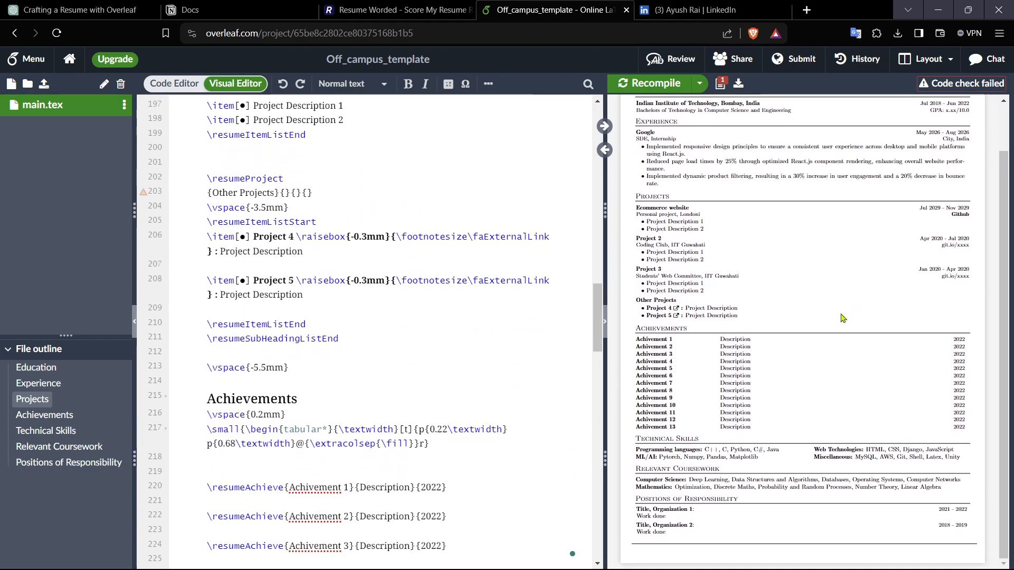
pyautogui.scroll(-3, 320, 357)
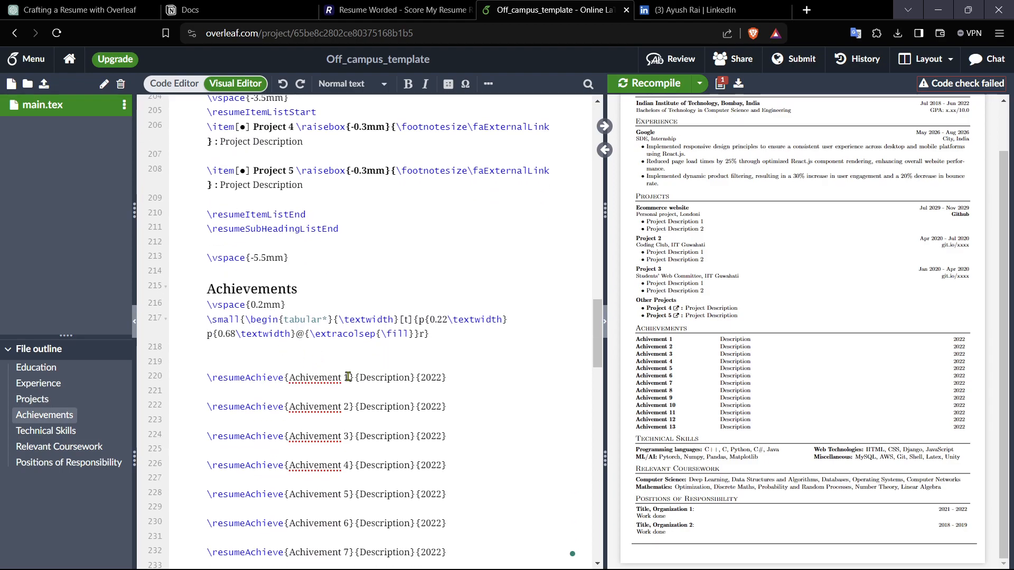
pyautogui.moveTo(350, 379); pyautogui.dragTo(289, 380)
pyautogui.click(363, 352)
pyautogui.write('1000')
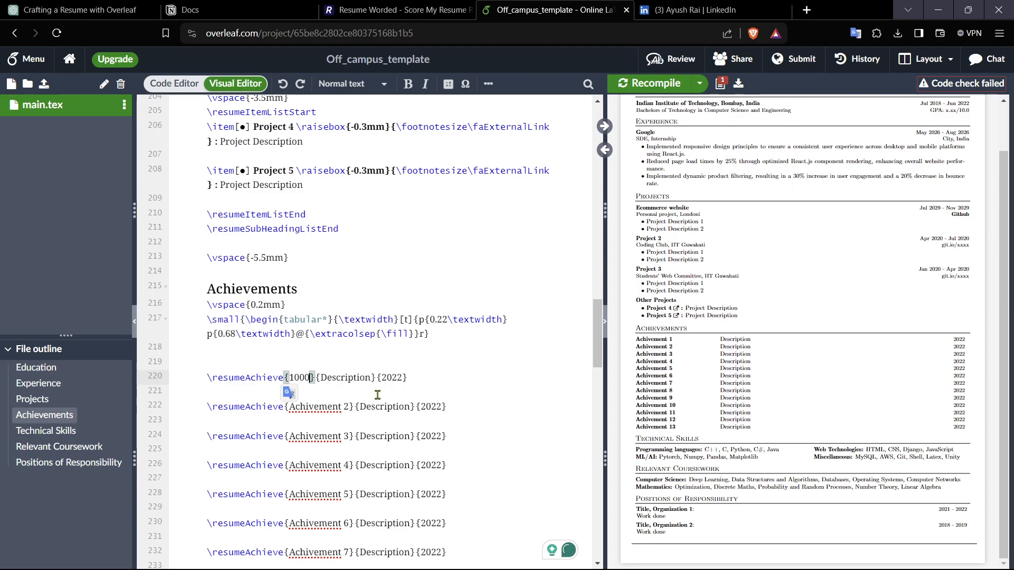
pyautogui.write('+')
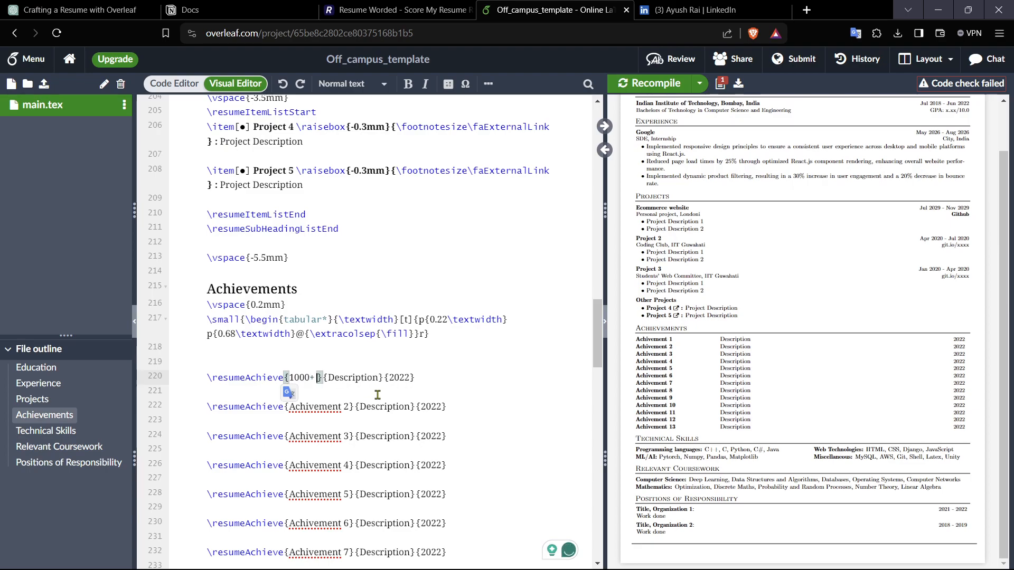
pyautogui.press('BackSpace')
pyautogui.press('BackSpace')
pyautogui.press('BackSpace')
pyautogui.press('BackSpace')
pyautogui.press('BackSpace')
pyautogui.press('BackSpace')
pyautogui.write('Solved 1000')
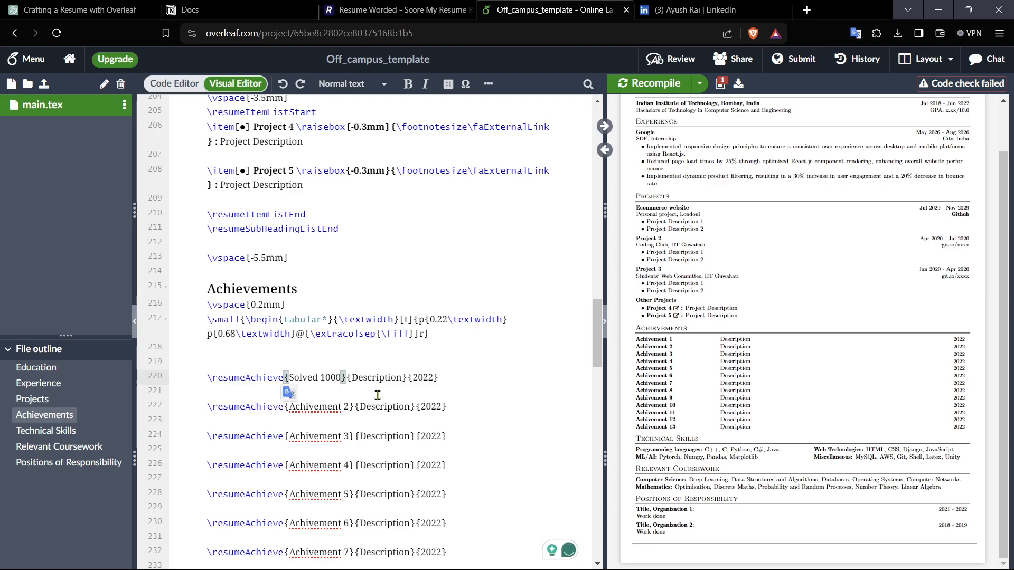
pyautogui.write('+ lee')
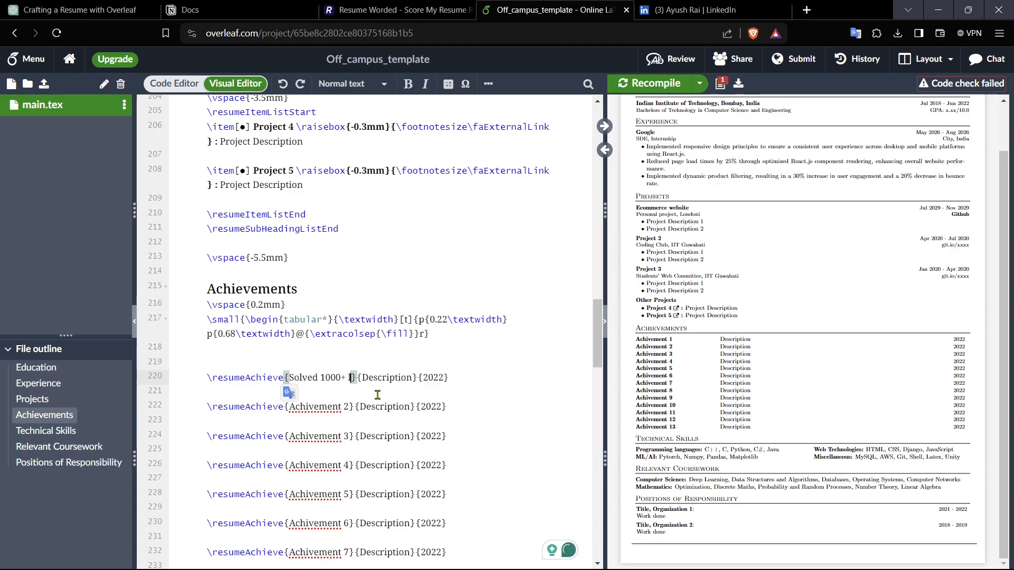
pyautogui.write('tcode ')
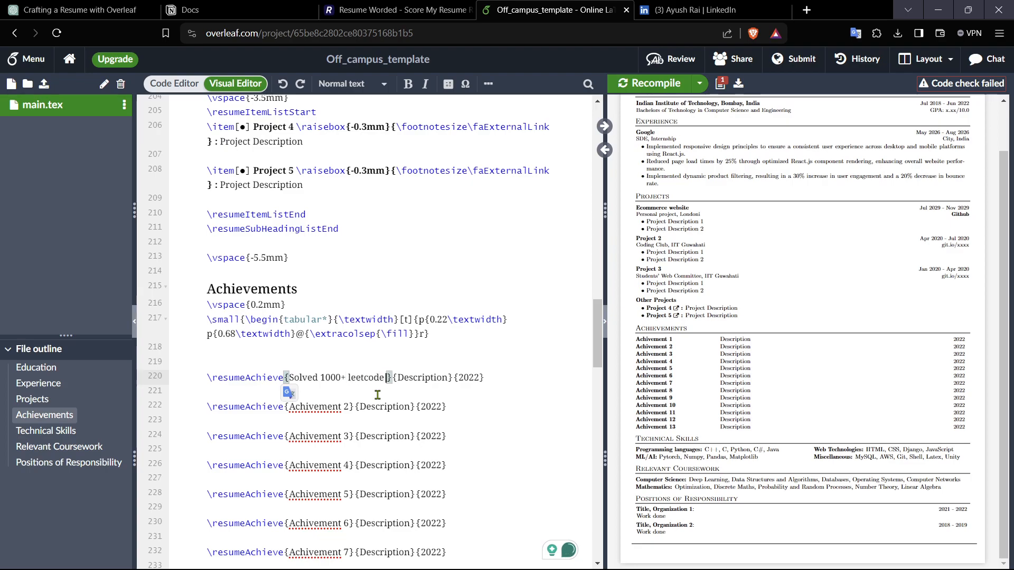
pyautogui.write('Questu')
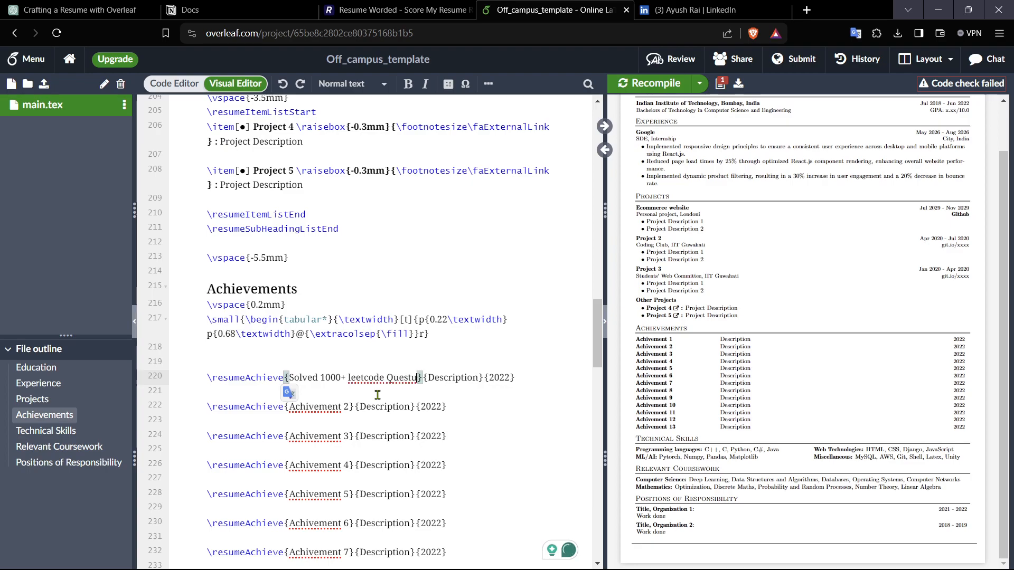
pyautogui.press('BackSpace')
pyautogui.write('ions in')
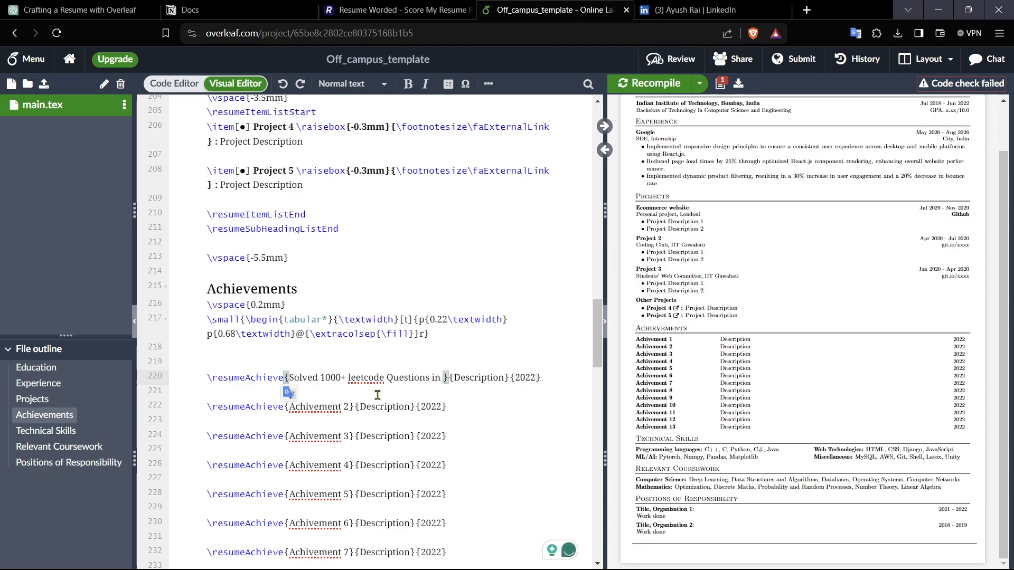
pyautogui.press('BackSpace')
pyautogui.press('BackSpace')
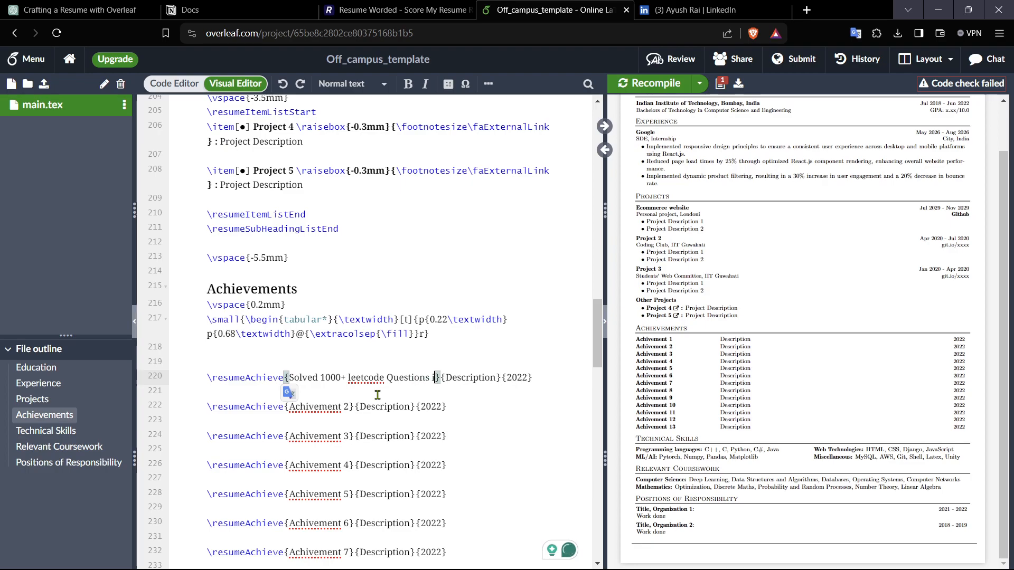
pyautogui.write('of DSA')
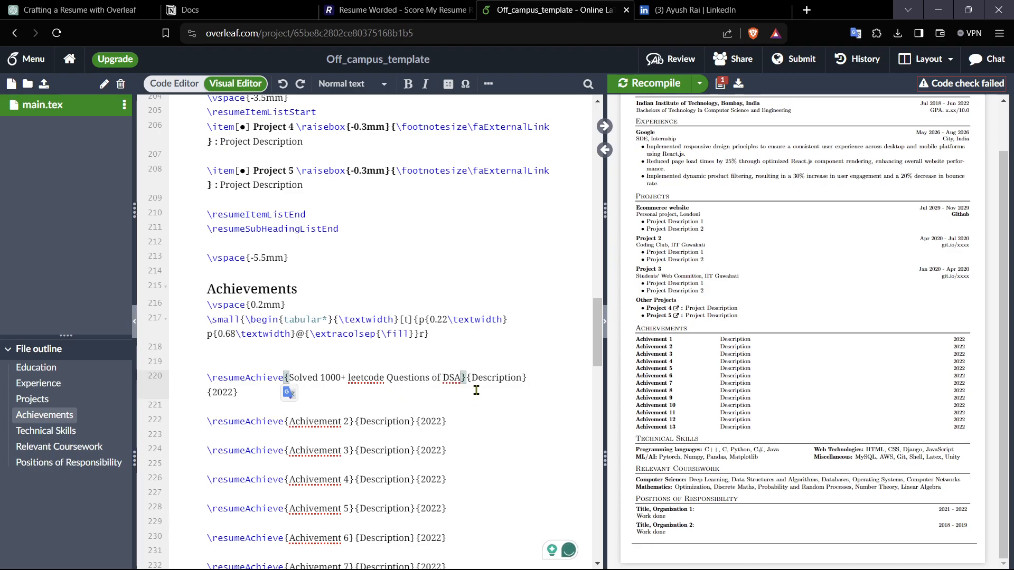
# Step: Copy that achievement text into ChatGPT and ask it to "make it ats friendly"
pyautogui.moveTo(462, 380); pyautogui.dragTo(289, 378)
pyautogui.hotkey('ctrl', 'c')
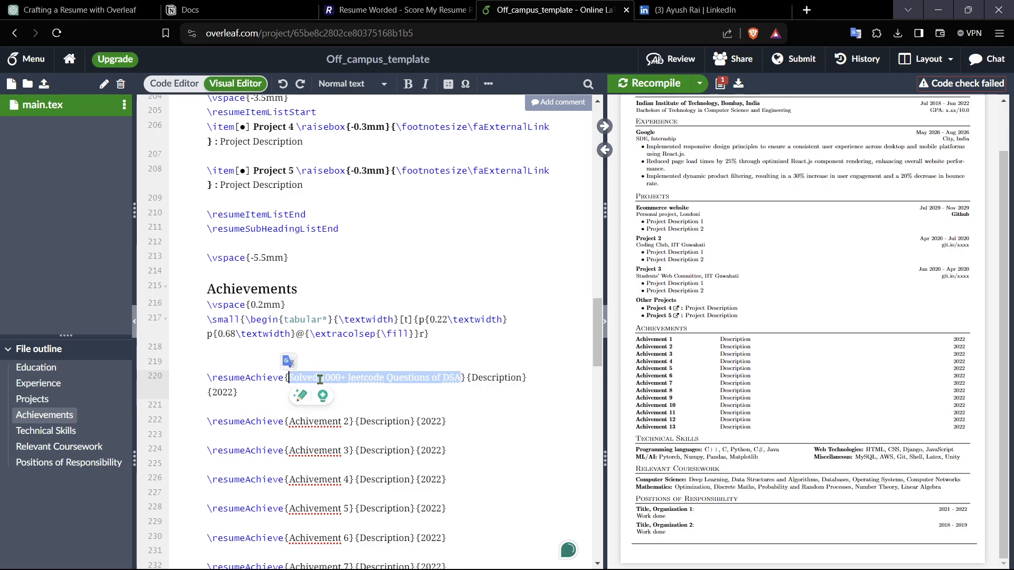
pyautogui.click(79, 10)
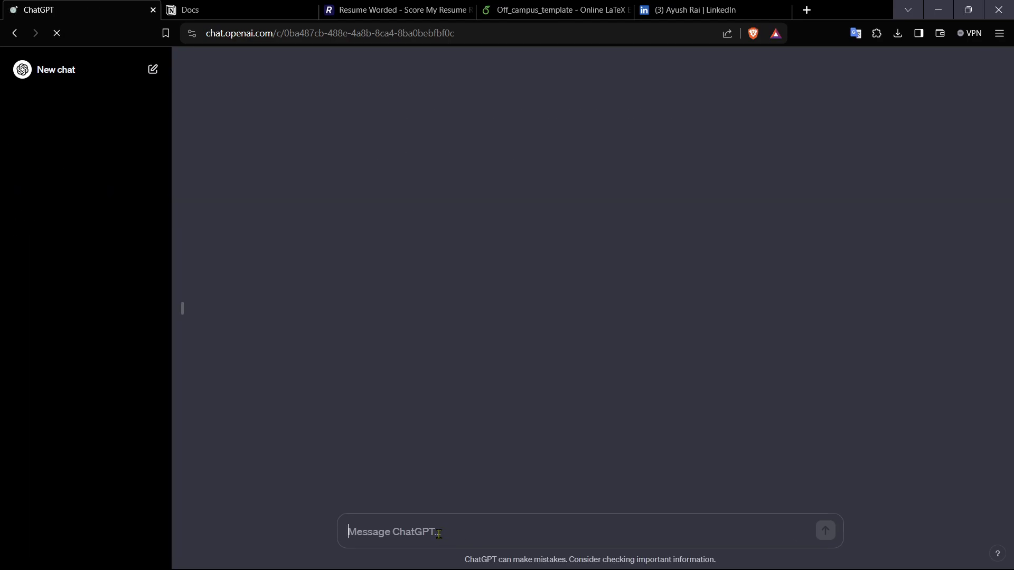
pyautogui.hotkey('ctrl', 'v')
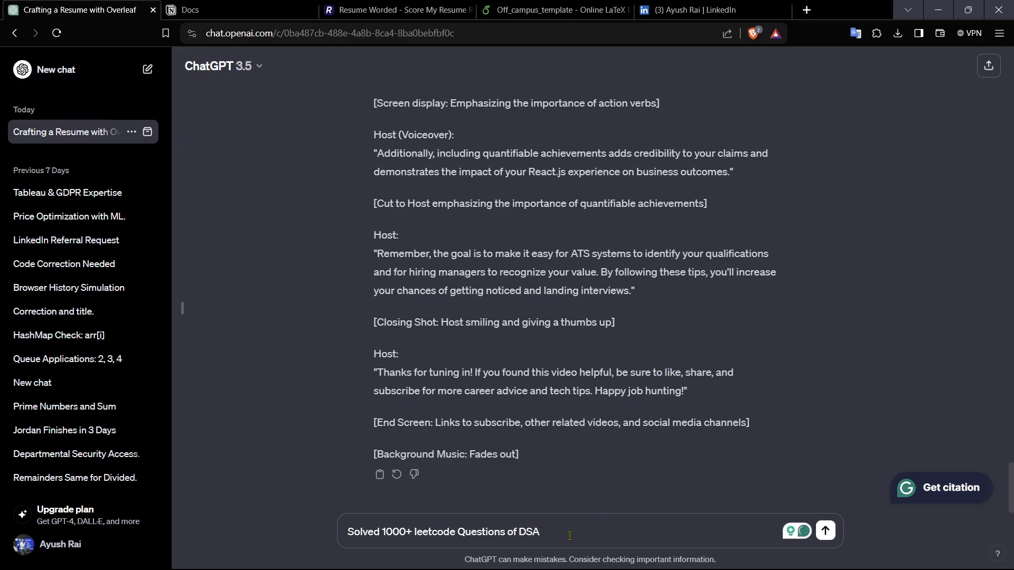
pyautogui.write('make')
pyautogui.press('BackSpace')
pyautogui.press('BackSpace')
pyautogui.press('BackSpace')
pyautogui.write('make it ats friendly')
pyautogui.press('Return')
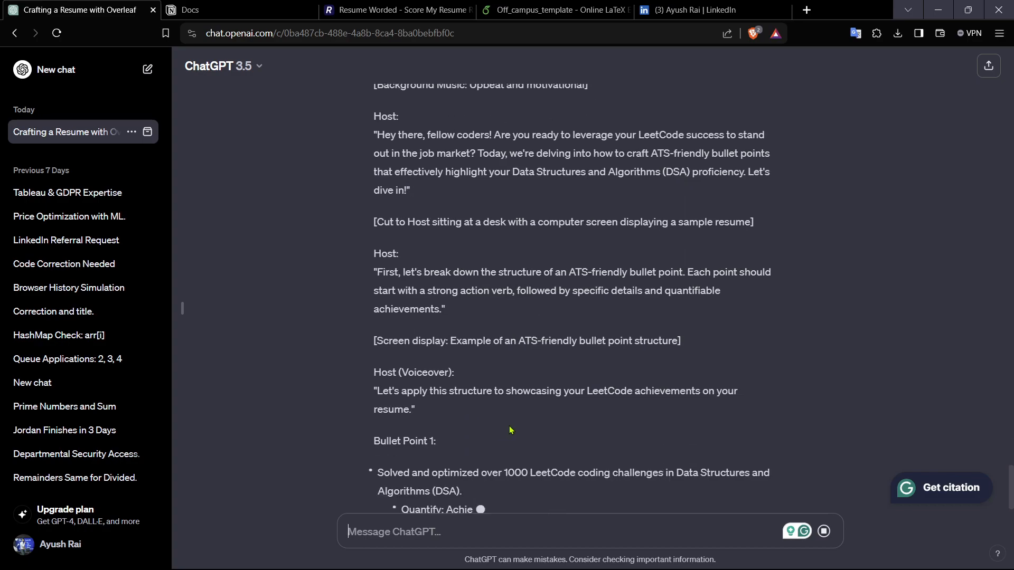
# Step: Copy ChatGPT's "Maintained a consistent success rate of 90%+ across medium to hard difficulty problems..." sentence and return to the resume editor
pyautogui.scroll(-2, 511, 431)
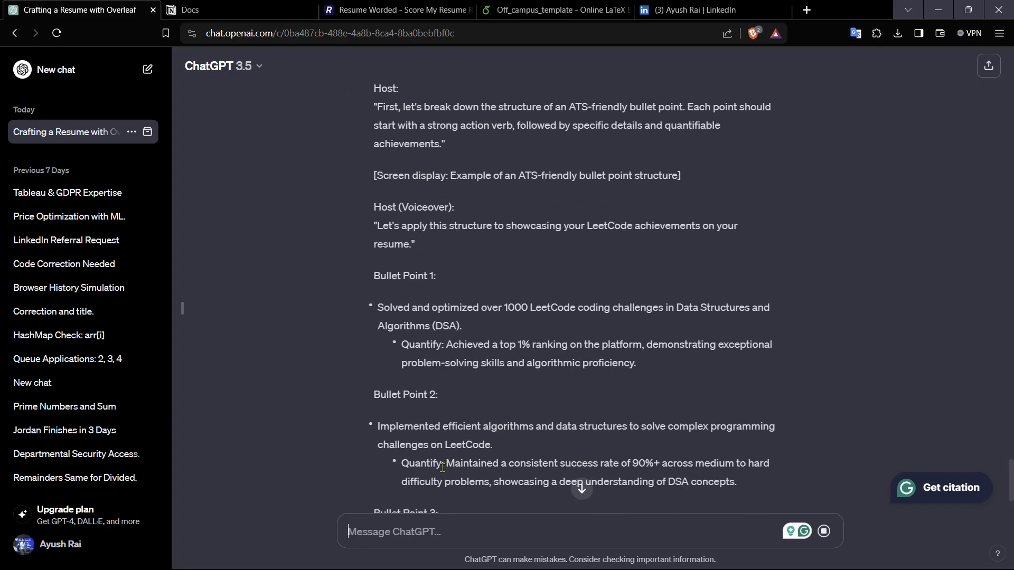
pyautogui.moveTo(450, 463); pyautogui.dragTo(751, 483)
pyautogui.hotkey('ctrl', 'c')
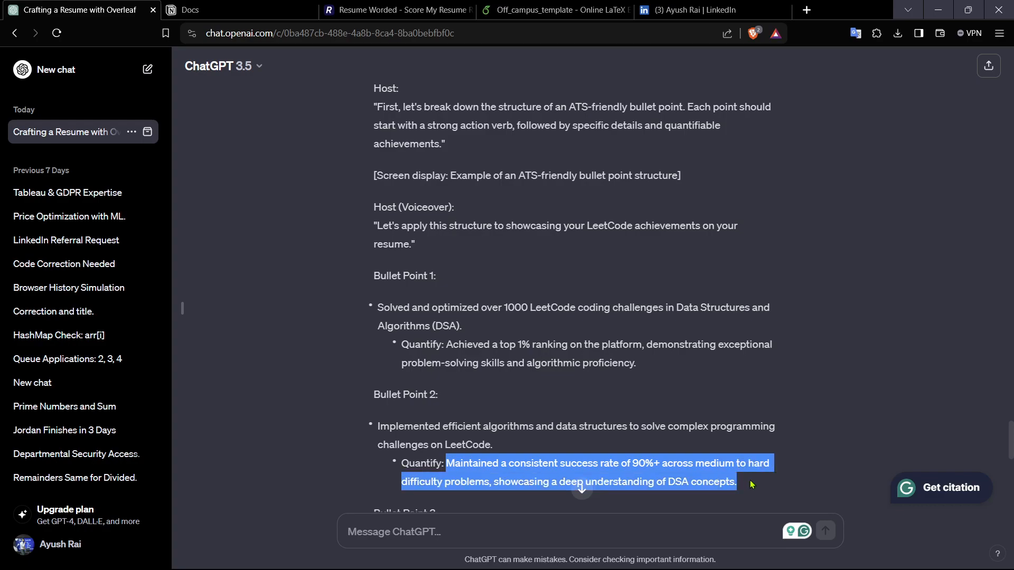
pyautogui.click(413, 6)
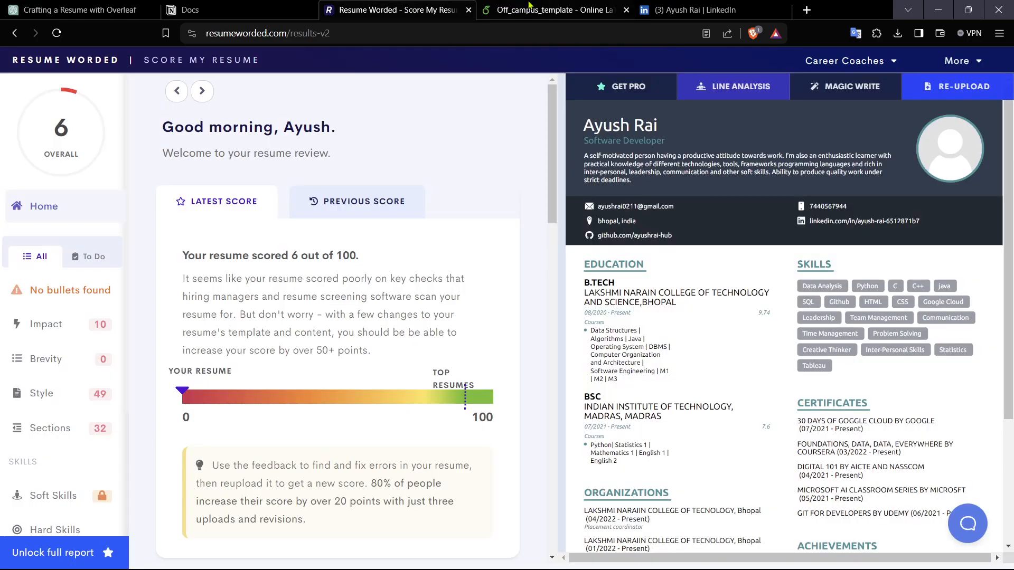
pyautogui.click(530, 8)
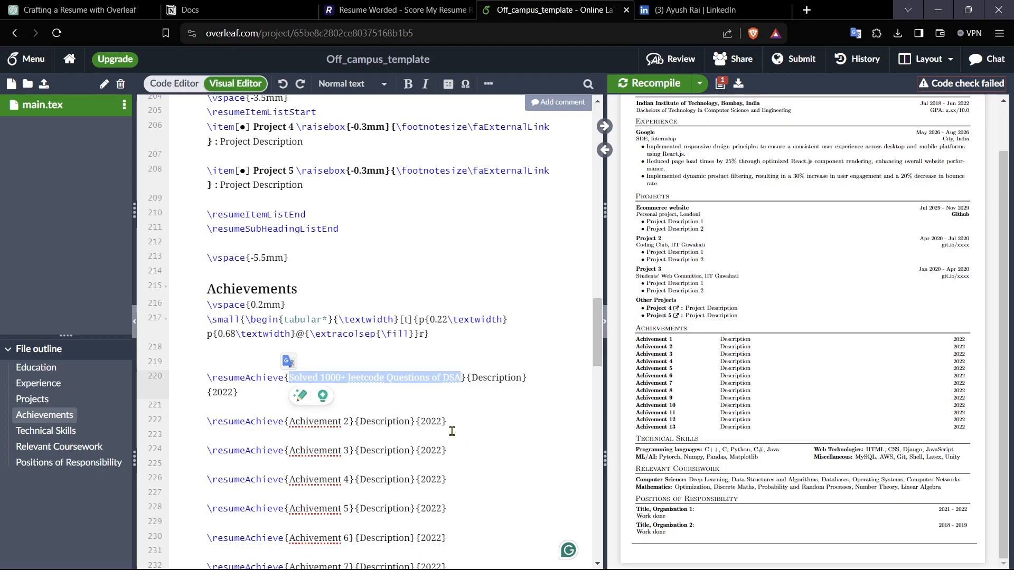
# Step: Paste the copied sentence as the first achievement's description, clearing it from the title
pyautogui.hotkey('ctrl', 'v')
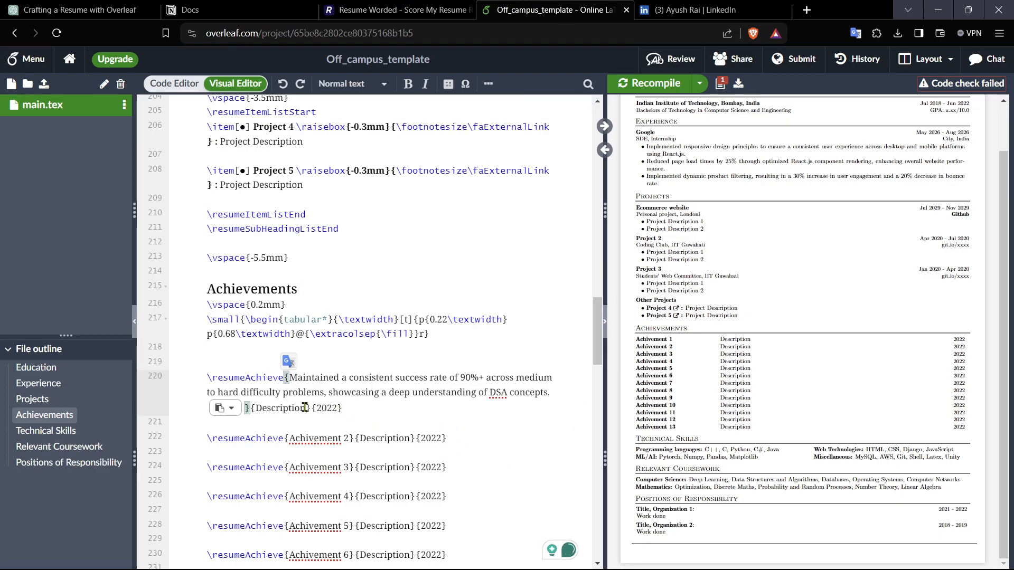
pyautogui.click(307, 408)
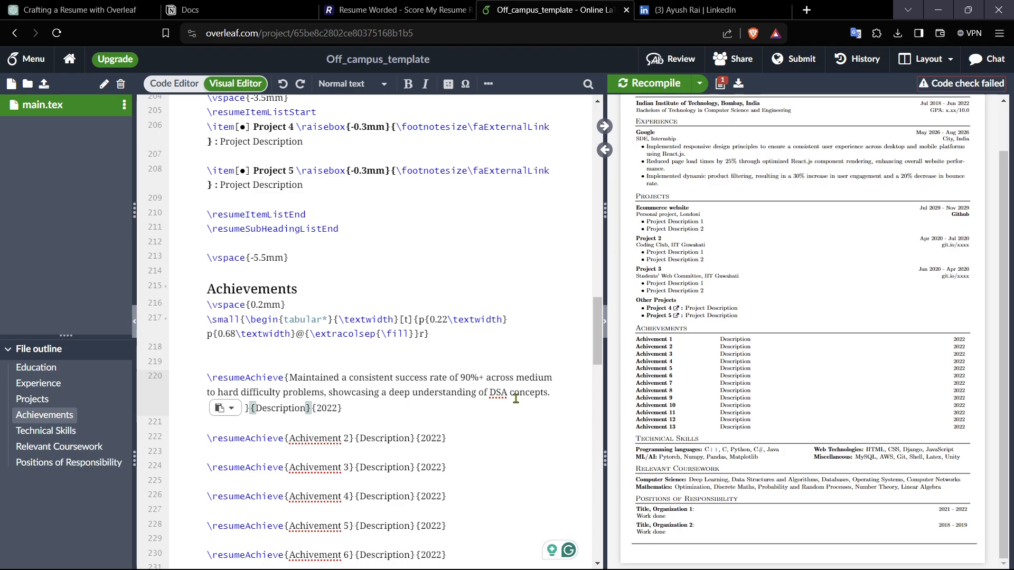
pyautogui.click(266, 409)
pyautogui.moveTo(567, 399); pyautogui.dragTo(289, 379)
pyautogui.hotkey('ctrl', 'c')
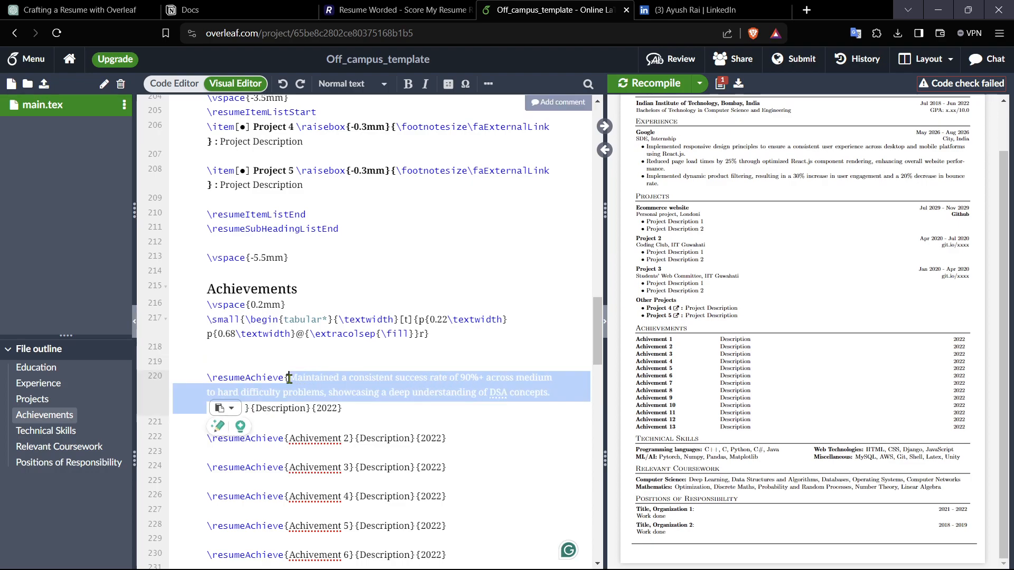
pyautogui.press('BackSpace')
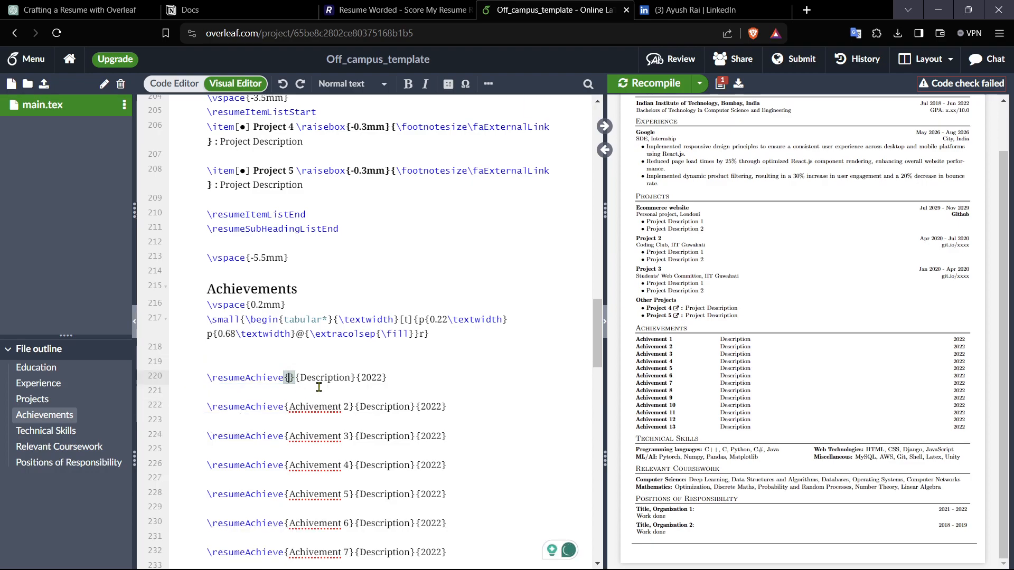
pyautogui.moveTo(300, 378); pyautogui.dragTo(352, 381)
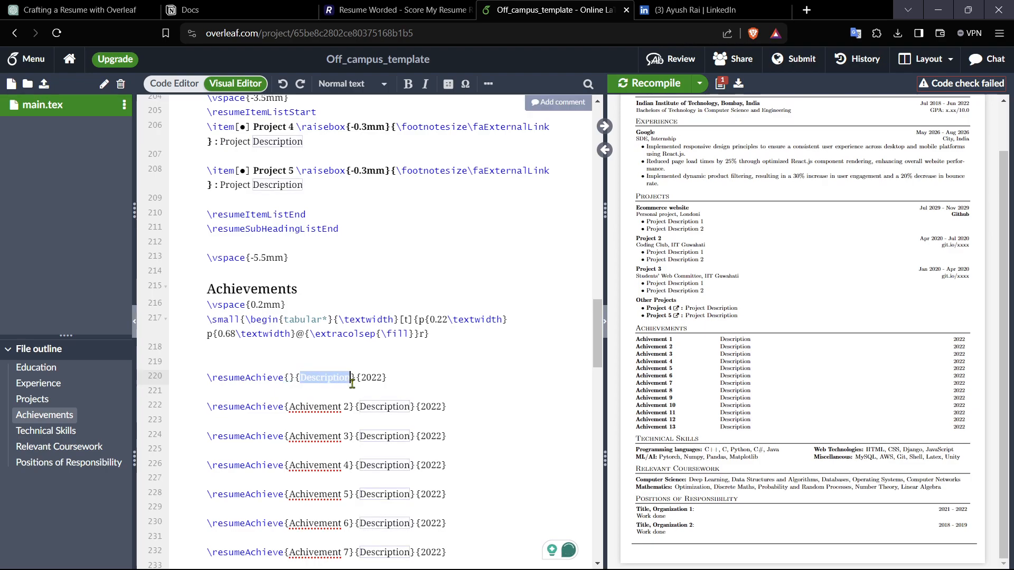
pyautogui.hotkey('ctrl', 'v')
# Step: Set the first achievement's title to "Solved 1000+ Q"
pyautogui.click(290, 377)
pyautogui.write('Solved')
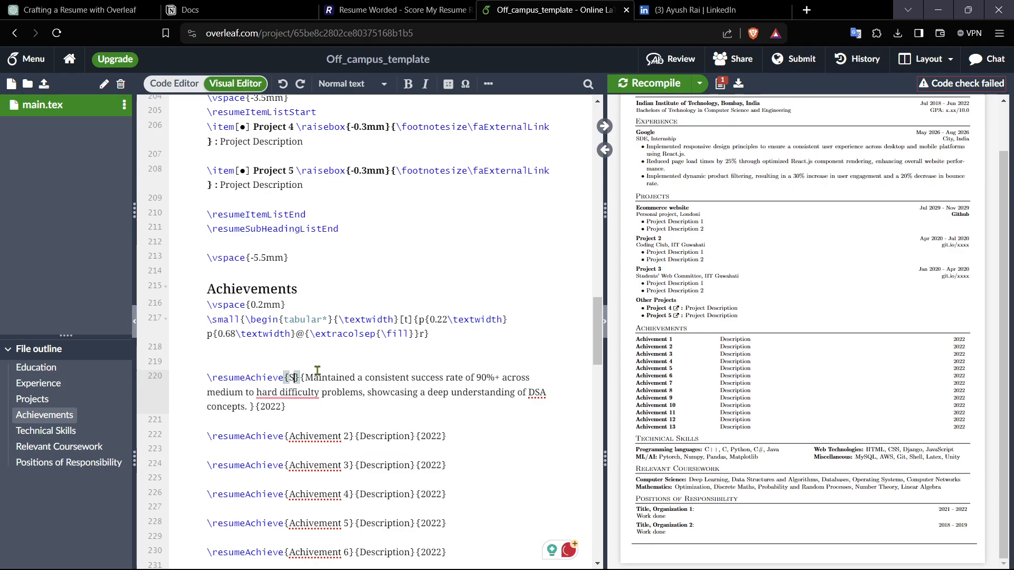
pyautogui.write(' 10')
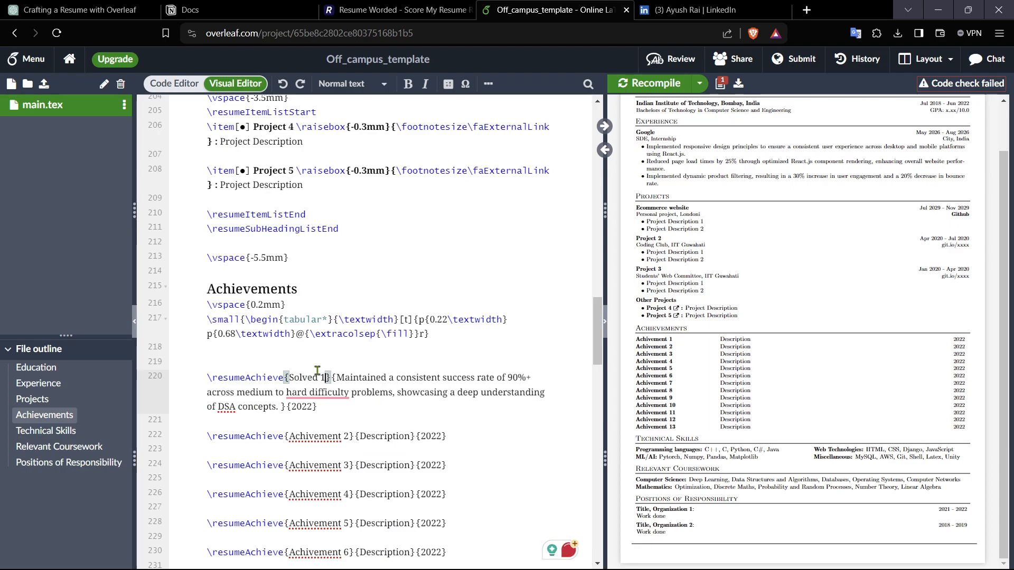
pyautogui.write('00')
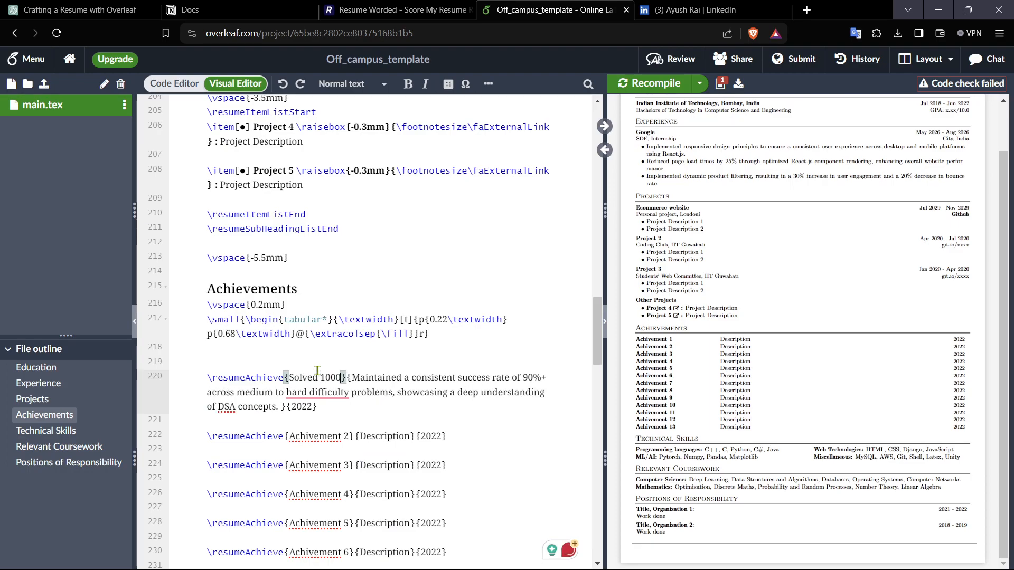
pyautogui.write('+ Q')
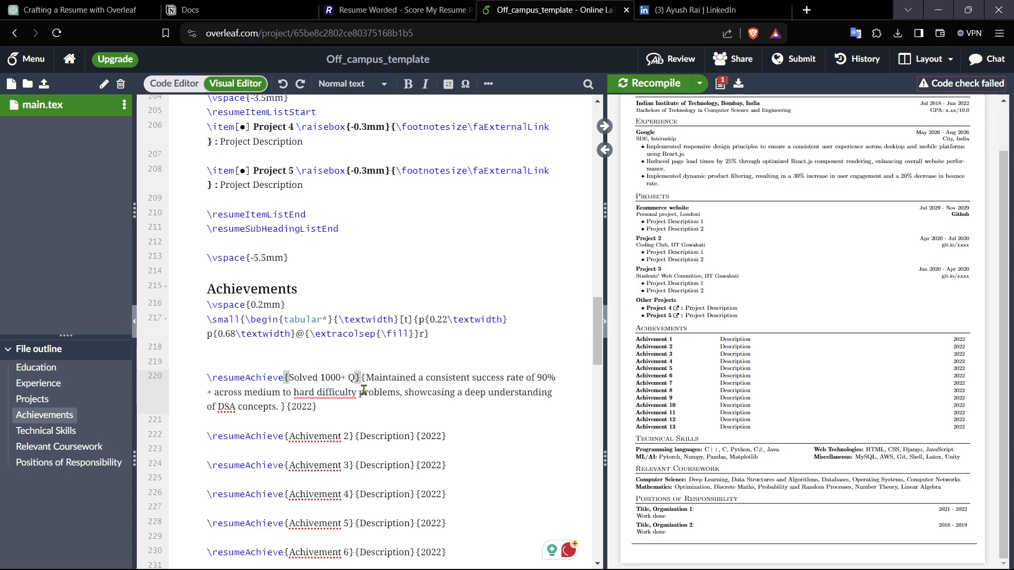
# Step: Hyphenate "hard-difficulty" in the first achievement's description and recompile the resume
pyautogui.click(403, 406)
pyautogui.click(656, 84)
pyautogui.moveTo(324, 400)
pyautogui.click(341, 430)
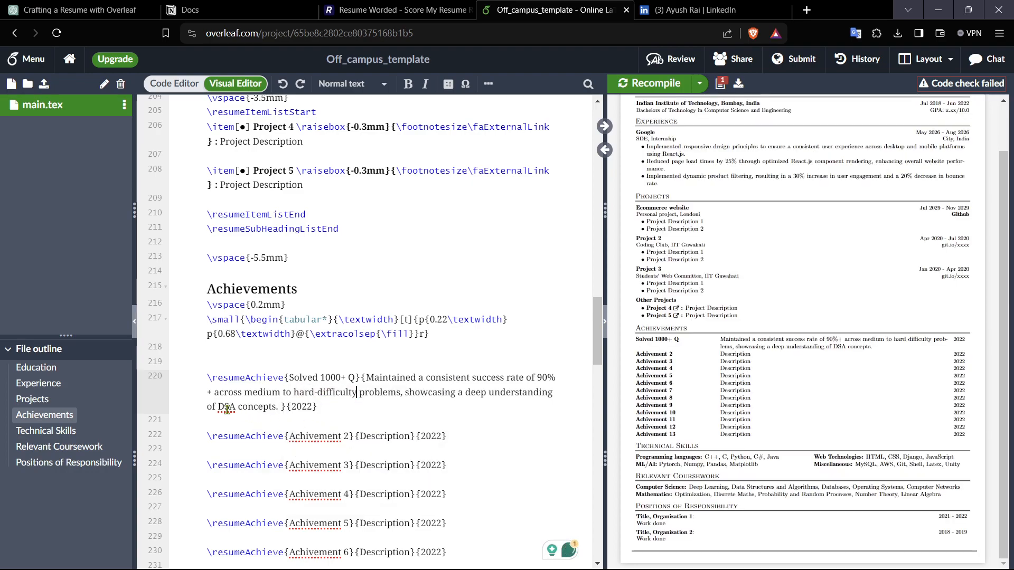
# Step: Set the first achievement's year to 2026 and recompile
pyautogui.click(313, 407)
pyautogui.press('BackSpace')
pyautogui.press('BackSpace')
pyautogui.press('BackSpace')
pyautogui.press('BackSpace')
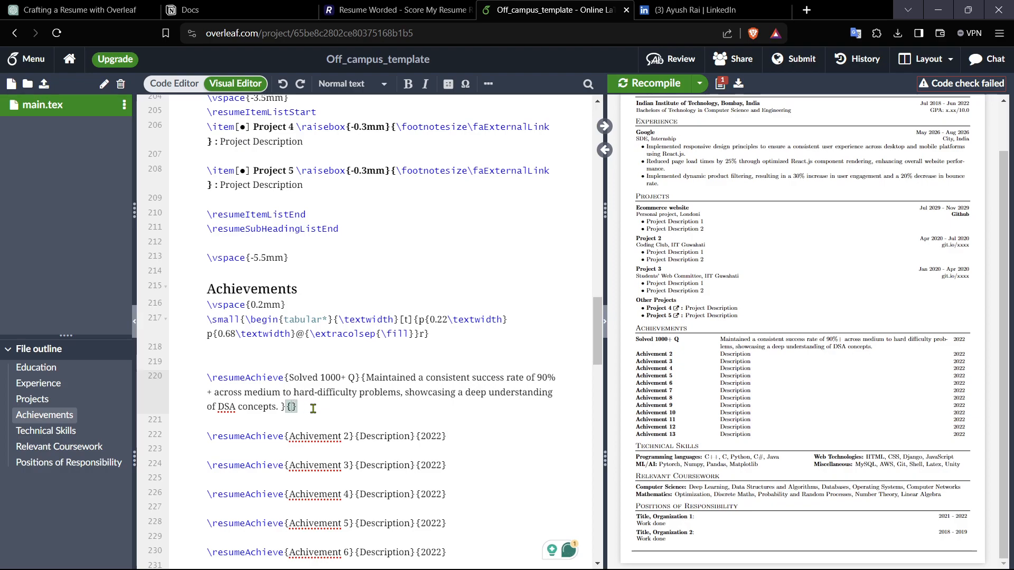
pyautogui.write('2026')
pyautogui.click(674, 79)
# Step: Set the second achievement's title to "Completed Red hat certification"
pyautogui.scroll(-2, 275, 369)
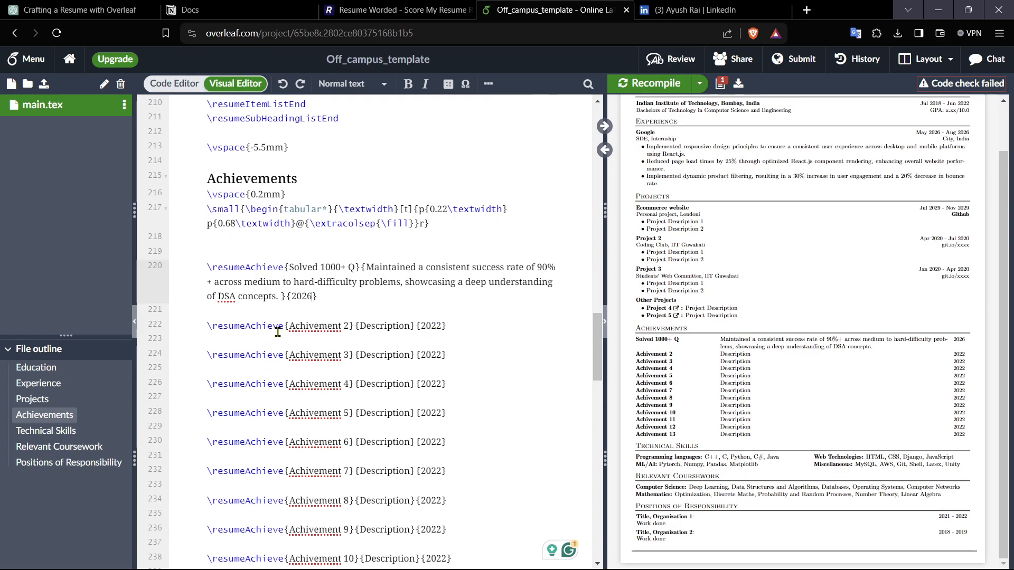
pyautogui.moveTo(351, 326); pyautogui.dragTo(289, 326)
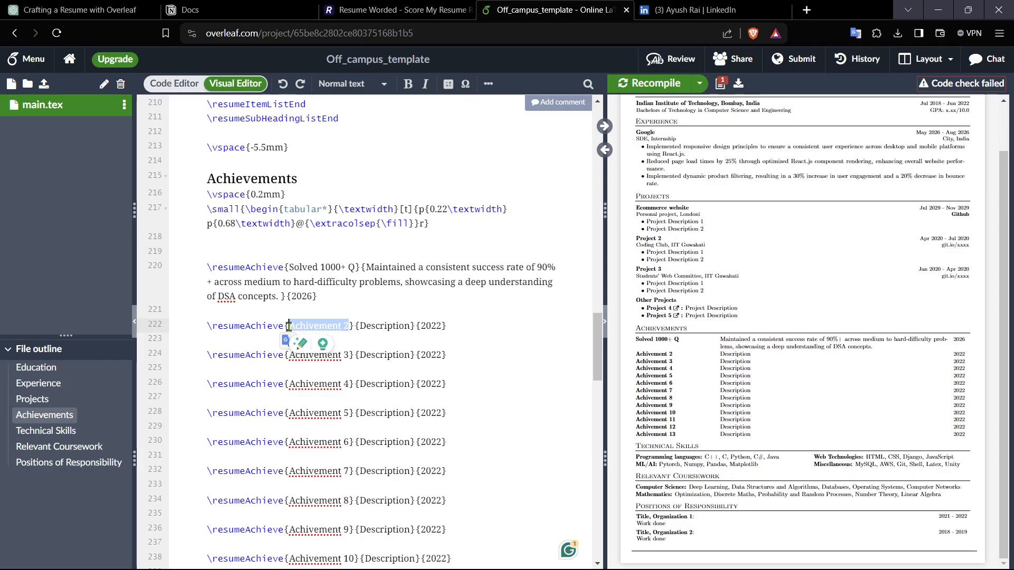
pyautogui.write('Completed ')
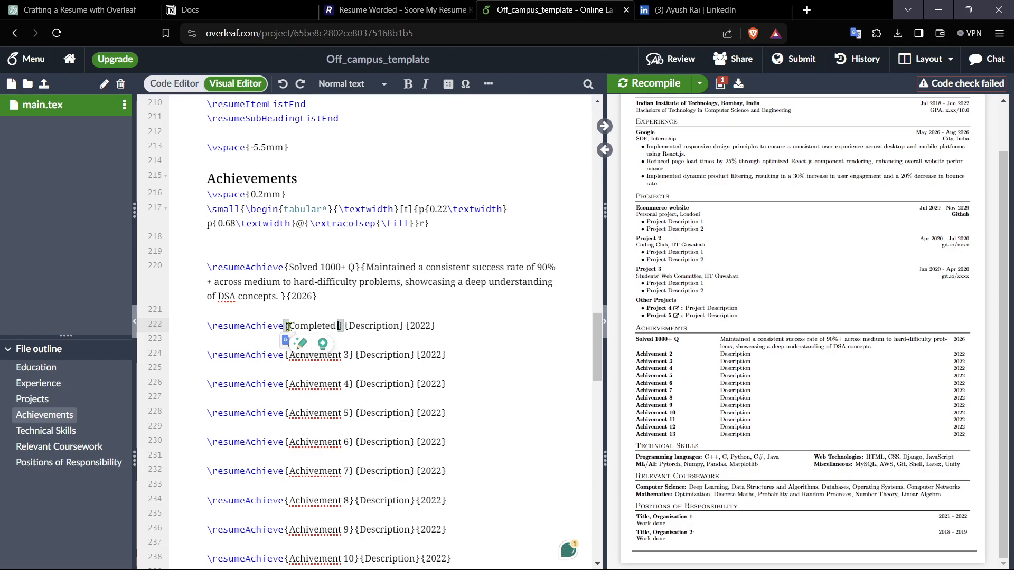
pyautogui.write('Ree')
pyautogui.press('BackSpace')
pyautogui.write('d')
pyautogui.write(' hat cert')
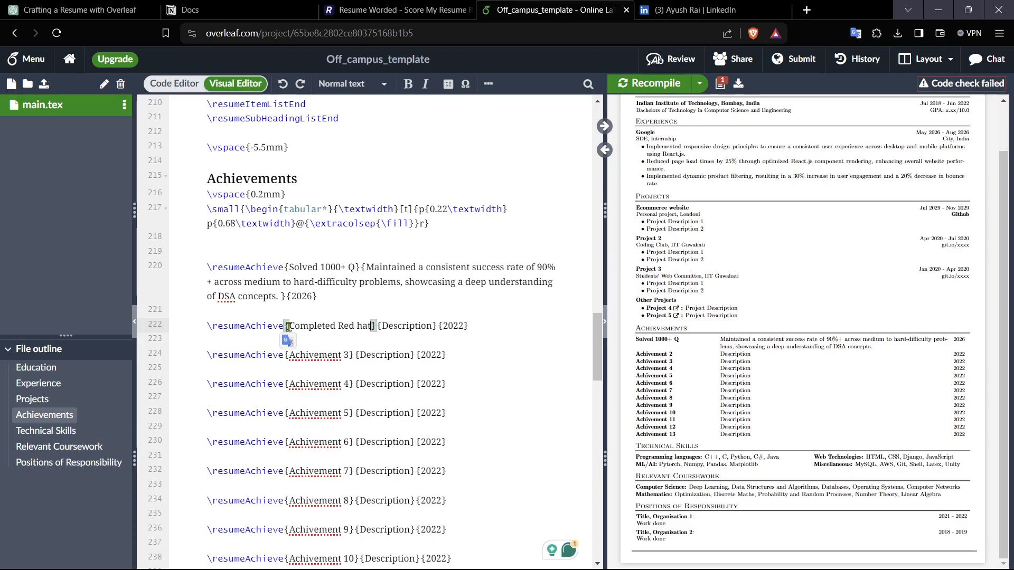
pyautogui.write('i')
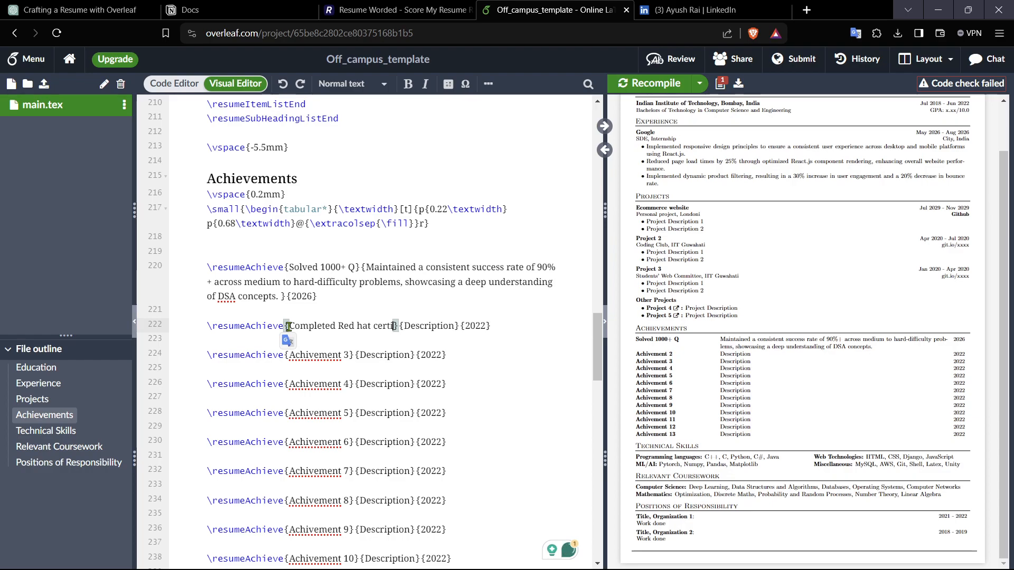
pyautogui.write('fication ion')
pyautogui.press('BackSpace')
pyautogui.press('BackSpace')
pyautogui.write('n')
pyautogui.press('BackSpace')
pyautogui.press('BackSpace')
pyautogui.press('BackSpace')
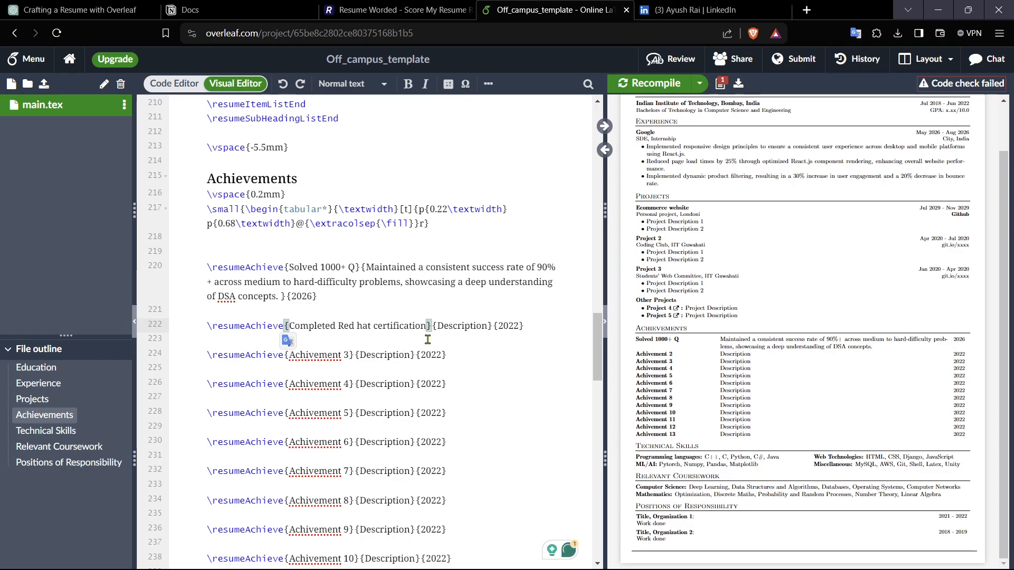
# Step: Fill the second achievement's description with placeholder text "Diuhdfshgouahg" and set its year to 2028
pyautogui.moveTo(486, 326); pyautogui.dragTo(441, 324)
pyautogui.write('iuhdfshgouahg')
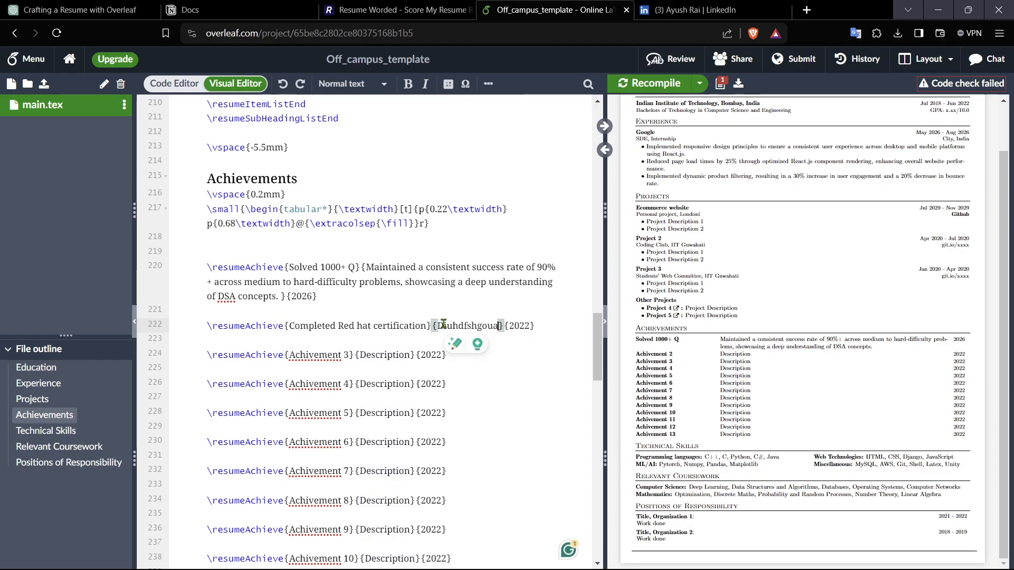
pyautogui.click(544, 324)
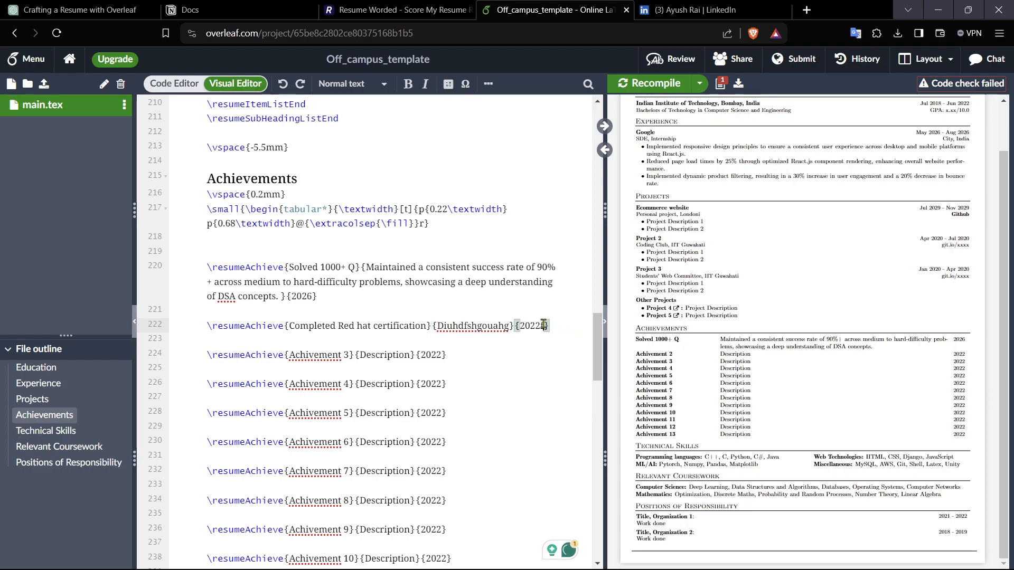
pyautogui.write('ffhu')
pyautogui.press('BackSpace')
pyautogui.press('BackSpace')
pyautogui.press('BackSpace')
pyautogui.press('BackSpace')
pyautogui.press('BackSpace')
pyautogui.write('24')
pyautogui.press('BackSpace')
pyautogui.press('BackSpace')
pyautogui.write('8')
pyautogui.click(538, 353)
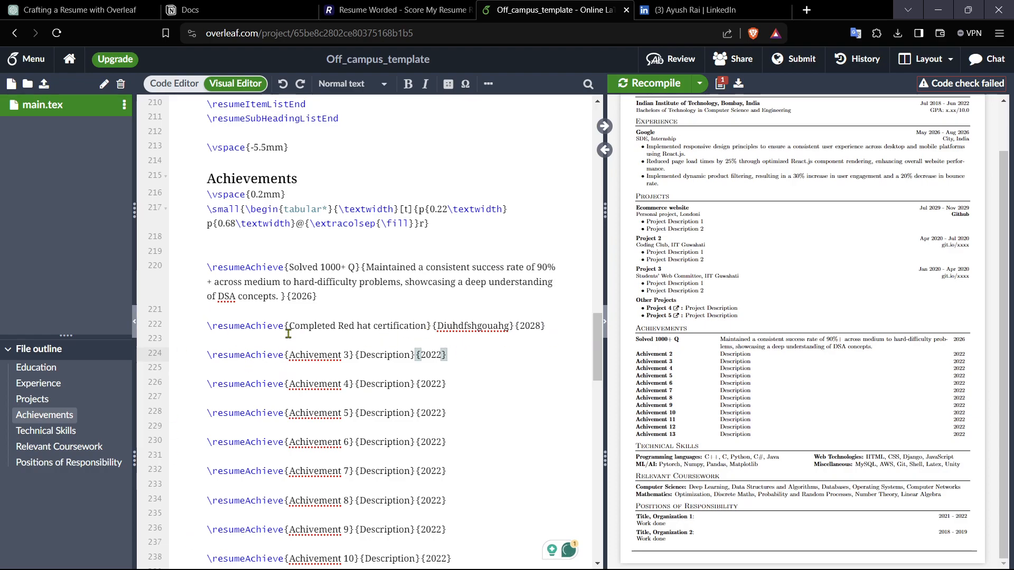
pyautogui.scroll(2, 284, 353)
pyautogui.moveTo(226, 312); pyautogui.dragTo(399, 335)
pyautogui.click(493, 336)
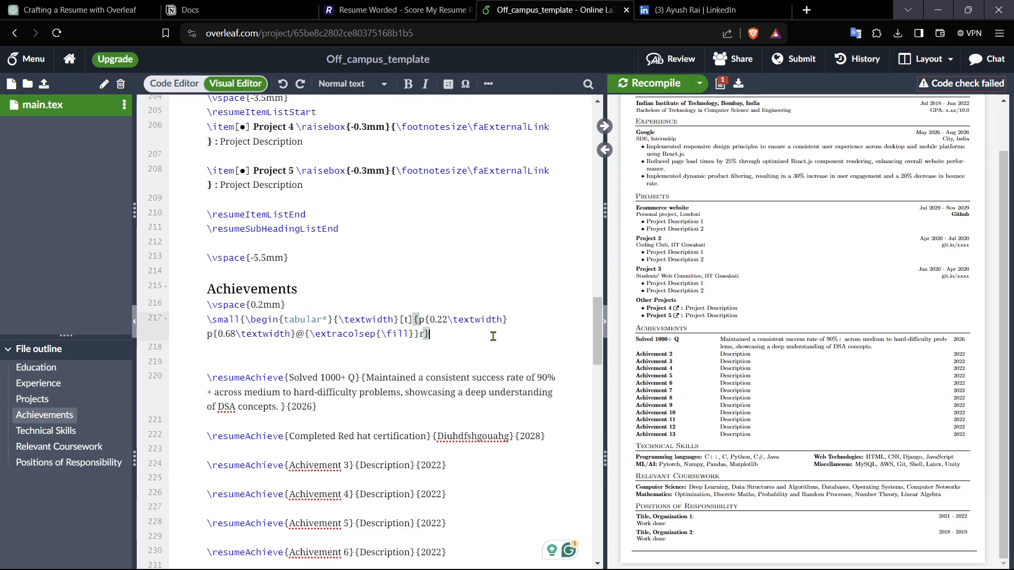
pyautogui.scroll(-8, 493, 337)
pyautogui.scroll(-6, 492, 336)
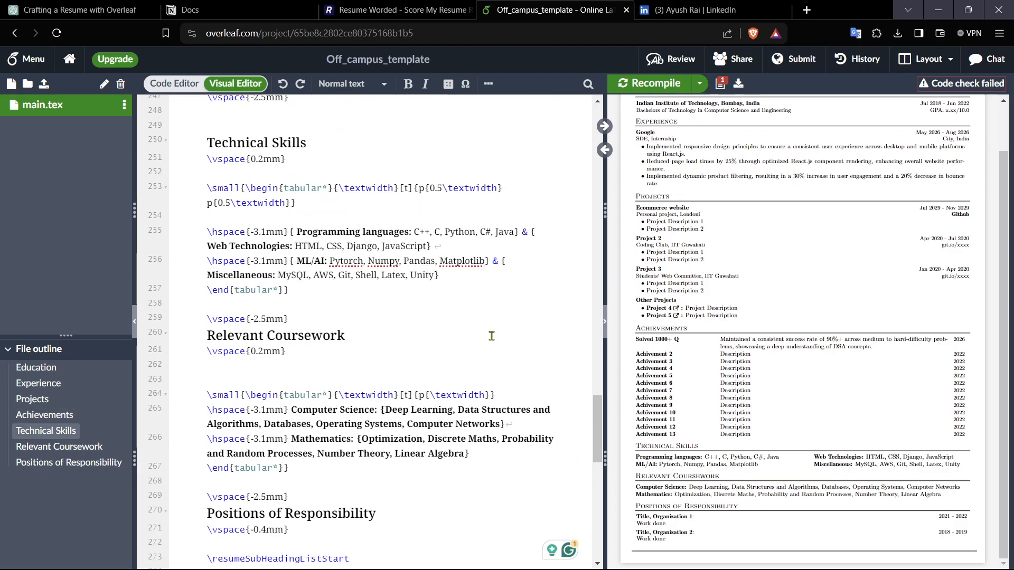
pyautogui.scroll(2, 491, 335)
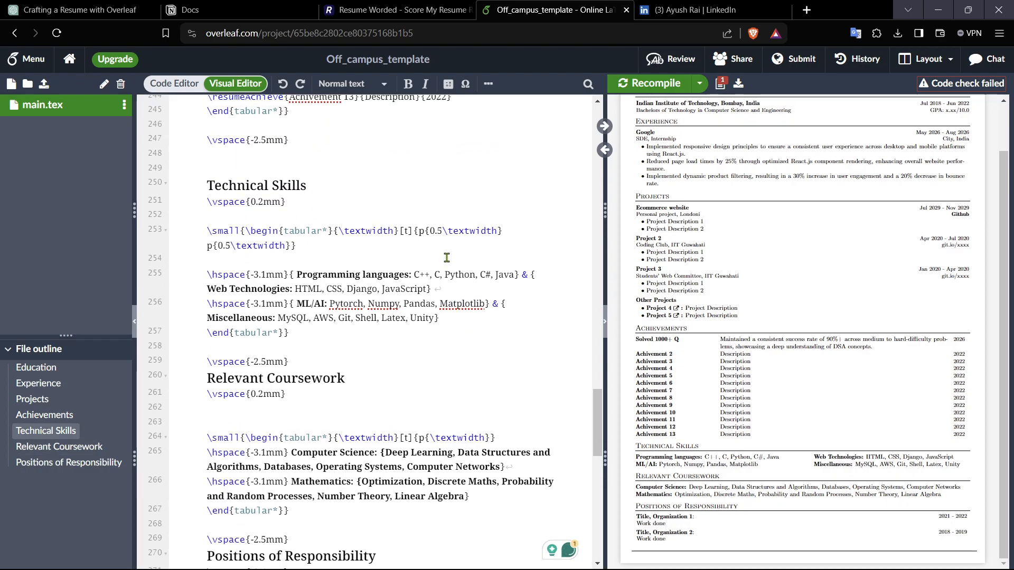
# Step: Change the programming languages to "Javascript | Python | Java" and replace JavaScript with ReactJS in web technologies
pyautogui.click(428, 279)
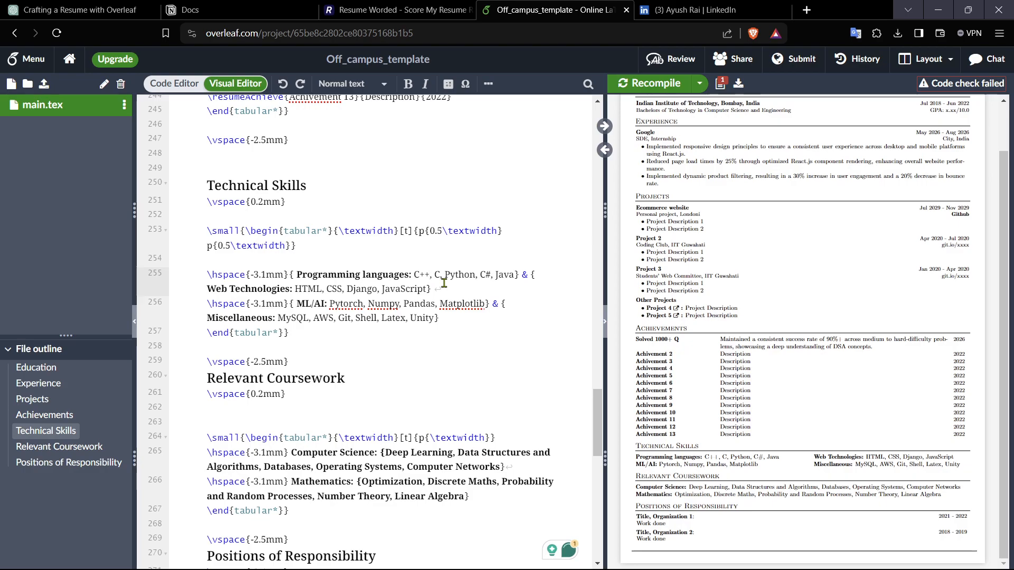
pyautogui.press('BackSpace')
pyautogui.press('BackSpace')
pyautogui.press('BackSpace')
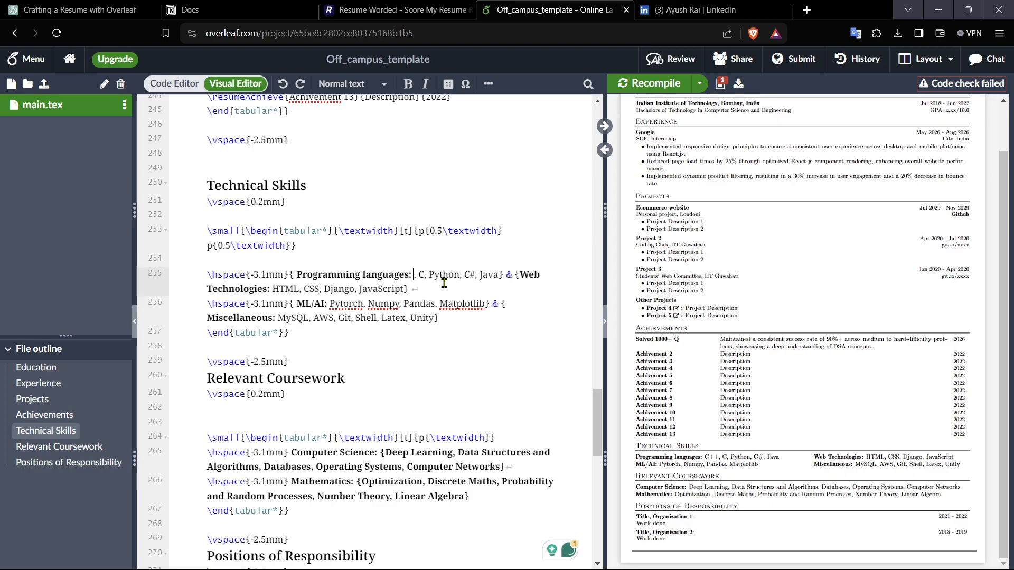
pyautogui.press('Delete')
pyautogui.press('Delete')
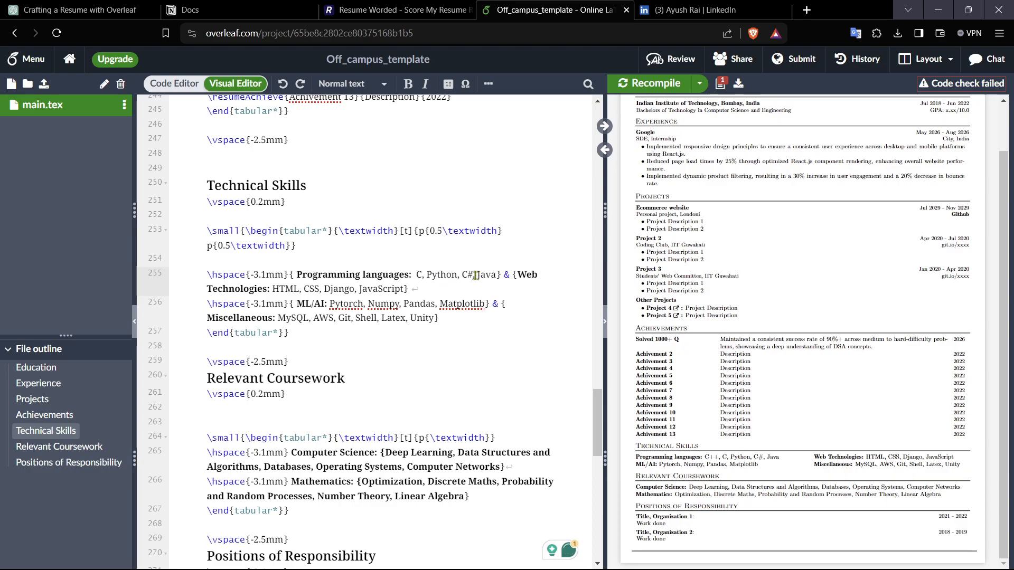
pyautogui.press('BackSpace')
pyautogui.press('BackSpace')
pyautogui.press('BackSpace')
pyautogui.press('BackSpace')
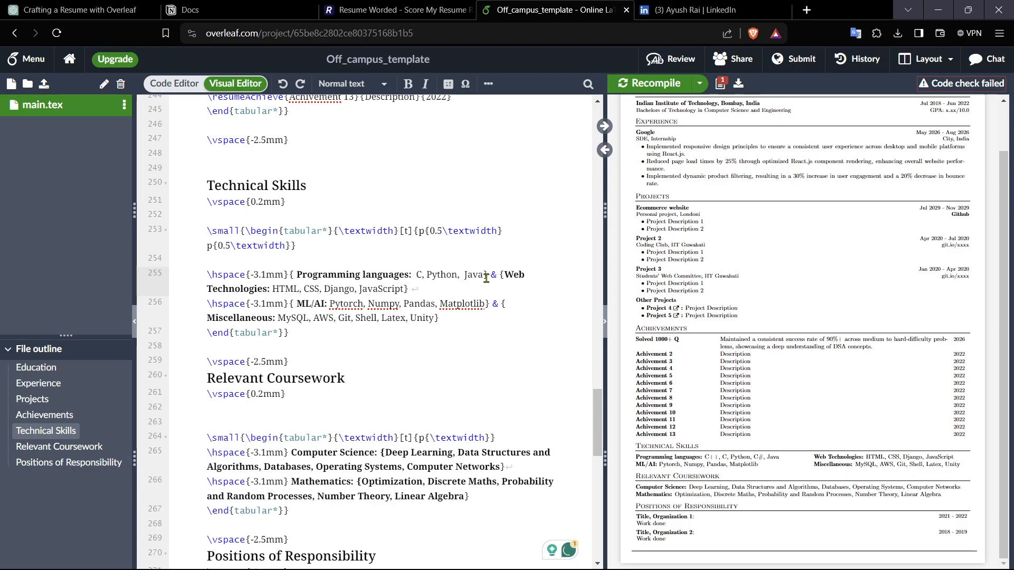
pyautogui.press('BackSpace')
pyautogui.press('BackSpace')
pyautogui.press('BackSpace')
pyautogui.write('Javascr')
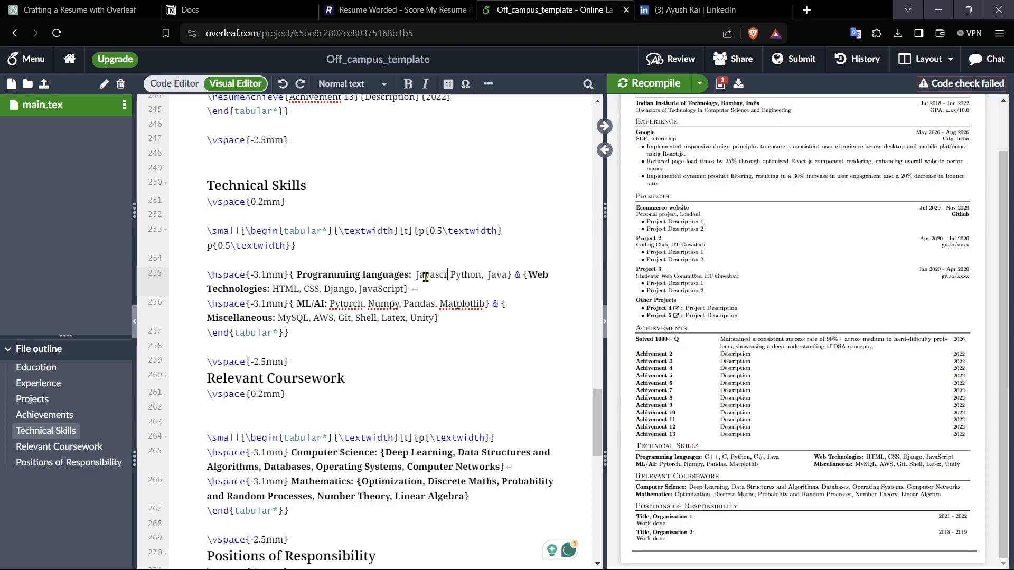
pyautogui.write('ipt ')
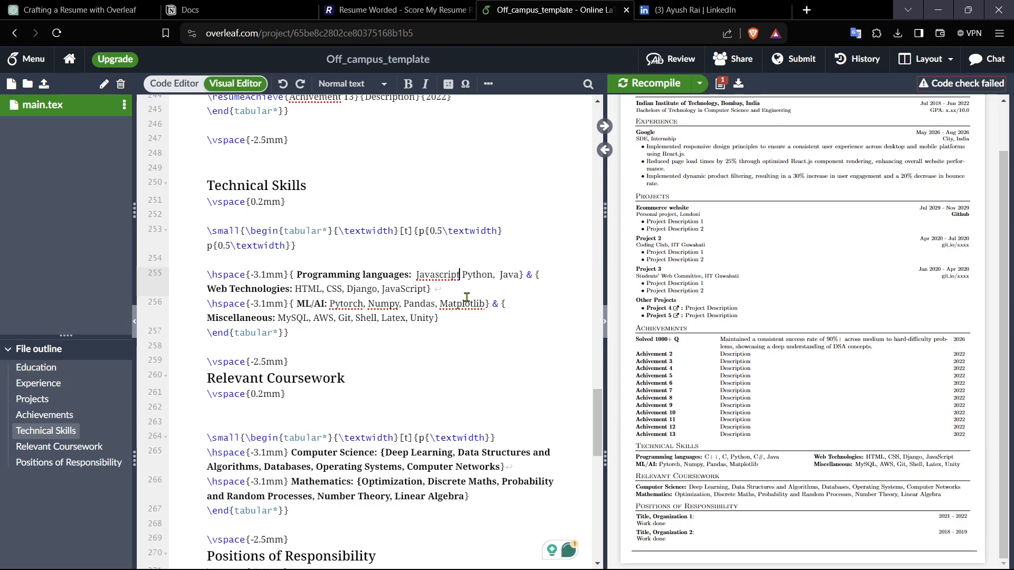
pyautogui.write('|')
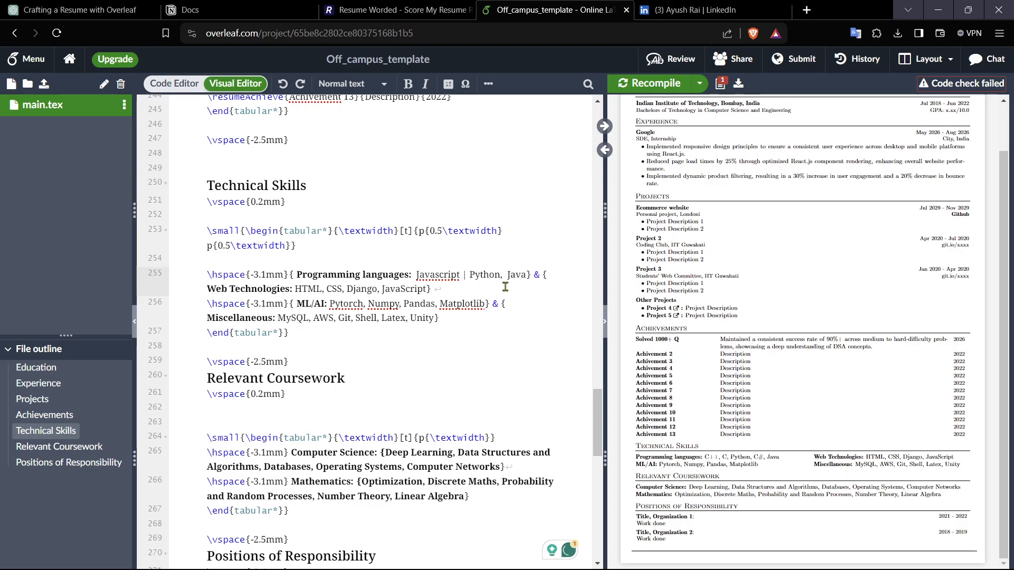
pyautogui.press('BackSpace')
pyautogui.write('|')
pyautogui.moveTo(423, 289); pyautogui.dragTo(382, 290)
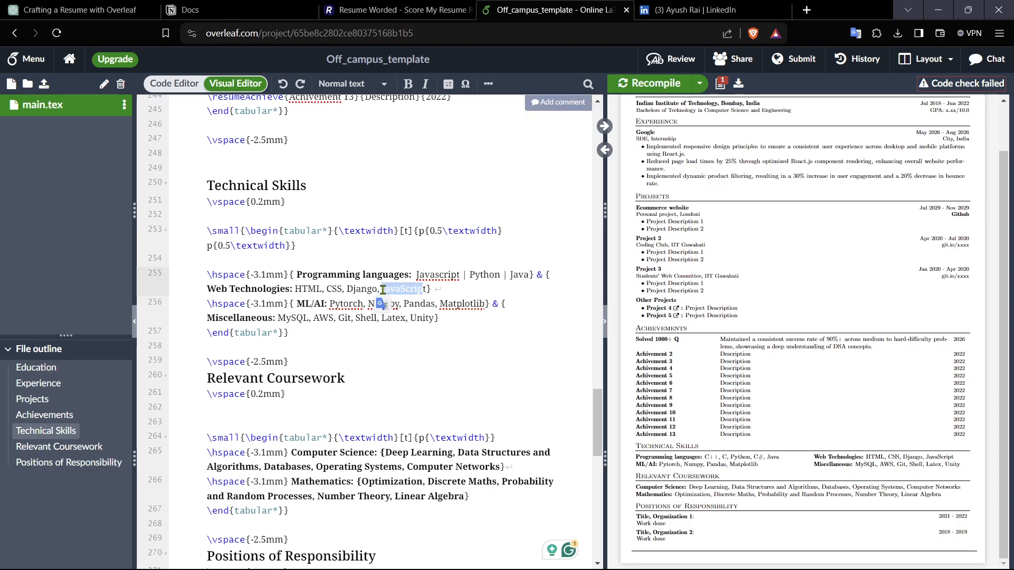
pyautogui.write('ReactJS')
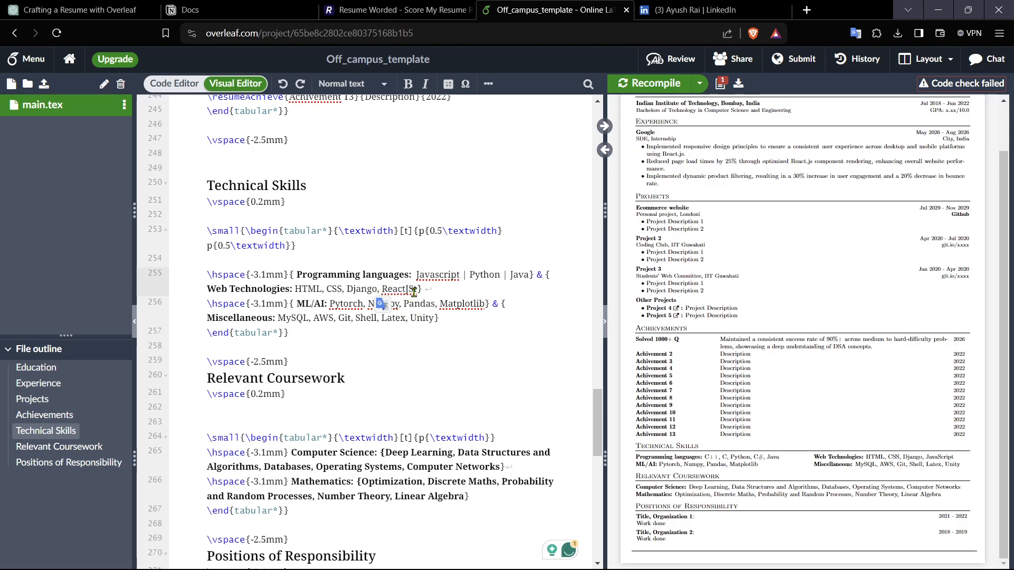
# Step: Make "React.js" bold in the second Google experience bullet and recompile the resume
pyautogui.scroll(5, 445, 383)
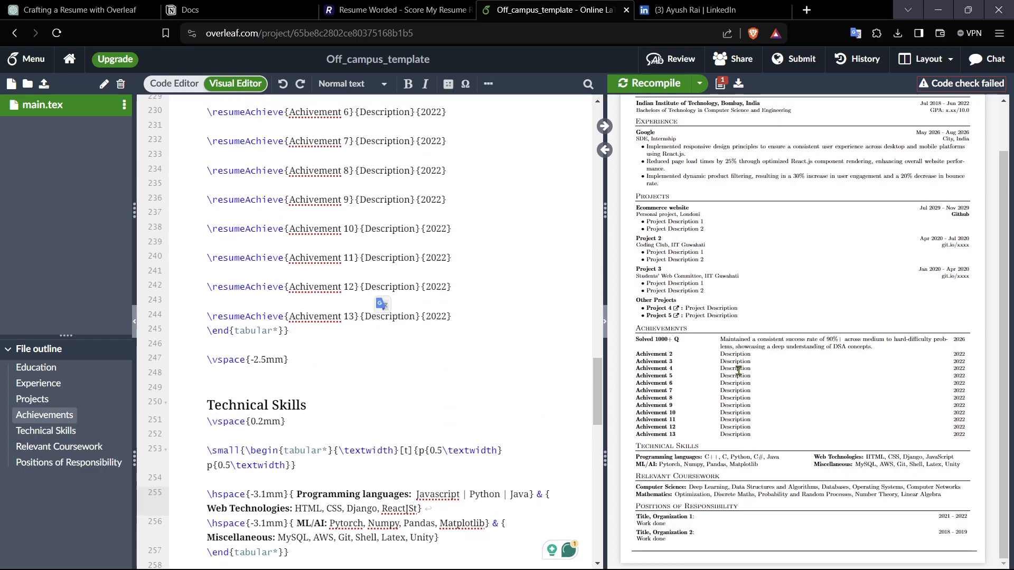
pyautogui.scroll(2, 736, 372)
pyautogui.scroll(10, 446, 364)
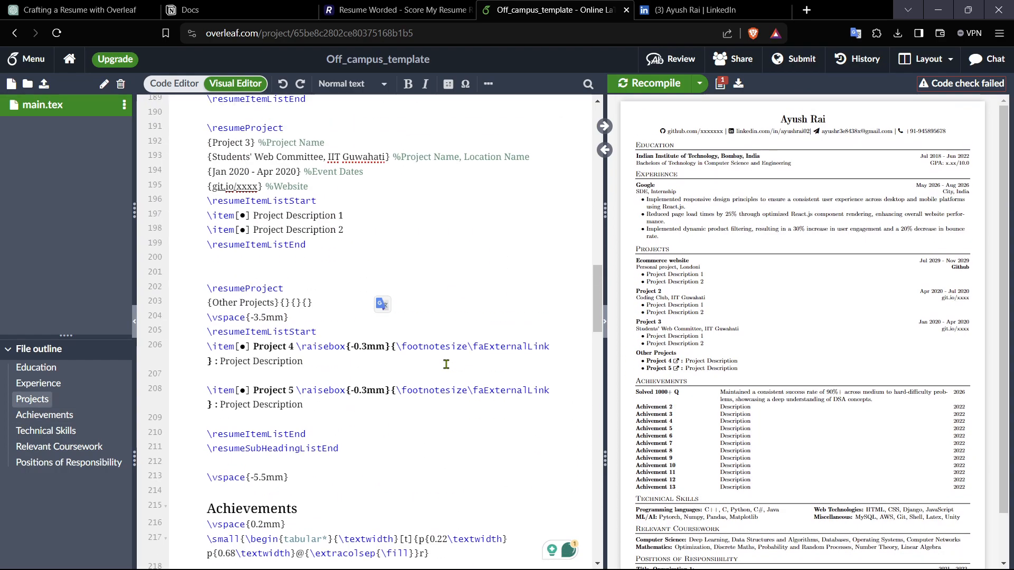
pyautogui.scroll(5, 446, 364)
pyautogui.scroll(3, 447, 364)
pyautogui.scroll(-5, 443, 362)
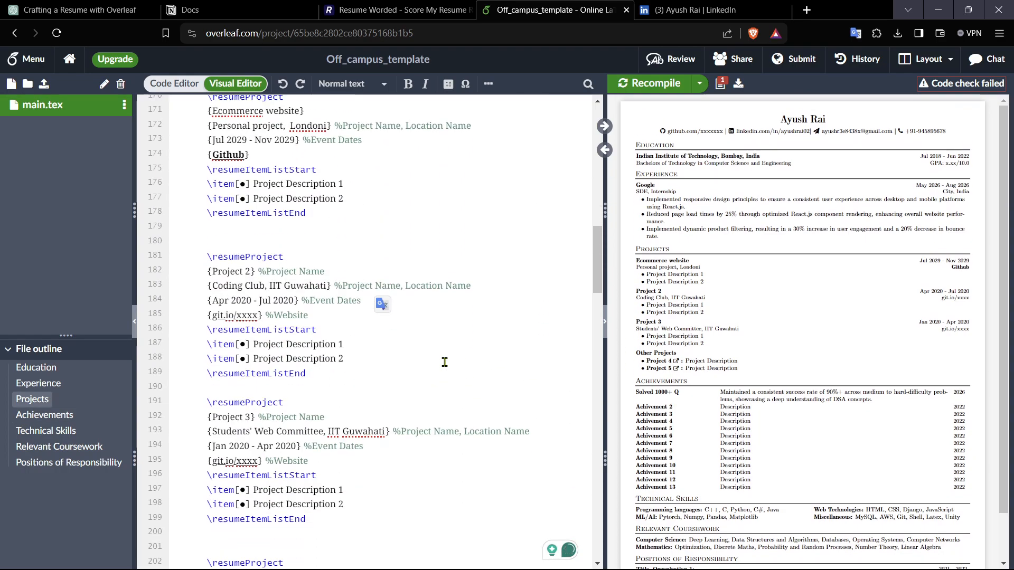
pyautogui.scroll(2, 440, 359)
pyautogui.scroll(5, 439, 360)
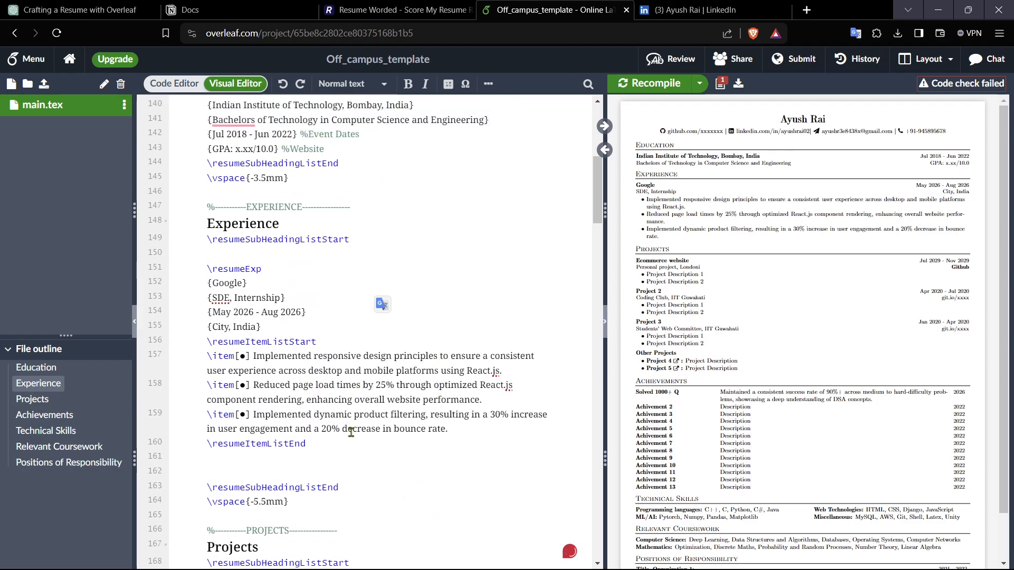
pyautogui.click(378, 388)
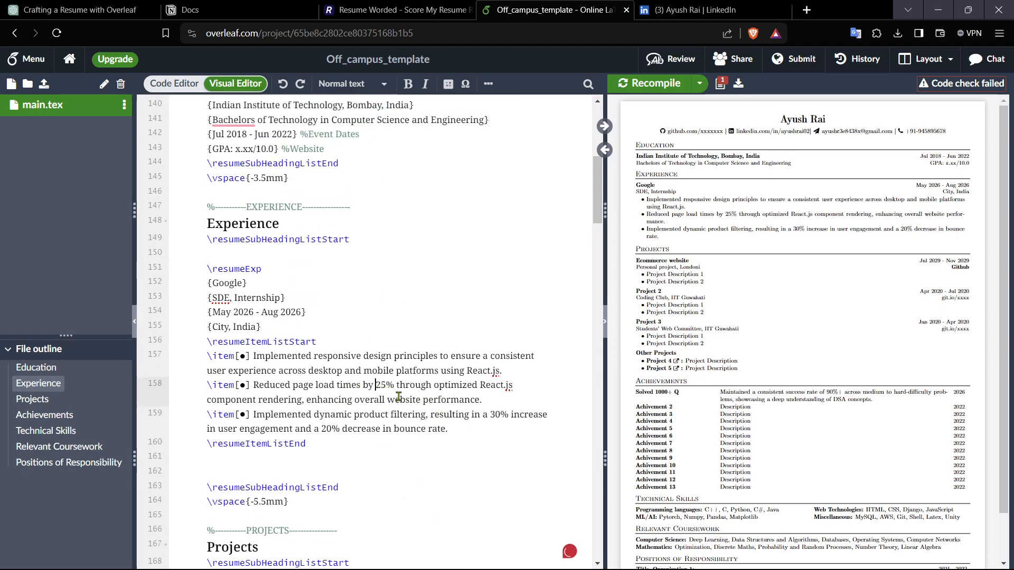
pyautogui.moveTo(479, 388); pyautogui.dragTo(512, 388)
pyautogui.click(484, 387)
pyautogui.moveTo(482, 385); pyautogui.dragTo(512, 388)
pyautogui.hotkey('ctrl', 'c')
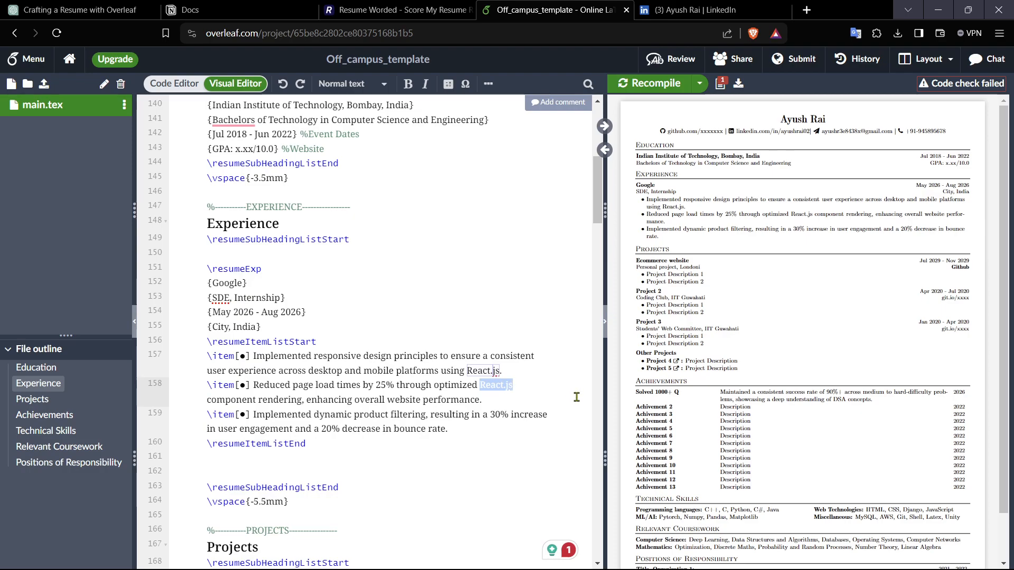
pyautogui.press('BackSpace')
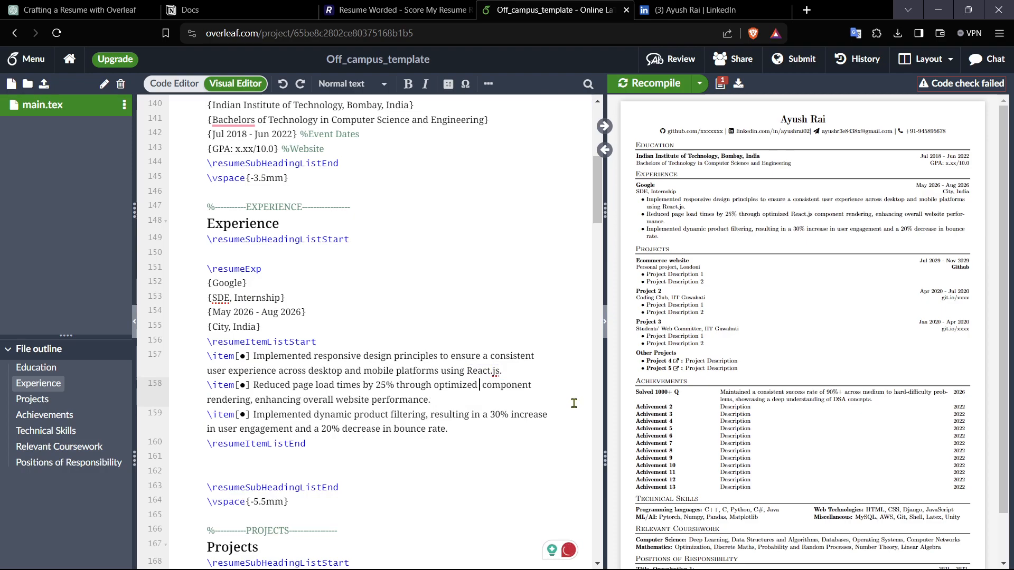
pyautogui.write('\\')
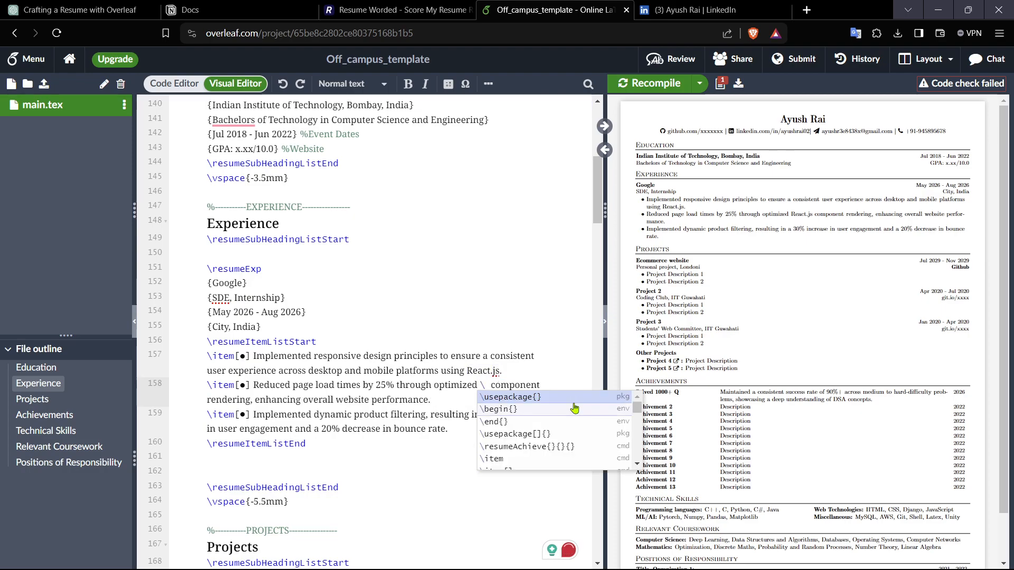
pyautogui.write('t')
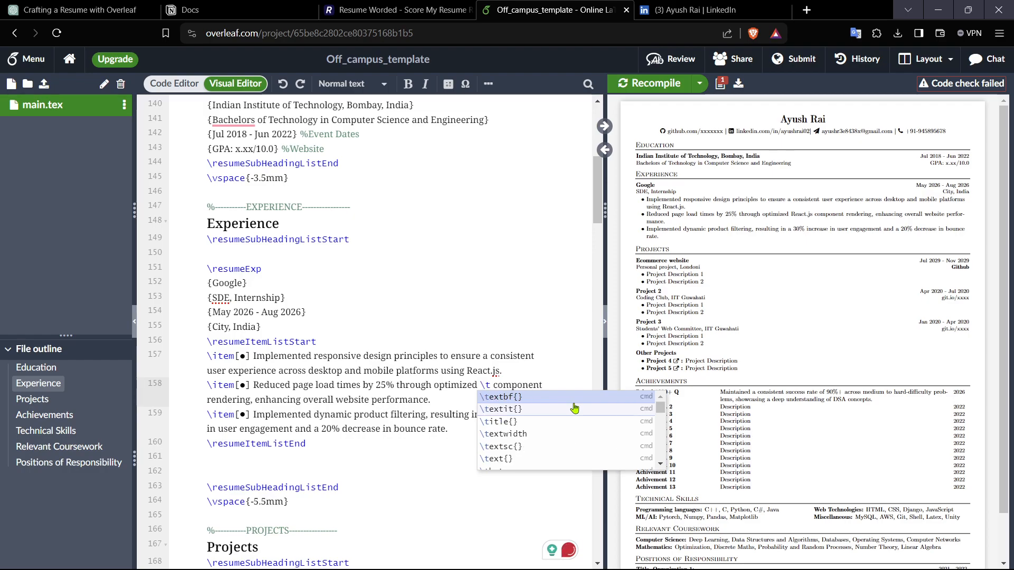
pyautogui.press('Return')
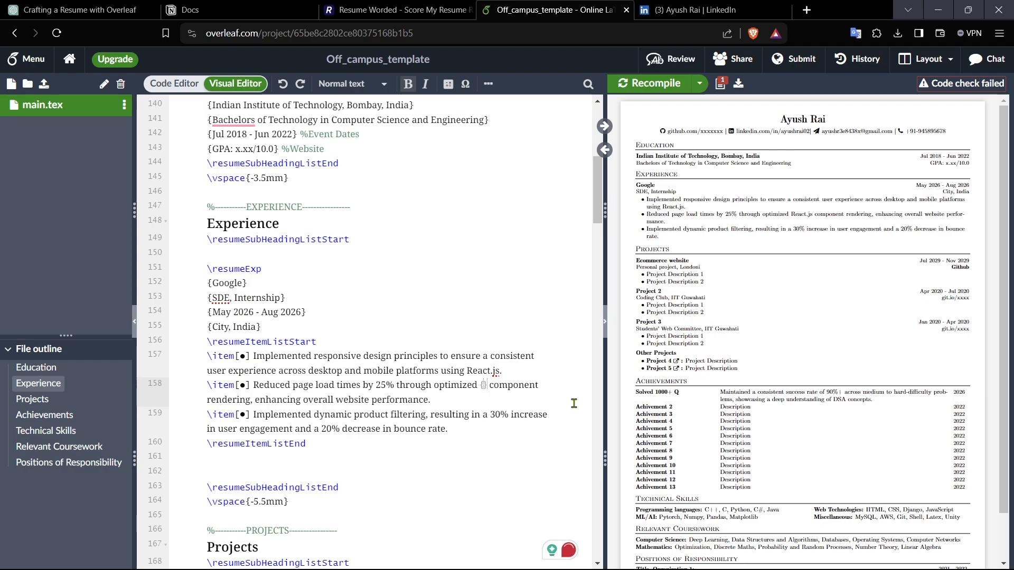
pyautogui.hotkey('ctrl', 'v')
pyautogui.click(649, 83)
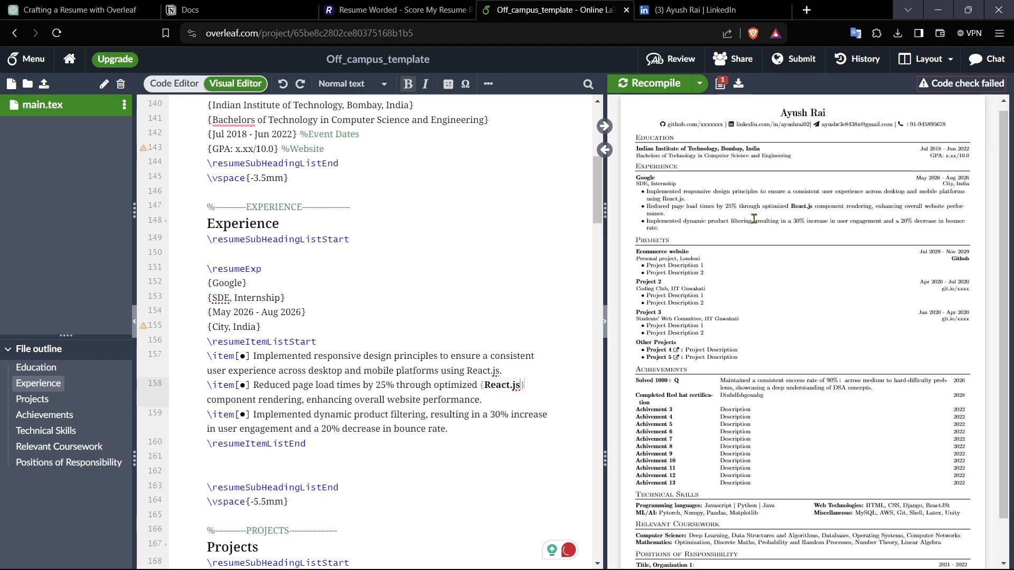
# Step: Review the compiled resume against the source from Experience through Achievements
pyautogui.doubleClick(803, 206)
pyautogui.click(415, 362)
pyautogui.scroll(-8, 415, 362)
pyautogui.scroll(-1, 416, 361)
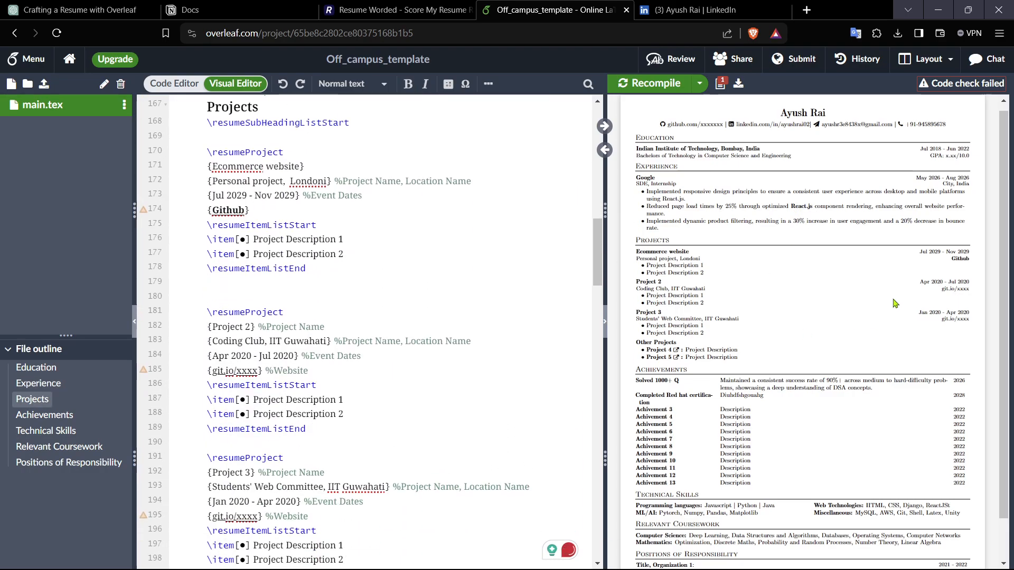
pyautogui.scroll(-1, 894, 303)
pyautogui.scroll(-15, 432, 345)
pyautogui.scroll(-14, 432, 343)
pyautogui.scroll(12, 433, 338)
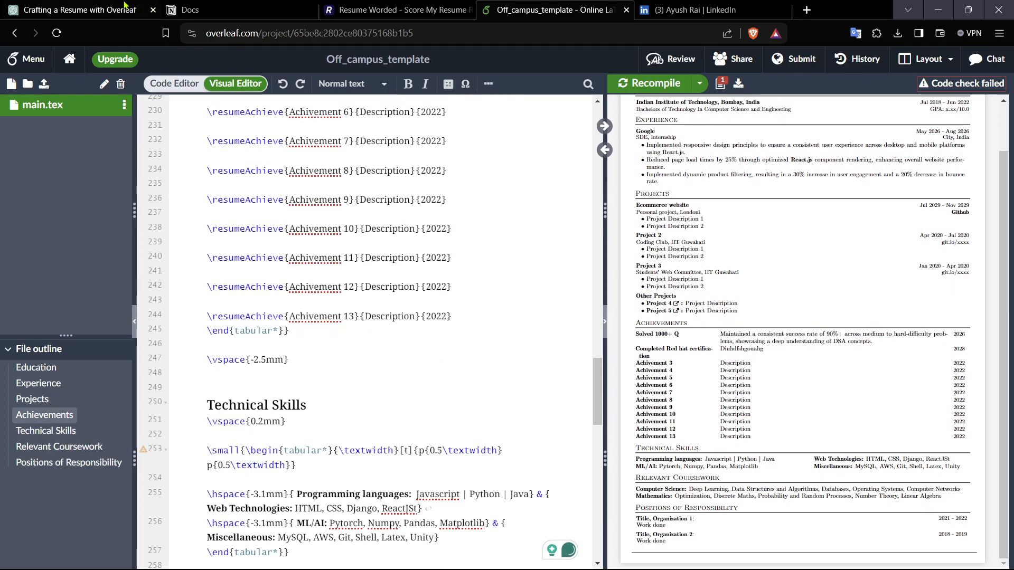
pyautogui.click(346, 299)
pyautogui.hotkey('ctrl', 'a')
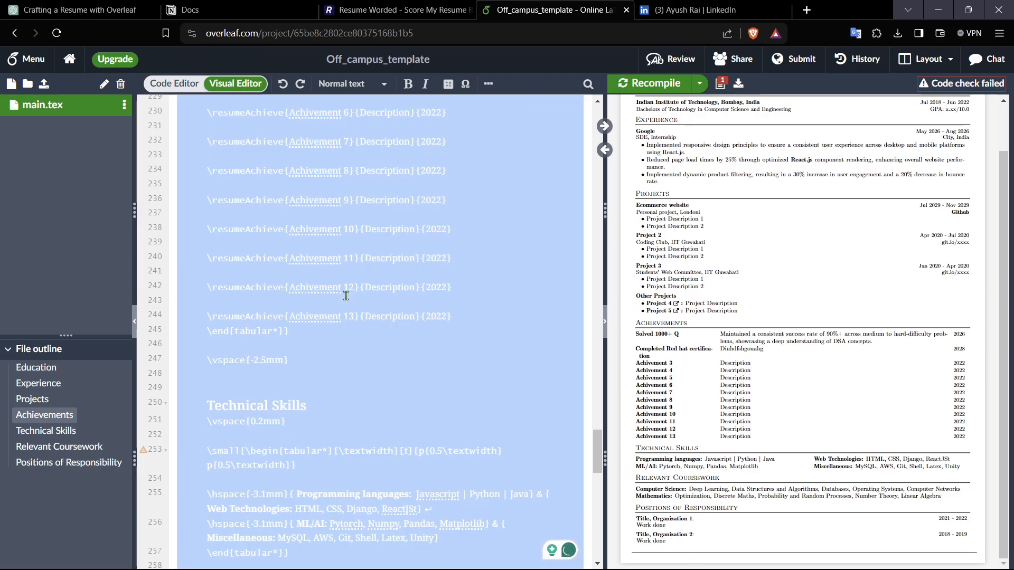
pyautogui.hotkey('ctrl', '1')
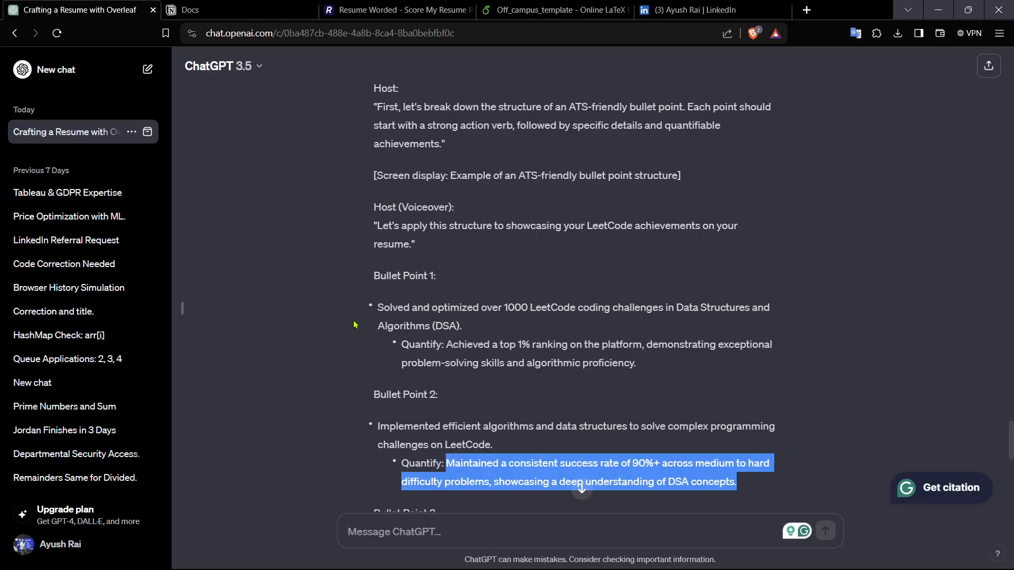
pyautogui.click(444, 531)
pyautogui.hotkey('ctrl', 'v')
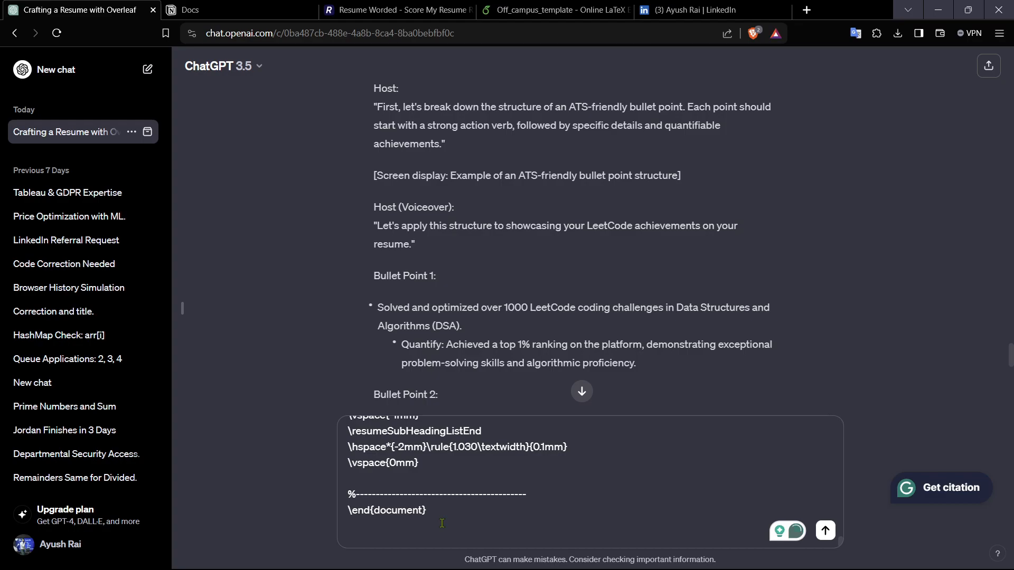
pyautogui.hotkey('ctrl', 'a')
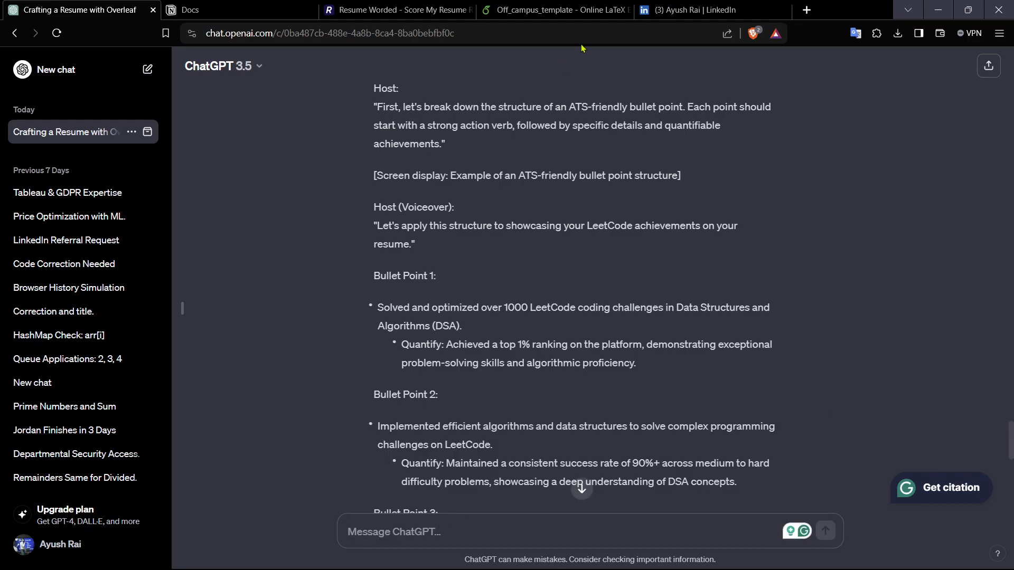
# Step: Remove Matplotlib from the ML/AI skills and separate Pytorch, Numpy and Pandas with pipes
pyautogui.click(560, 10)
pyautogui.click(466, 387)
pyautogui.scroll(-7, 466, 388)
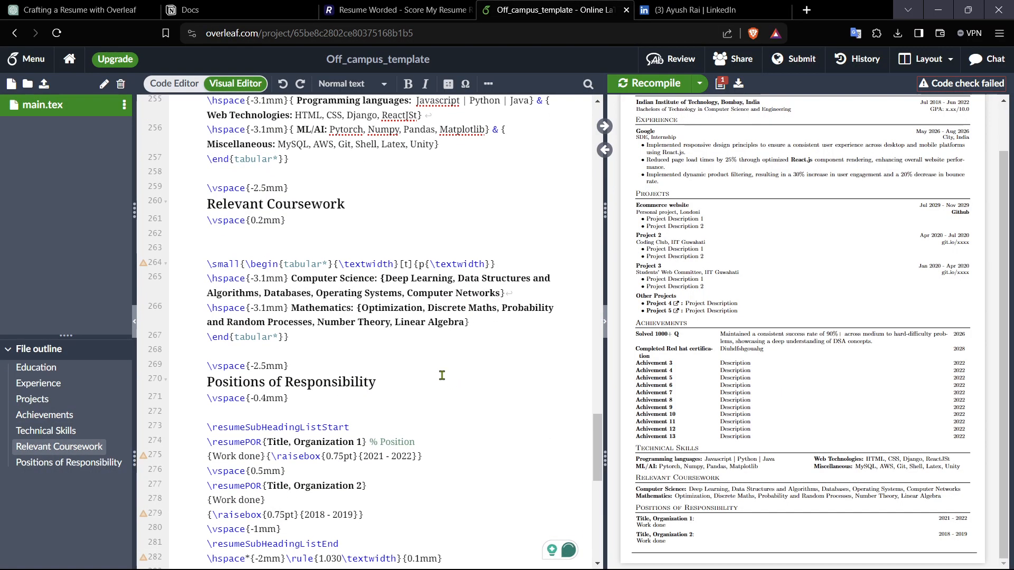
pyautogui.scroll(4, 429, 320)
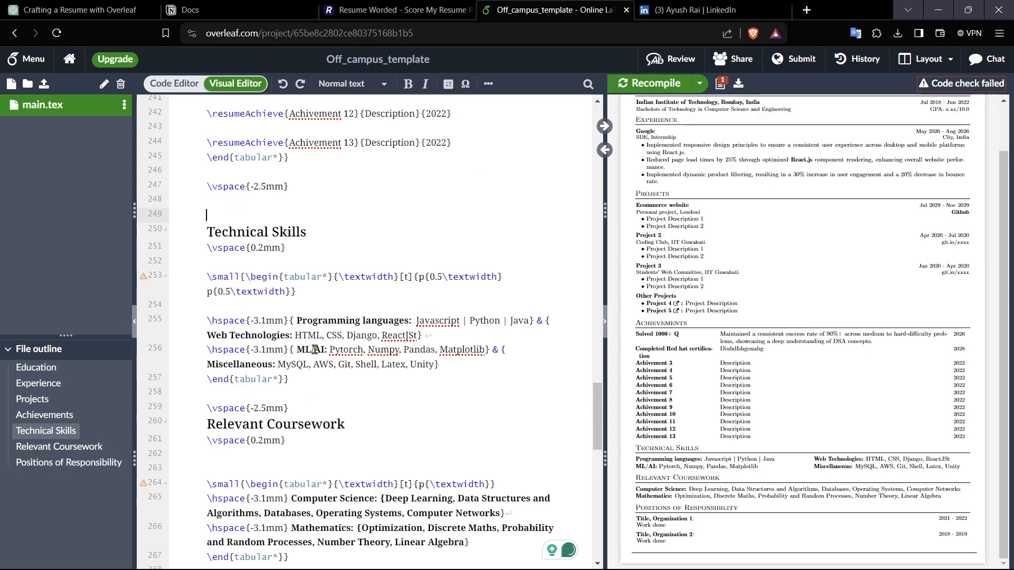
pyautogui.moveTo(486, 353); pyautogui.dragTo(441, 350)
pyautogui.press('BackSpace')
pyautogui.press('BackSpace')
pyautogui.click(403, 353)
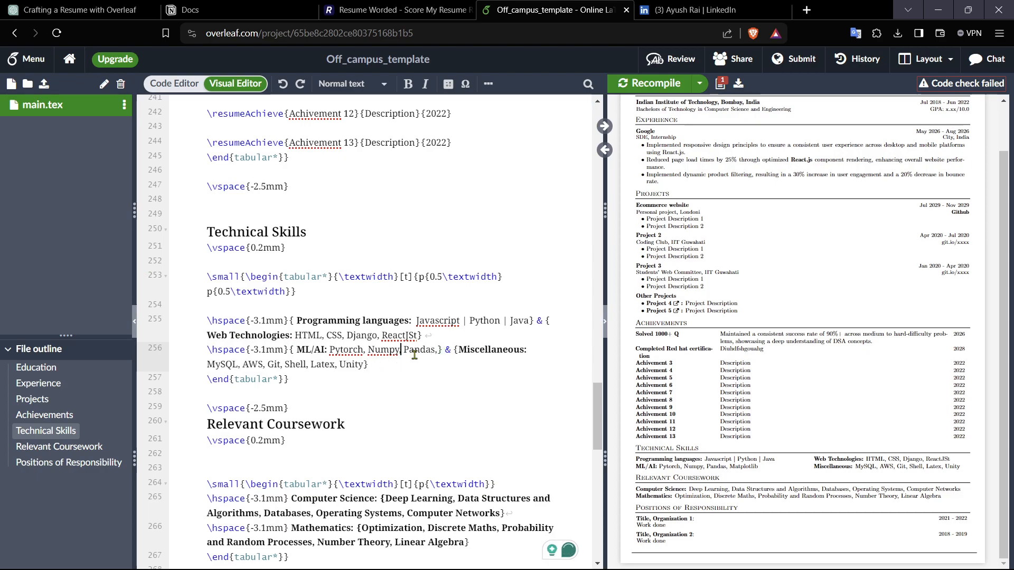
pyautogui.press('BackSpace')
pyautogui.write('|')
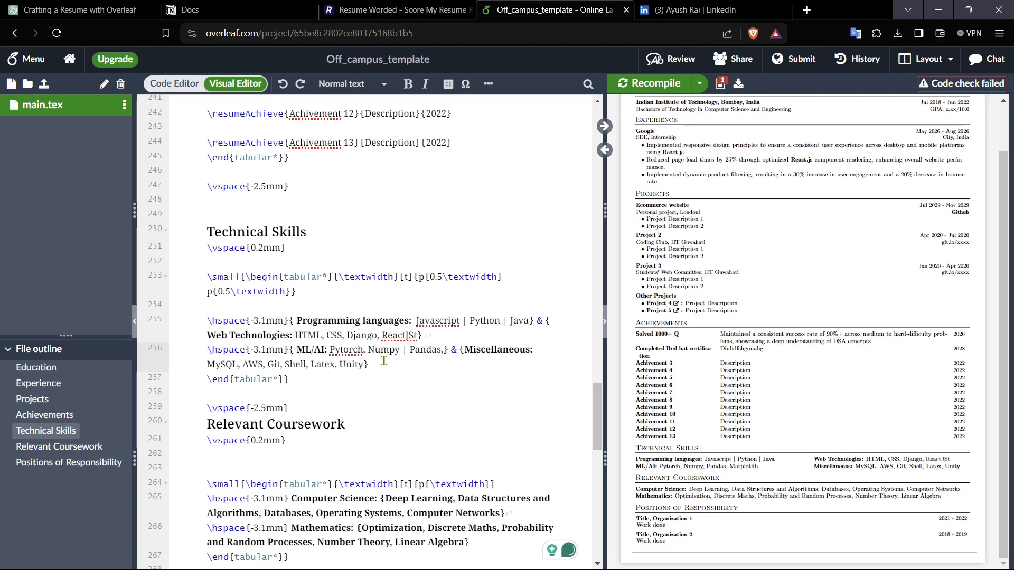
pyautogui.press('BackSpace')
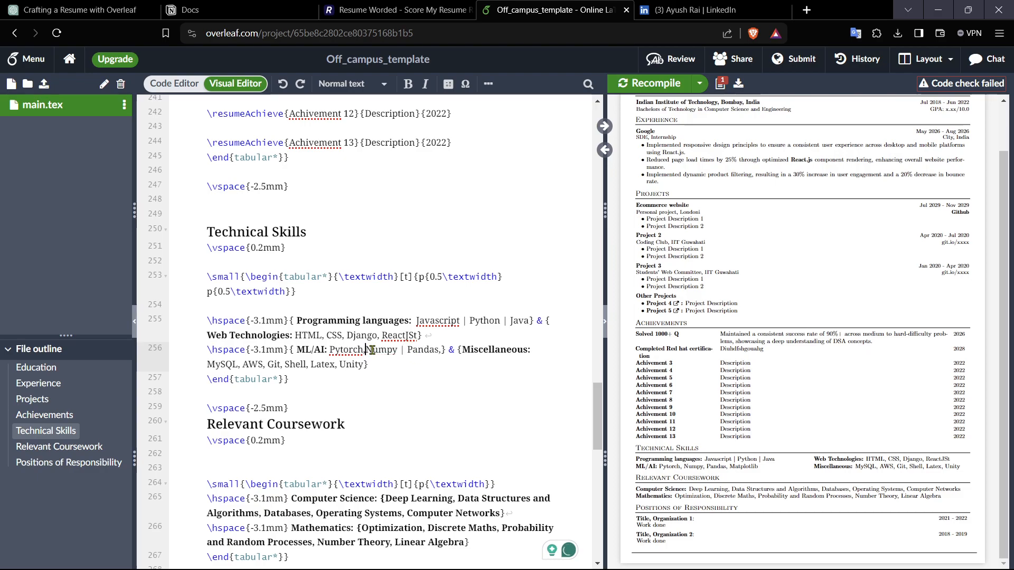
pyautogui.press('BackSpace')
pyautogui.write('|')
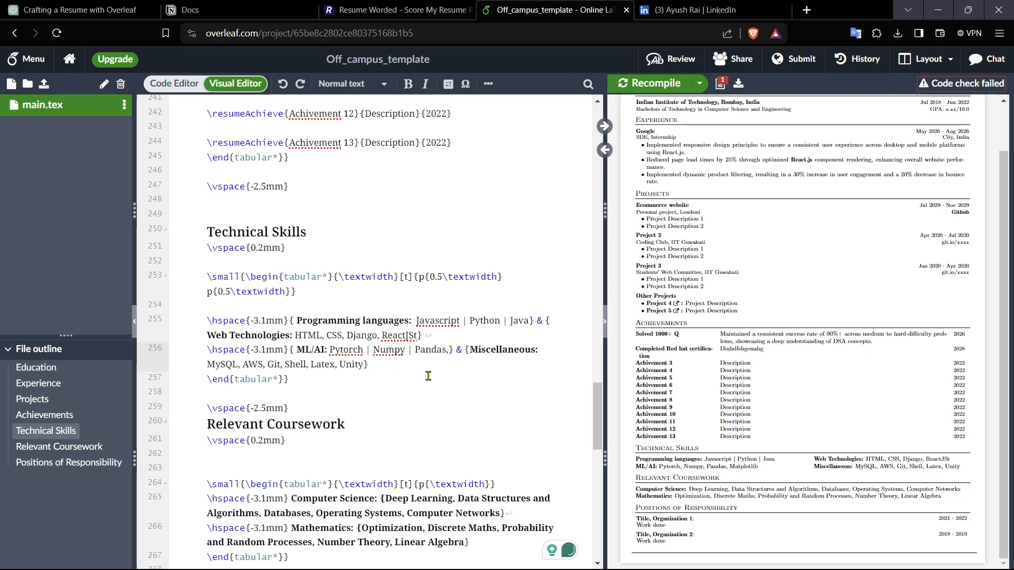
# Step: Rename the ML/AI skills label to Webb and recompile the resume
pyautogui.click(321, 349)
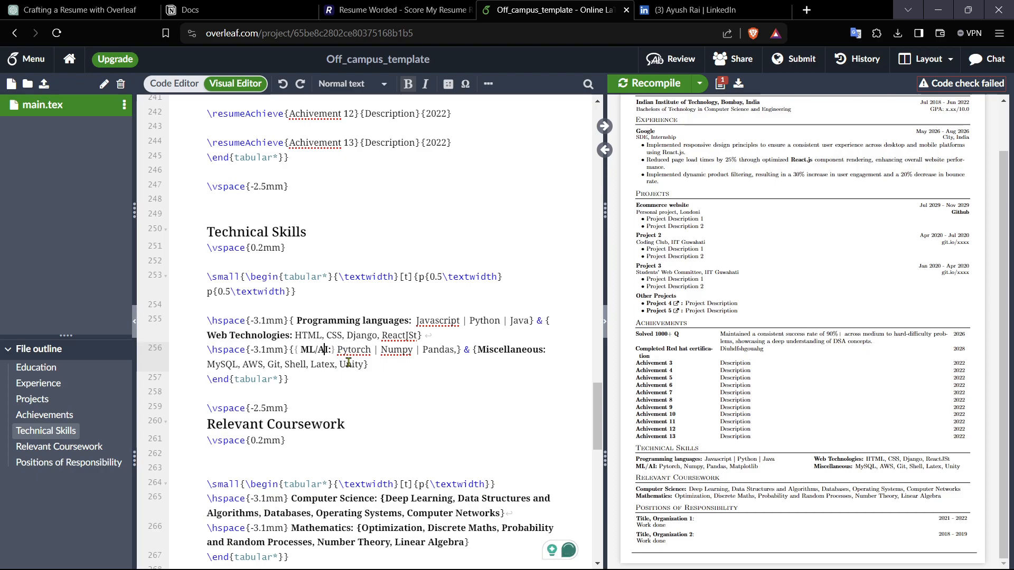
pyautogui.press('BackSpace')
pyautogui.press('BackSpace')
pyautogui.press('BackSpace')
pyautogui.press('BackSpace')
pyautogui.press('BackSpace')
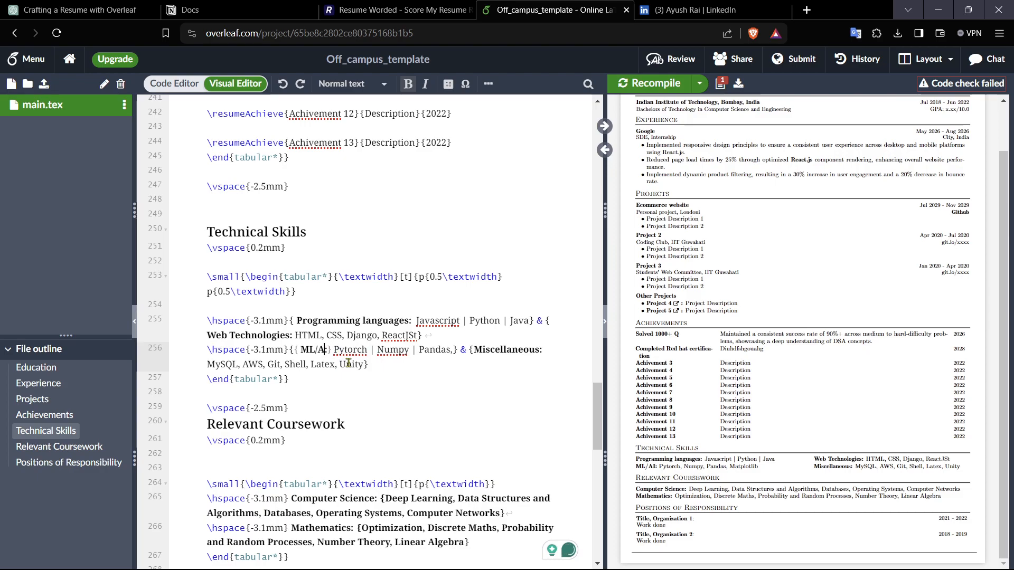
pyautogui.write('Webb')
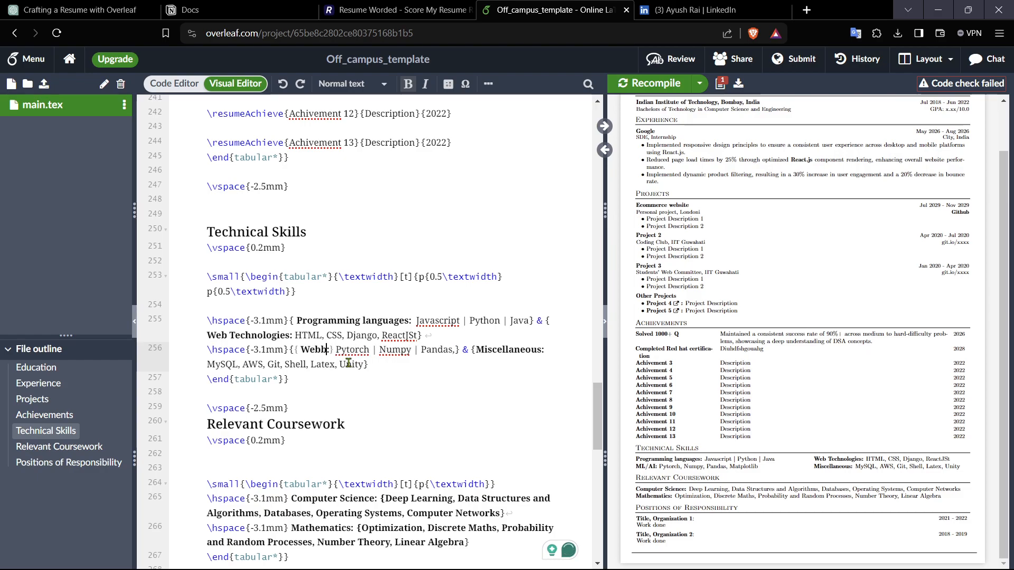
pyautogui.click(635, 83)
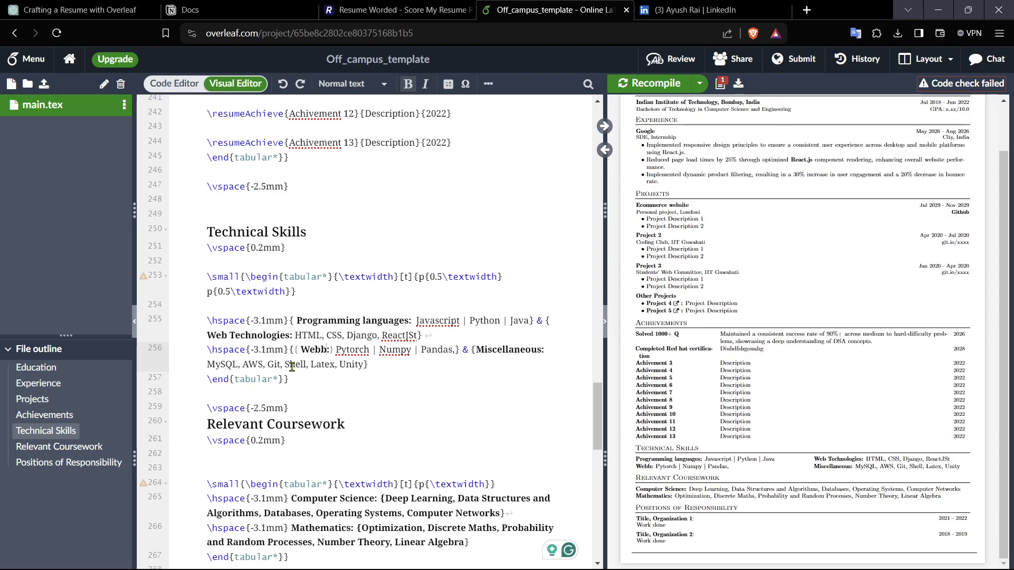
# Step: Restore the ML/AI skills label, undoing an accidental line deletion, and recompile the resume
pyautogui.click(322, 354)
pyautogui.press('BackSpace')
pyautogui.press('BackSpace')
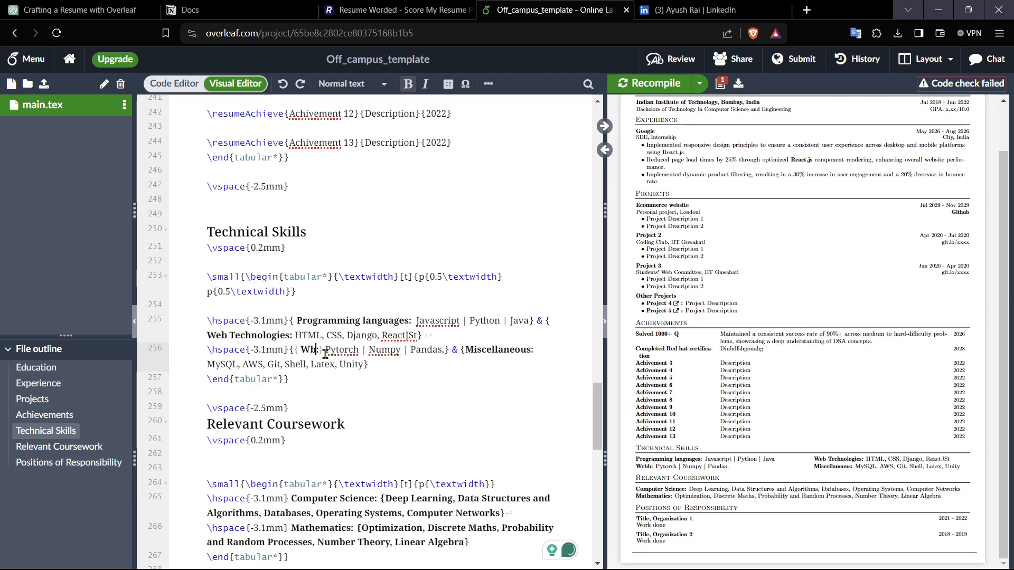
pyautogui.press('Delete')
pyautogui.press('BackSpace')
pyautogui.write('ML')
pyautogui.hotkey('ctrl', 'd')
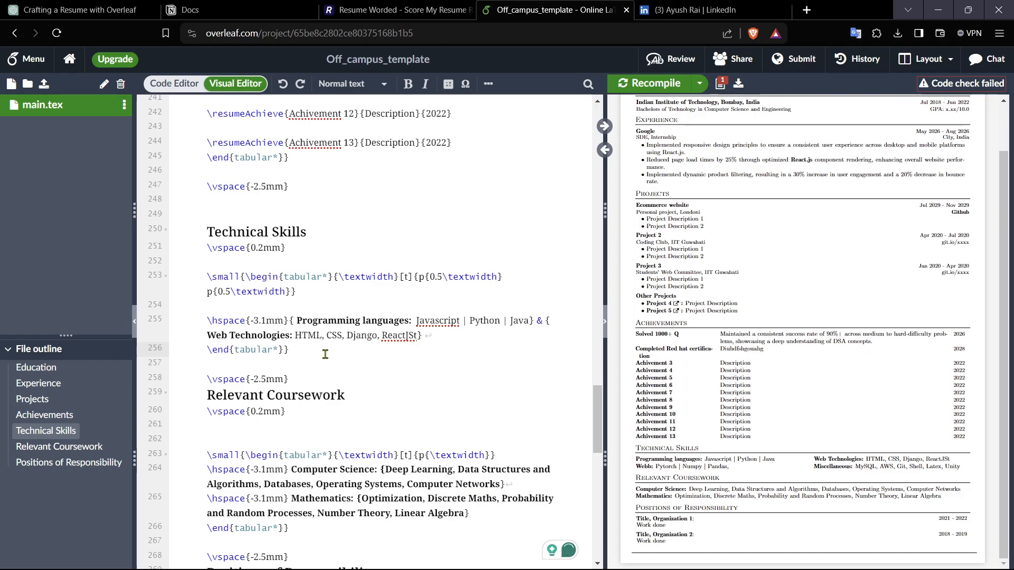
pyautogui.hotkey('ctrl', 'z')
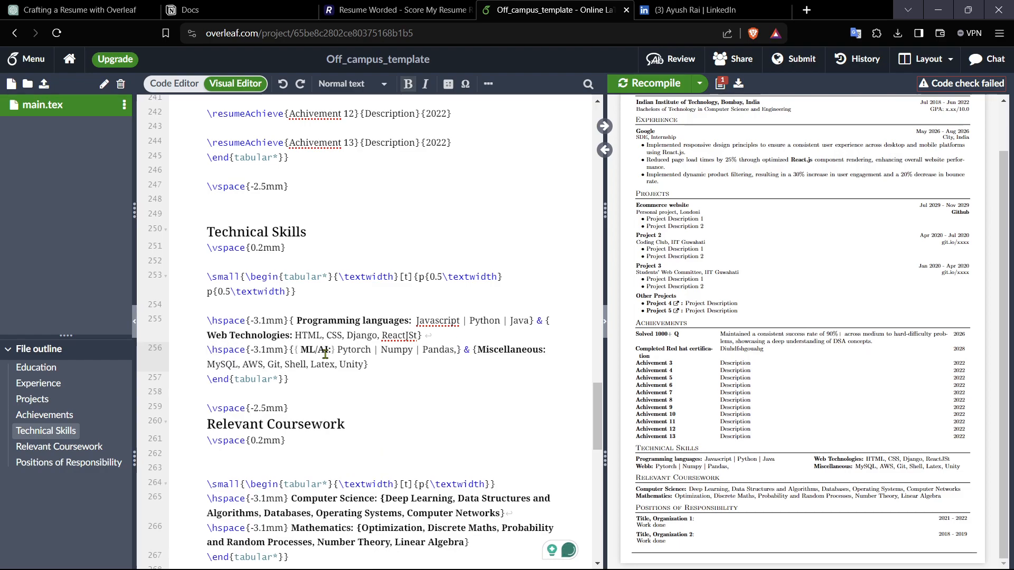
pyautogui.click(371, 350)
pyautogui.click(676, 84)
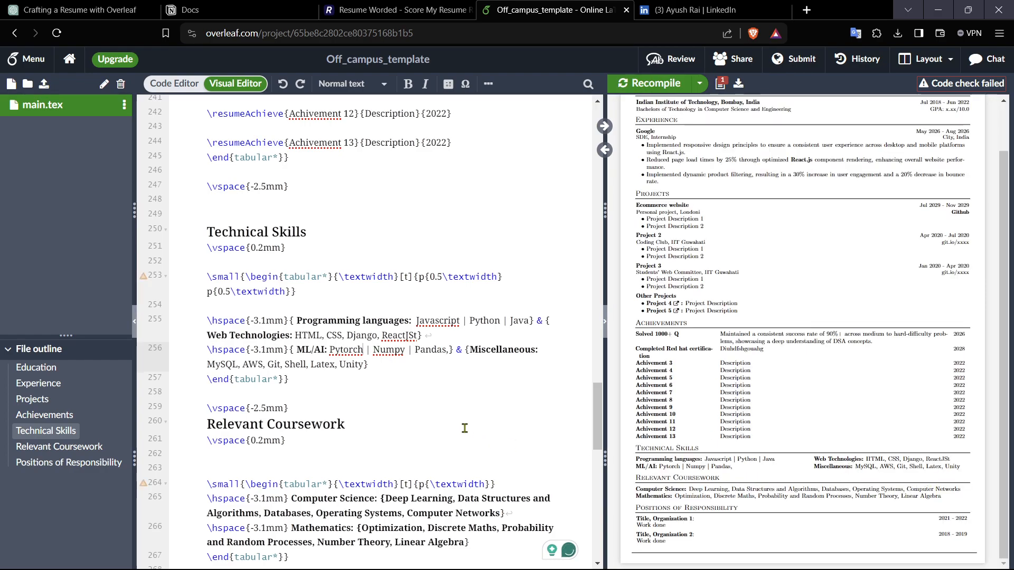
# Step: Replace the commas between HTML, CSS, Django and ReactJS in web technologies with pipe separators
pyautogui.click(381, 336)
pyautogui.press('BackSpace')
pyautogui.write('|')
pyautogui.click(342, 336)
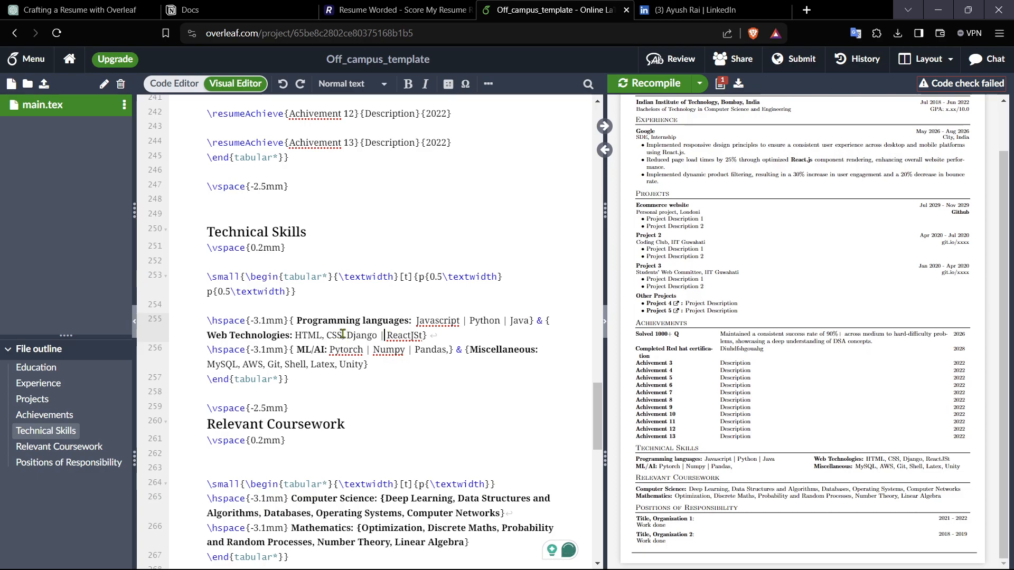
pyautogui.press('BackSpace')
pyautogui.write('|')
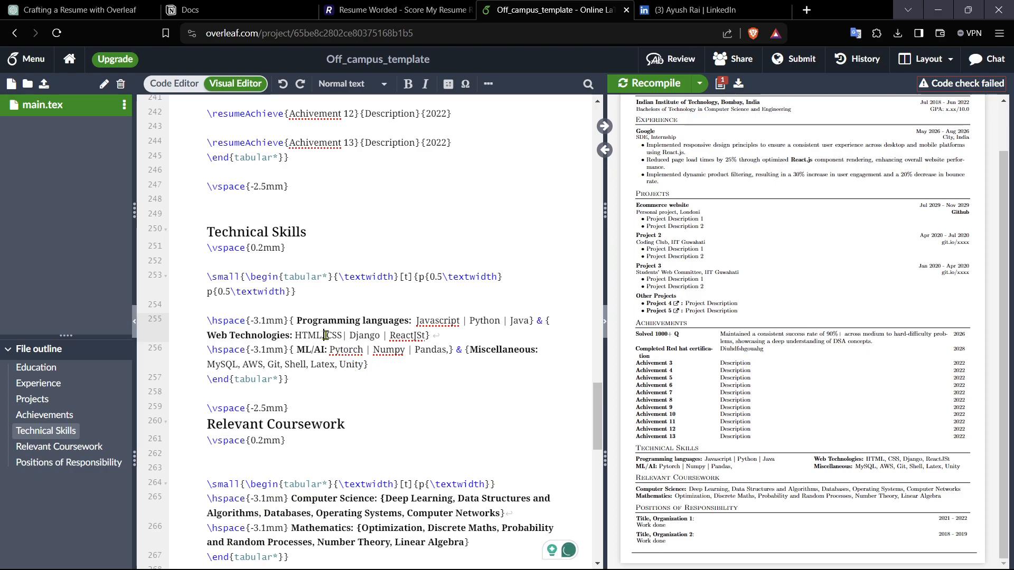
pyautogui.click(326, 336)
pyautogui.press('BackSpace')
pyautogui.press('BackSpace')
pyautogui.write('|')
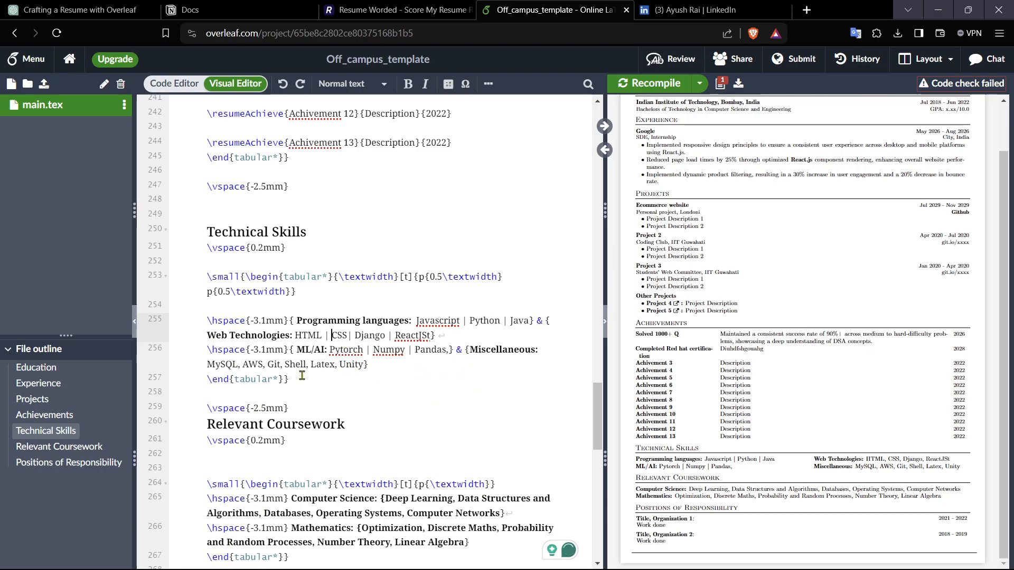
# Step: Change the miscellaneous skills to MySQL, AWS, Github and Googele Cloud, removing Shell, Latex and Unity
pyautogui.moveTo(309, 364); pyautogui.dragTo(286, 365)
pyautogui.press('BackSpace')
pyautogui.press('BackSpace')
pyautogui.write('hub')
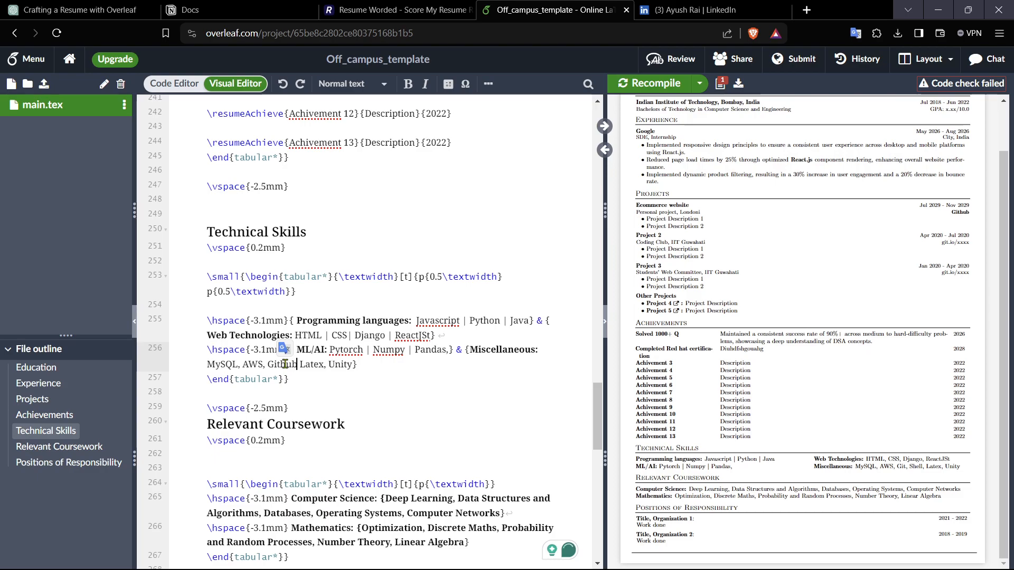
pyautogui.click(352, 365)
pyautogui.press('BackSpace')
pyautogui.press('BackSpace')
pyautogui.press('BackSpace')
pyautogui.press('BackSpace')
pyautogui.press('BackSpace')
pyautogui.press('BackSpace')
pyautogui.press('BackSpace')
pyautogui.press('BackSpace')
pyautogui.press('BackSpace')
pyautogui.press('BackSpace')
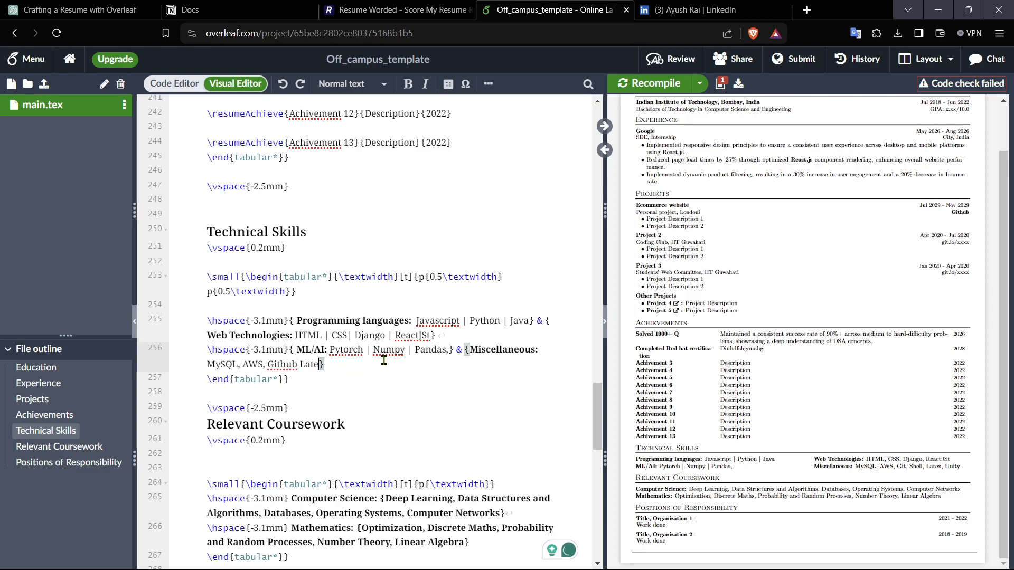
pyautogui.press('BackSpace')
pyautogui.press('BackSpace')
pyautogui.press('BackSpace')
pyautogui.write('| Googele')
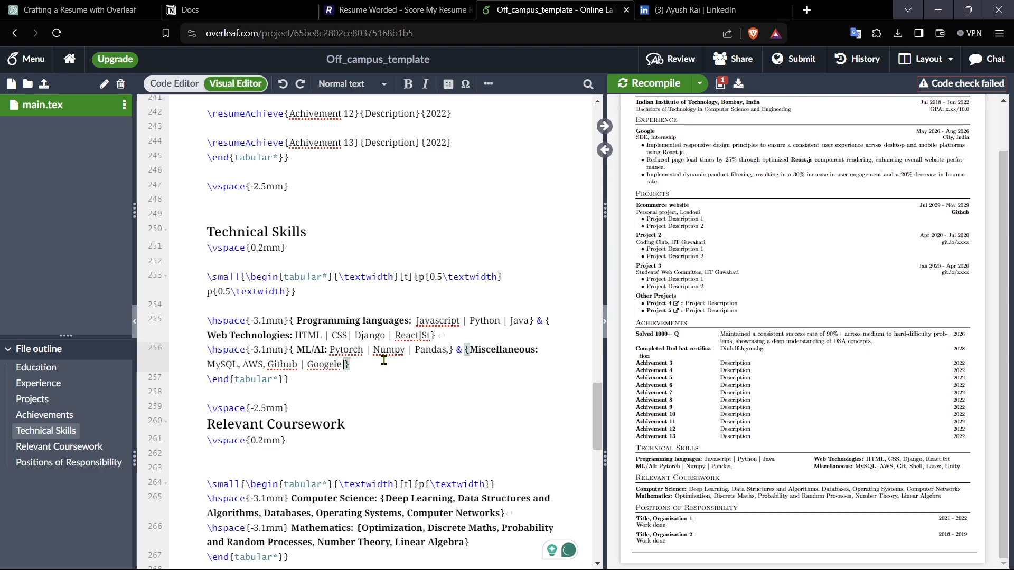
pyautogui.write(' Cloud')
# Step: Replace the commas in the miscellaneous skills list with pipe separators
pyautogui.click(265, 364)
pyautogui.press('BackSpace')
pyautogui.write('|')
pyautogui.click(238, 366)
pyautogui.press('BackSpace')
pyautogui.write('|')
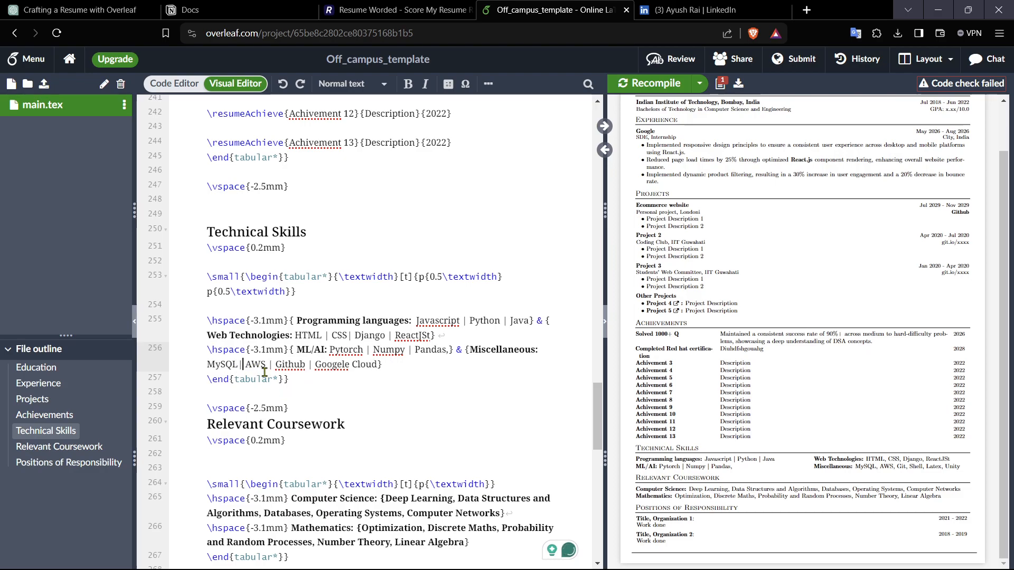
pyautogui.click(240, 365)
pyautogui.press('BackSpace')
pyautogui.write('L')
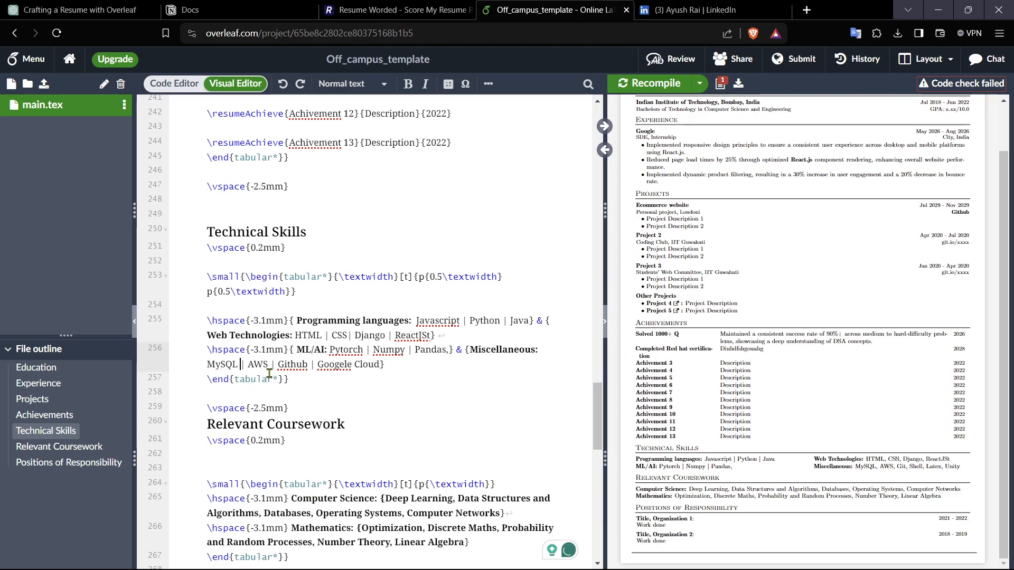
# Step: Delete the trailing comma after Pandas in the ML/AI skills
pyautogui.click(447, 352)
pyautogui.press('Right')
pyautogui.press('BackSpace')
# Step: Remove Deep Learning from the Computer Science coursework and recompile the resume
pyautogui.scroll(-4, 454, 384)
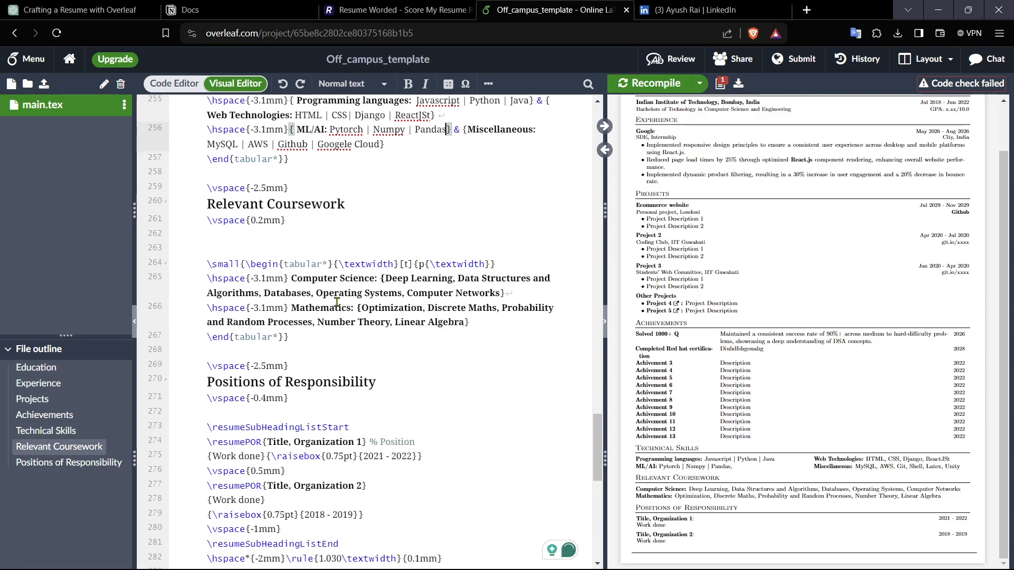
pyautogui.moveTo(393, 279); pyautogui.dragTo(452, 276)
pyautogui.press('BackSpace')
pyautogui.press('Delete')
pyautogui.press('Delete')
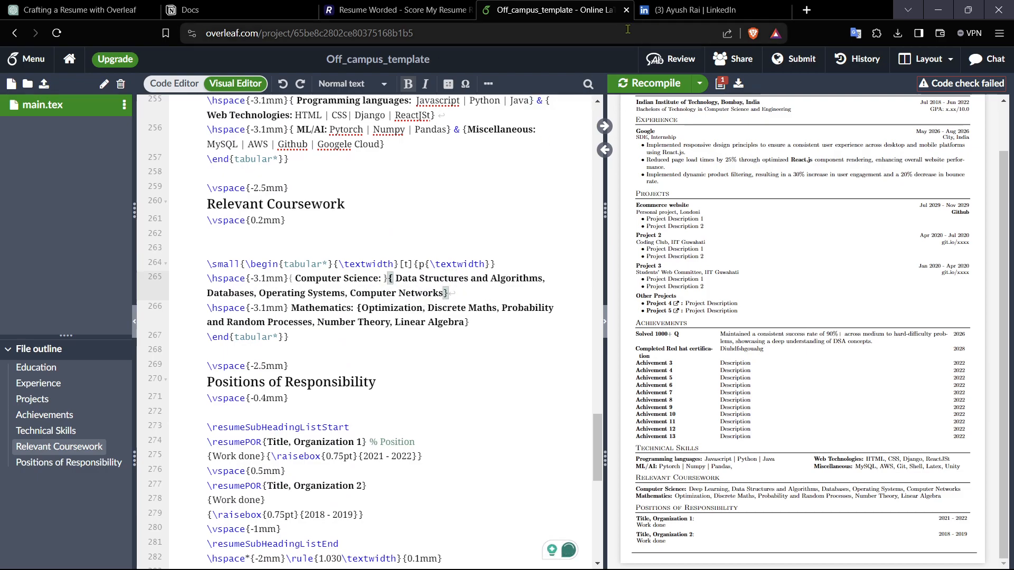
pyautogui.click(655, 83)
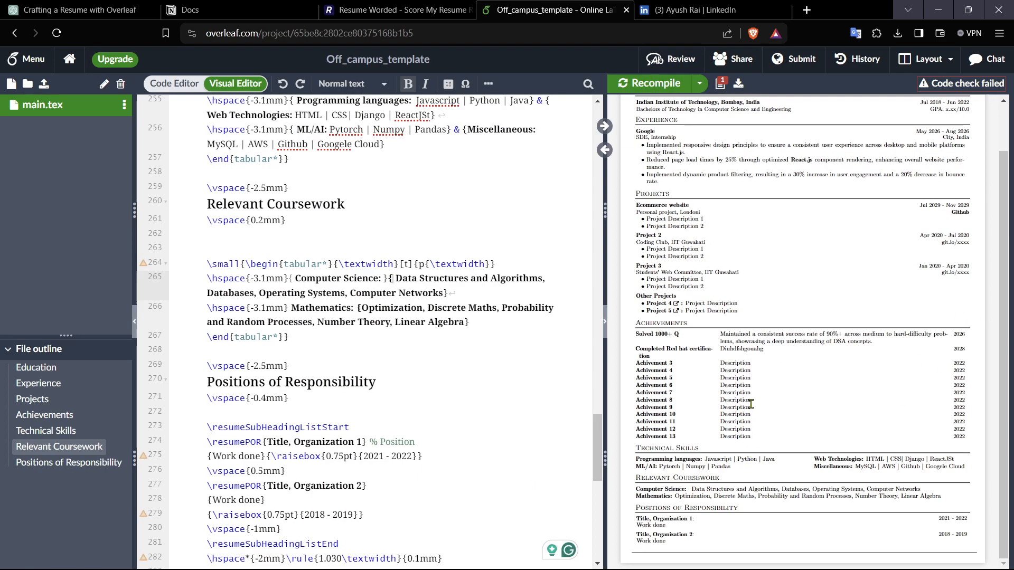
# Step: Review the Resume Worded score page and the compiled resume preview
pyautogui.scroll(3, 751, 404)
pyautogui.click(410, 8)
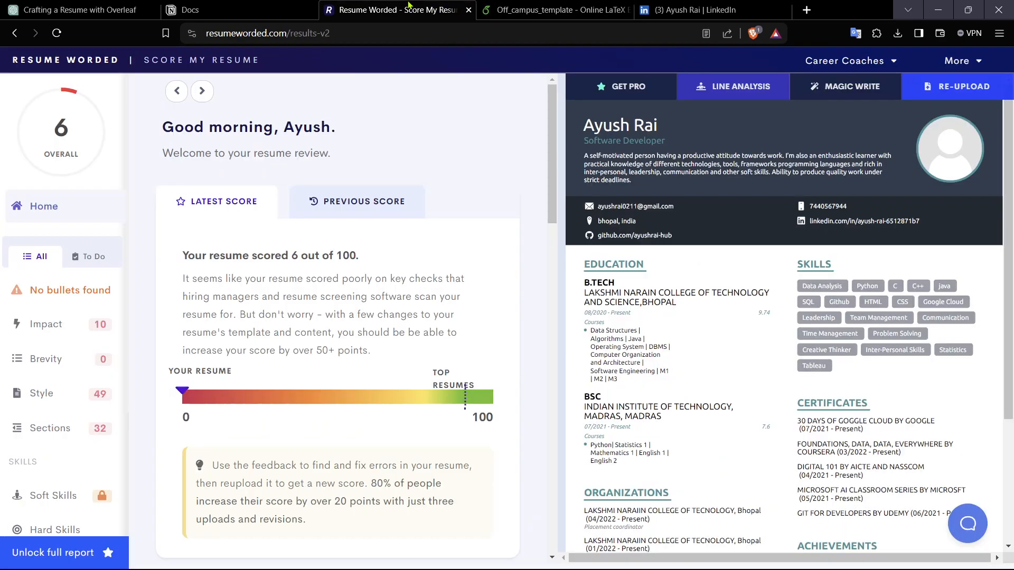
pyautogui.scroll(-3, 599, 396)
pyautogui.scroll(3, 596, 394)
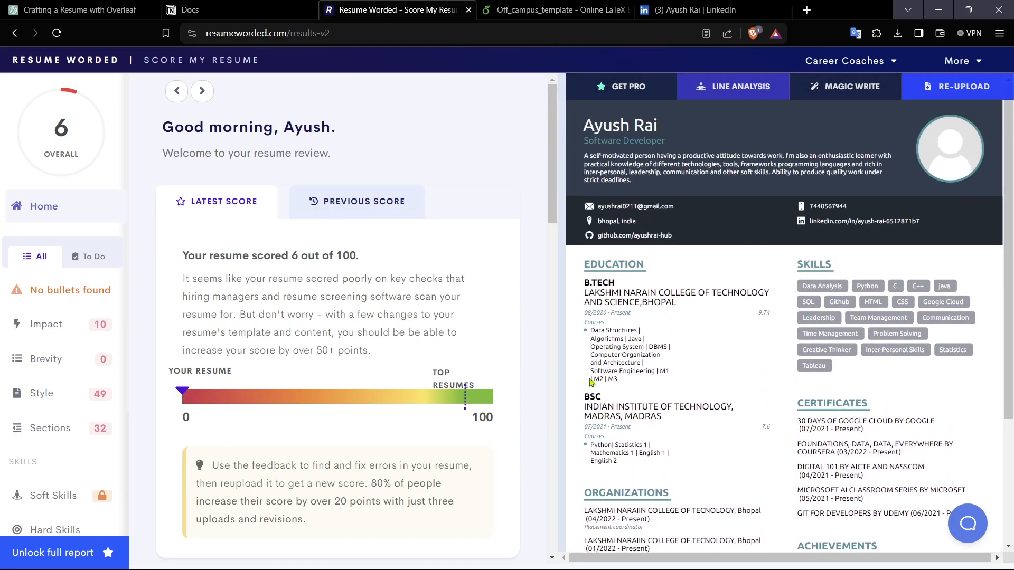
pyautogui.click(564, 16)
pyautogui.scroll(-1, 850, 404)
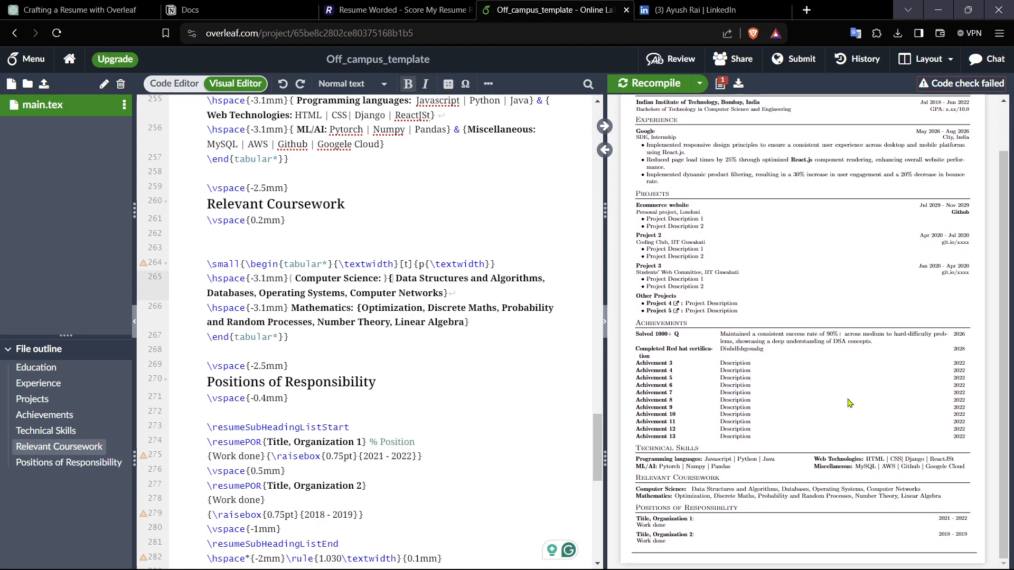
pyautogui.moveTo(679, 203); pyautogui.dragTo(694, 242)
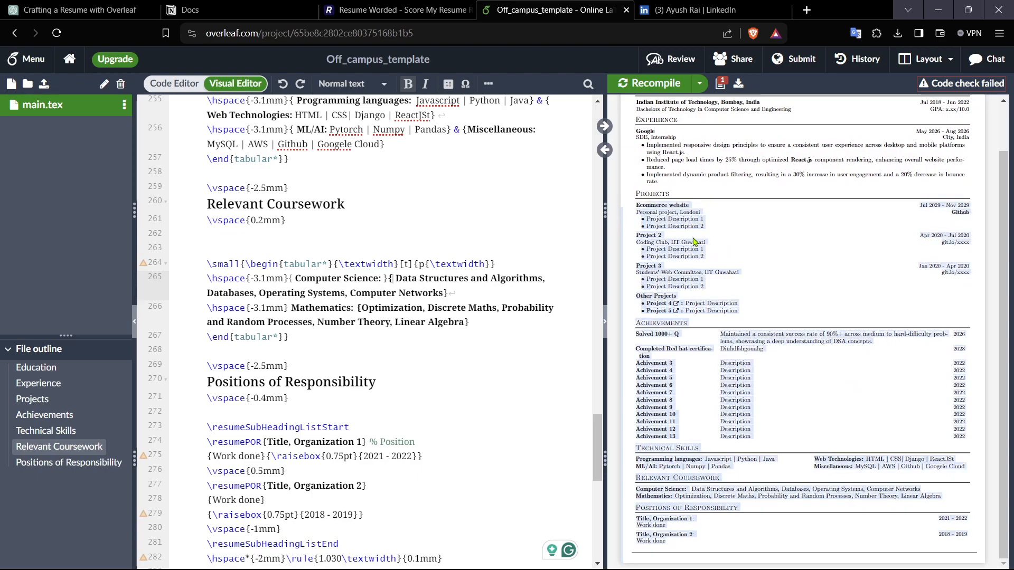
pyautogui.click(694, 242)
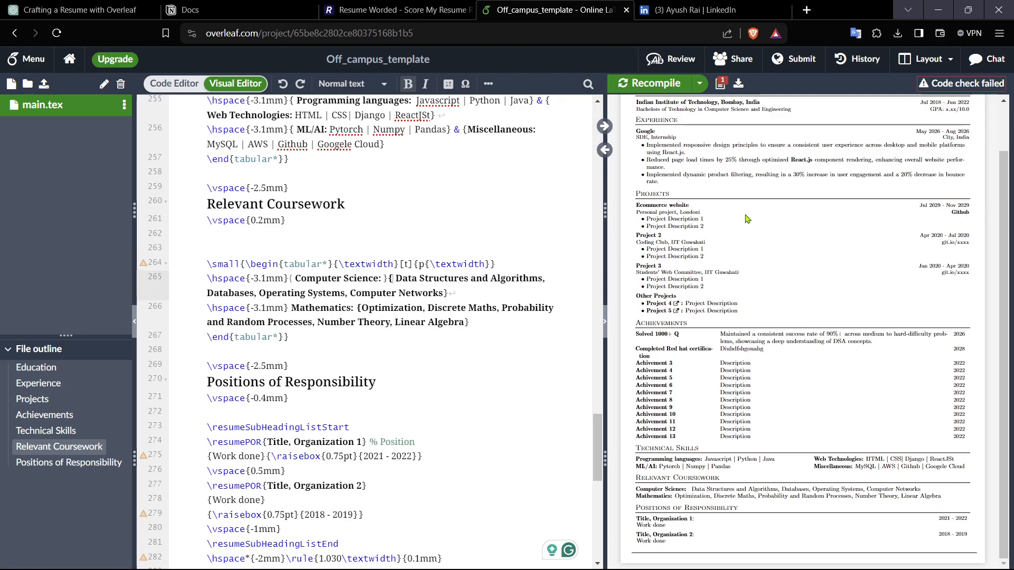
pyautogui.scroll(15, 368, 449)
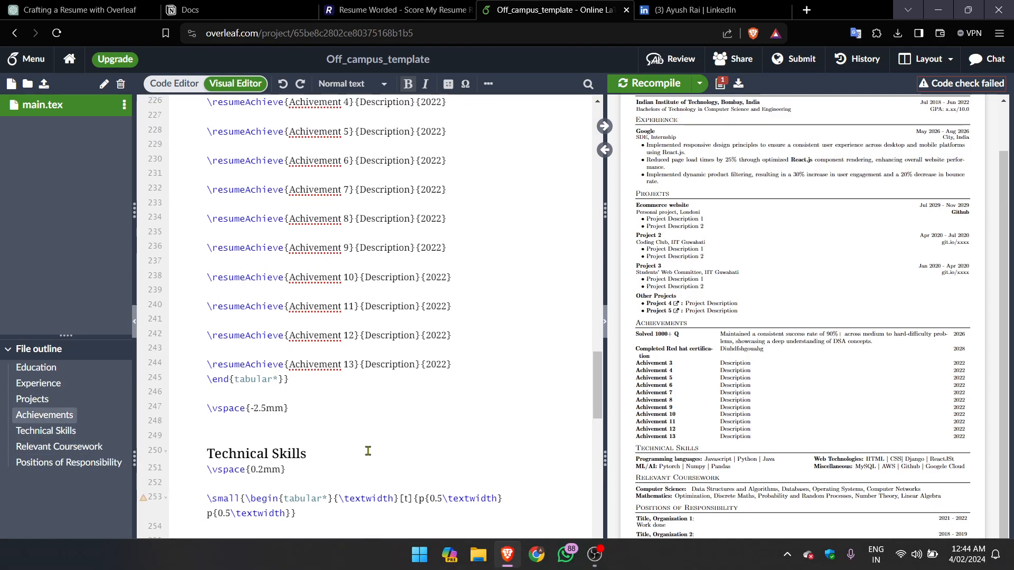
# Step: Replace the Ecommerce website project's first description with "We have worked on creating a interface for a ecommerce webiste"
pyautogui.scroll(10, 368, 450)
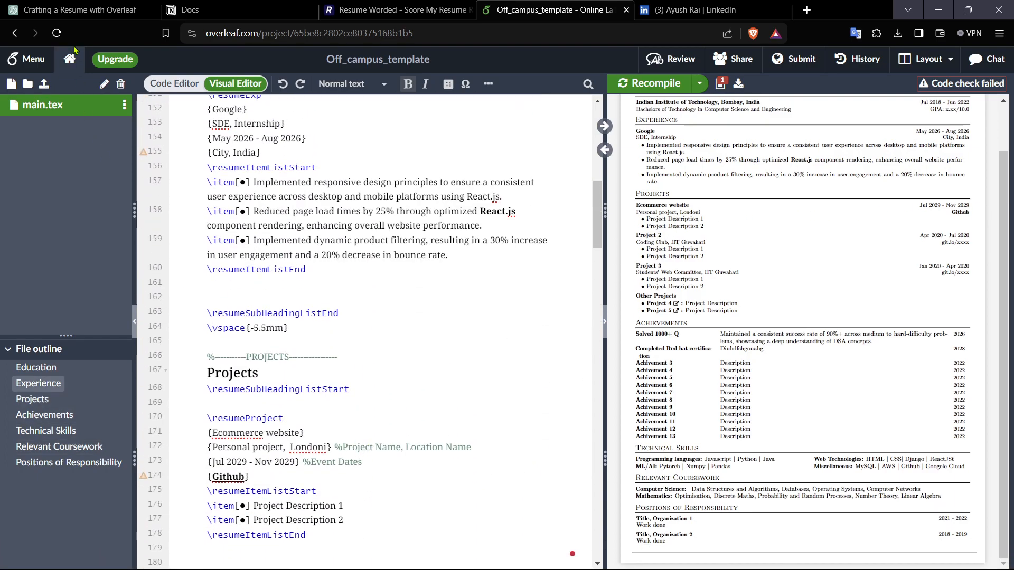
pyautogui.hotkey('ctrl', '1')
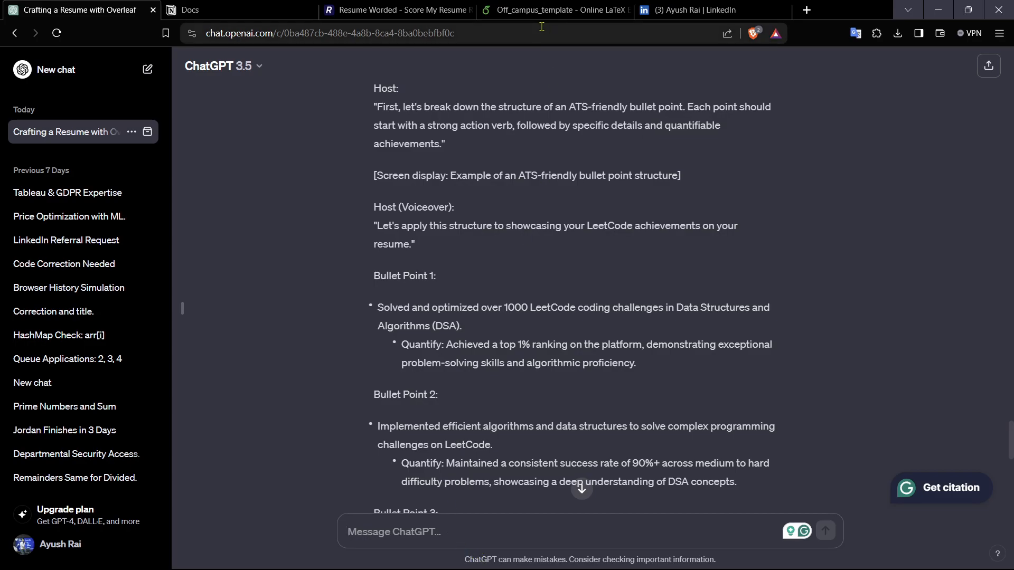
pyautogui.hotkey('ctrl', '4')
pyautogui.scroll(-5, 364, 366)
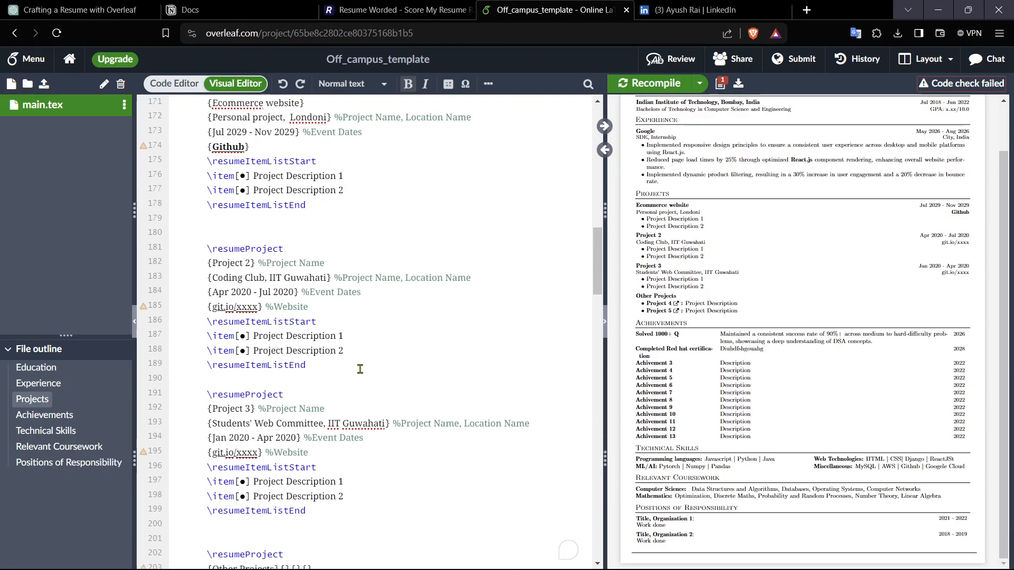
pyautogui.scroll(2, 357, 365)
pyautogui.moveTo(345, 285); pyautogui.dragTo(253, 289)
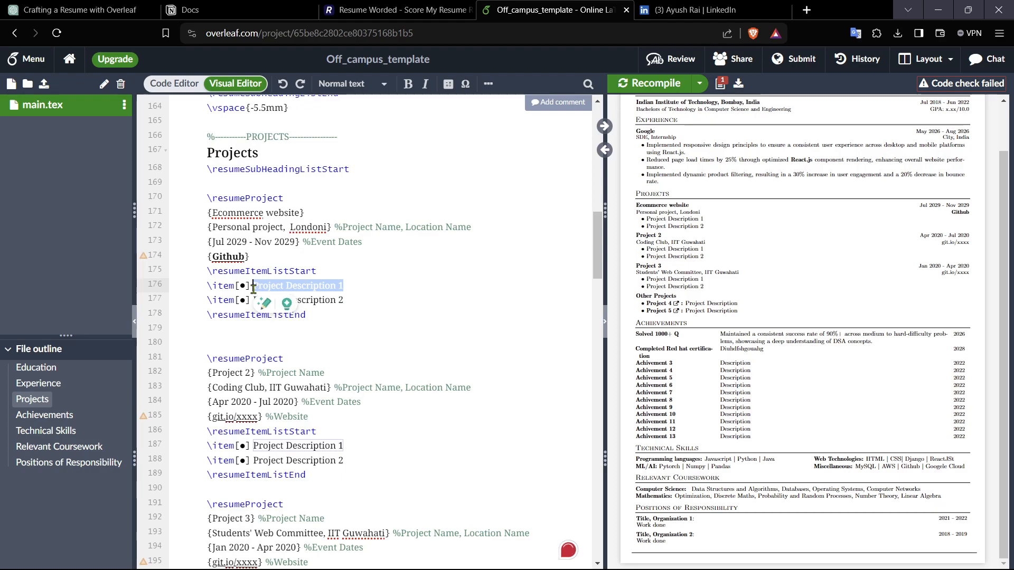
pyautogui.write('We have ')
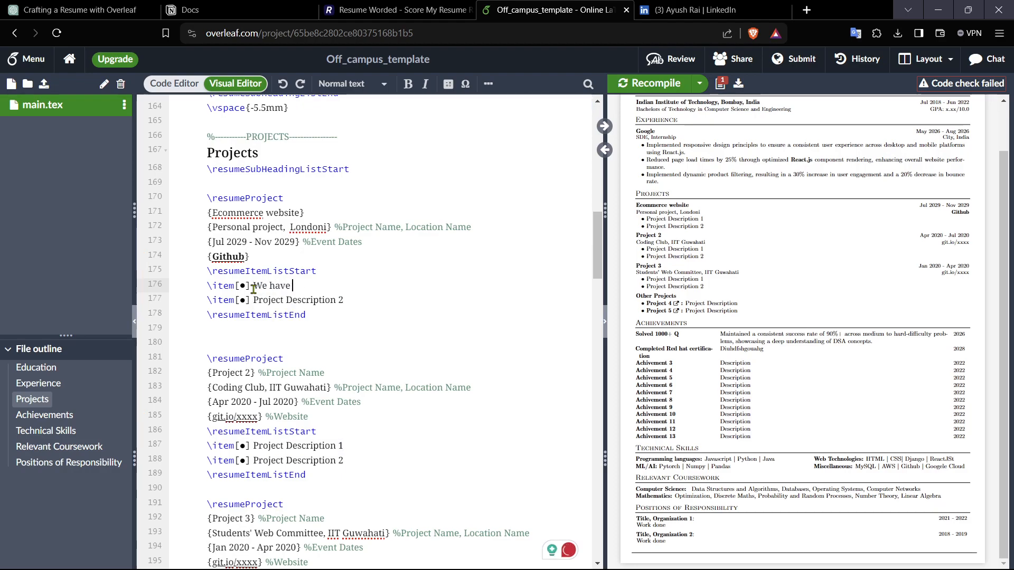
pyautogui.write('worked on creating')
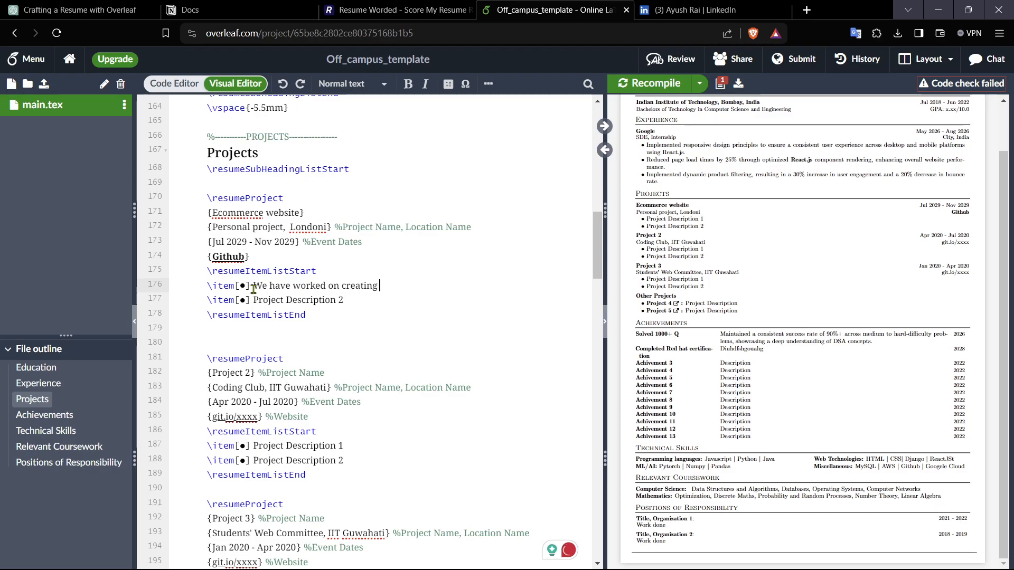
pyautogui.write('nterface for a ecommerce webiste')
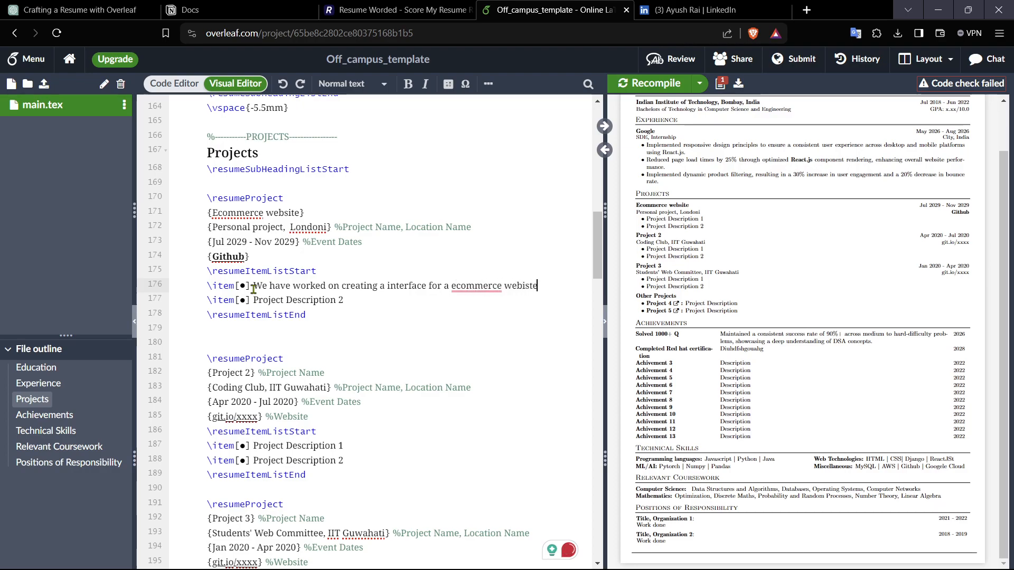
pyautogui.press('Return')
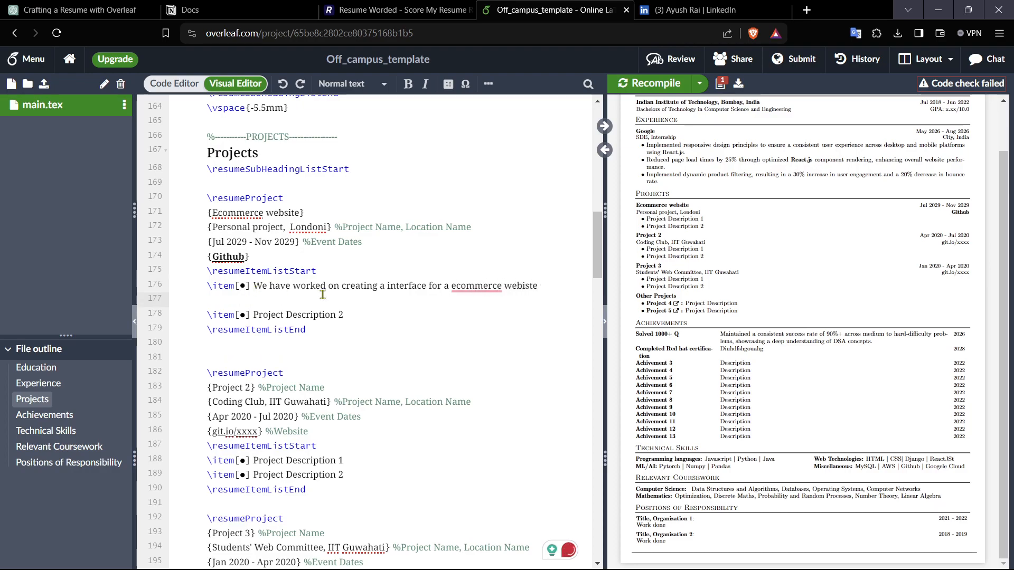
# Step: Copy that description into ChatGPT and ask it to make the text ATS friendly and quantified
pyautogui.moveTo(254, 286); pyautogui.dragTo(274, 294)
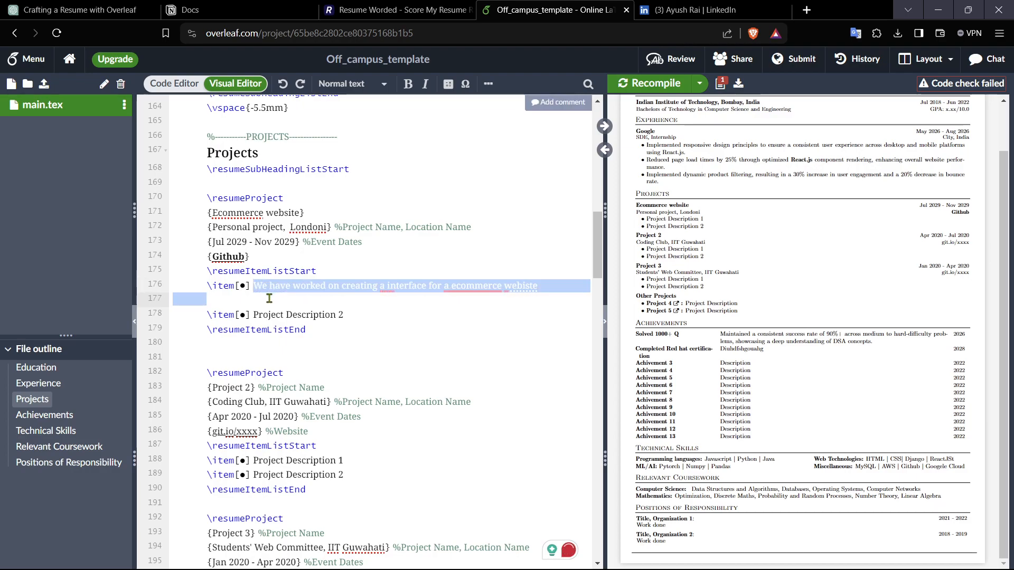
pyautogui.hotkey('ctrl', '1')
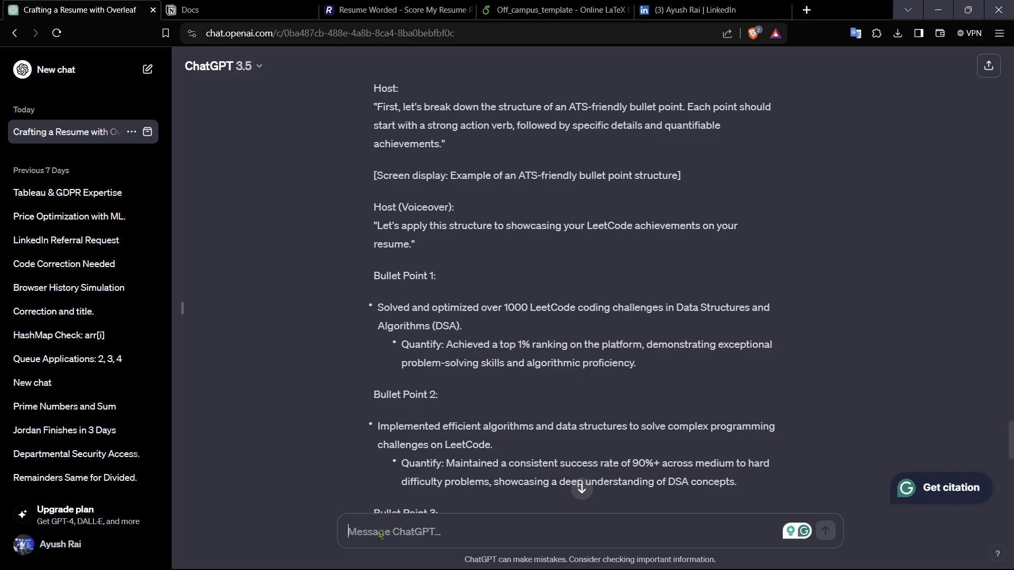
pyautogui.write('We have worked on creating a interface for a ecommerce website')
pyautogui.write('at')
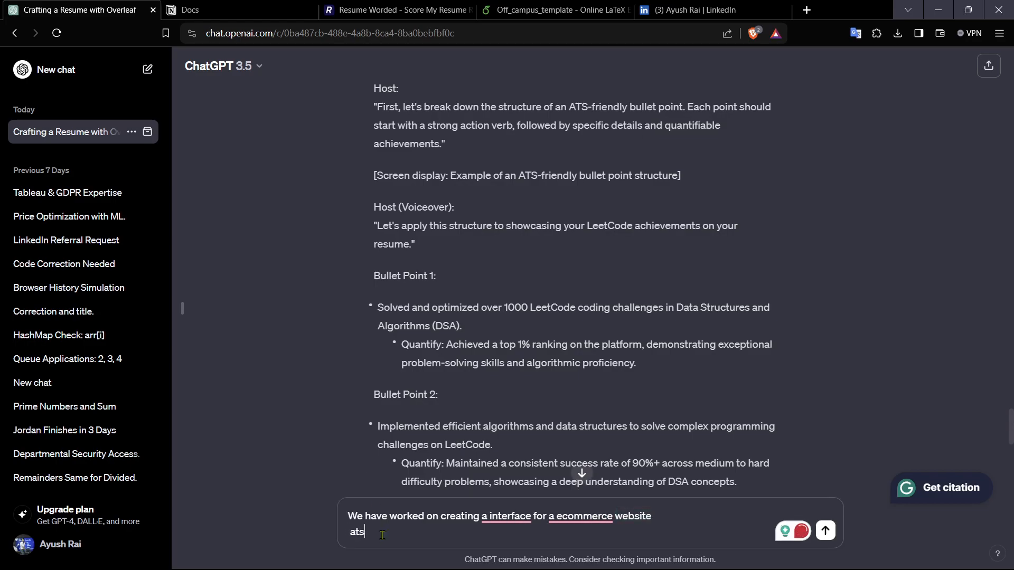
pyautogui.write('s friendly')
pyautogui.write(' qun')
pyautogui.write('anit')
pyautogui.write('fuy ')
pyautogui.write(' iot')
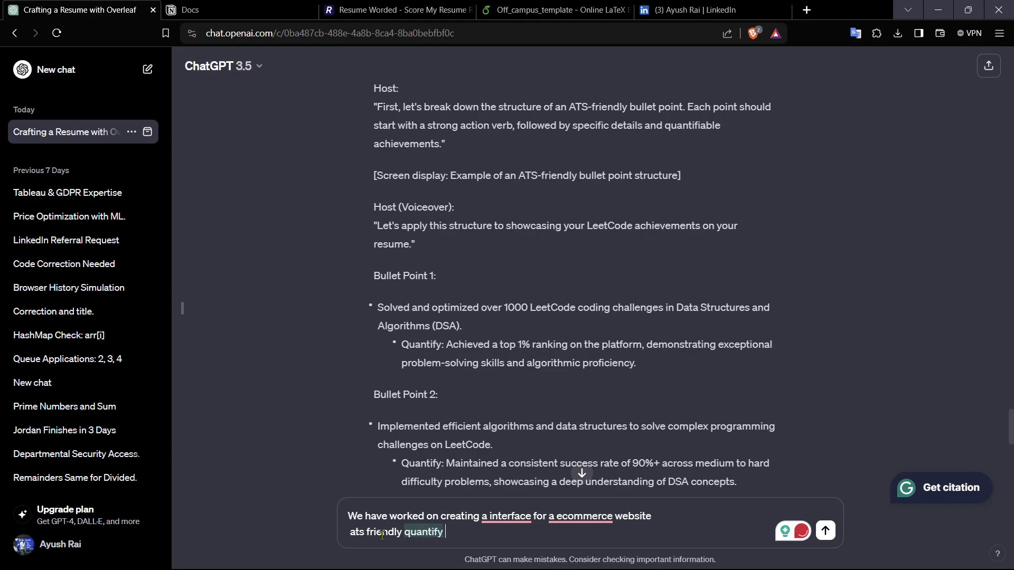
pyautogui.press('Return')
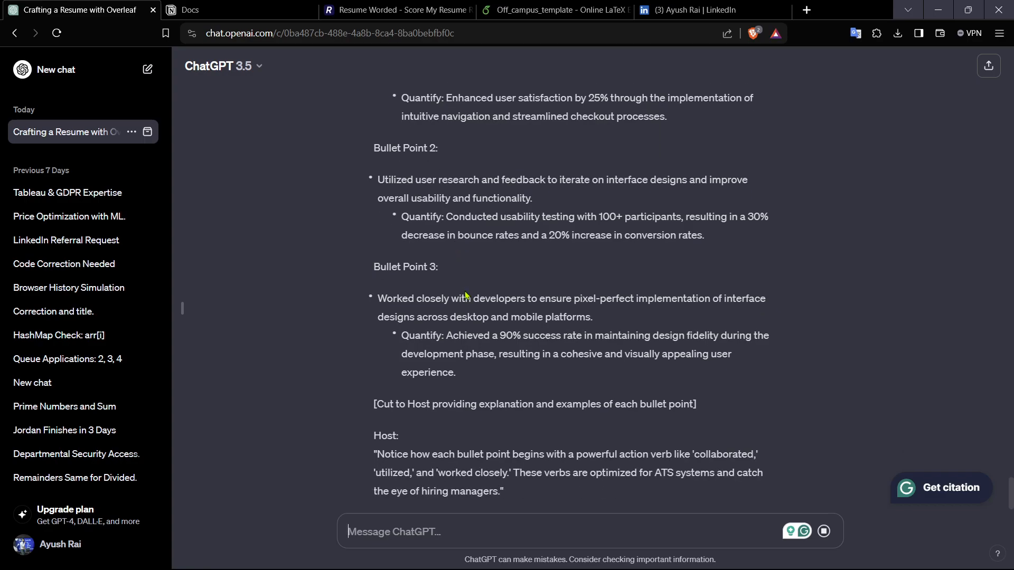
# Step: Paste ChatGPT's usability-testing quantified sentence over the Ecommerce project's first bullet
pyautogui.scroll(4, 450, 443)
pyautogui.moveTo(447, 435); pyautogui.dragTo(707, 456)
pyautogui.hotkey('ctrl', 'c')
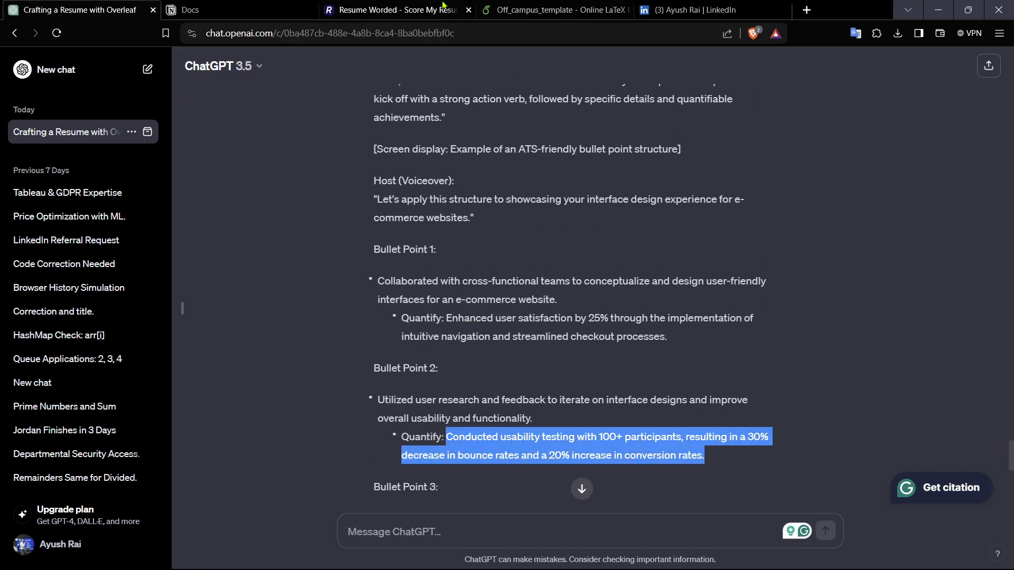
pyautogui.click(533, 10)
pyautogui.moveTo(320, 299); pyautogui.dragTo(253, 285)
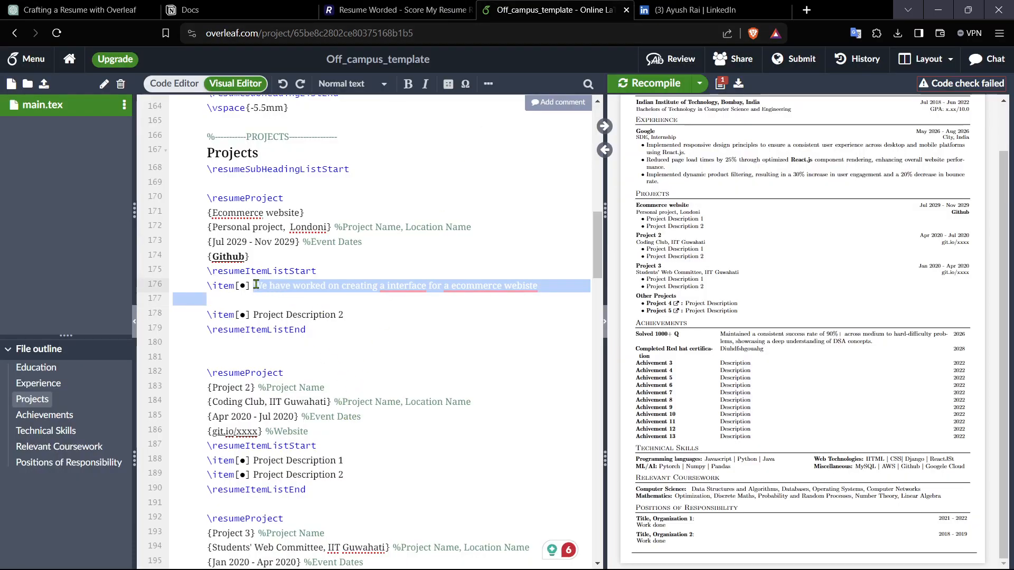
pyautogui.hotkey('ctrl', 'v')
# Step: Replace the Ecommerce project's second bullet with "Created a login page for users."
pyautogui.moveTo(349, 317); pyautogui.dragTo(254, 319)
pyautogui.write('Ui\\')
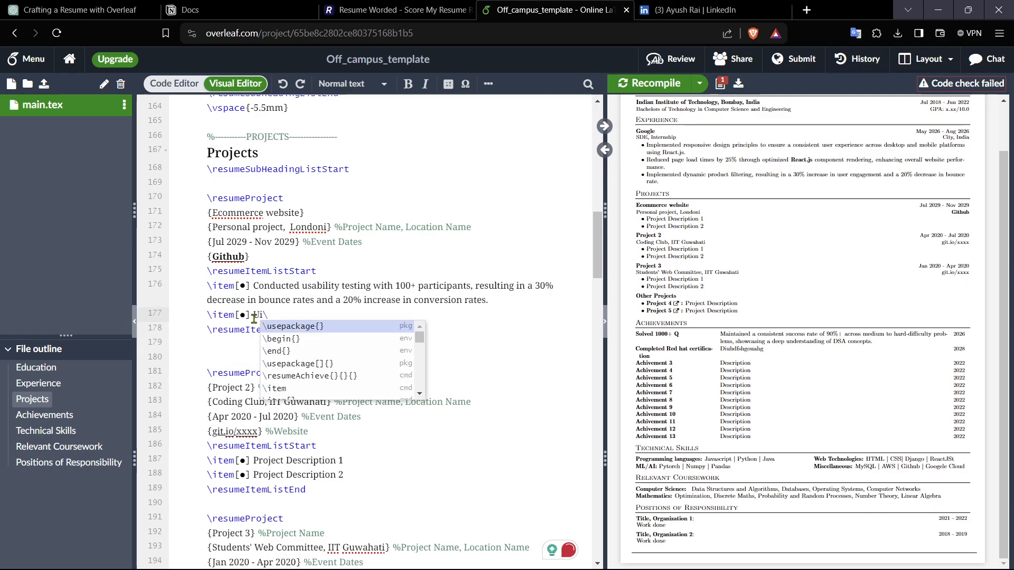
pyautogui.press('BackSpace')
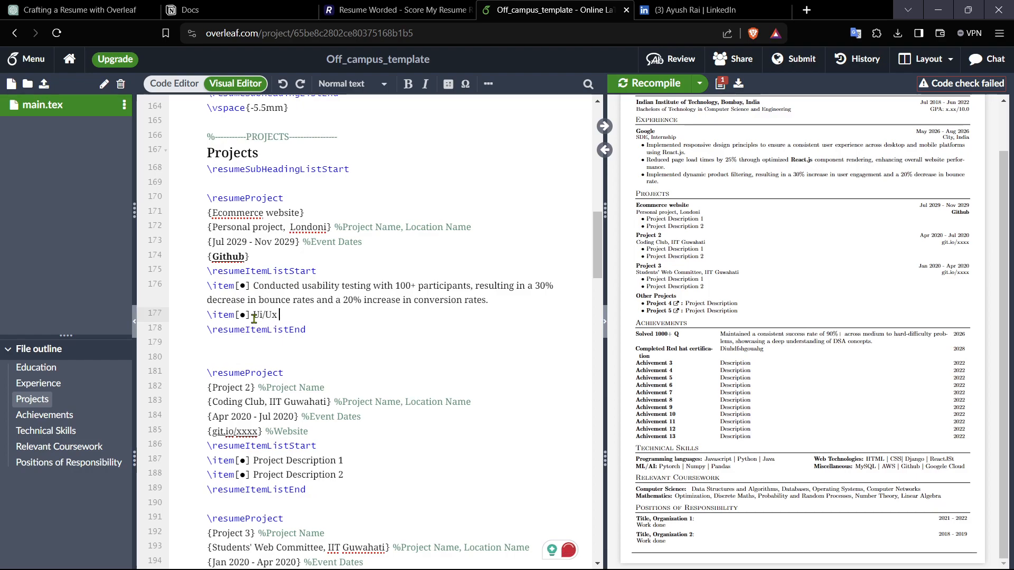
pyautogui.press('BackSpace')
pyautogui.press('BackSpace')
pyautogui.press('BackSpace')
pyautogui.write('ogin page for users.')
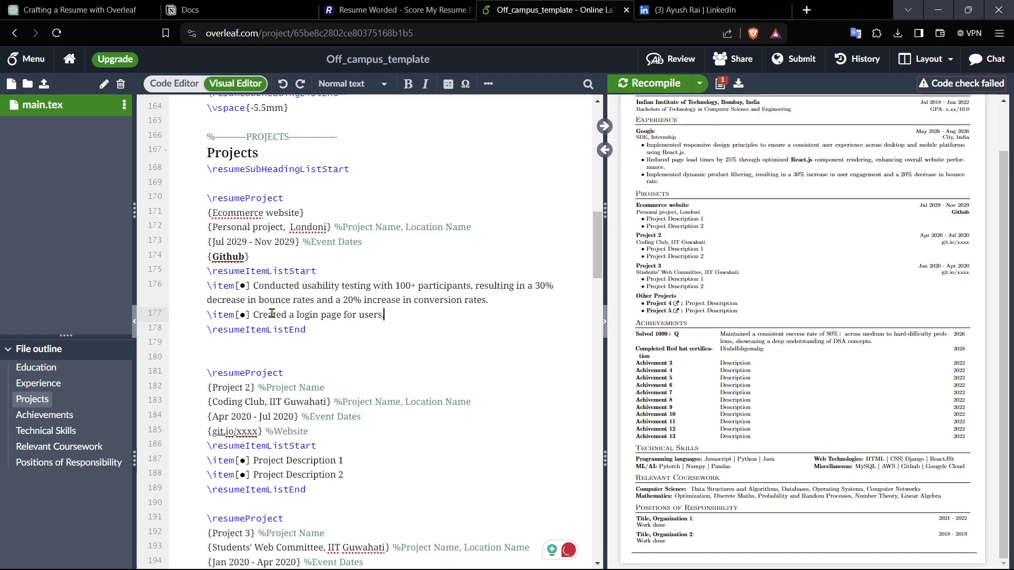
# Step: Cut the login page bullet text and ask ChatGPT to make it ATS friendly
pyautogui.moveTo(400, 314); pyautogui.dragTo(252, 316)
pyautogui.hotkey('ctrl', 'c')
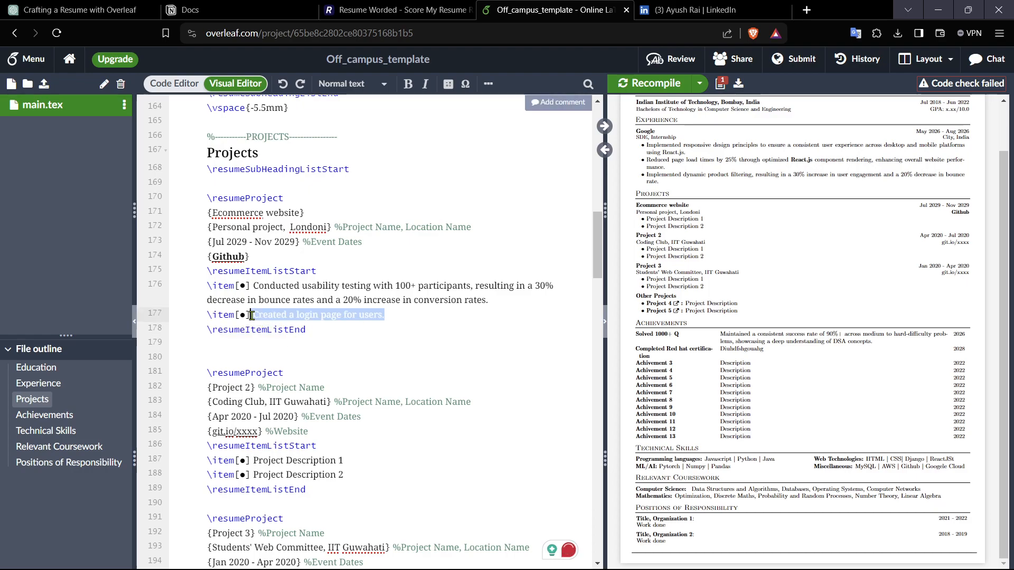
pyautogui.press('BackSpace')
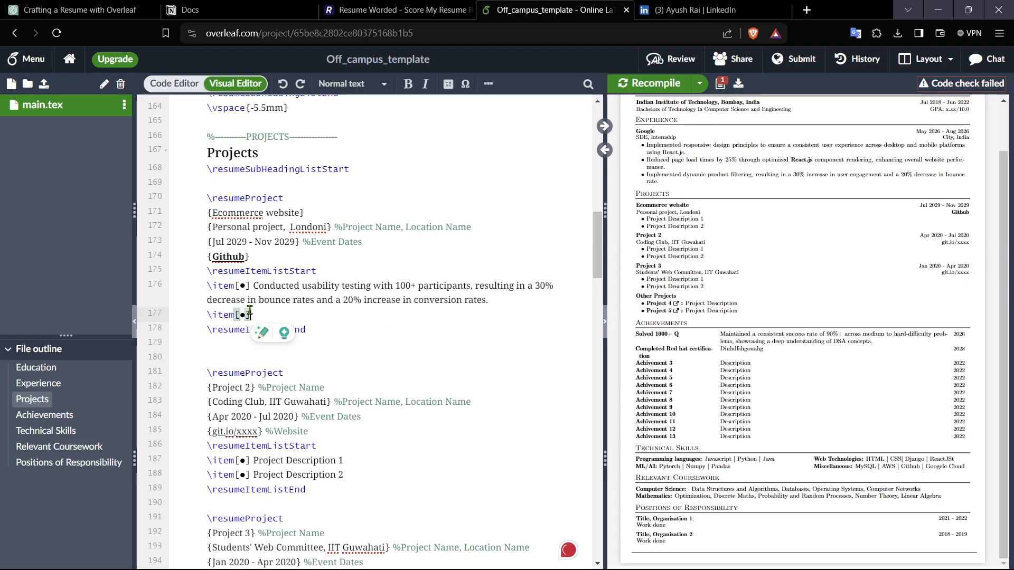
pyautogui.click(60, 6)
pyautogui.click(387, 529)
pyautogui.hotkey('ctrl', 'v')
pyautogui.write('ame,')
pyautogui.press('BackSpace')
pyautogui.press('BackSpace')
pyautogui.press('BackSpace')
pyautogui.press('BackSpace')
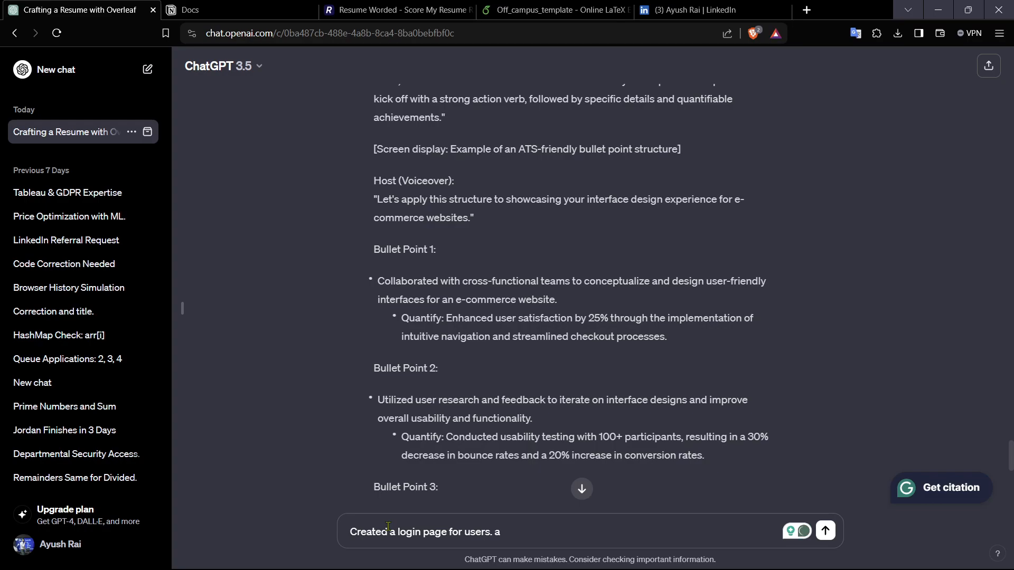
pyautogui.write('make it ats friendly')
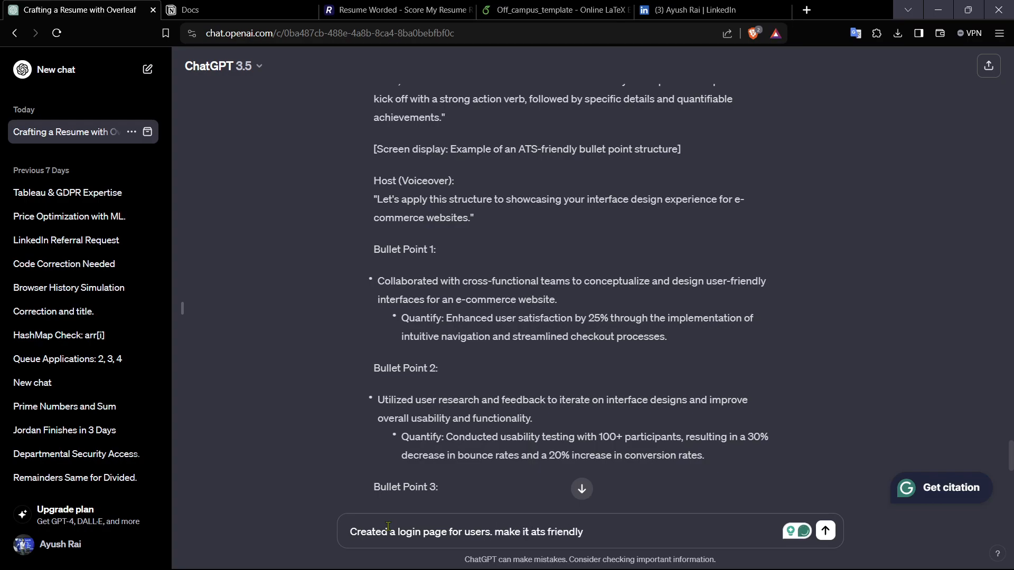
pyautogui.press('Return')
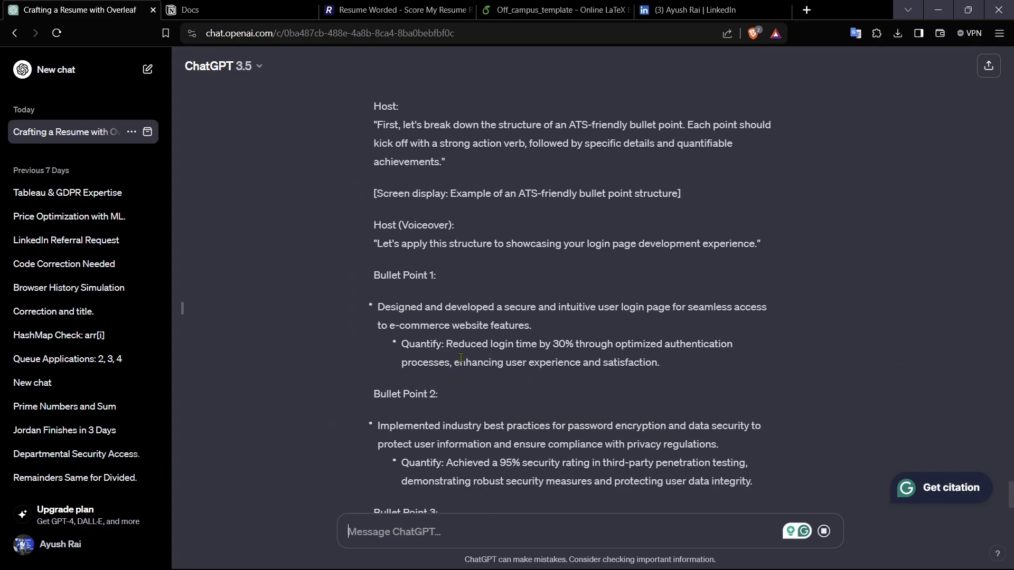
# Step: Paste ChatGPT's quantified login-time sentence as the Ecommerce project's second bullet
pyautogui.scroll(4, 476, 421)
pyautogui.moveTo(447, 453); pyautogui.dragTo(670, 478)
pyautogui.hotkey('ctrl', 'c')
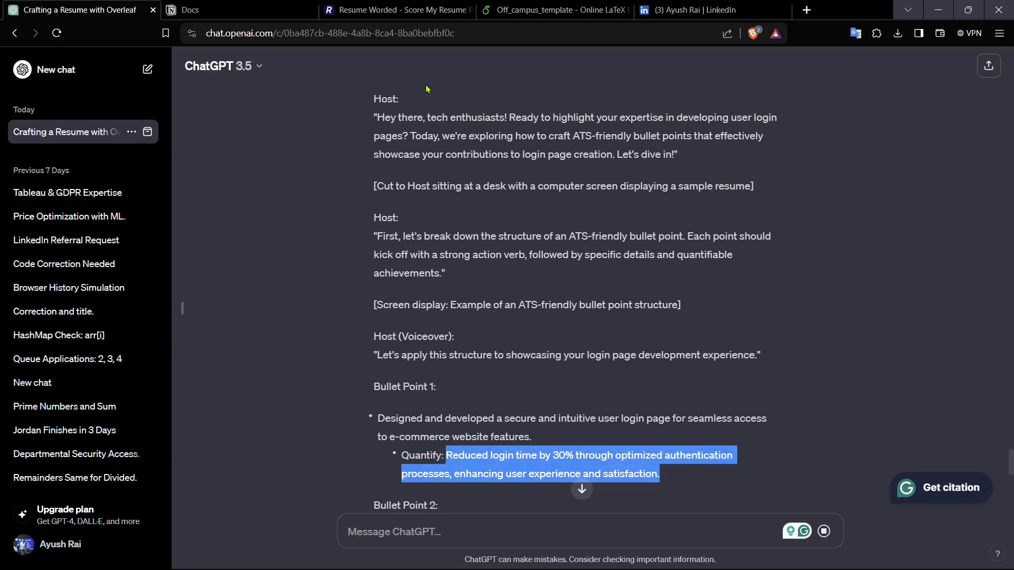
pyautogui.click(534, 10)
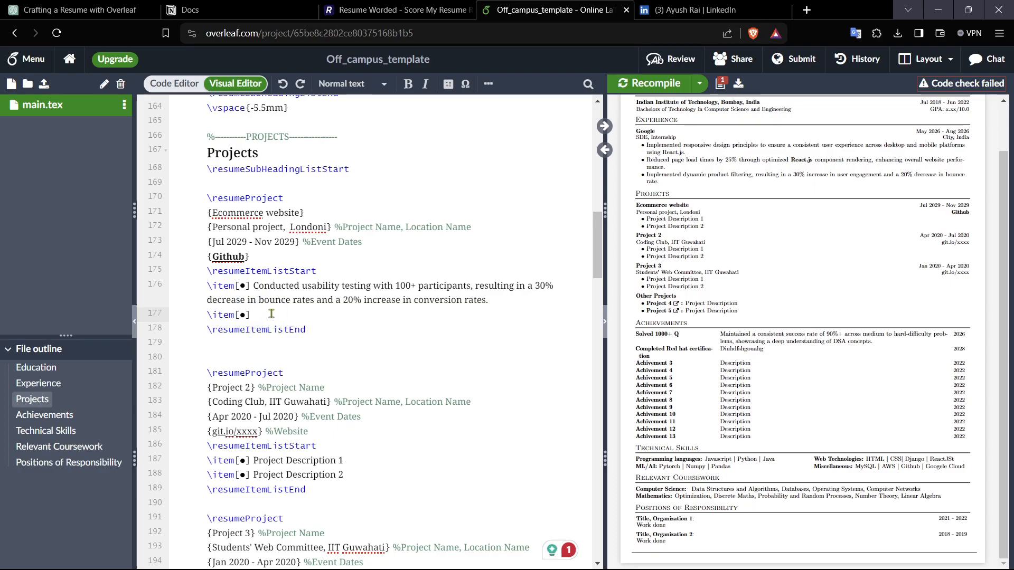
pyautogui.hotkey('ctrl', 'v')
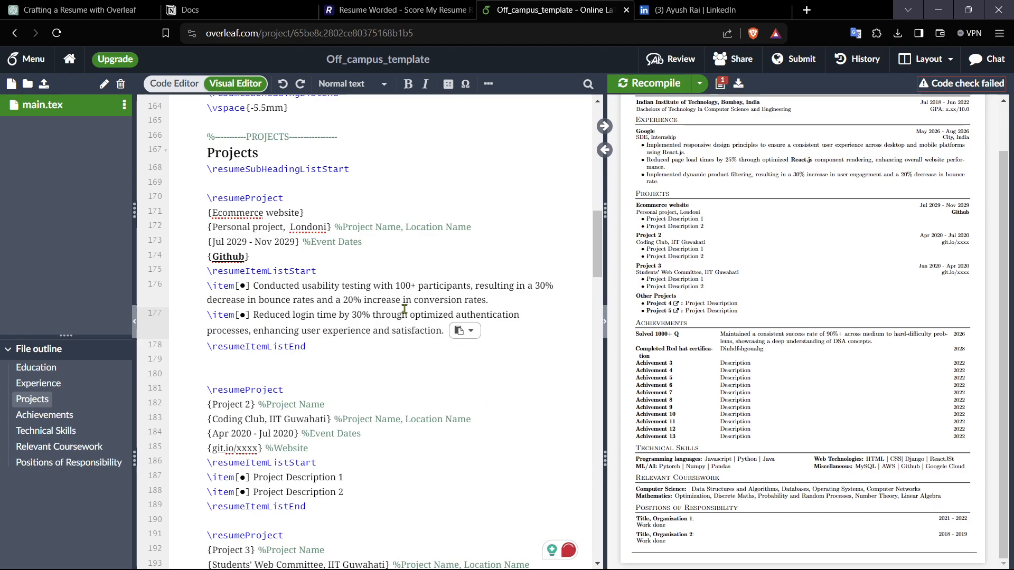
# Step: Recompile the resume to update the preview
pyautogui.moveTo(371, 315); pyautogui.dragTo(316, 315)
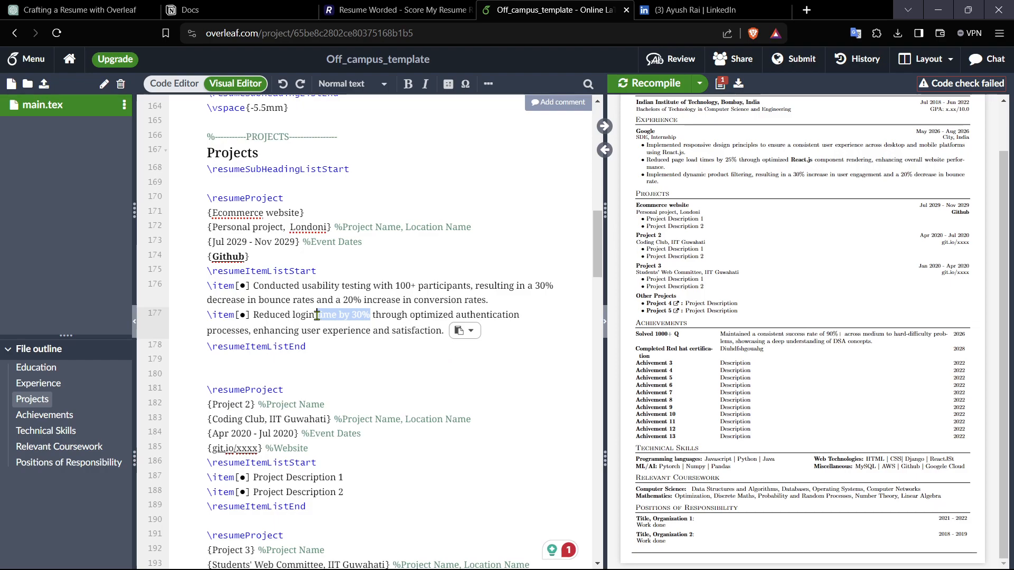
pyautogui.click(387, 318)
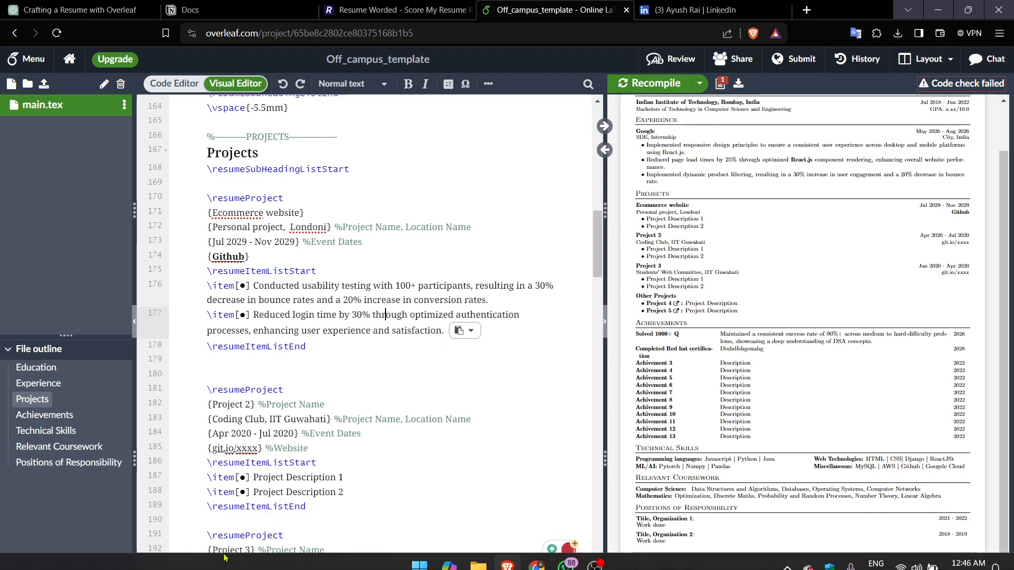
pyautogui.scroll(-2, 430, 399)
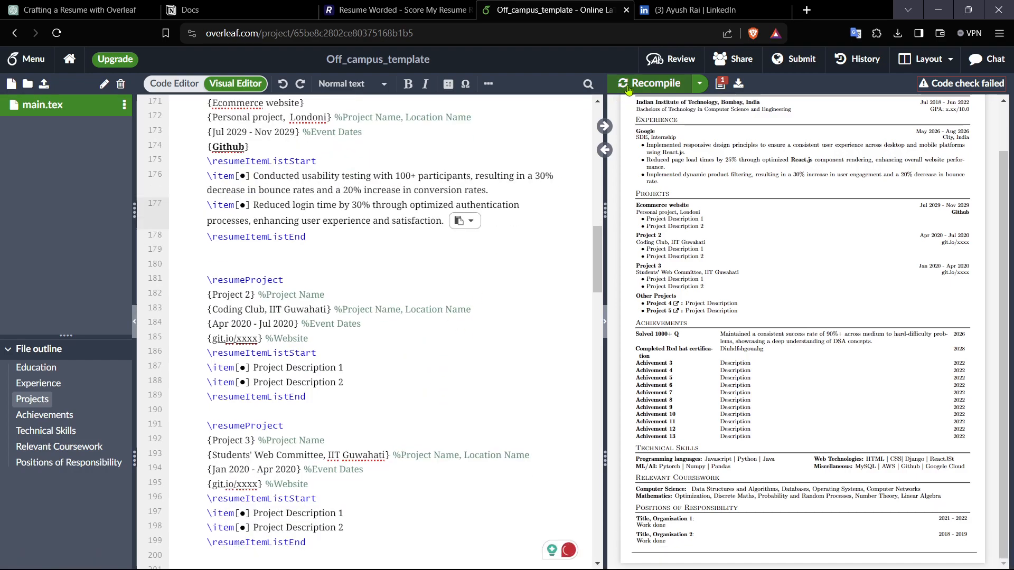
pyautogui.click(654, 84)
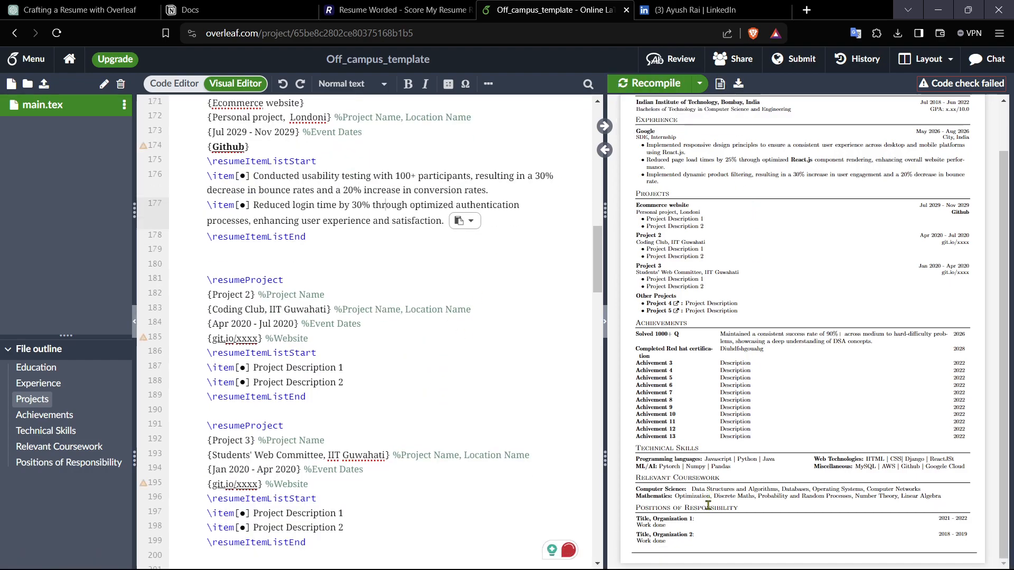
# Step: Replace the first Position of Responsibility title with "IloveIndaia"
pyautogui.scroll(-15, 346, 522)
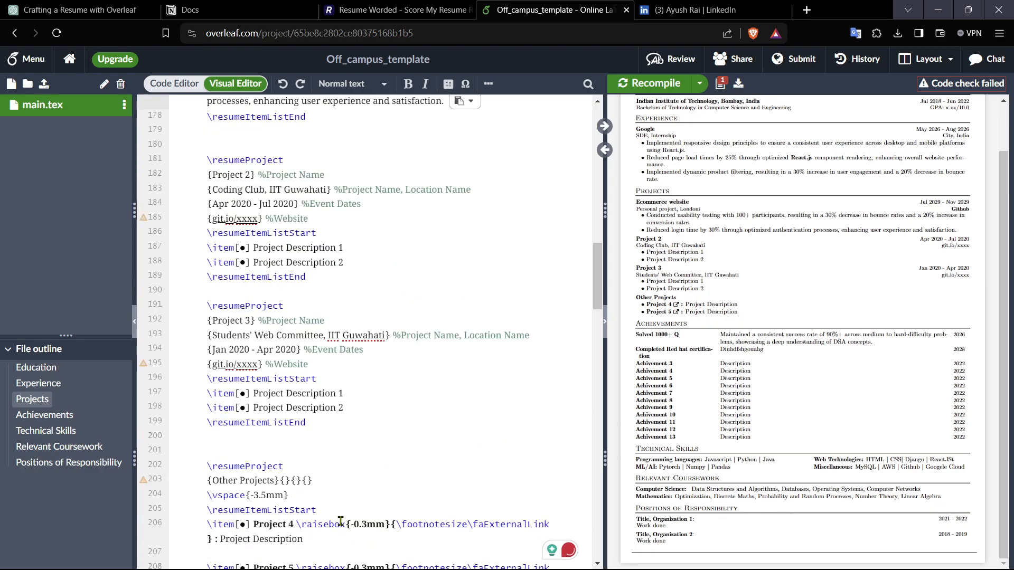
pyautogui.scroll(-10, 345, 503)
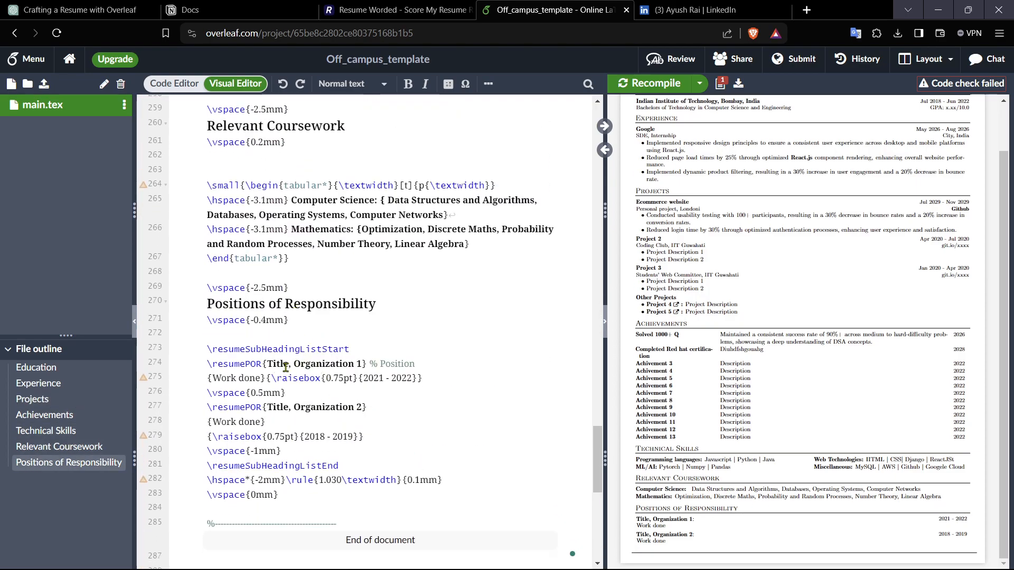
pyautogui.moveTo(290, 366); pyautogui.dragTo(299, 372)
pyautogui.press('BackSpace')
pyautogui.press('BackSpace')
pyautogui.press('BackSpace')
pyautogui.press('BackSpace')
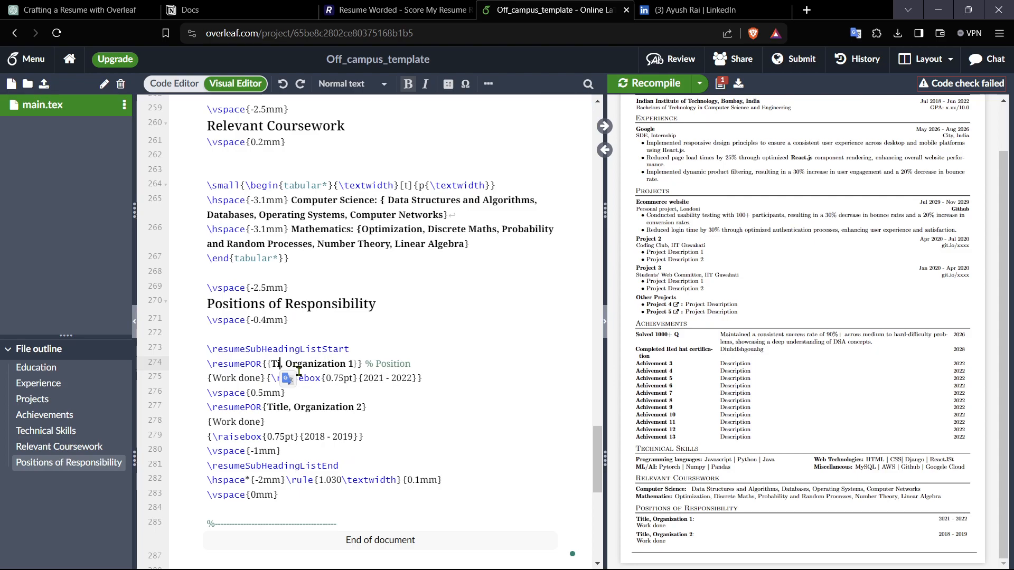
pyautogui.press('BackSpace')
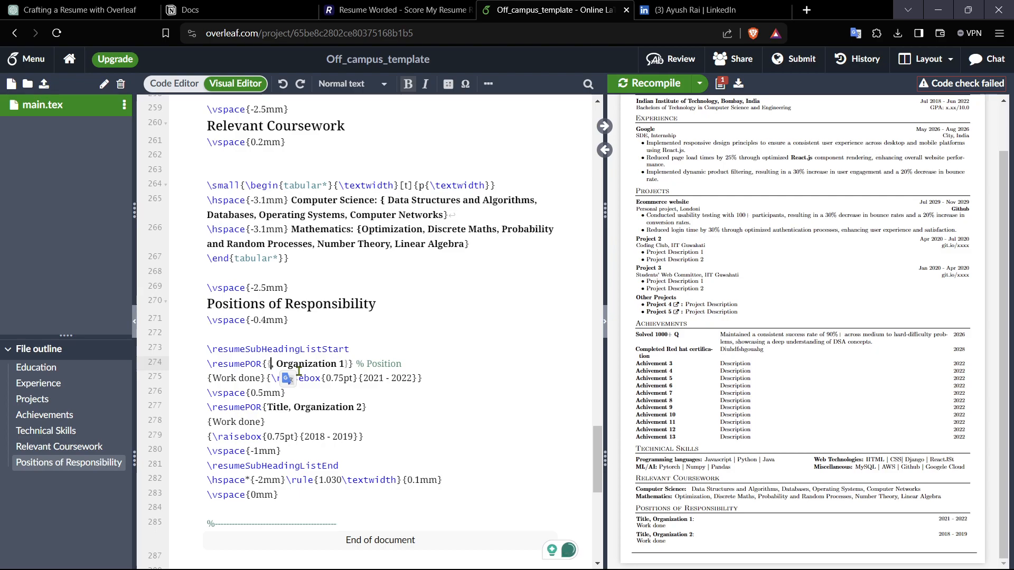
pyautogui.write('IloveIndaia')
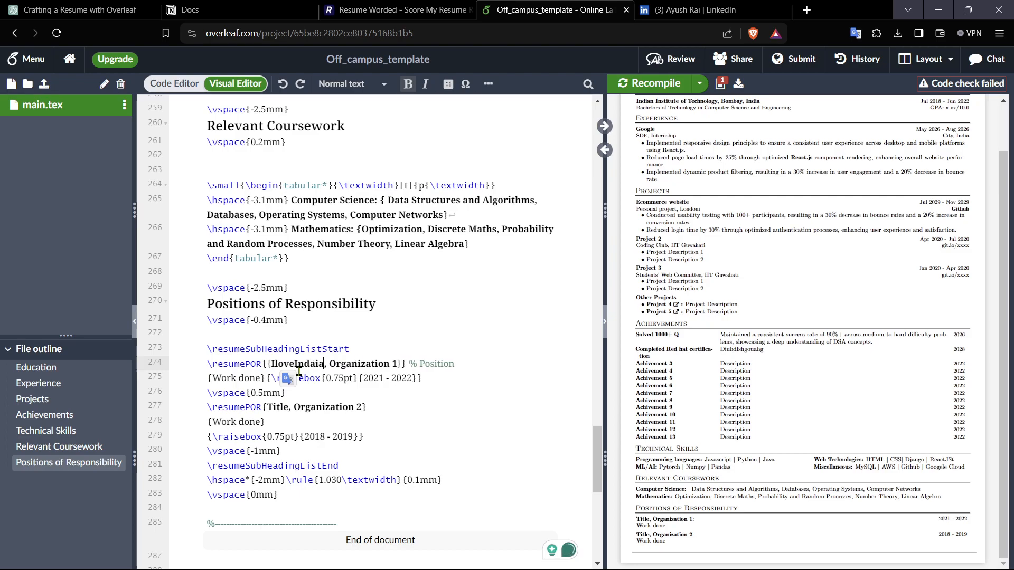
# Step: Replace the first Position of Responsibility title with "Member"
pyautogui.press('BackSpace')
pyautogui.press('BackSpace')
pyautogui.press('BackSpace')
pyautogui.press('BackSpace')
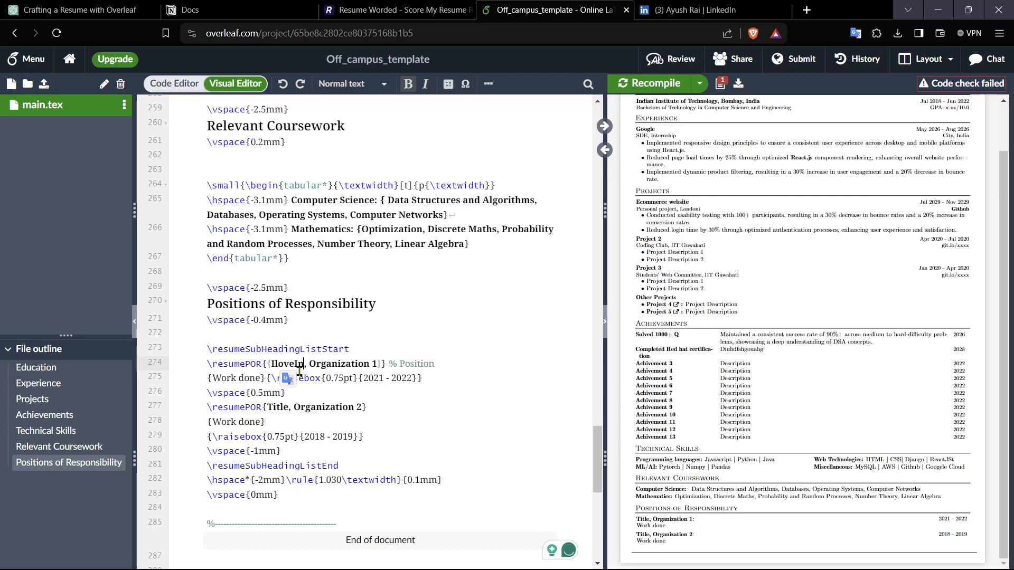
pyautogui.write('dia')
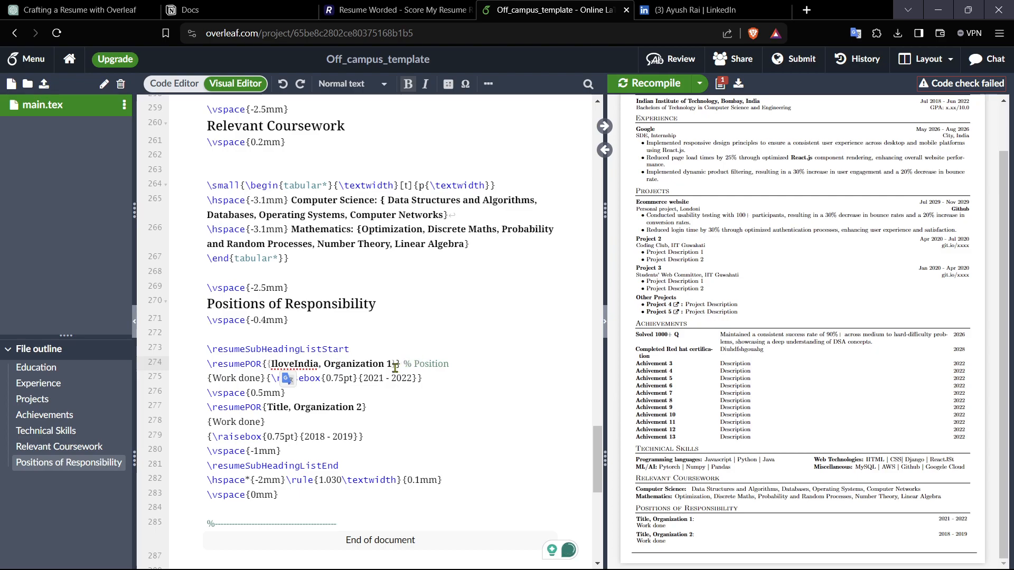
pyautogui.press('BackSpace')
pyautogui.press('BackSpace')
pyautogui.press('BackSpace')
pyautogui.press('BackSpace')
pyautogui.press('BackSpace')
pyautogui.press('BackSpace')
pyautogui.press('BackSpace')
pyautogui.press('BackSpace')
pyautogui.press('BackSpace')
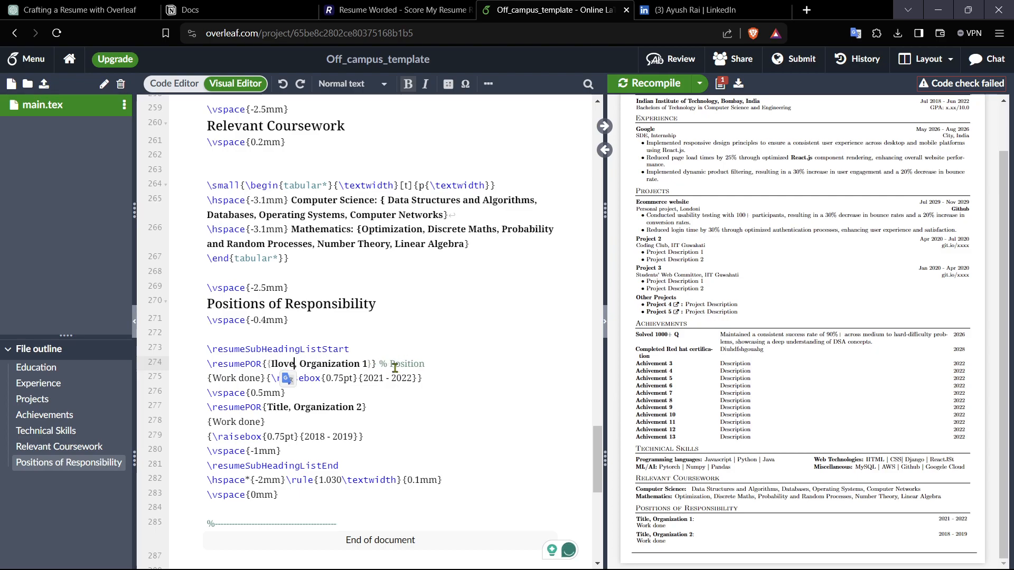
pyautogui.press('BackSpace')
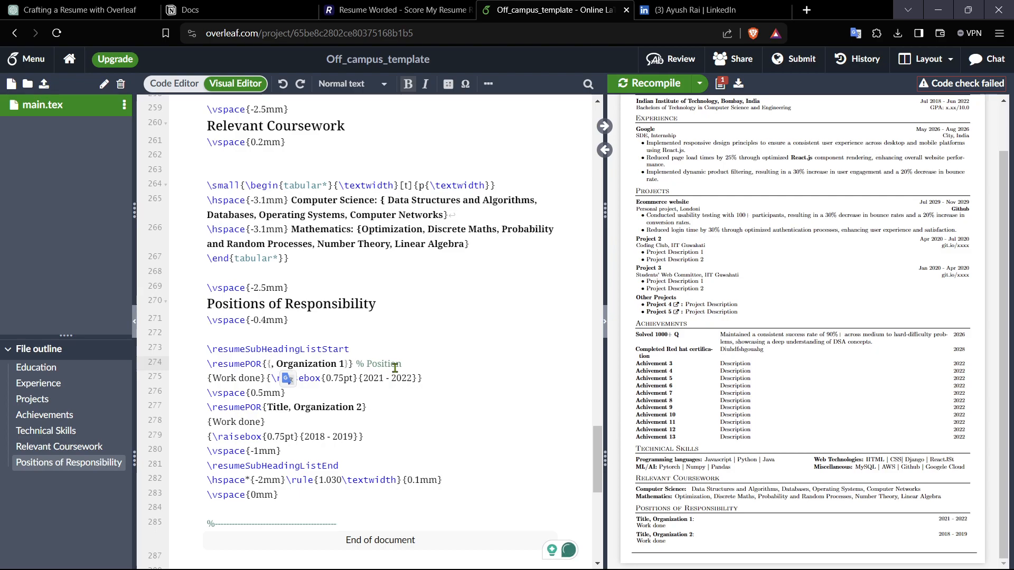
pyautogui.write('Member')
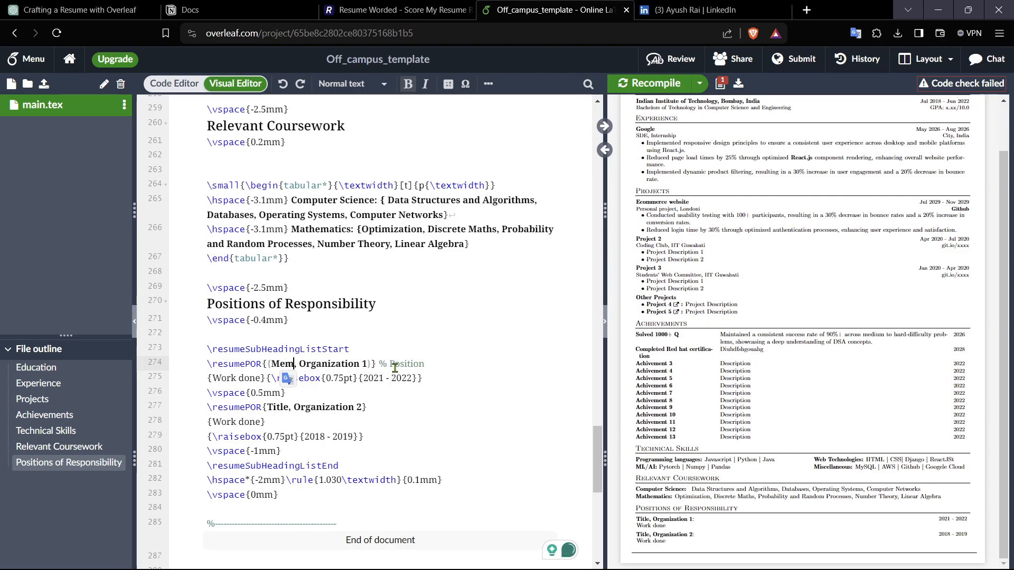
# Step: Replace the first position's organization with "Yuva"
pyautogui.click(385, 364)
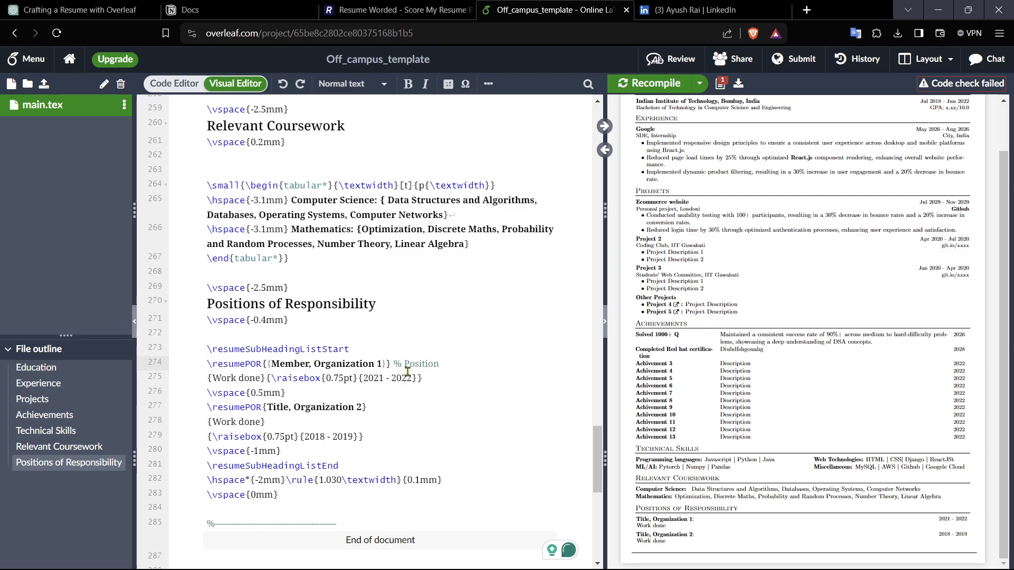
pyautogui.press('BackSpace')
pyautogui.press('BackSpace')
pyautogui.press('BackSpace')
pyautogui.press('BackSpace')
pyautogui.press('BackSpace')
pyautogui.press('BackSpace')
pyautogui.press('BackSpace')
pyautogui.press('BackSpace')
pyautogui.press('BackSpace')
pyautogui.press('BackSpace')
pyautogui.press('BackSpace')
pyautogui.press('BackSpace')
pyautogui.press('BackSpace')
pyautogui.press('BackSpace')
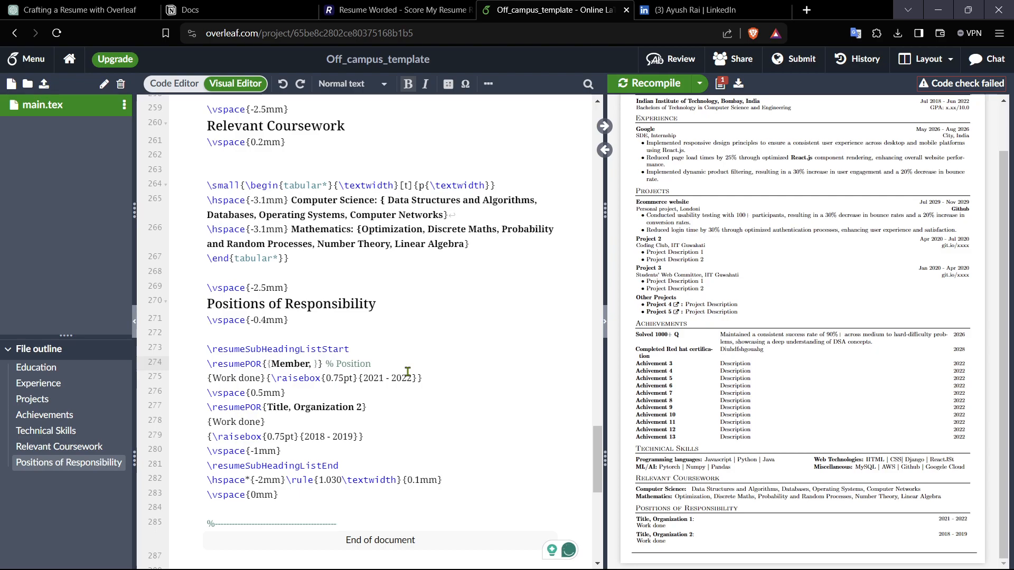
pyautogui.write('YUva')
pyautogui.press('BackSpace')
pyautogui.press('BackSpace')
pyautogui.press('BackSpace')
pyautogui.write('uva')
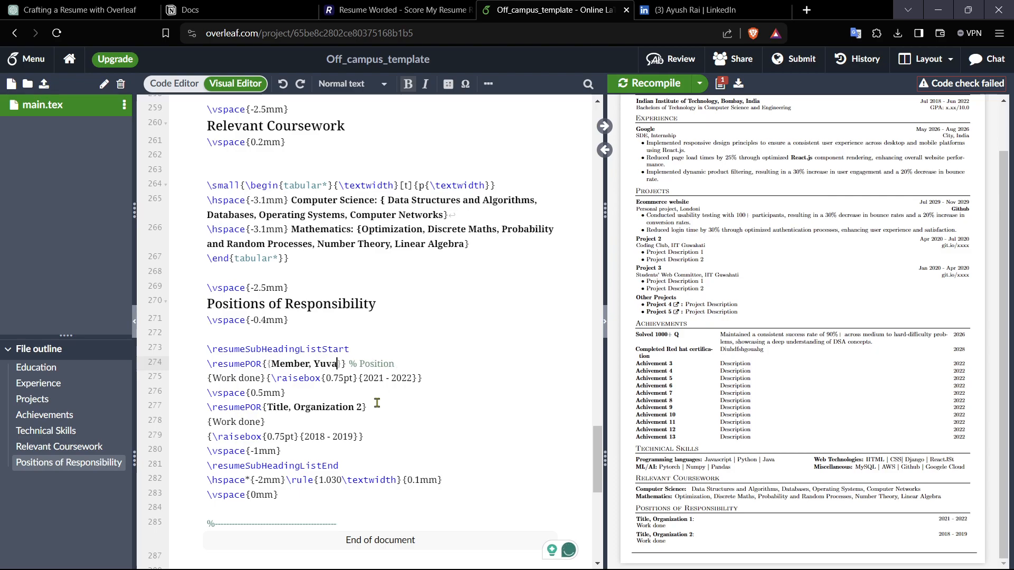
# Step: Replace the first position's "Work done" description with "Social work"
pyautogui.click(260, 378)
pyautogui.press('BackSpace')
pyautogui.press('BackSpace')
pyautogui.press('BackSpace')
pyautogui.press('BackSpace')
pyautogui.press('BackSpace')
pyautogui.press('BackSpace')
pyautogui.press('BackSpace')
pyautogui.press('BackSpace')
pyautogui.press('BackSpace')
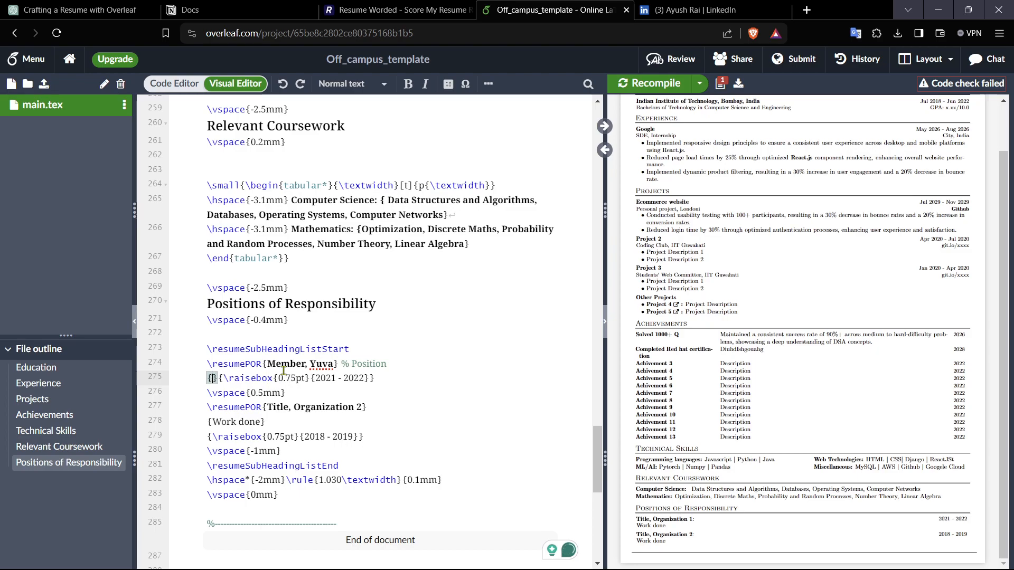
pyautogui.write('Social wor')
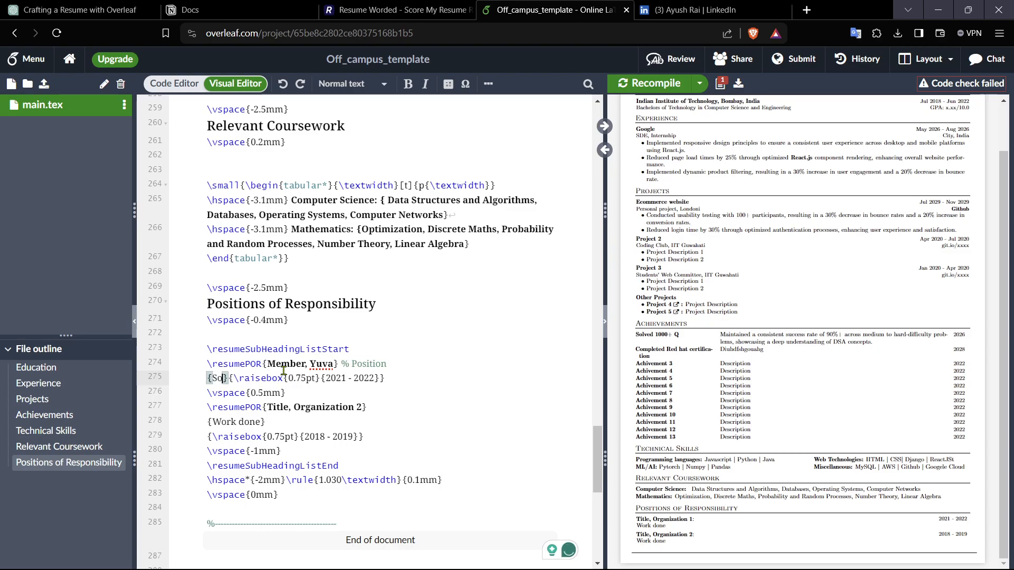
pyautogui.write('k')
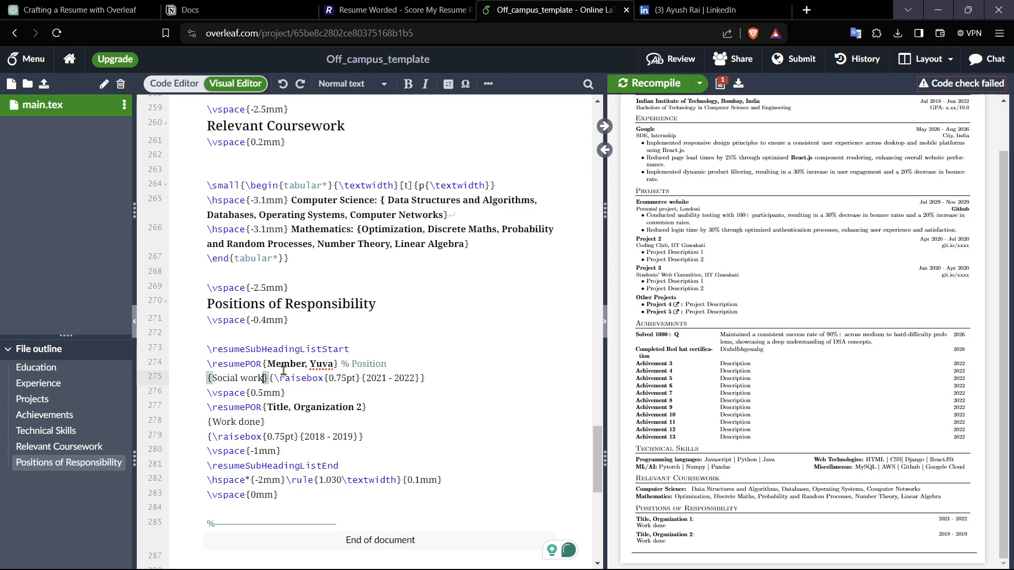
pyautogui.click(387, 378)
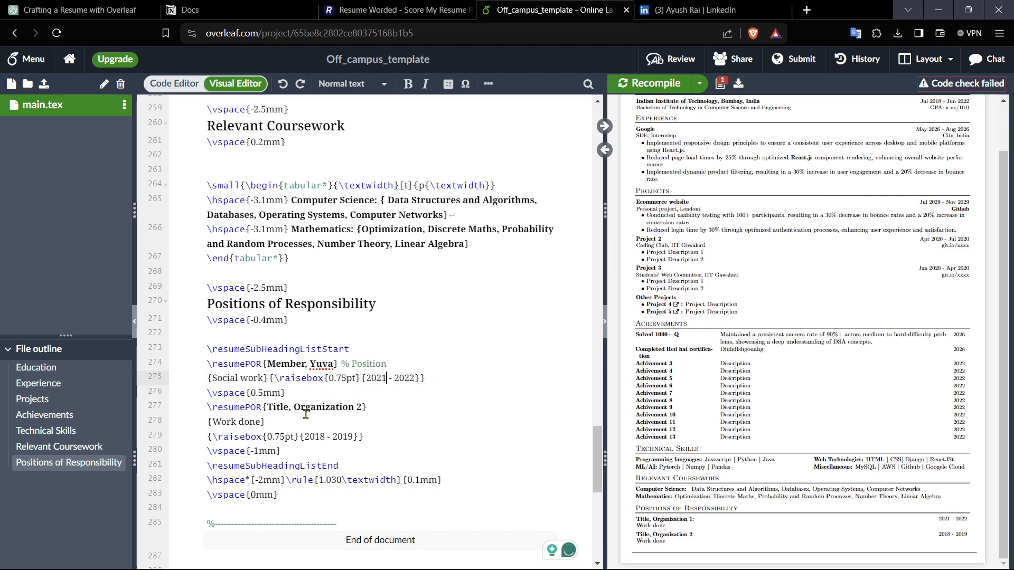
# Step: Set the second position's title and organization to "Event organizer, Sristhi"
pyautogui.click(290, 412)
pyautogui.press('BackSpace')
pyautogui.press('BackSpace')
pyautogui.press('BackSpace')
pyautogui.press('BackSpace')
pyautogui.press('BackSpace')
pyautogui.write('Eve')
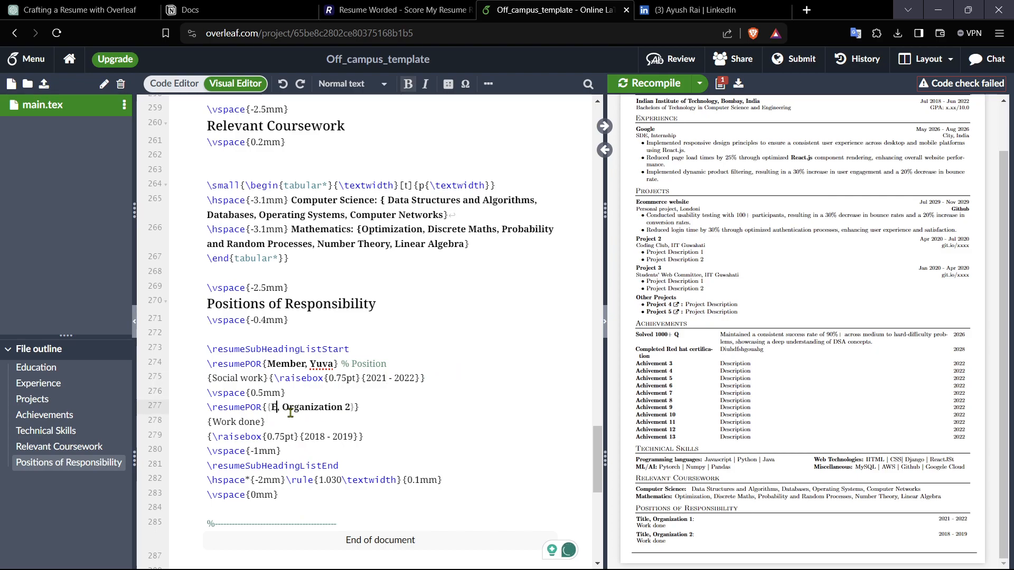
pyautogui.write('nt organi')
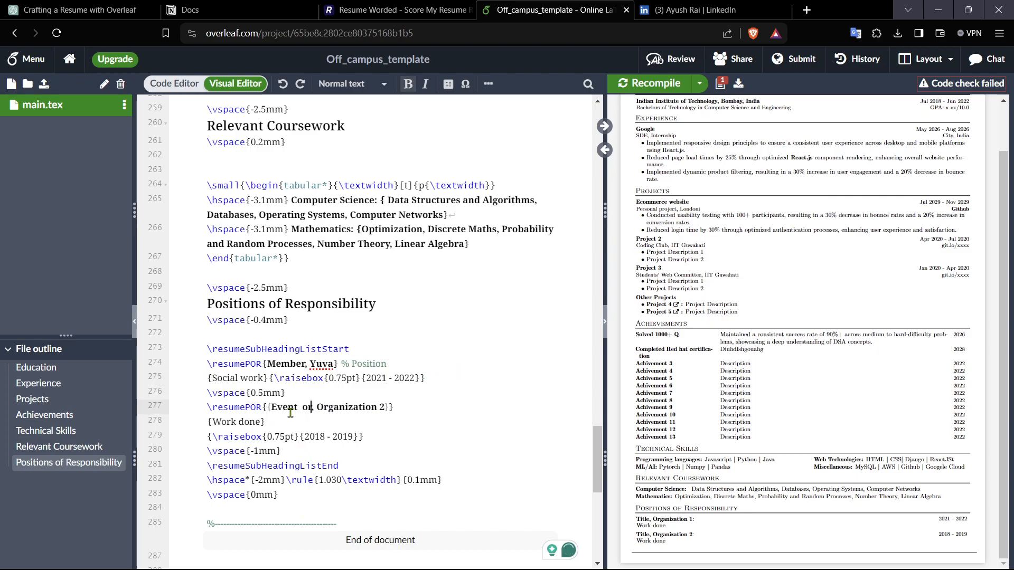
pyautogui.write('zer')
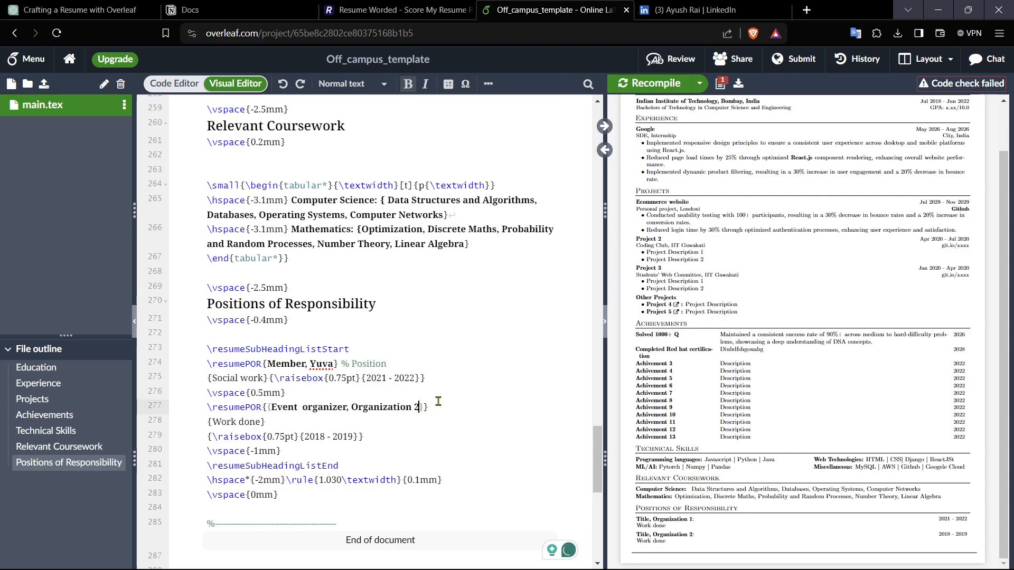
pyautogui.press('BackSpace')
pyautogui.press('BackSpace')
pyautogui.press('BackSpace')
pyautogui.press('BackSpace')
pyautogui.press('BackSpace')
pyautogui.press('BackSpace')
pyautogui.press('BackSpace')
pyautogui.press('BackSpace')
pyautogui.press('BackSpace')
pyautogui.press('BackSpace')
pyautogui.press('BackSpace')
pyautogui.press('BackSpace')
pyautogui.press('BackSpace')
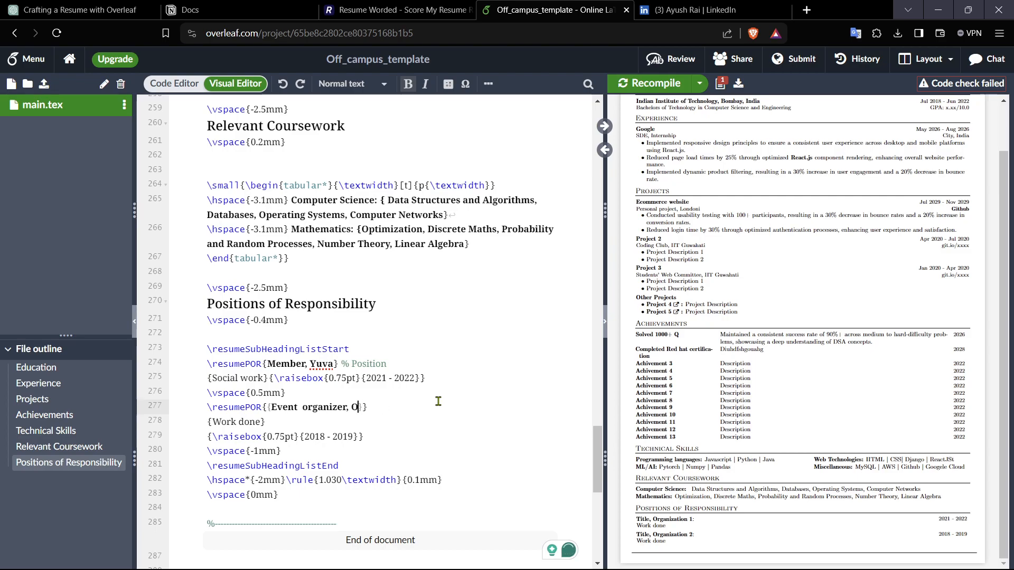
pyautogui.write('Sristhi')
# Step: Replace the second position's description with "SInging" and recompile the resume
pyautogui.click(264, 421)
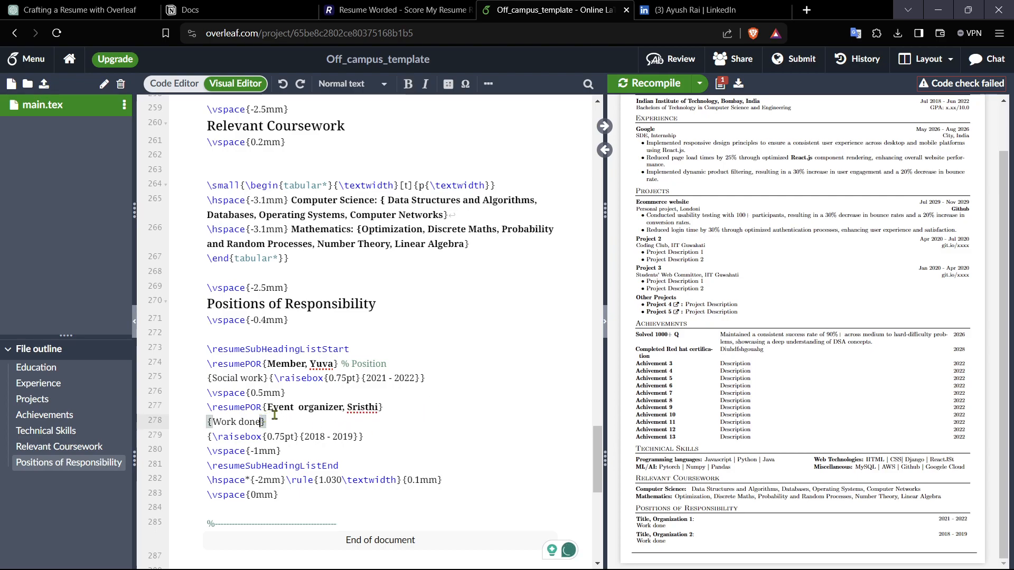
pyautogui.press('BackSpace')
pyautogui.press('BackSpace')
pyautogui.press('BackSpace')
pyautogui.press('BackSpace')
pyautogui.press('BackSpace')
pyautogui.press('BackSpace')
pyautogui.press('BackSpace')
pyautogui.press('BackSpace')
pyautogui.press('BackSpace')
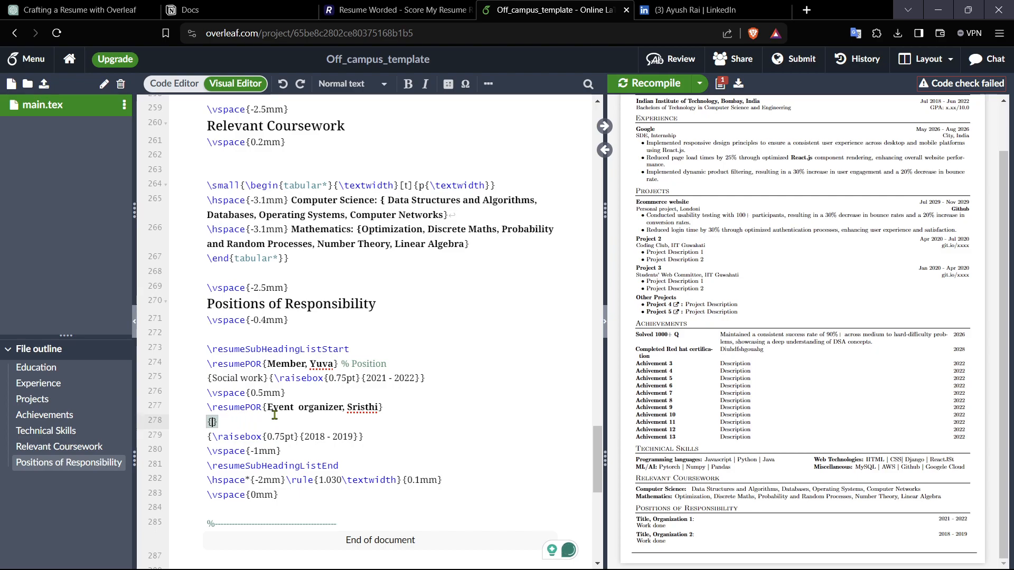
pyautogui.write('SInging')
pyautogui.click(354, 437)
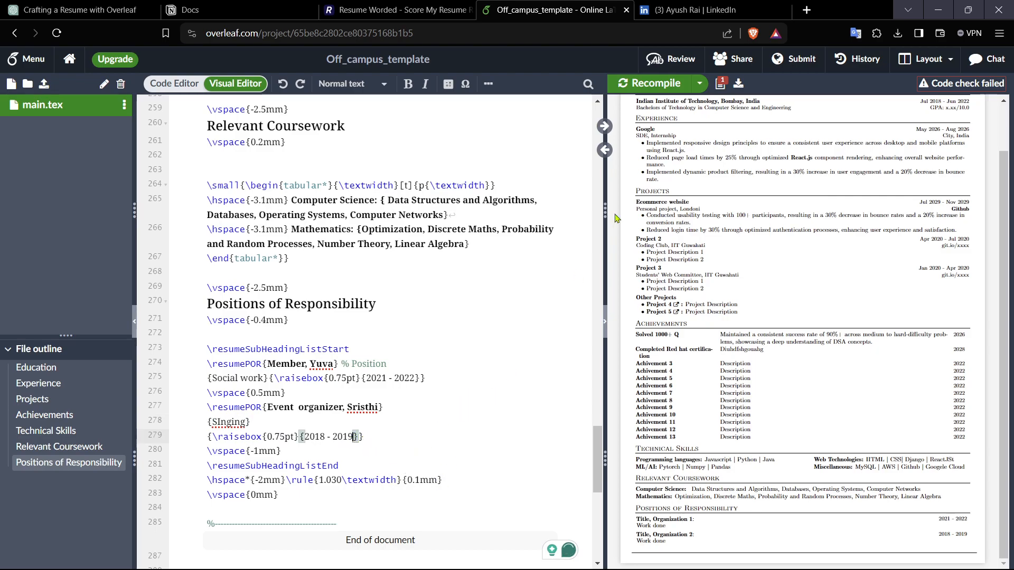
pyautogui.click(651, 84)
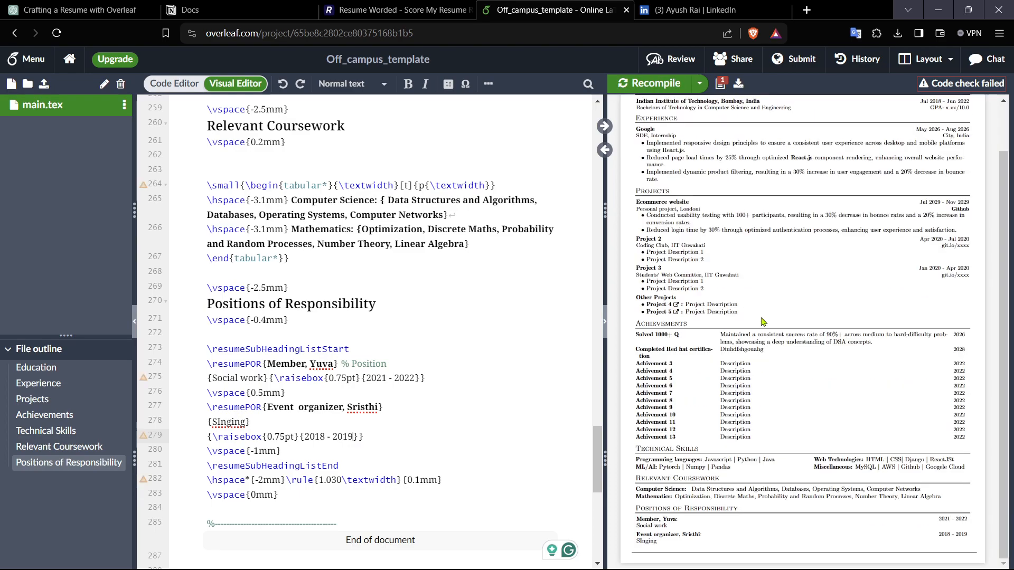
# Step: Delete the Achievement 5 through Achievement 12 rows and recompile the resume
pyautogui.scroll(10, 452, 389)
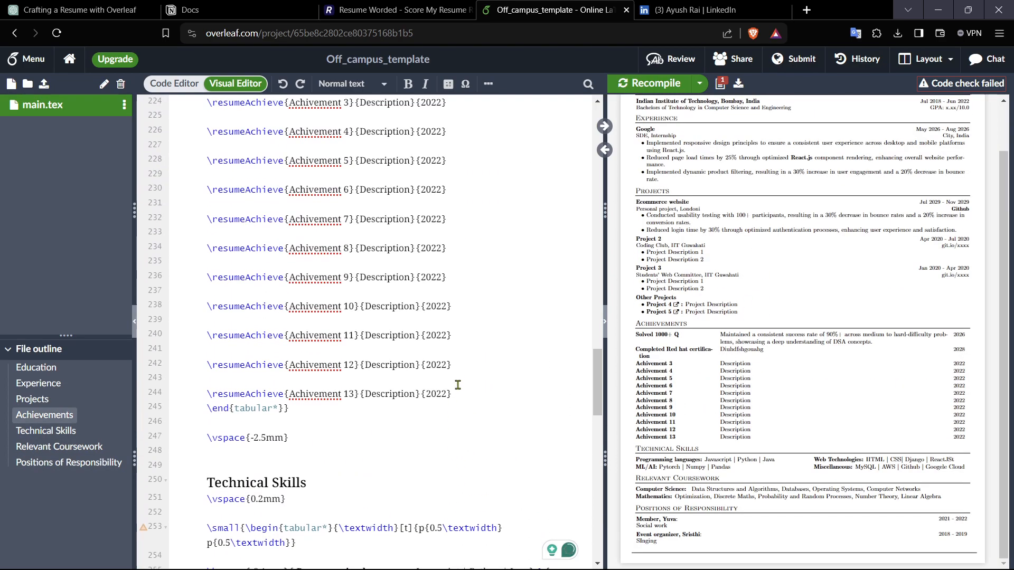
pyautogui.moveTo(468, 373); pyautogui.dragTo(198, 160)
pyautogui.press('BackSpace')
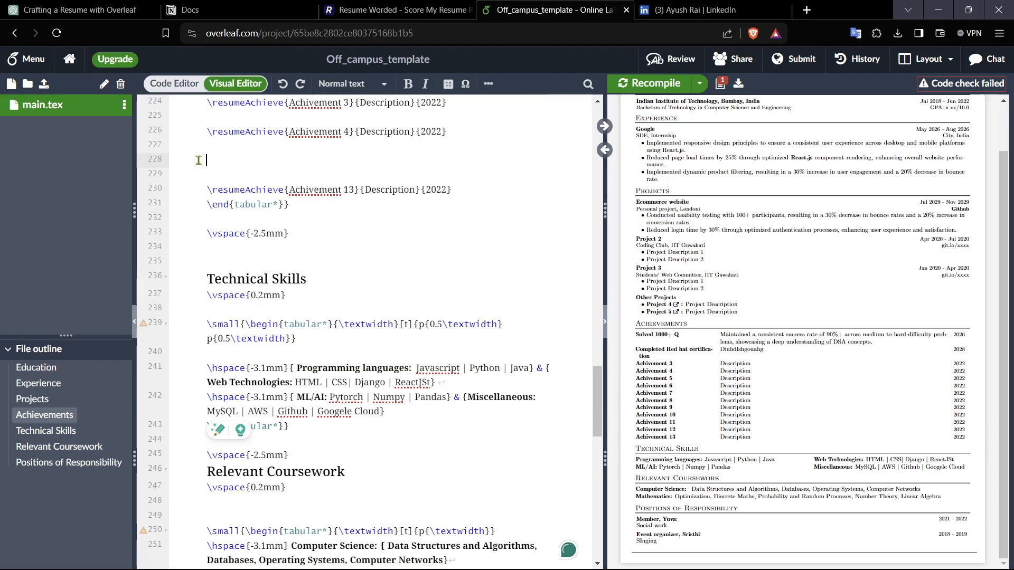
pyautogui.click(641, 87)
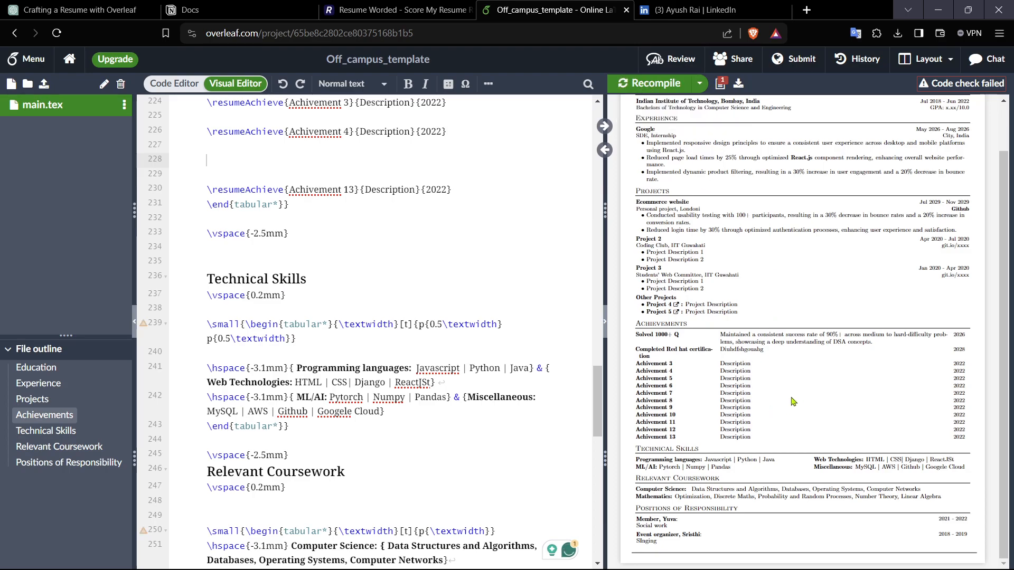
pyautogui.click(654, 86)
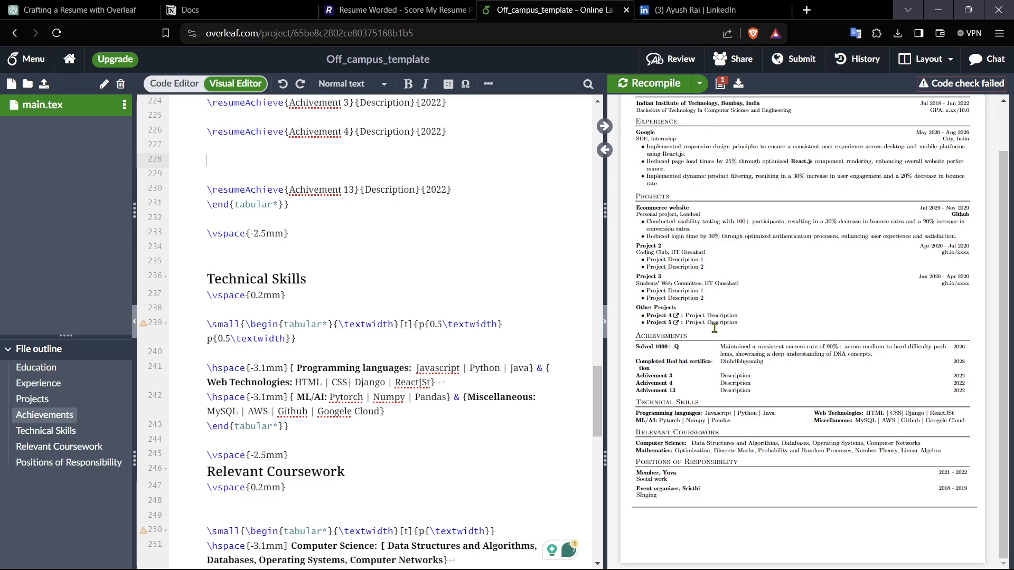
# Step: Download the compiled resume PDF to Downloads as "newresume.yotuube"
pyautogui.scroll(1, 738, 424)
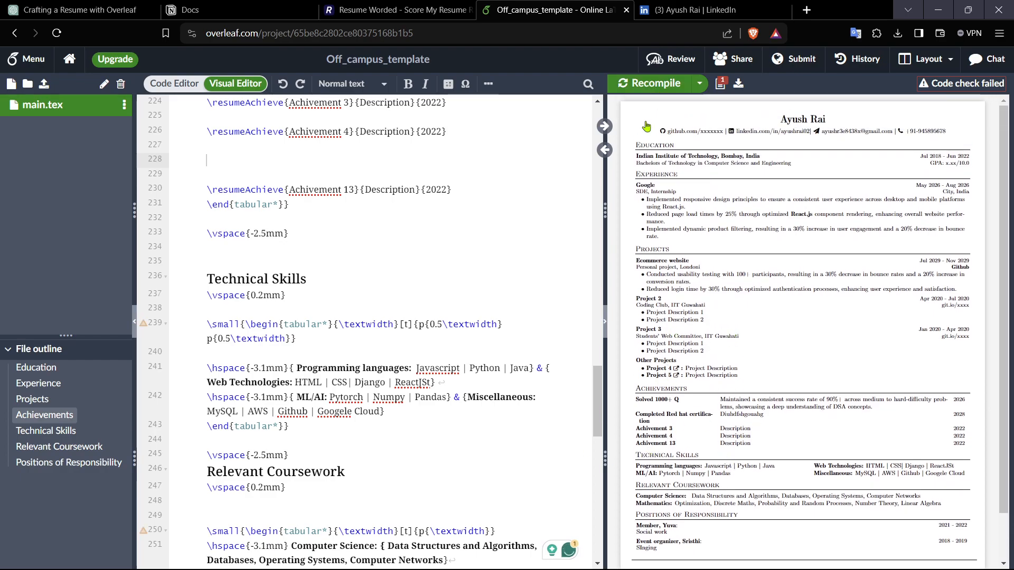
pyautogui.scroll(-1, 757, 289)
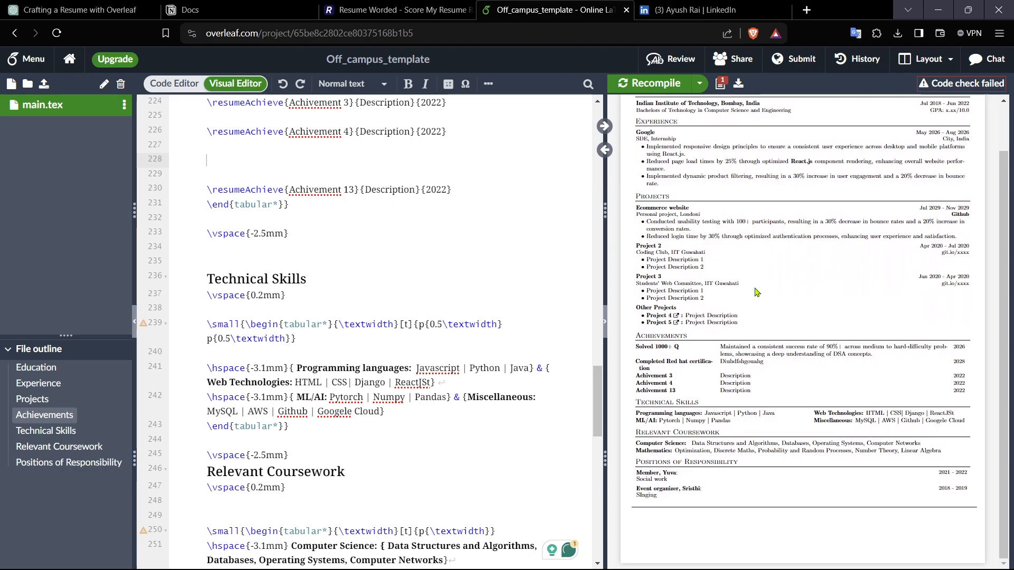
pyautogui.scroll(1, 741, 438)
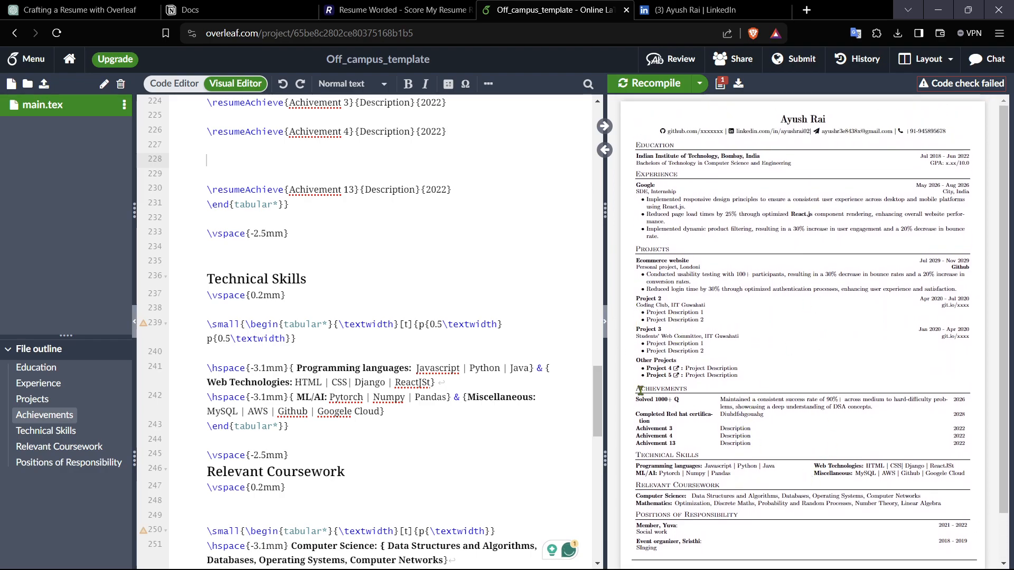
pyautogui.scroll(-1, 730, 450)
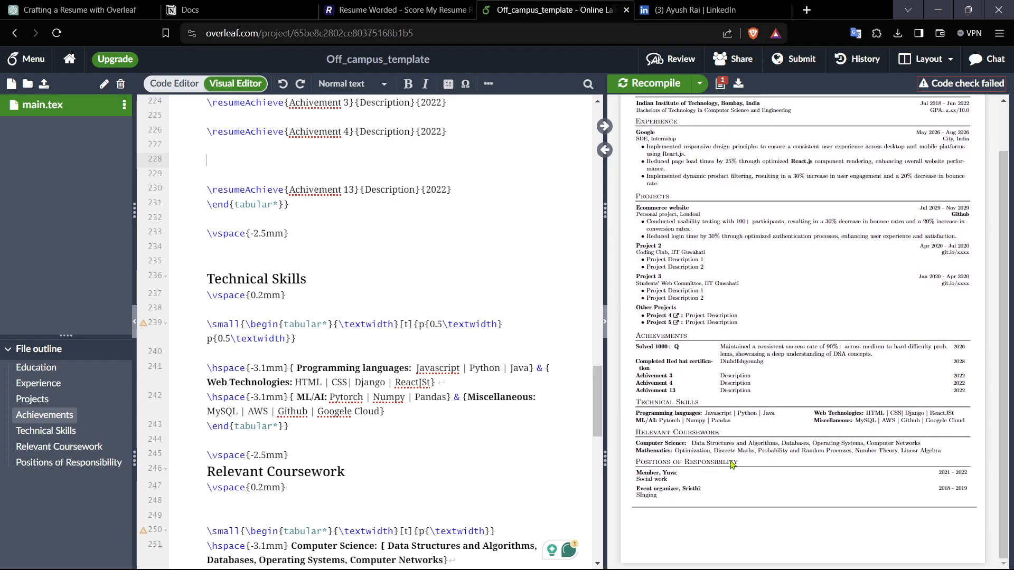
pyautogui.click(739, 83)
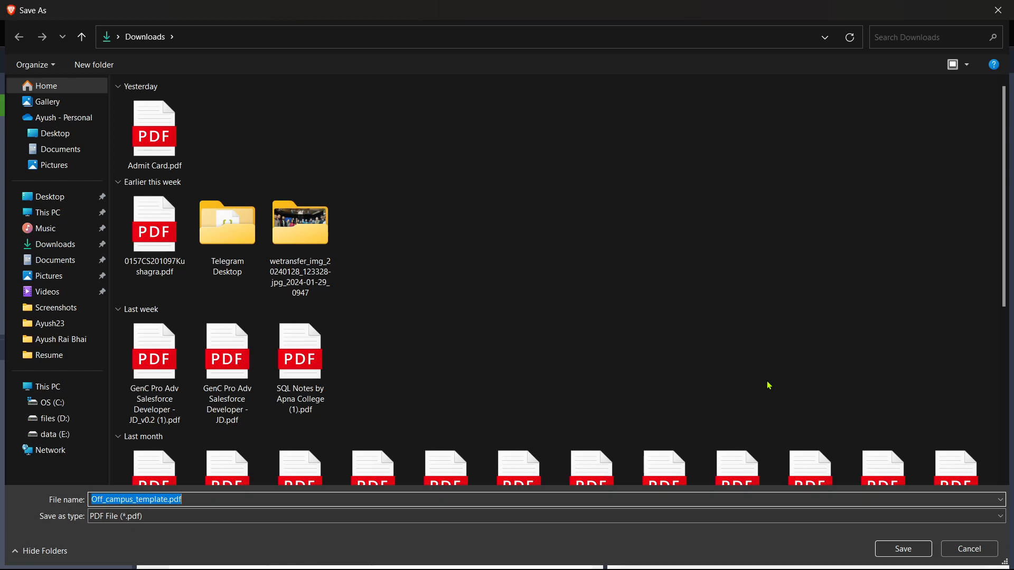
pyautogui.write('new')
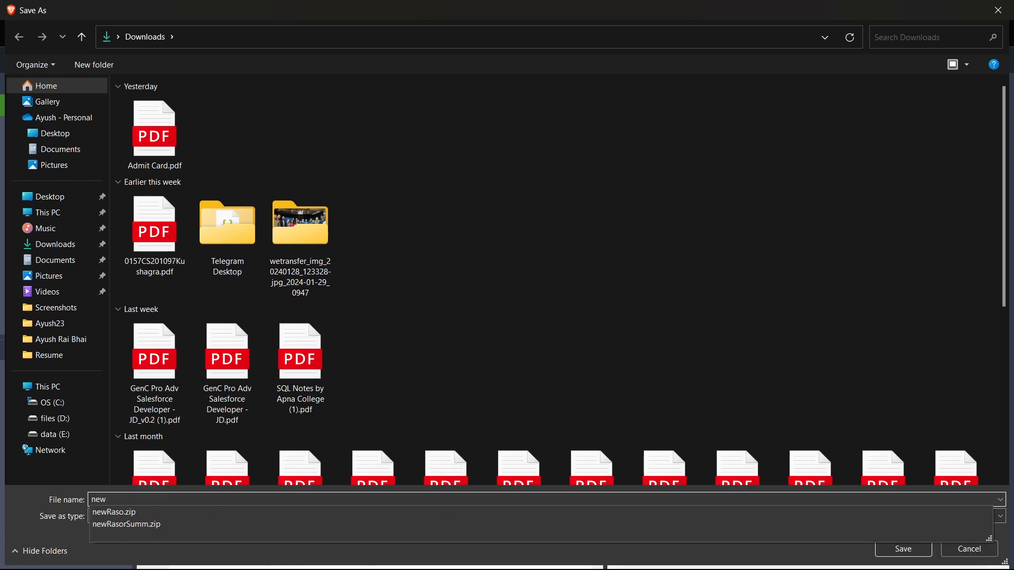
pyautogui.write('resume.yotuube')
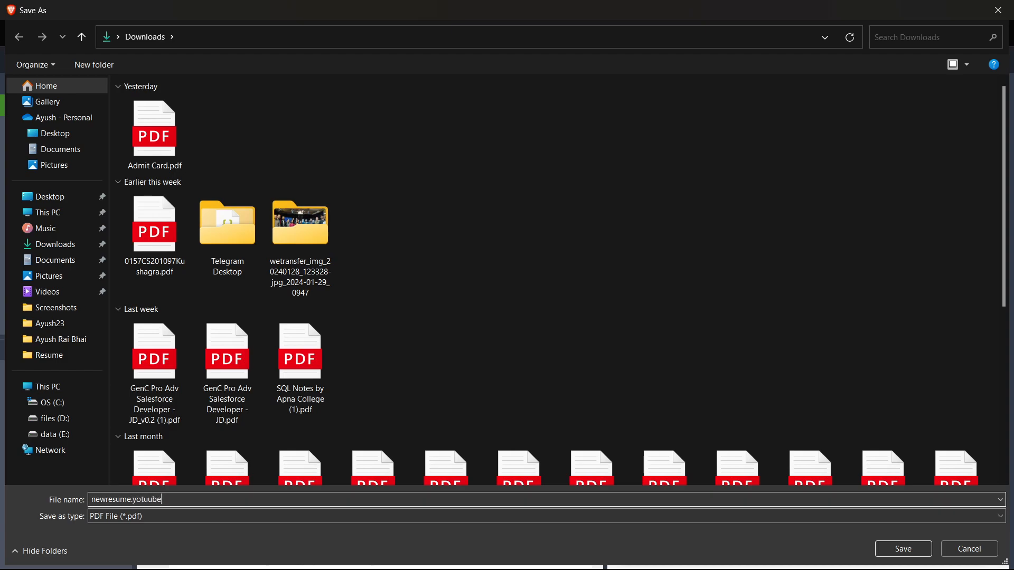
pyautogui.press('Return')
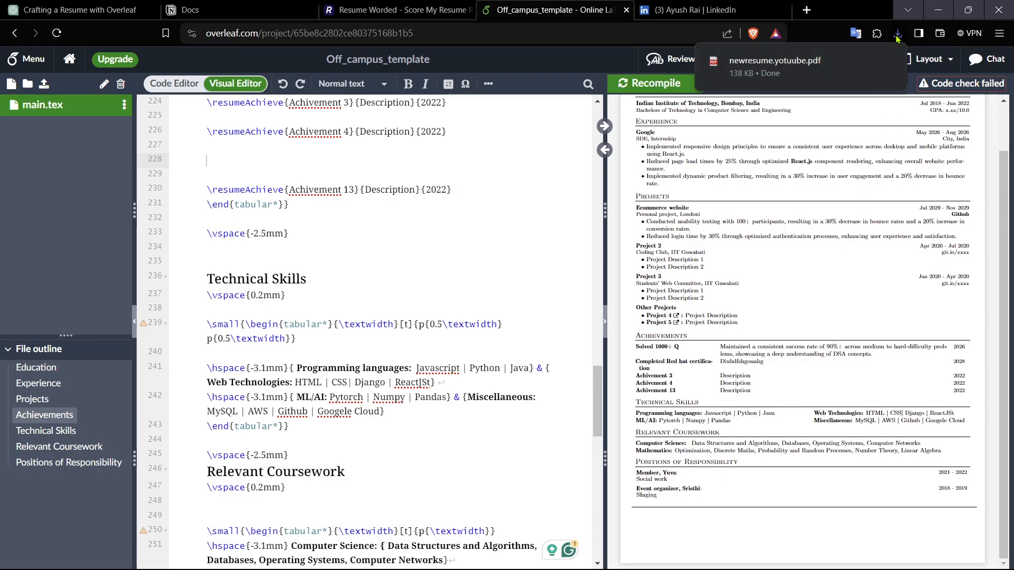
# Step: Locate the downloaded PDF in its folder, then switch to the Resume Worded tab
pyautogui.click(866, 61)
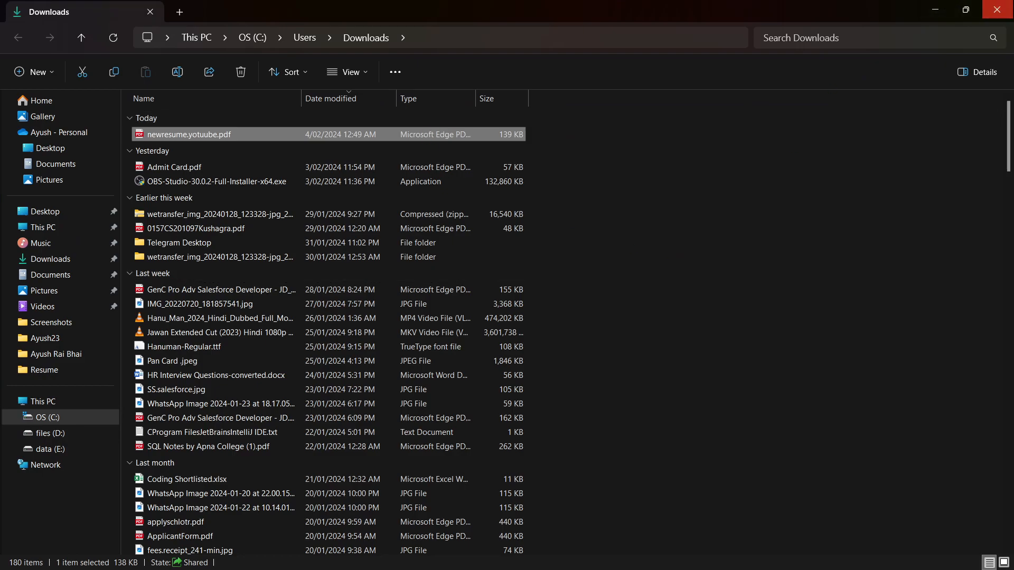
pyautogui.click(997, 10)
pyautogui.click(387, 7)
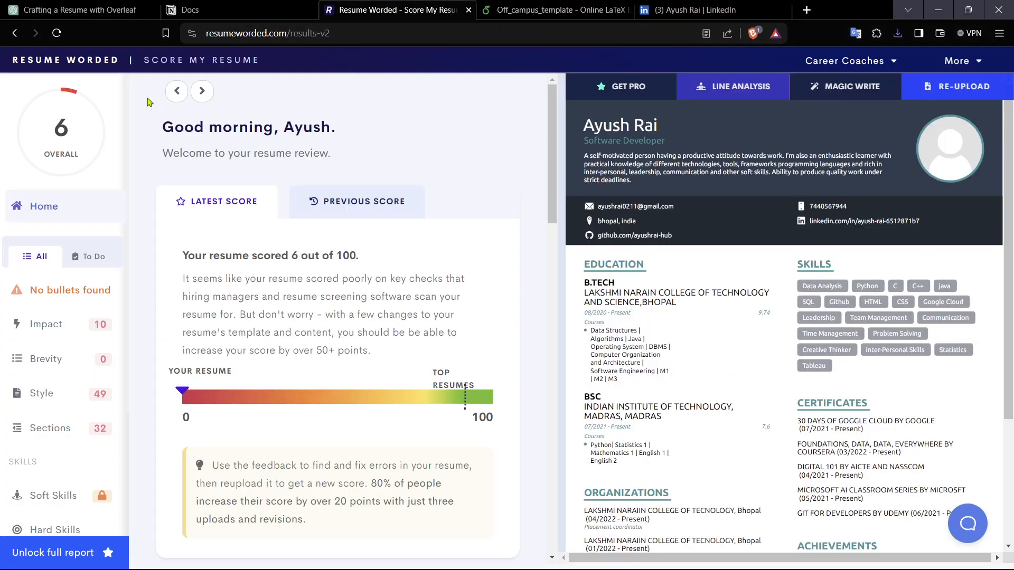
# Step: Open the Resume Worded dashboard from the results page
pyautogui.click(13, 33)
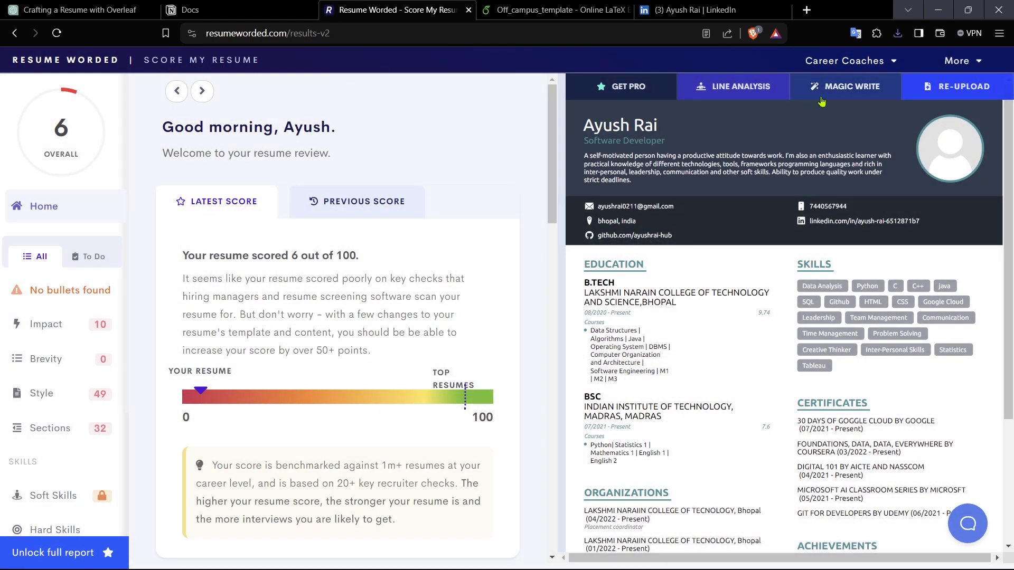
pyautogui.moveTo(964, 62)
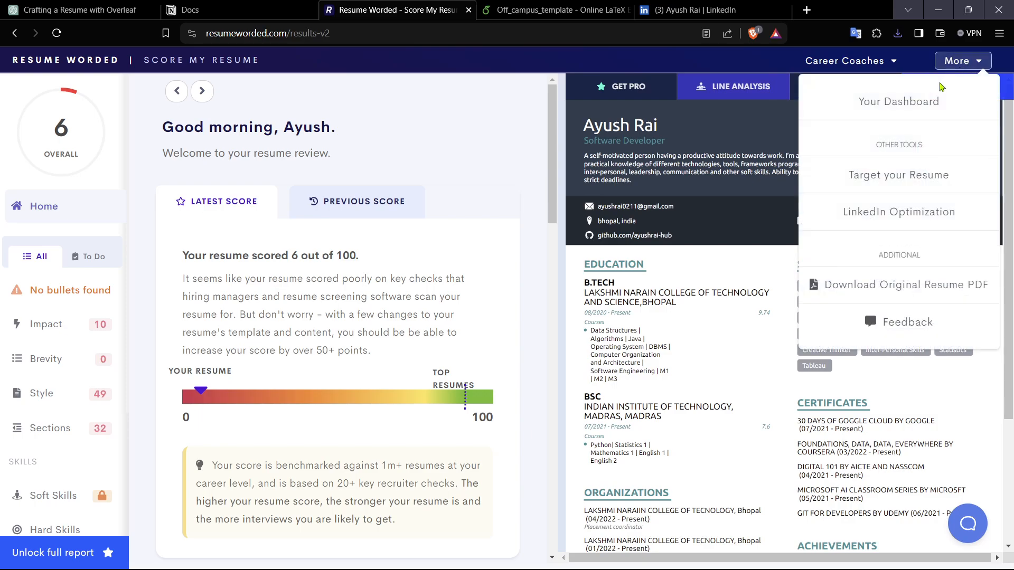
pyautogui.click(924, 102)
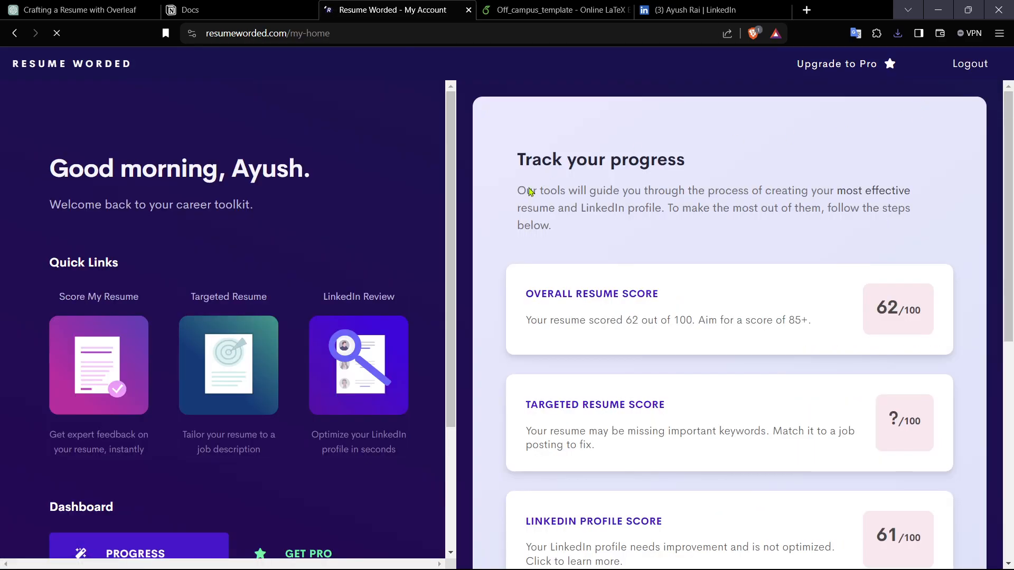
# Step: Upload newresume.yotuube.pdf from Downloads to Score My Resume for a new review
pyautogui.click(869, 301)
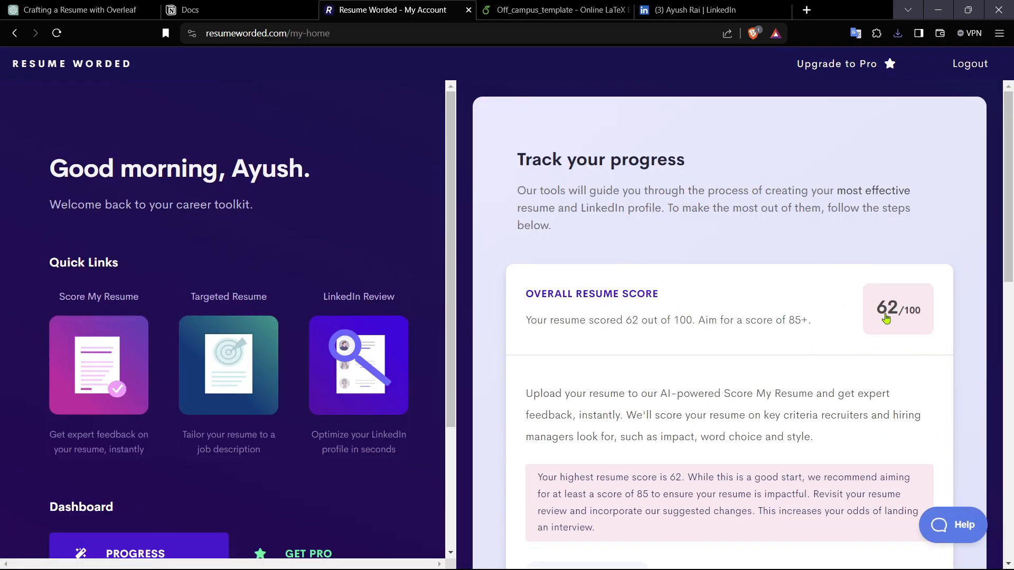
pyautogui.scroll(-4, 894, 362)
pyautogui.click(605, 368)
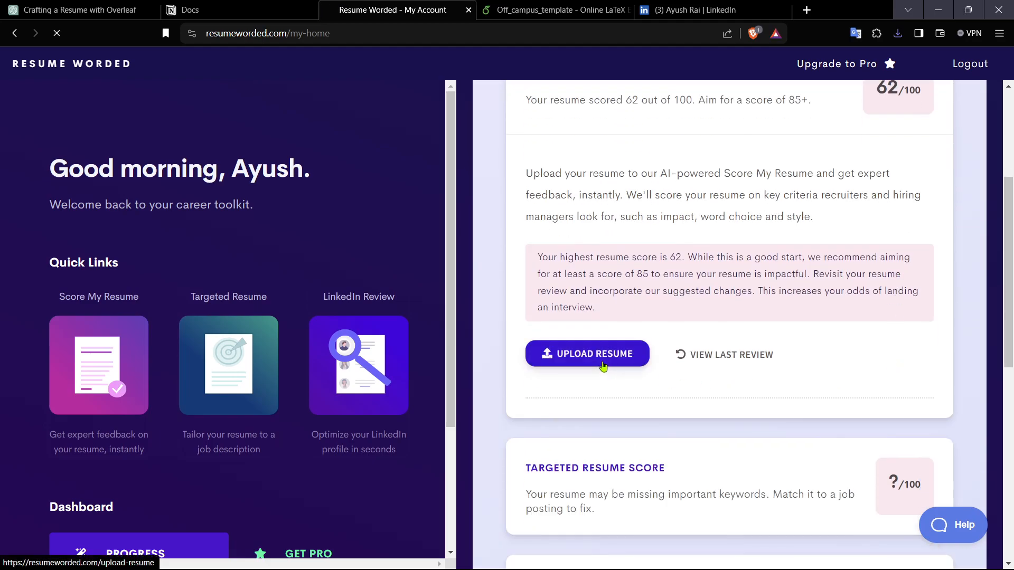
pyautogui.click(513, 394)
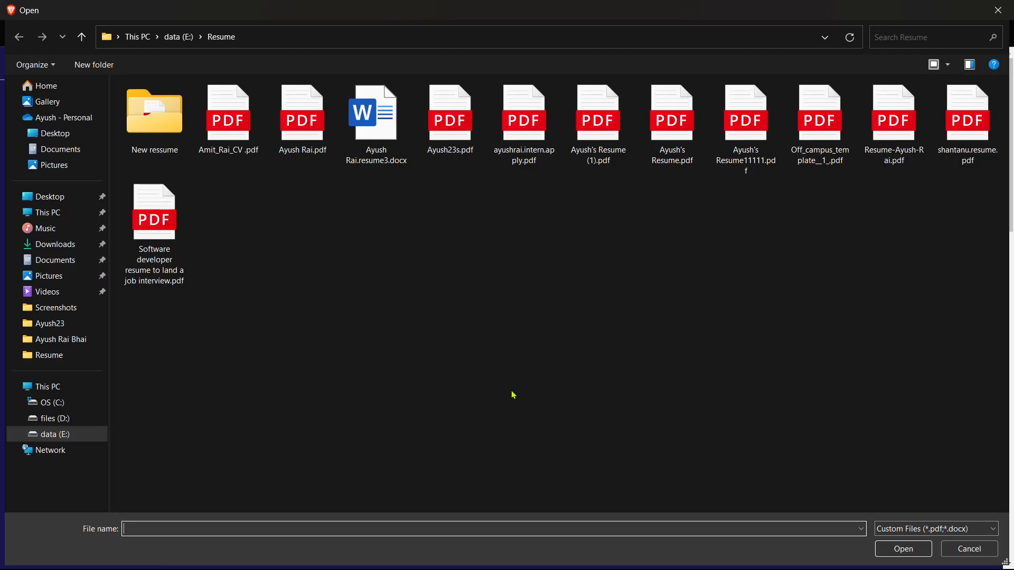
pyautogui.click(62, 246)
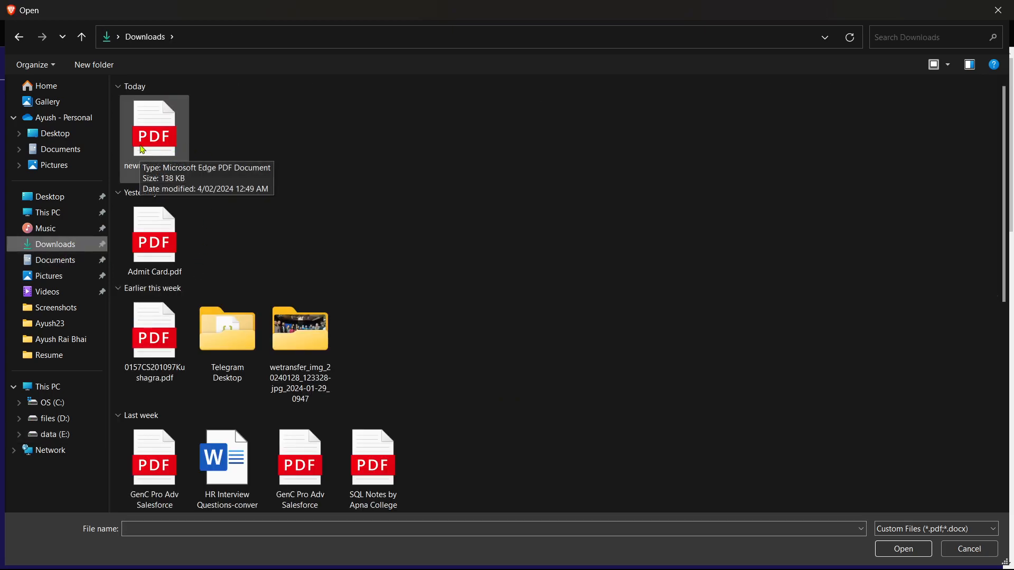
pyautogui.click(154, 138)
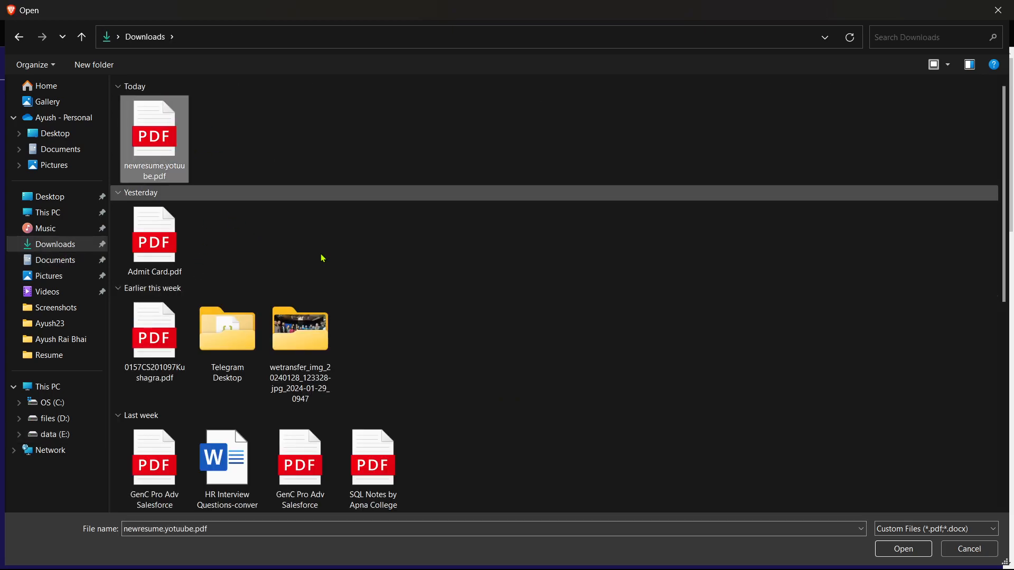
pyautogui.click(878, 550)
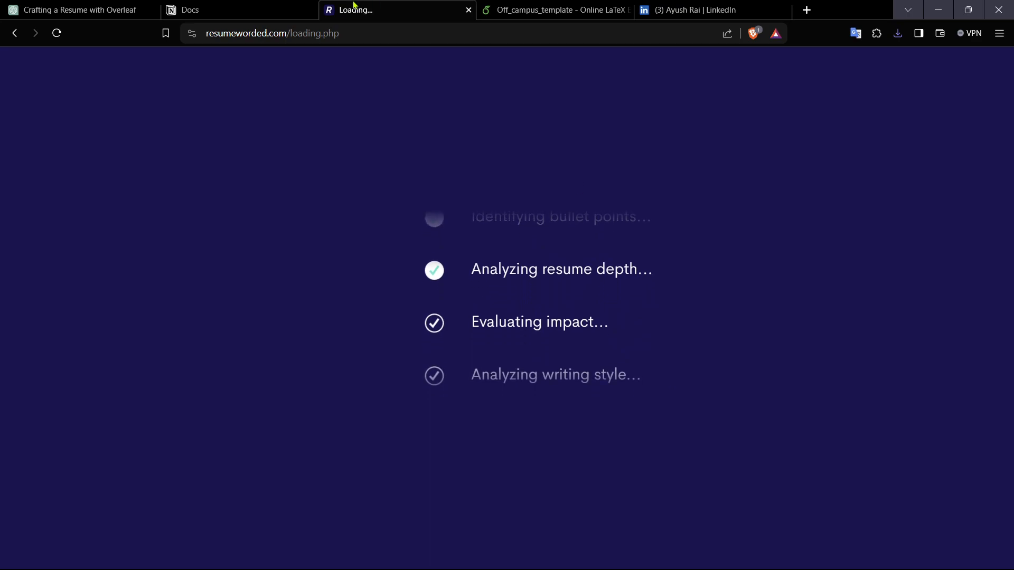
# Step: Close the Docs notes tab and review the new resume score, category scores and the resume preview
pyautogui.click(303, 18)
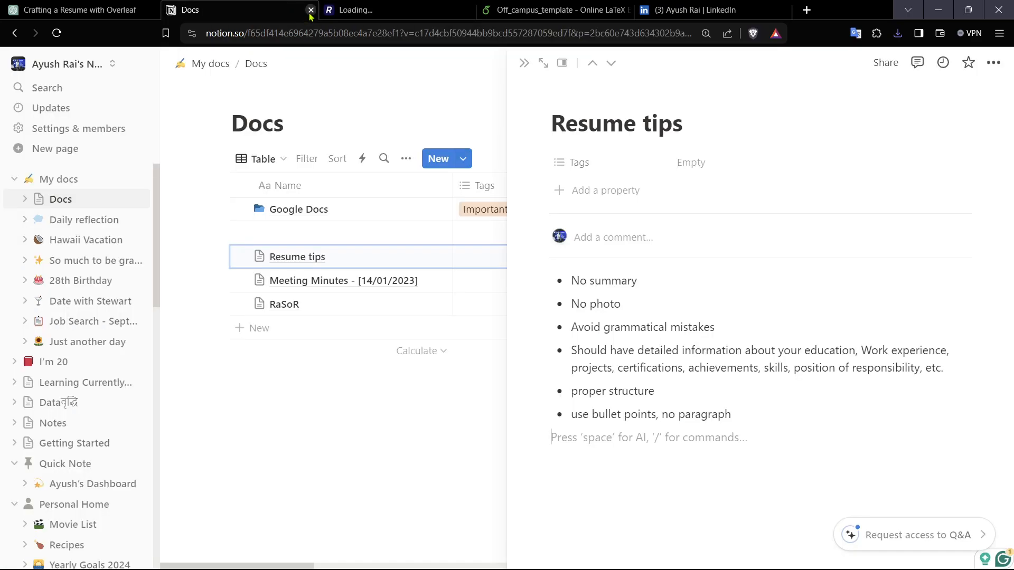
pyautogui.click(310, 11)
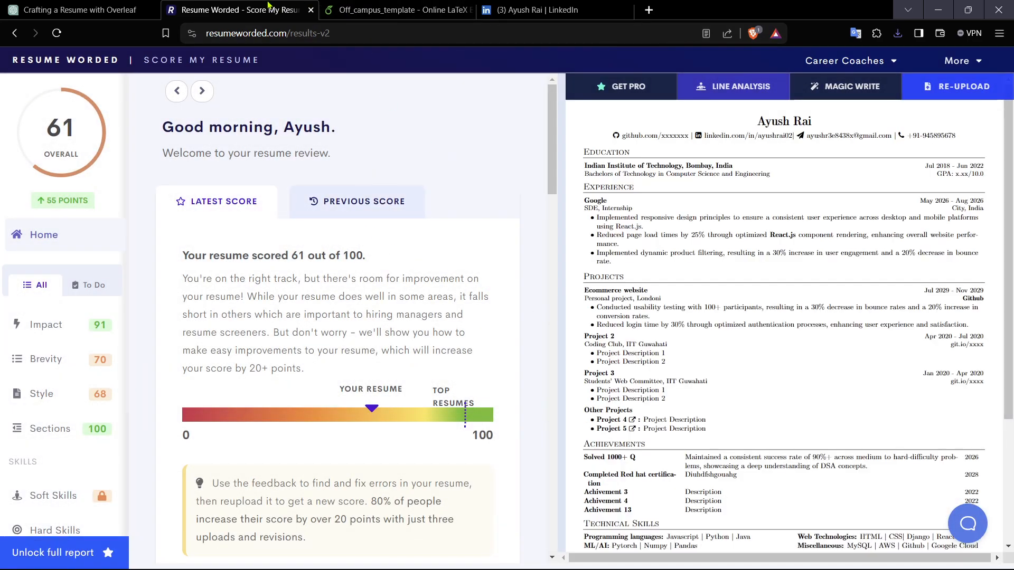
pyautogui.scroll(-3, 589, 231)
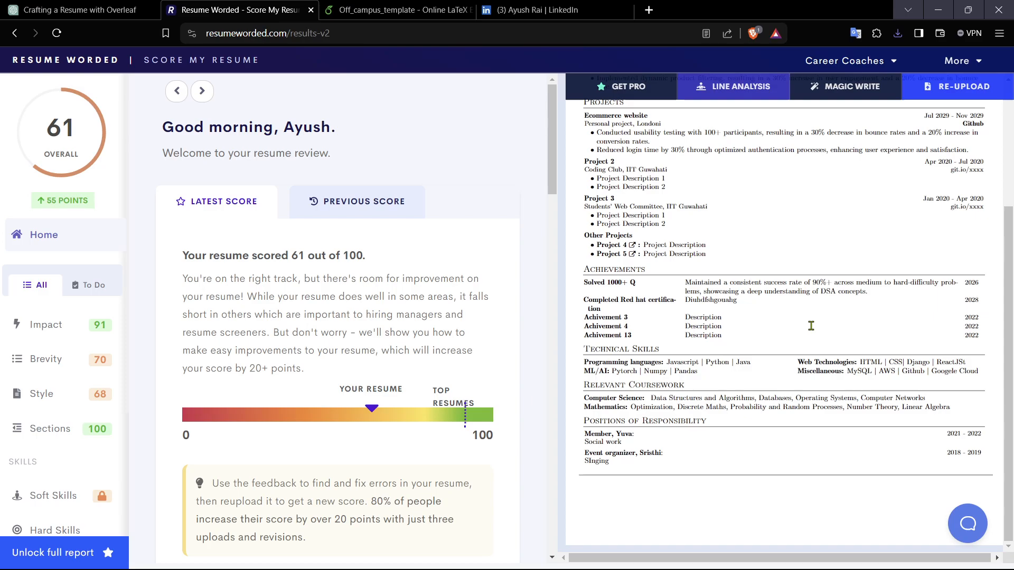
pyautogui.scroll(3, 810, 323)
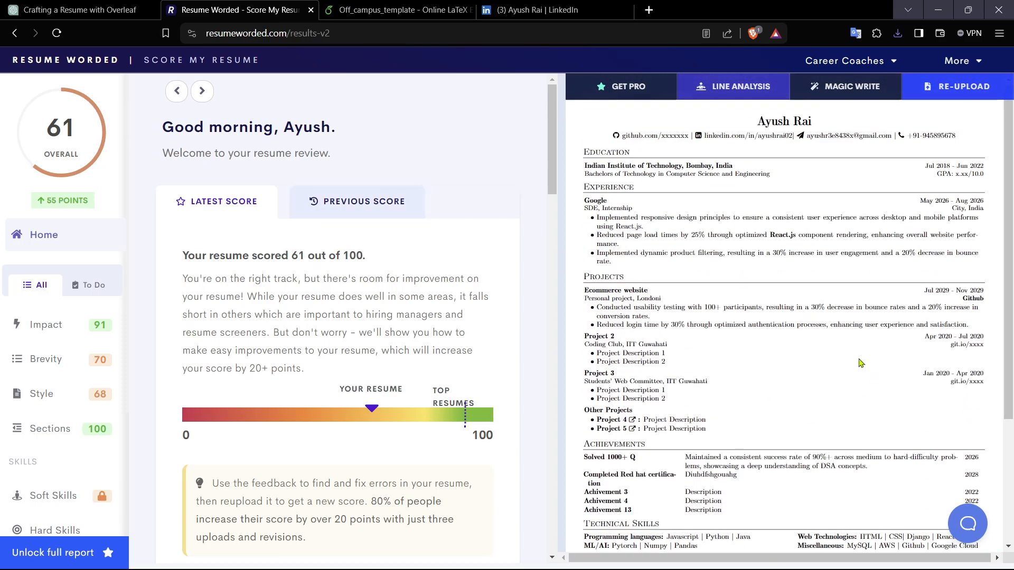
pyautogui.scroll(-3, 852, 359)
pyautogui.scroll(3, 664, 285)
pyautogui.scroll(-5, 320, 398)
pyautogui.scroll(-2, 320, 398)
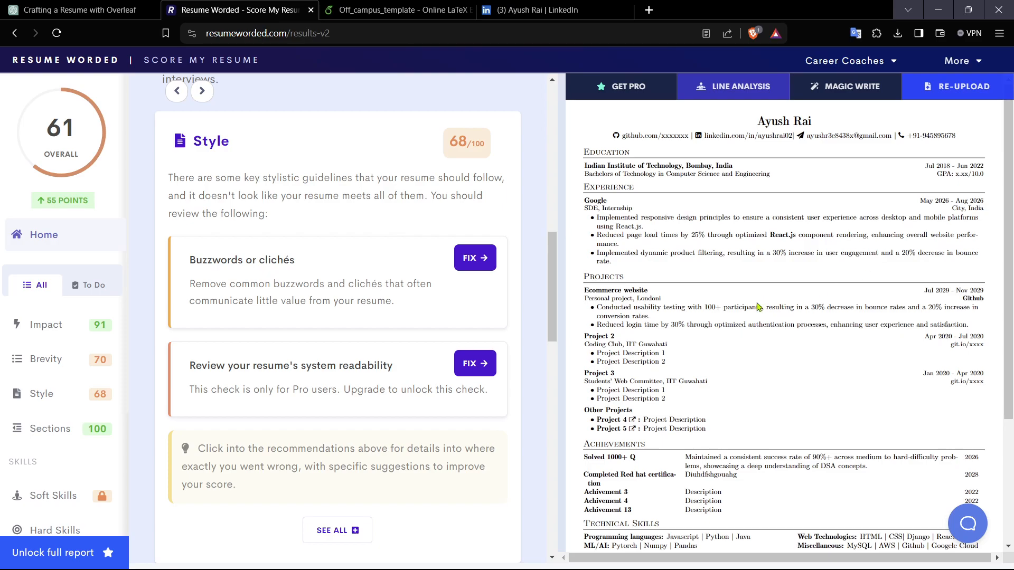
pyautogui.scroll(-3, 812, 378)
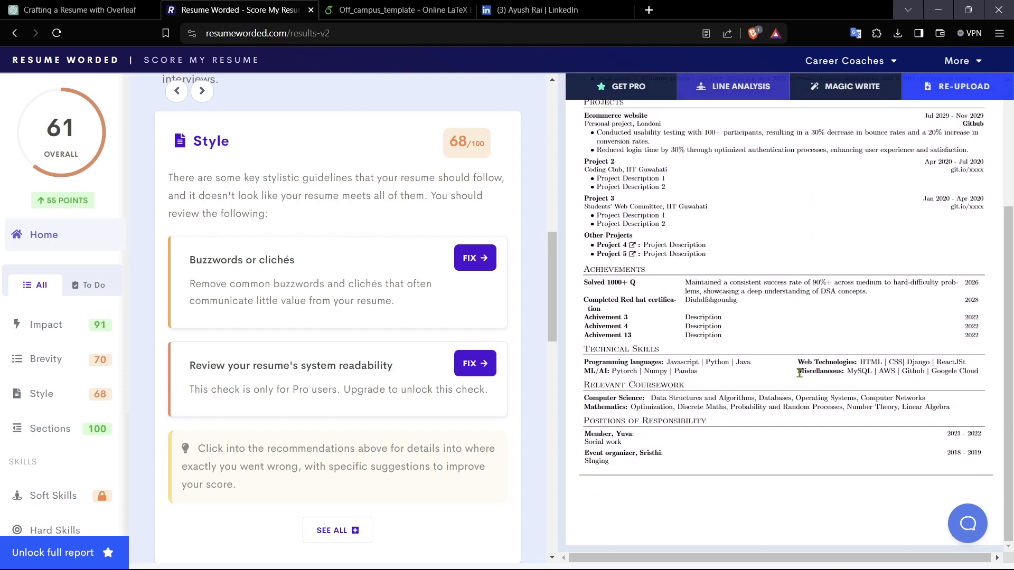
pyautogui.scroll(3, 799, 373)
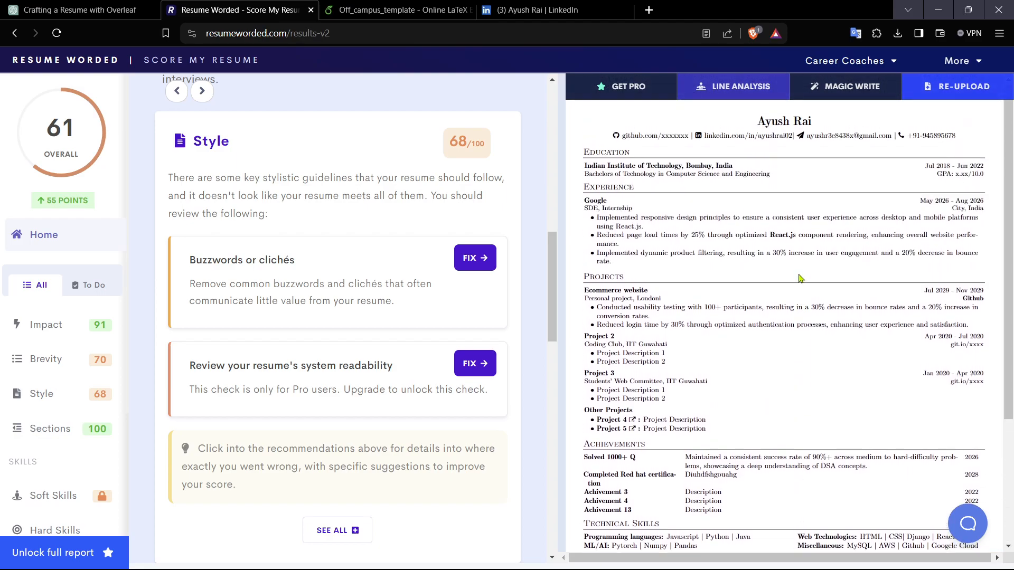
pyautogui.scroll(-3, 799, 278)
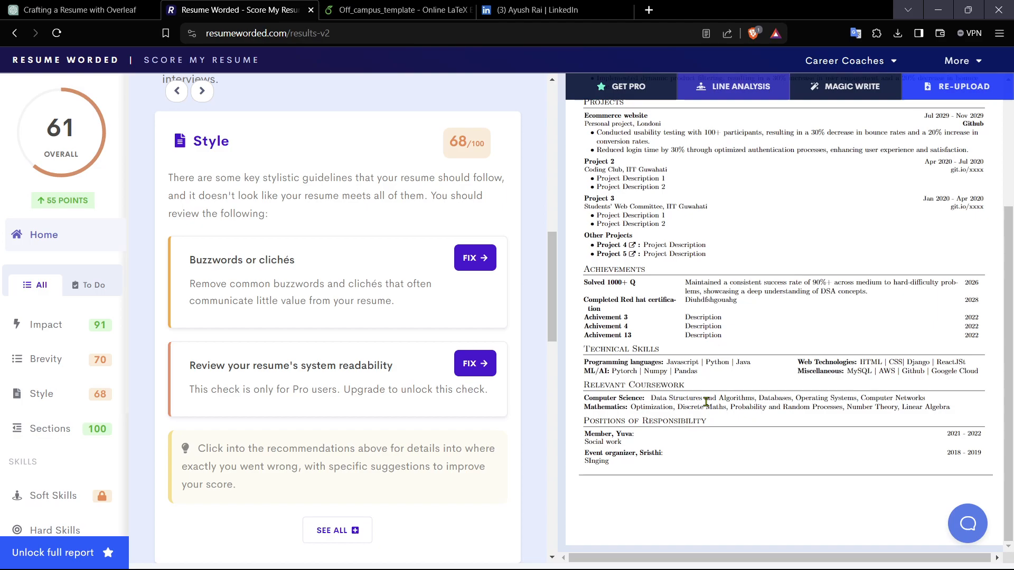
pyautogui.scroll(3, 709, 406)
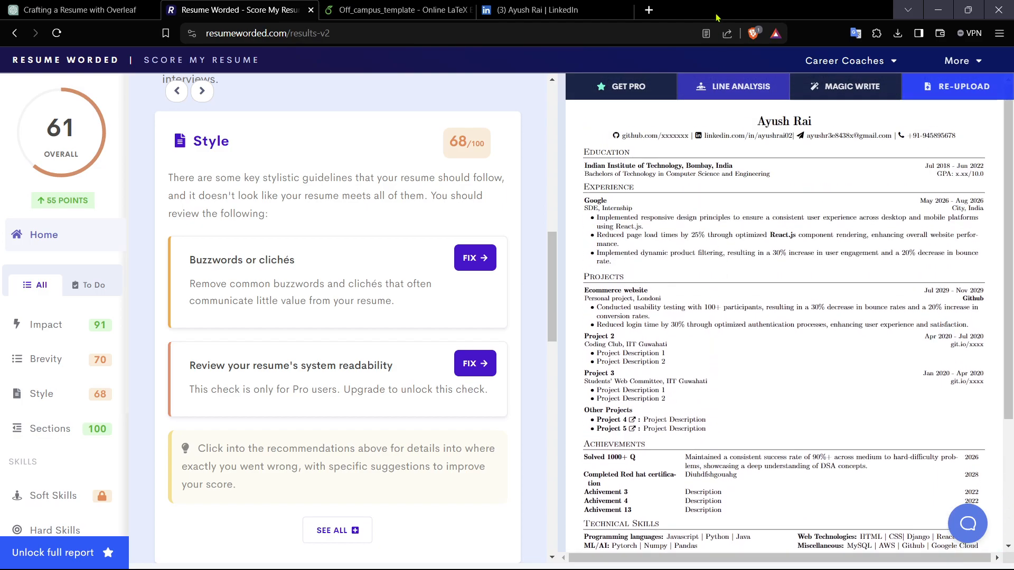
pyautogui.scroll(-3, 771, 307)
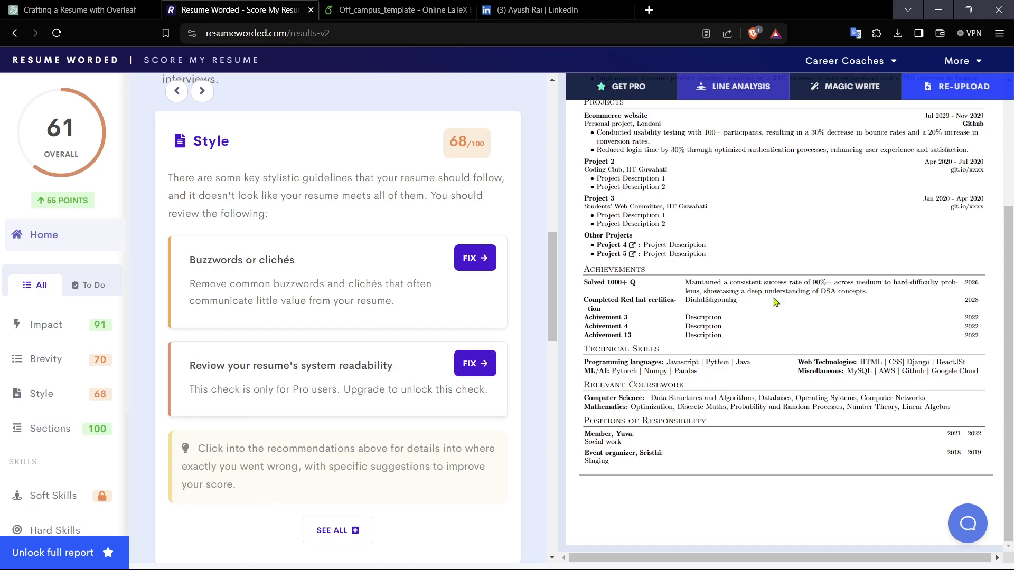
pyautogui.scroll(3, 771, 303)
pyautogui.scroll(-3, 770, 288)
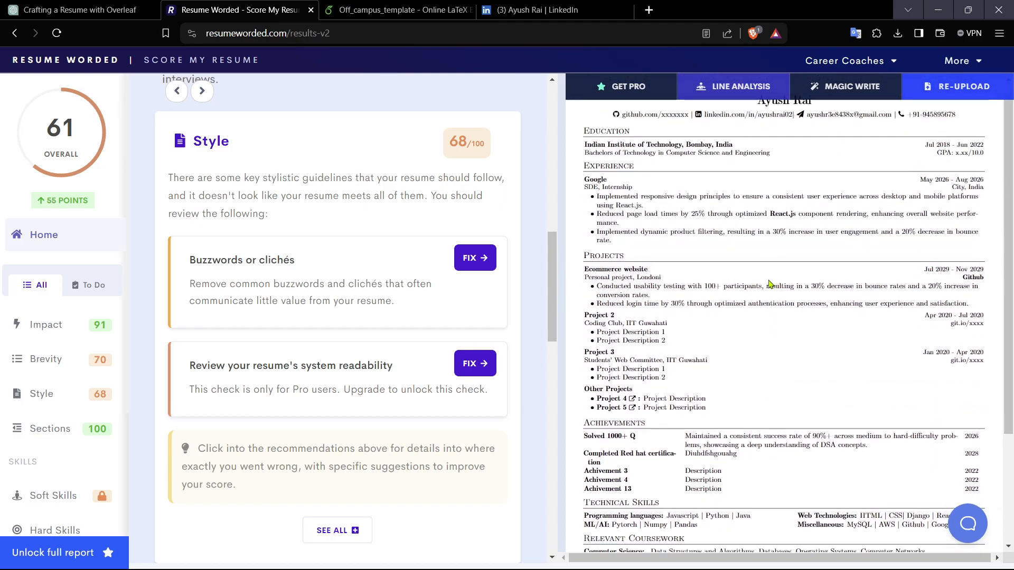
pyautogui.scroll(5, 288, 274)
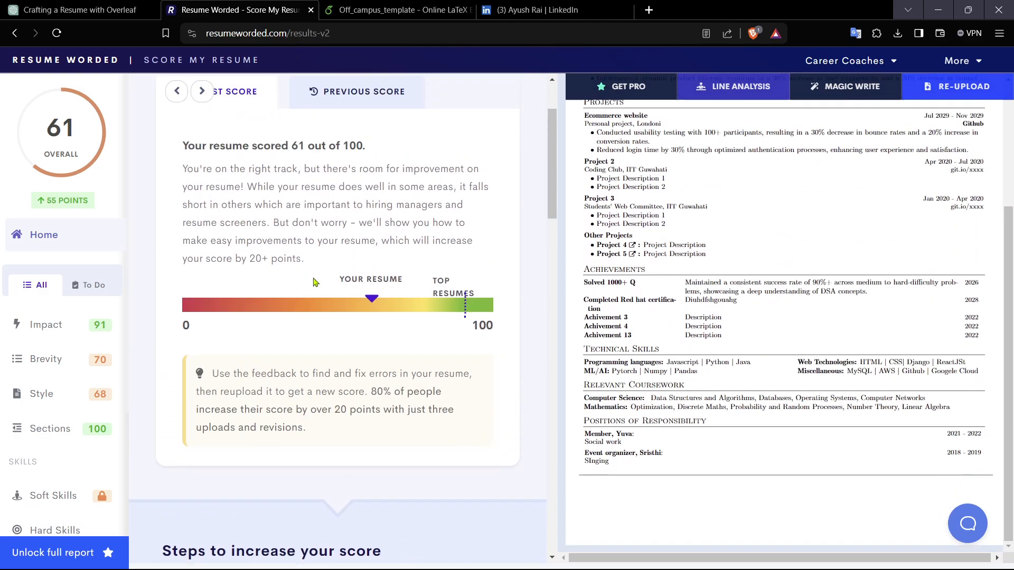